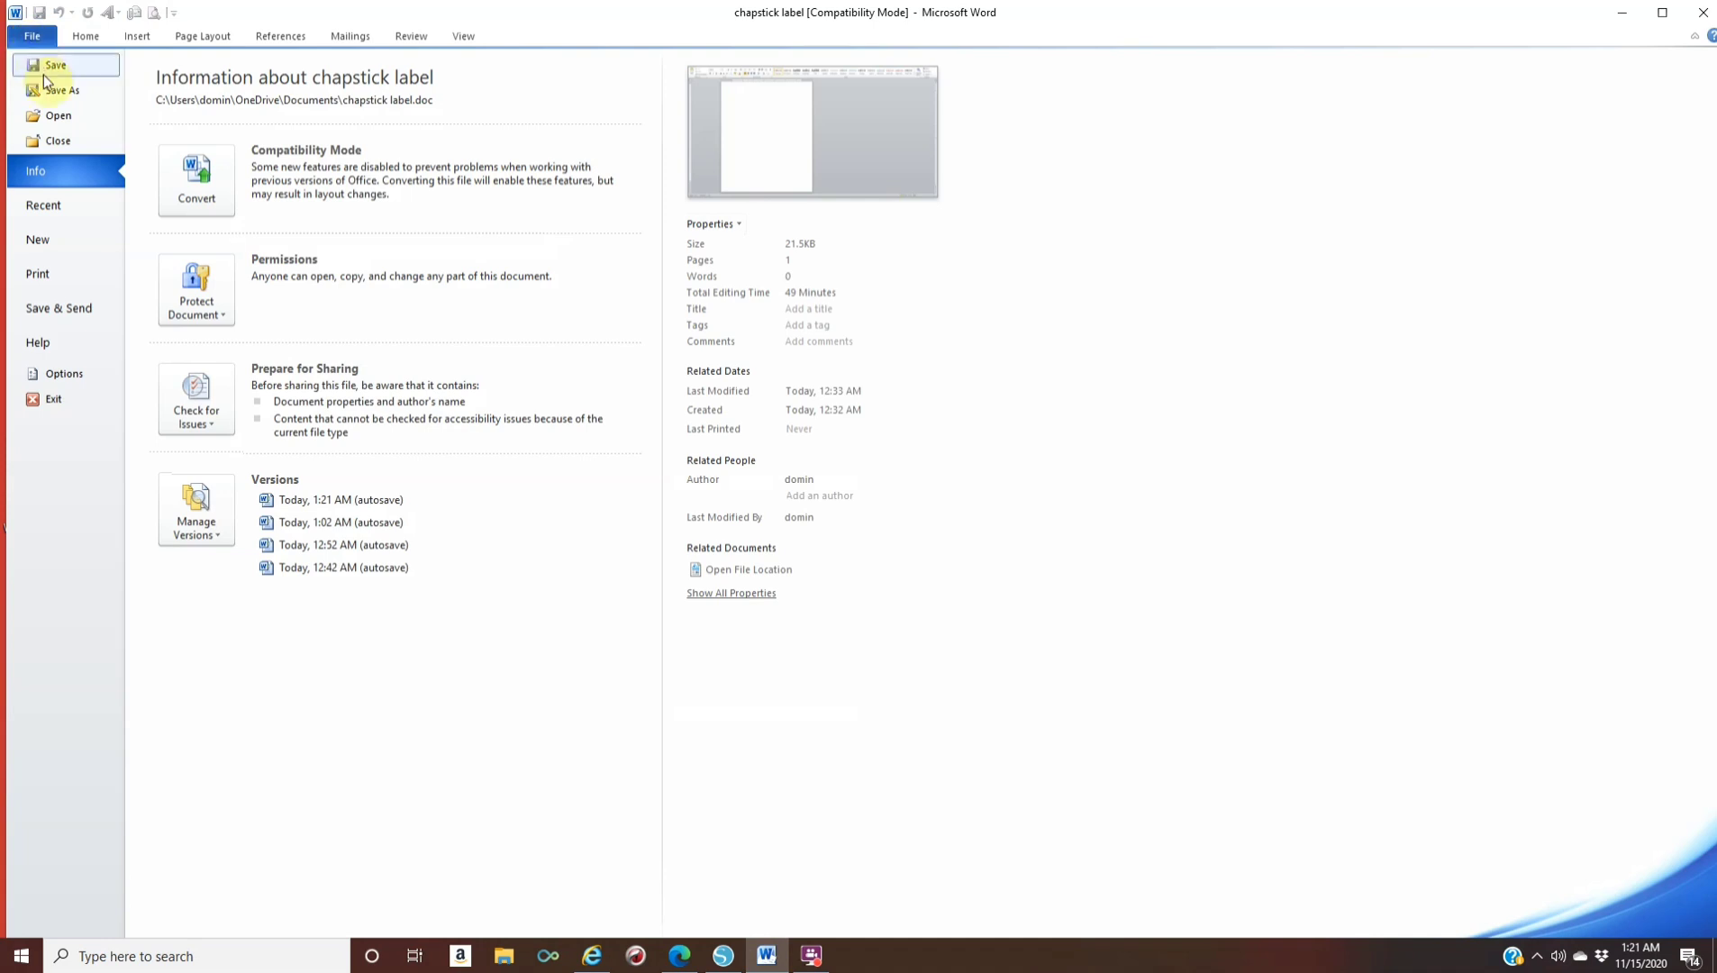
Save the document under the name chapstick label in the Word 97-2003 Document format
left_click(55, 94)
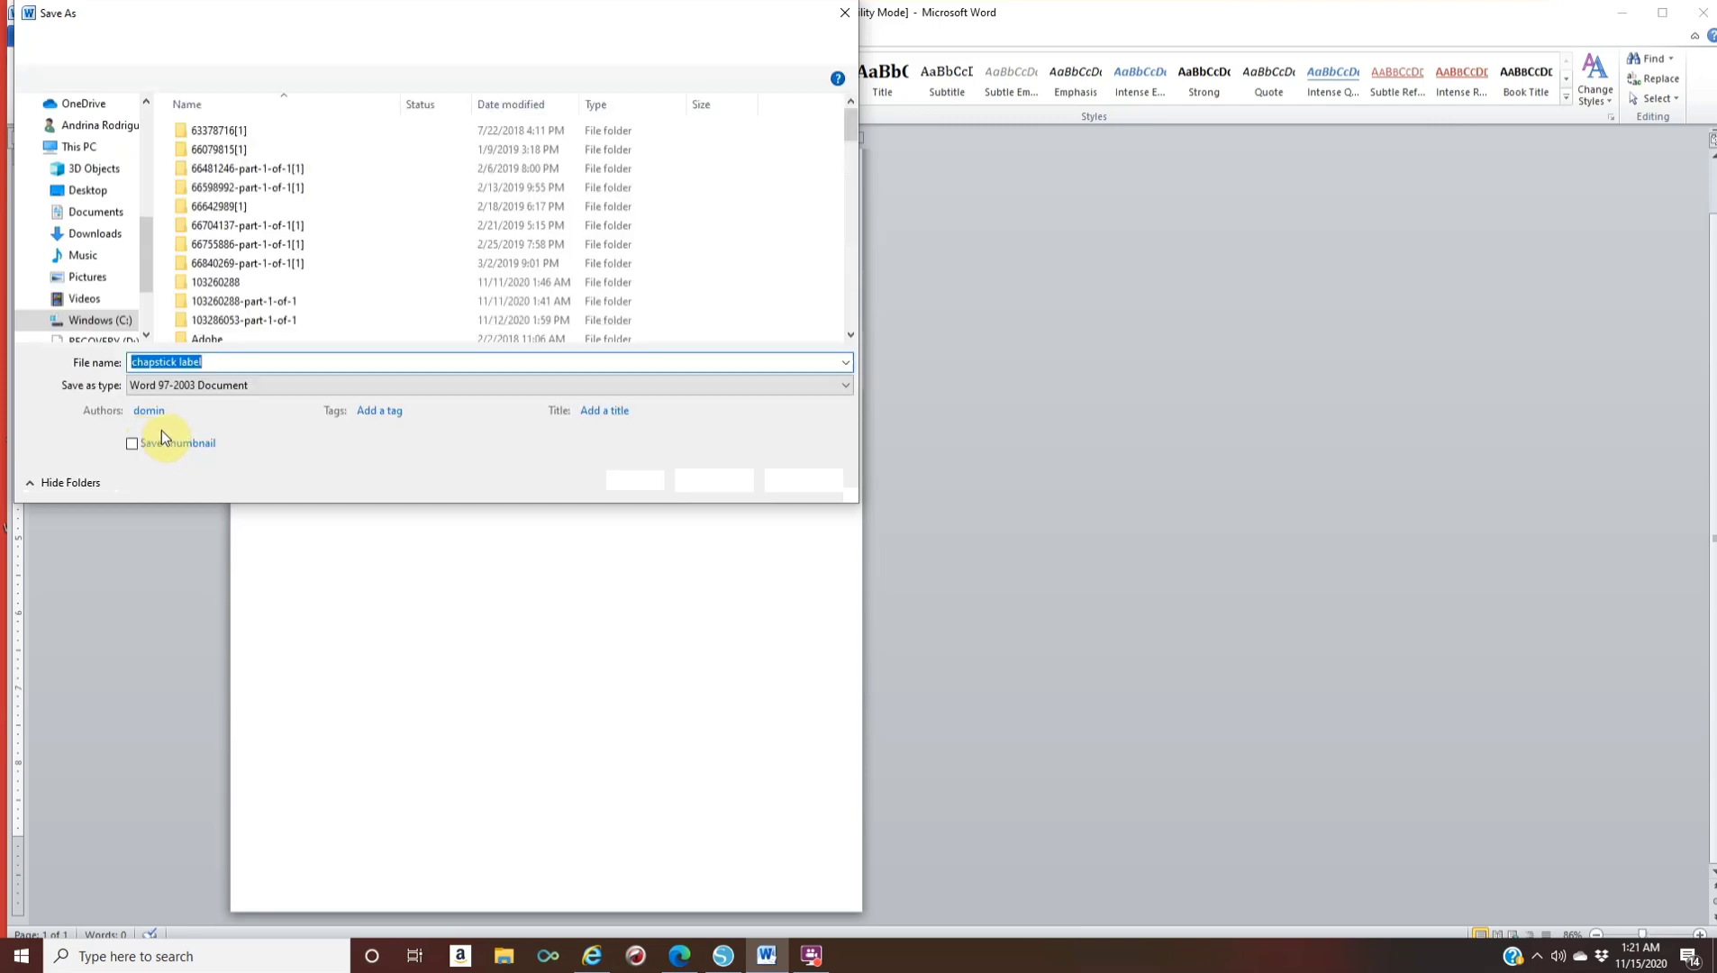
left_click(253, 386)
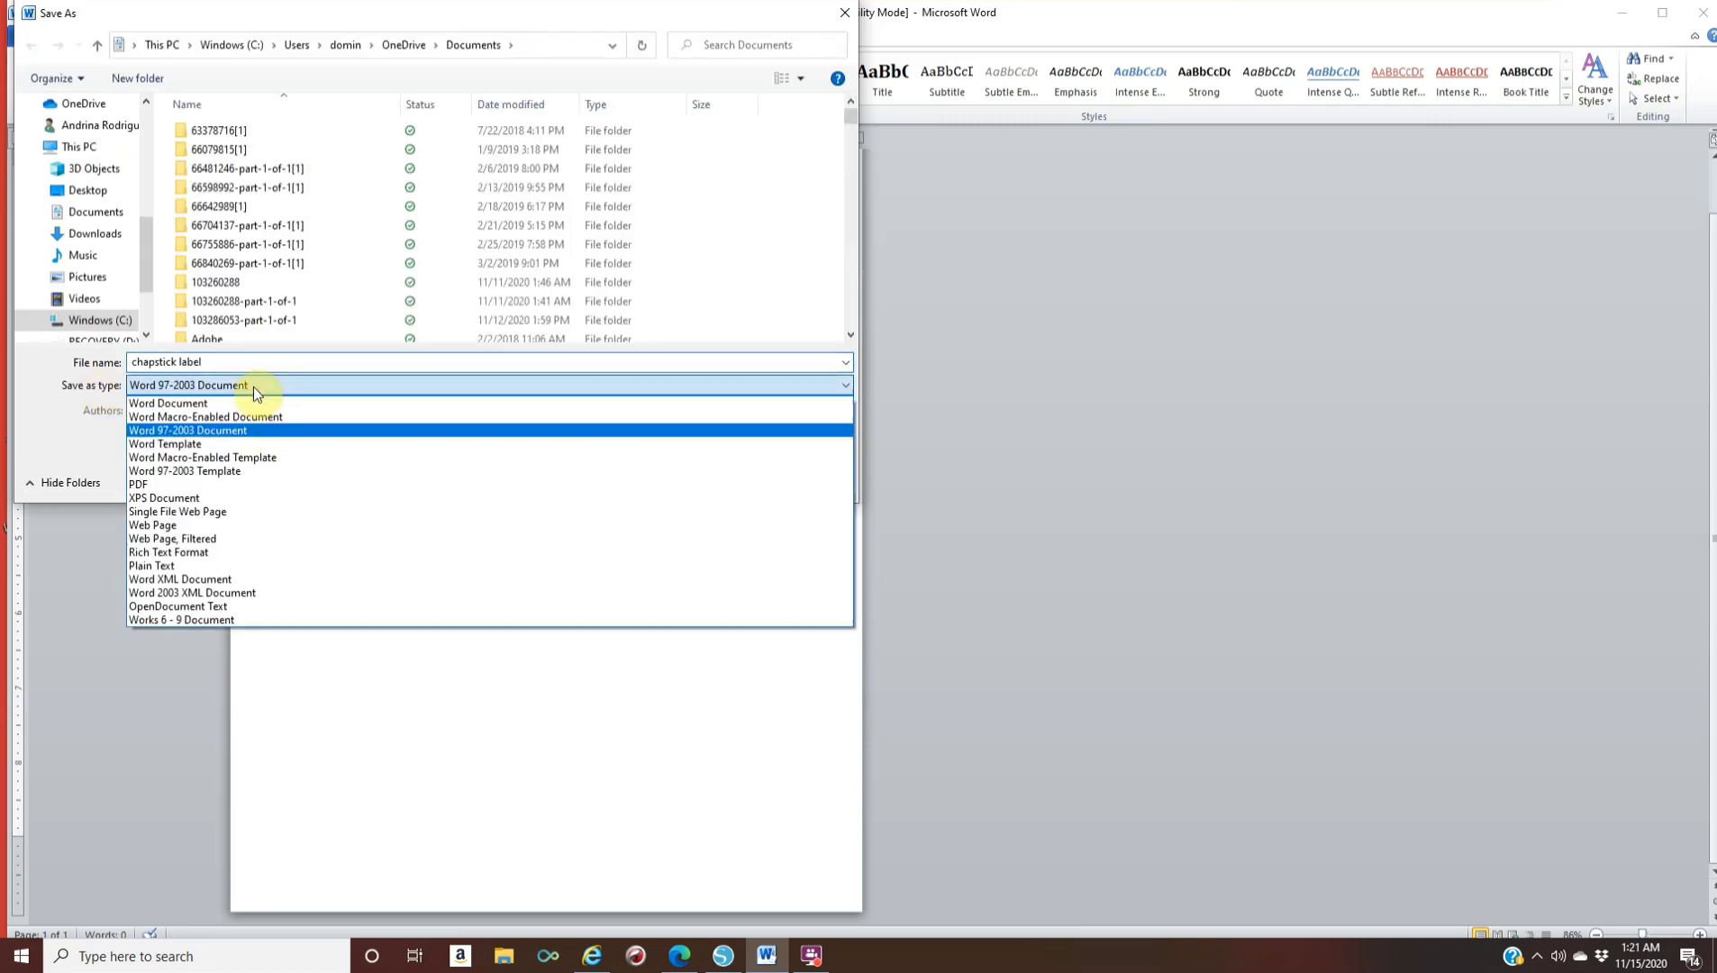
left_click(207, 431)
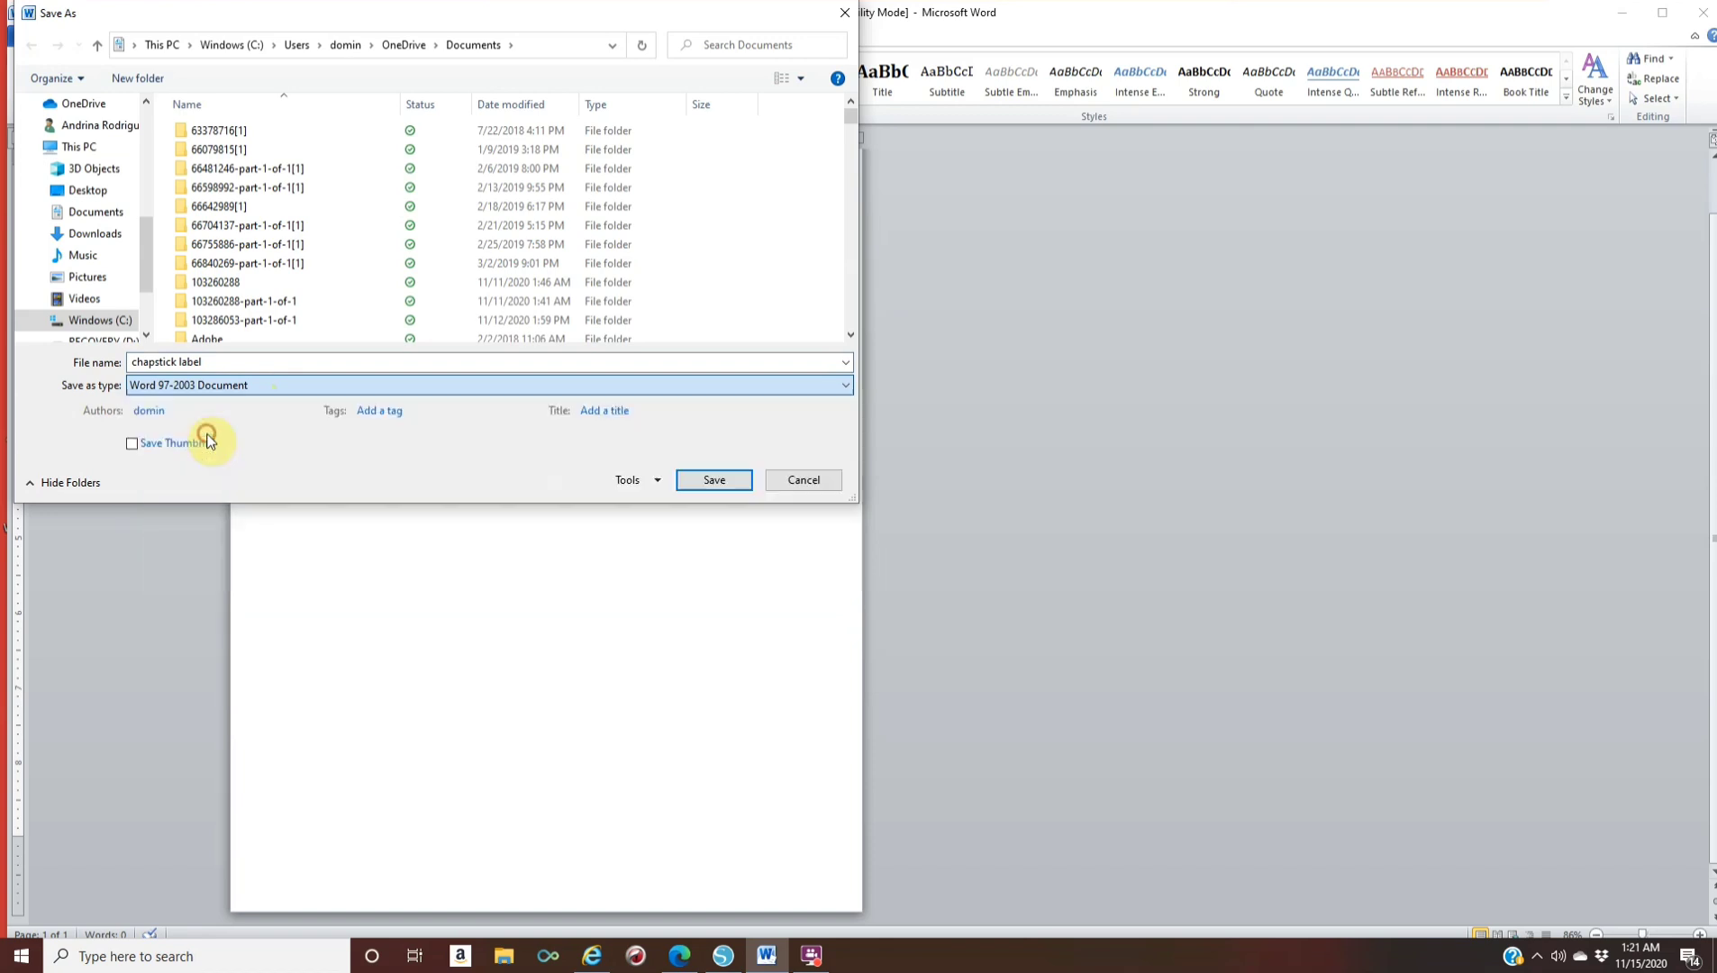
left_click(709, 478)
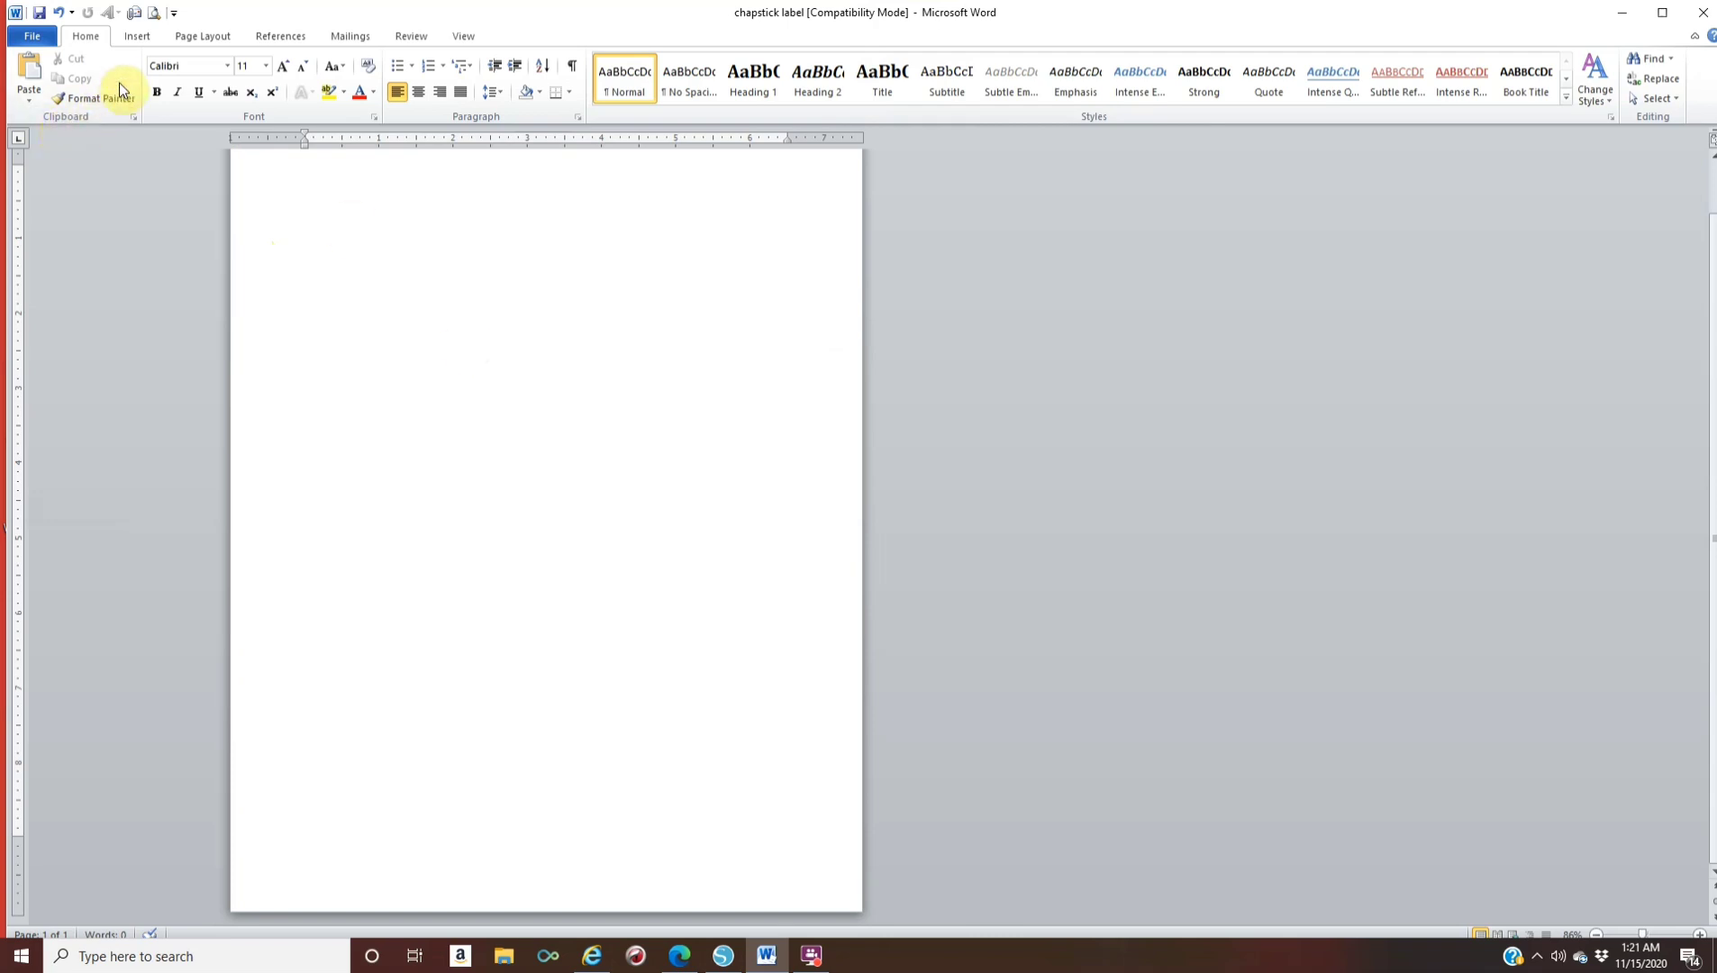
Draw a rectangle about 1.66" high and 1.27" wide in the upper part of the blank page
left_click(131, 38)
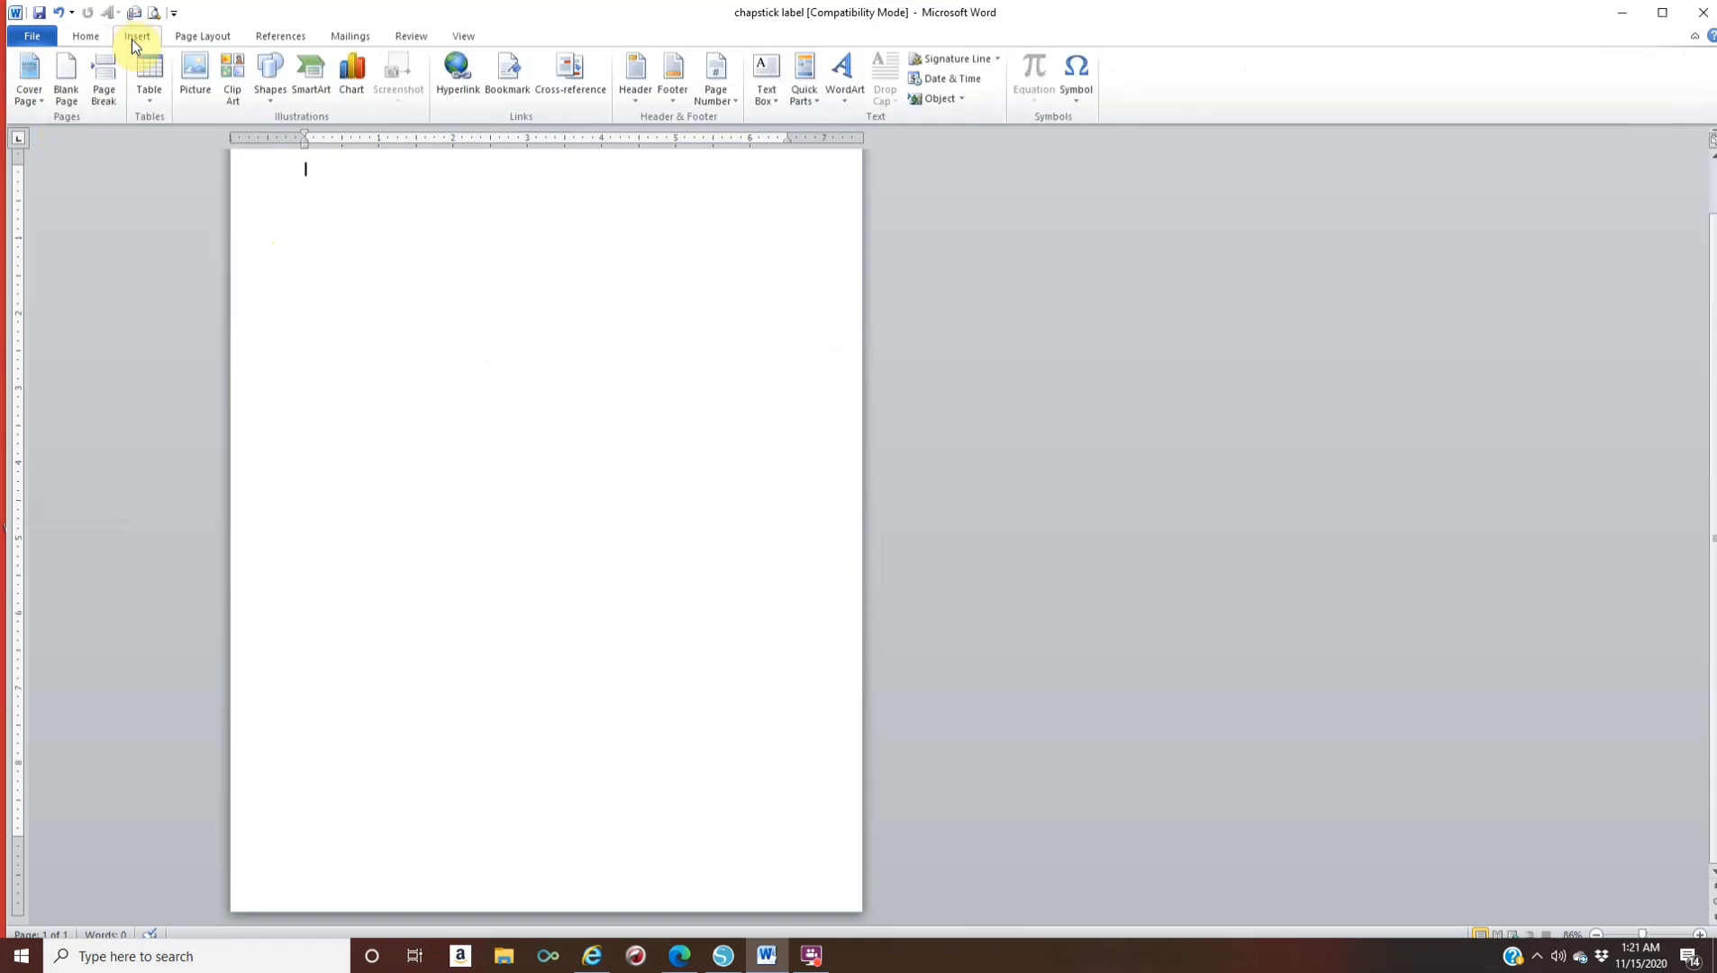
left_click(264, 79)
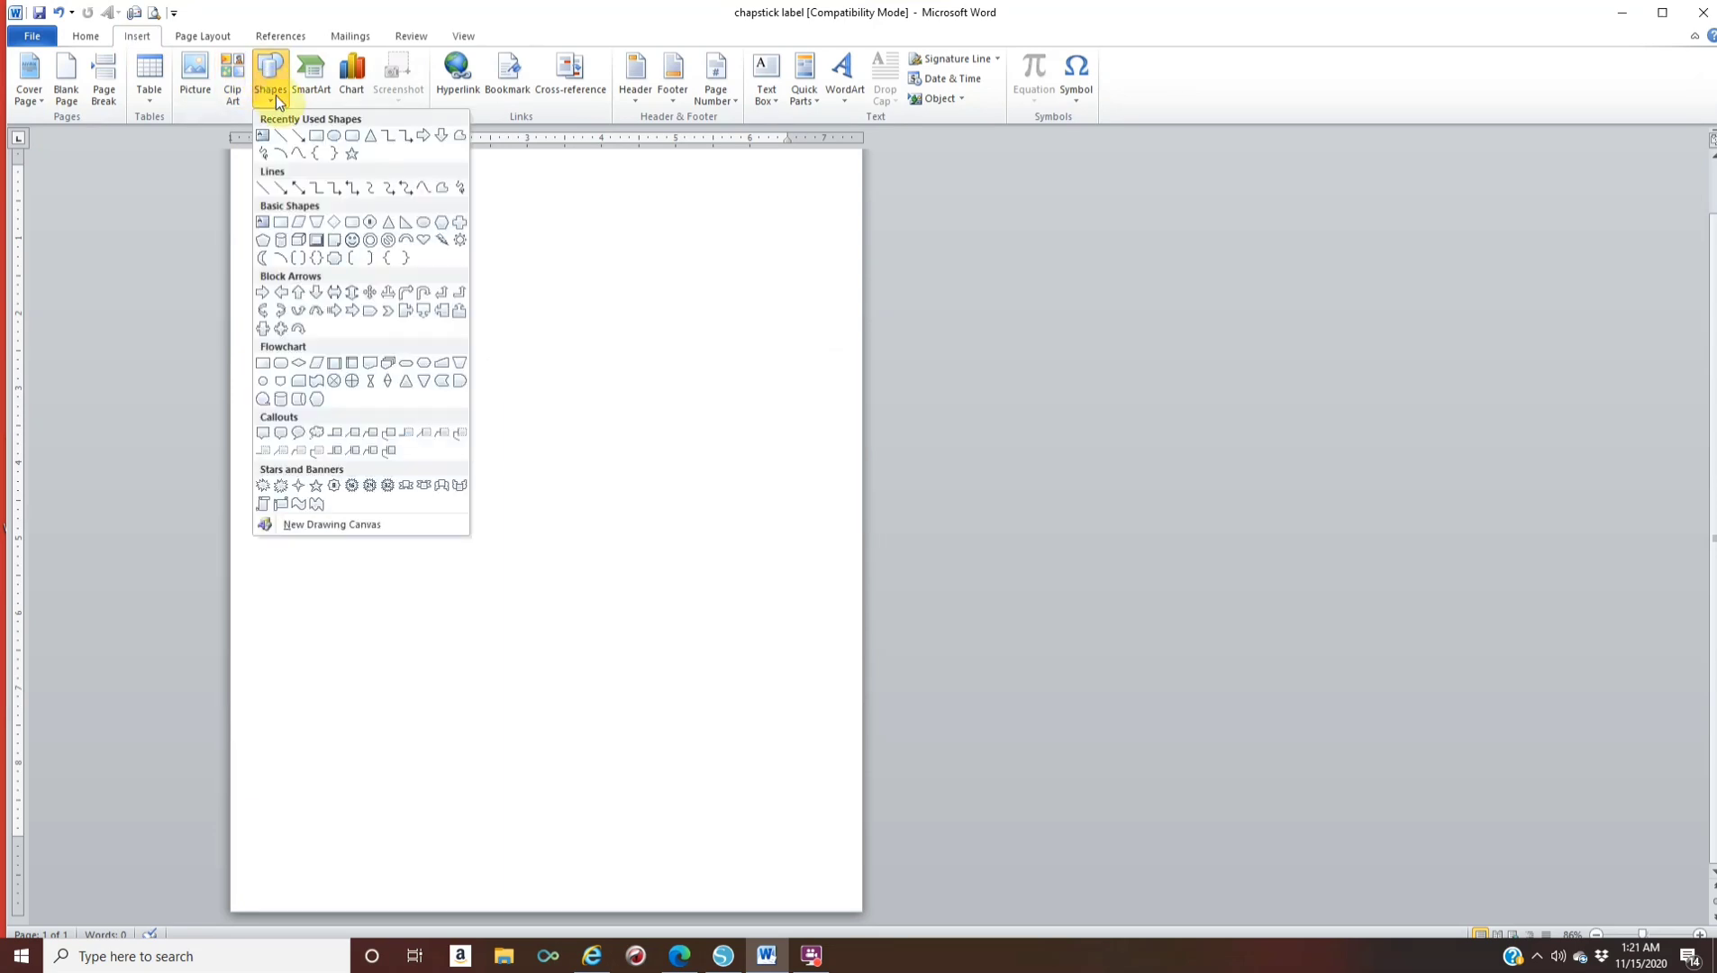
left_click(320, 137)
mouse_move(314, 240)
left_mouse_down()
mouse_move(400, 323)
mouse_move(410, 364)
left_mouse_up()
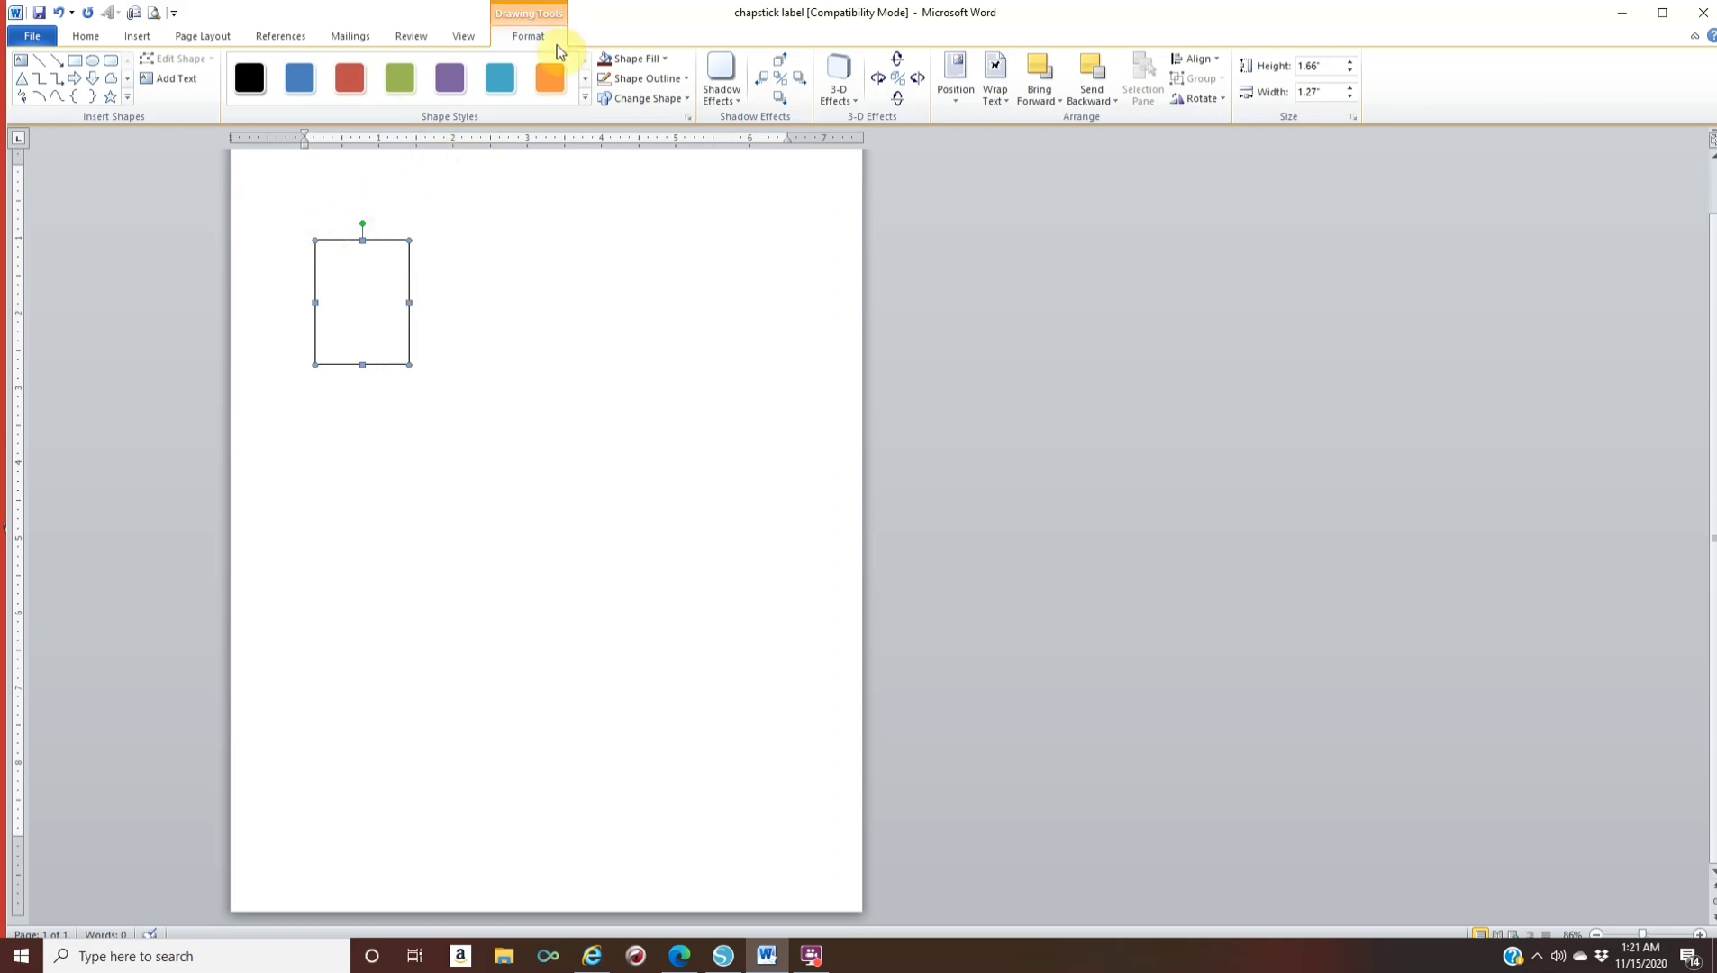
Set the rectangle's height to 1.87" and its width to 2.12", leaving the rectangle selected
left_click(1330, 65)
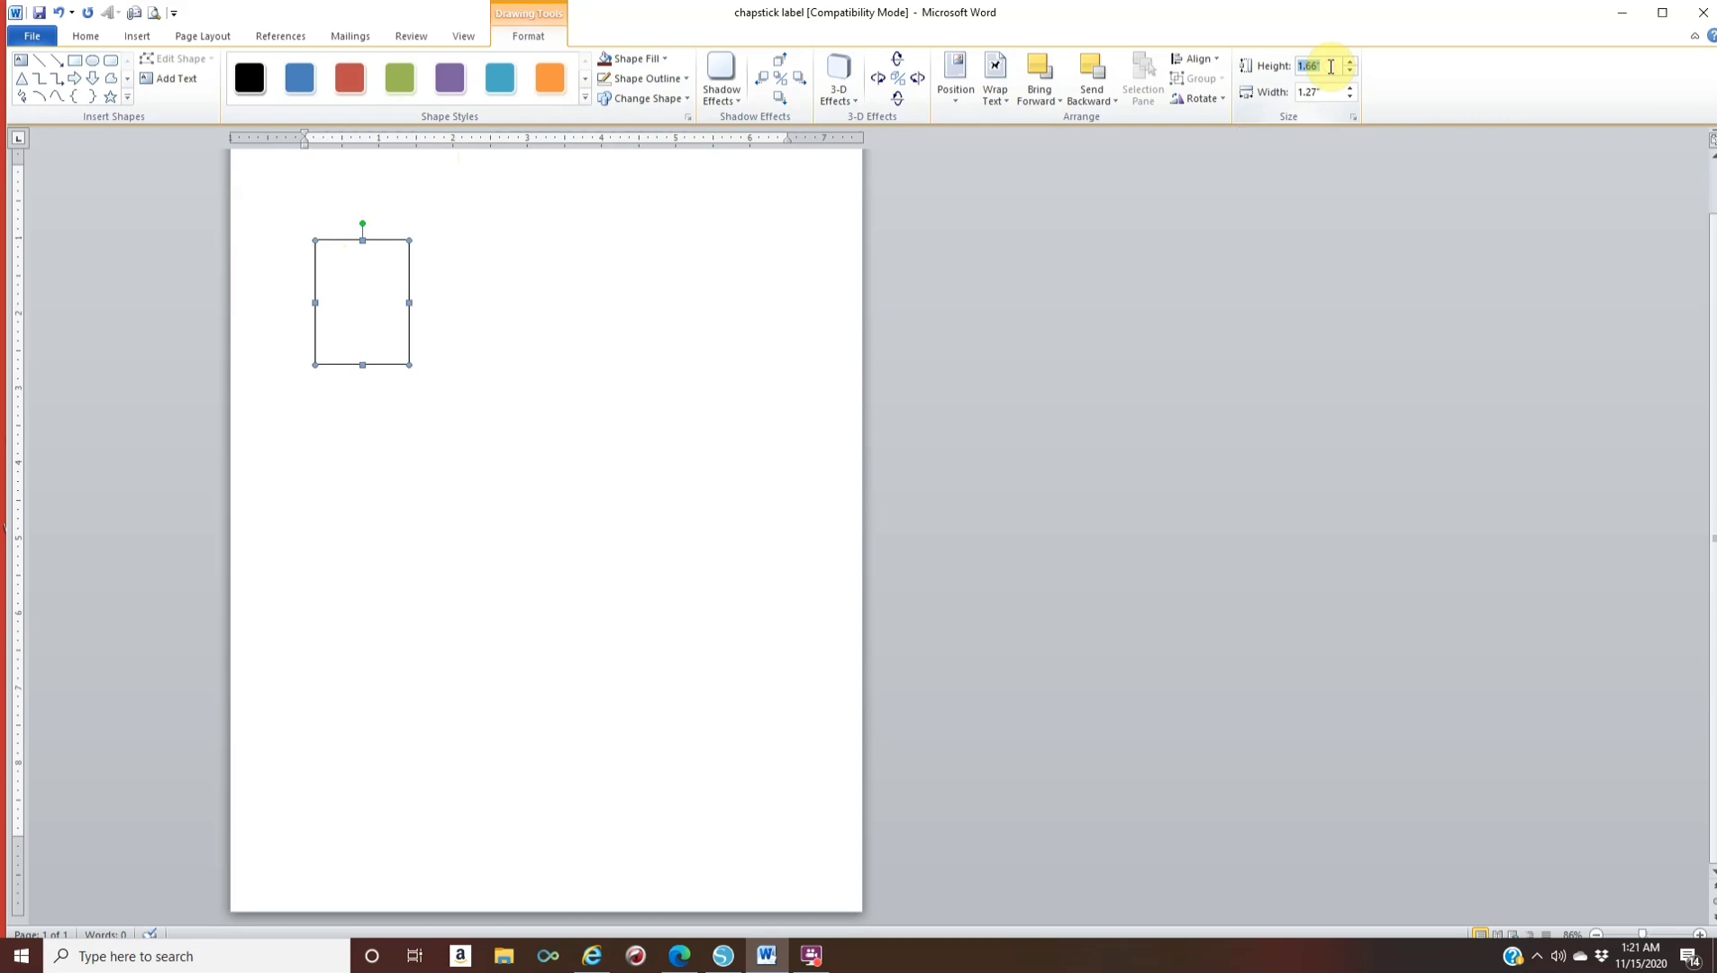
type("1.87")
key("Return")
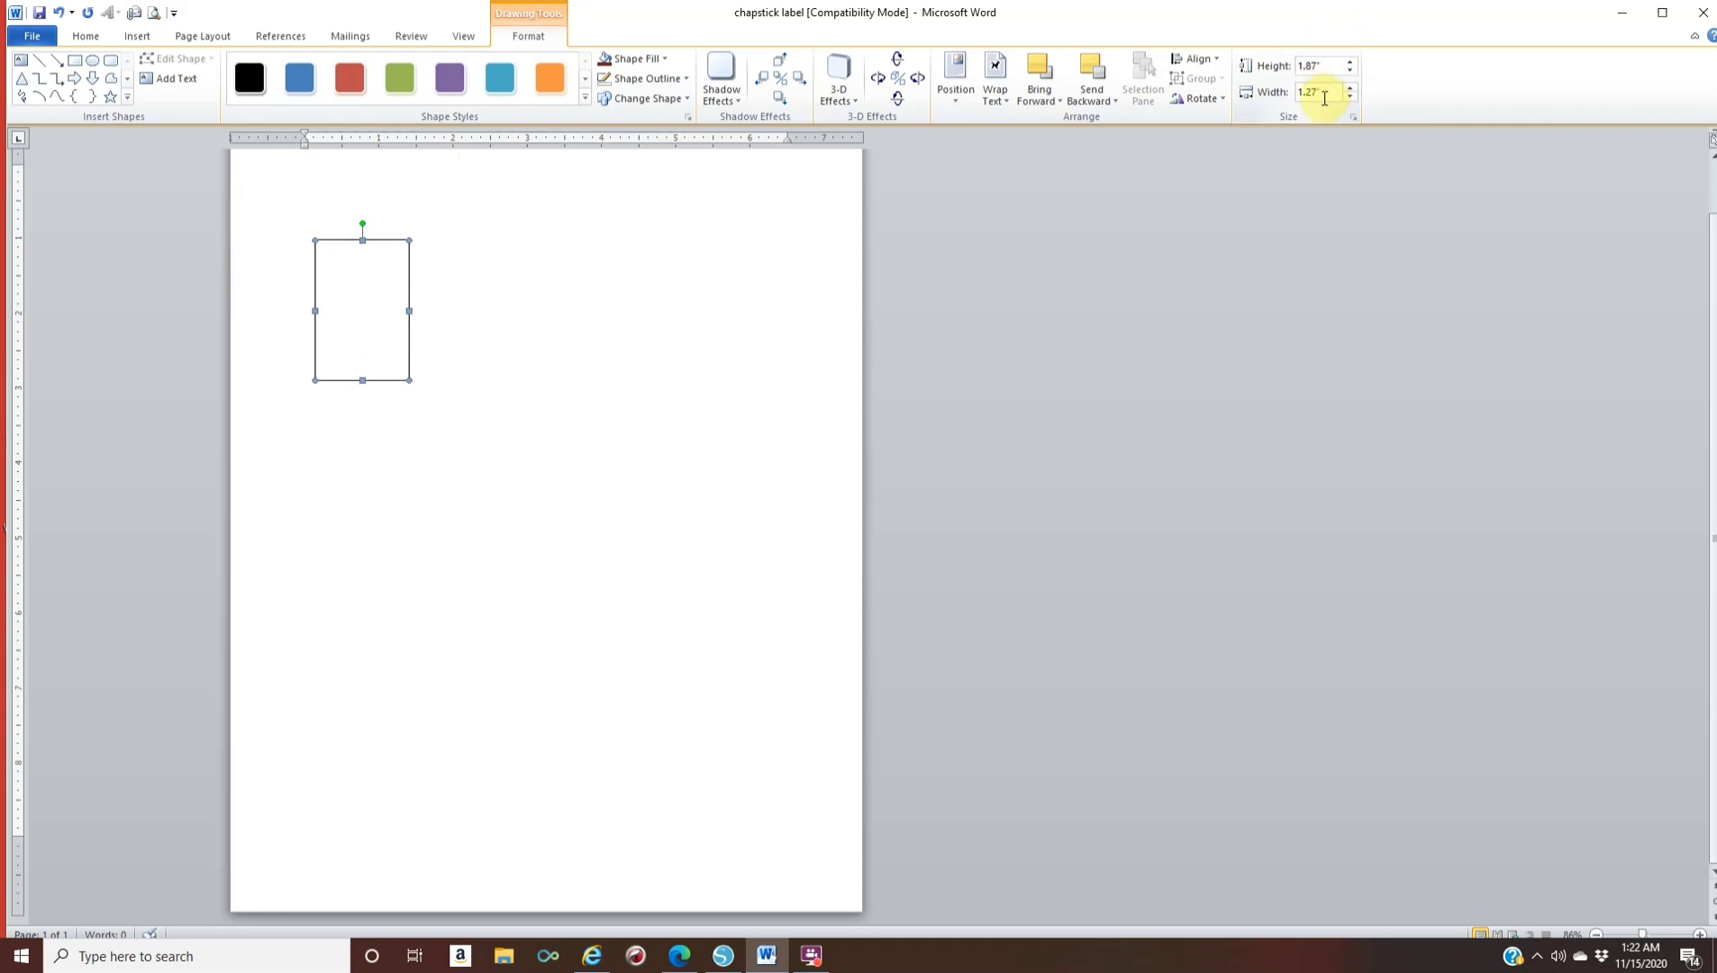
left_click(1324, 94)
type("2.12")
key("Return")
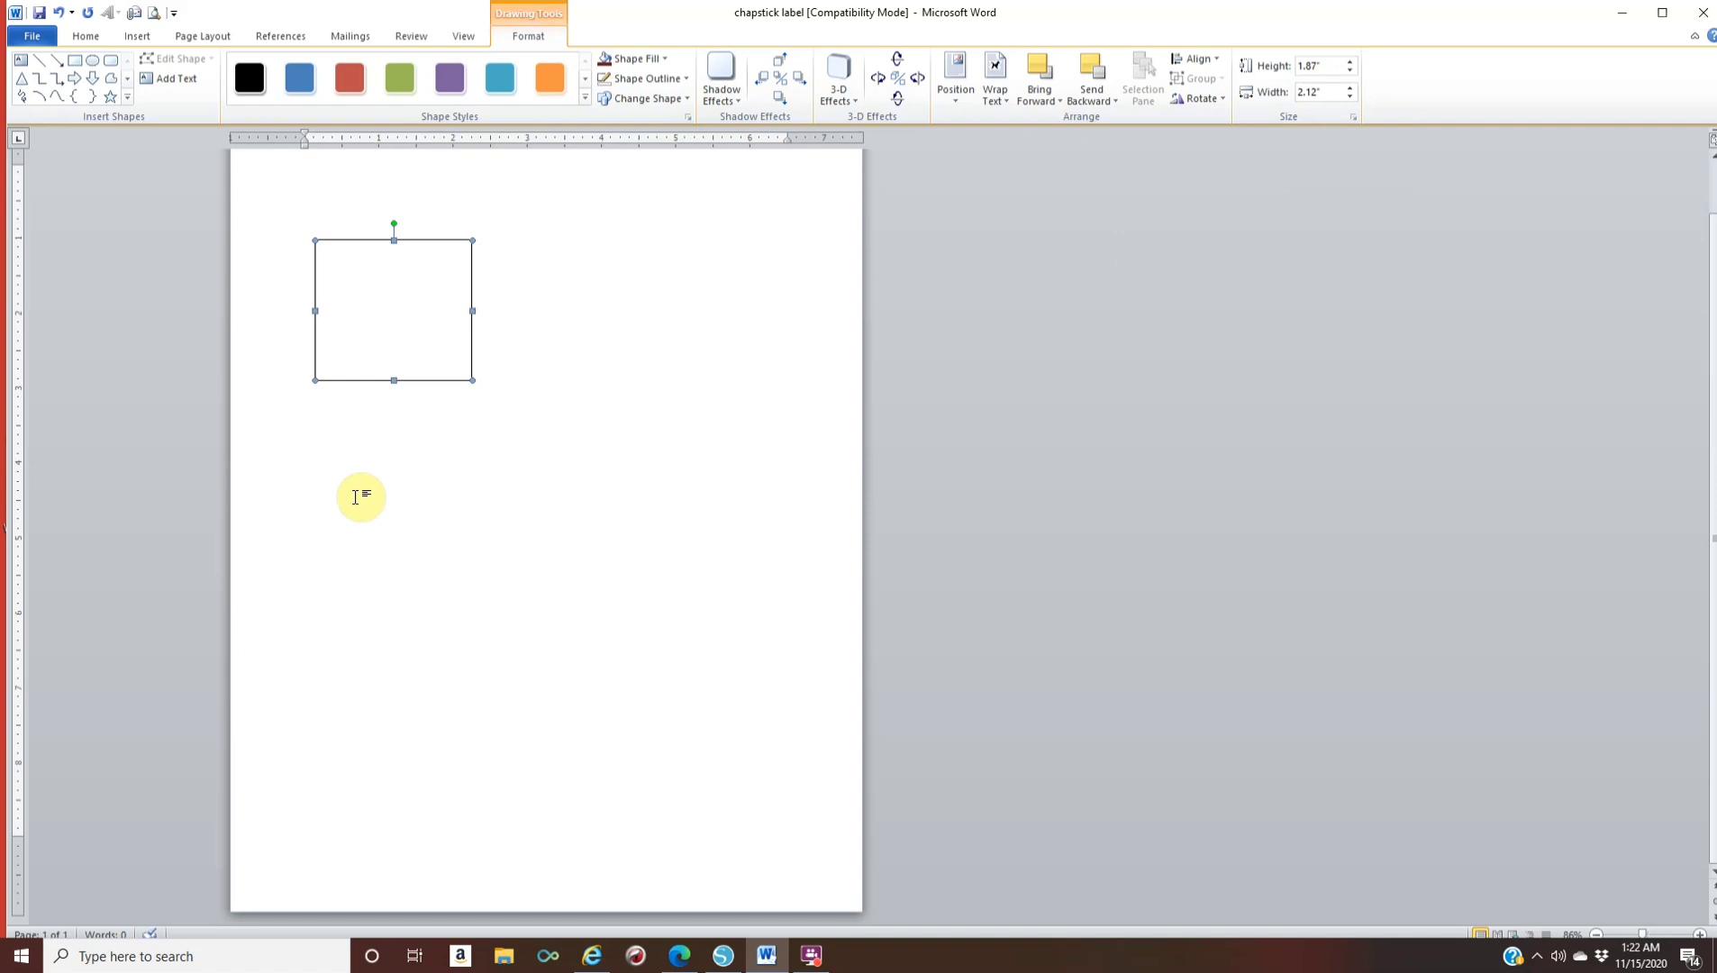
left_click(419, 562)
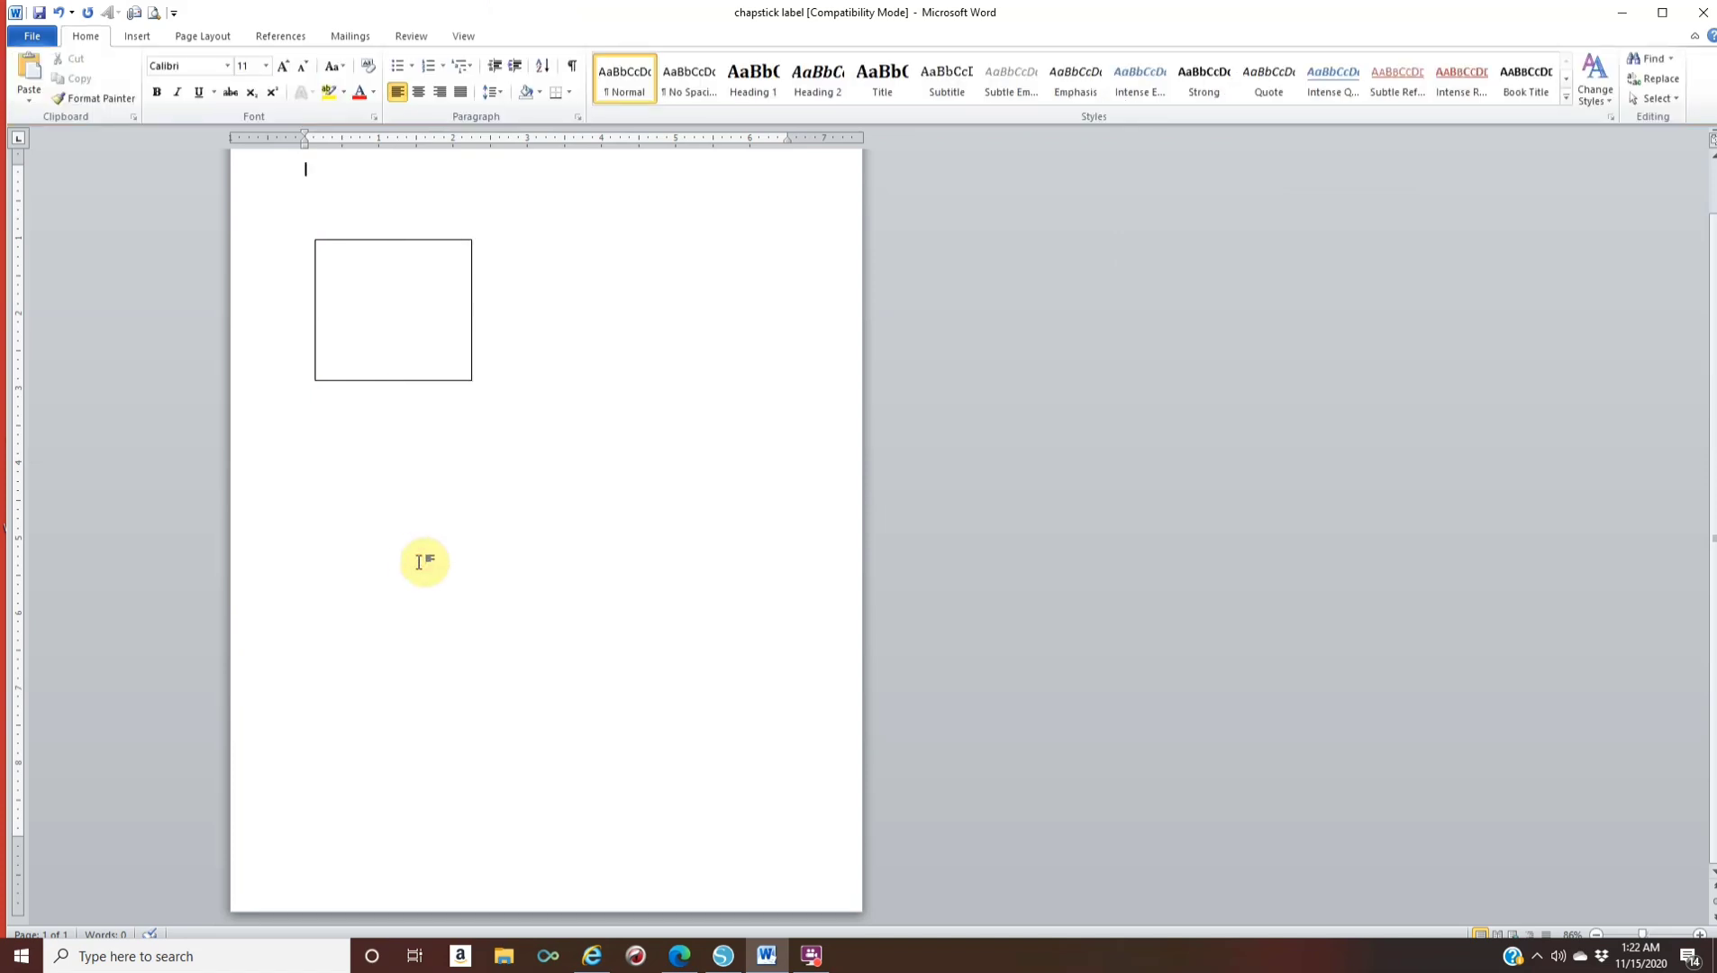
left_click(376, 380)
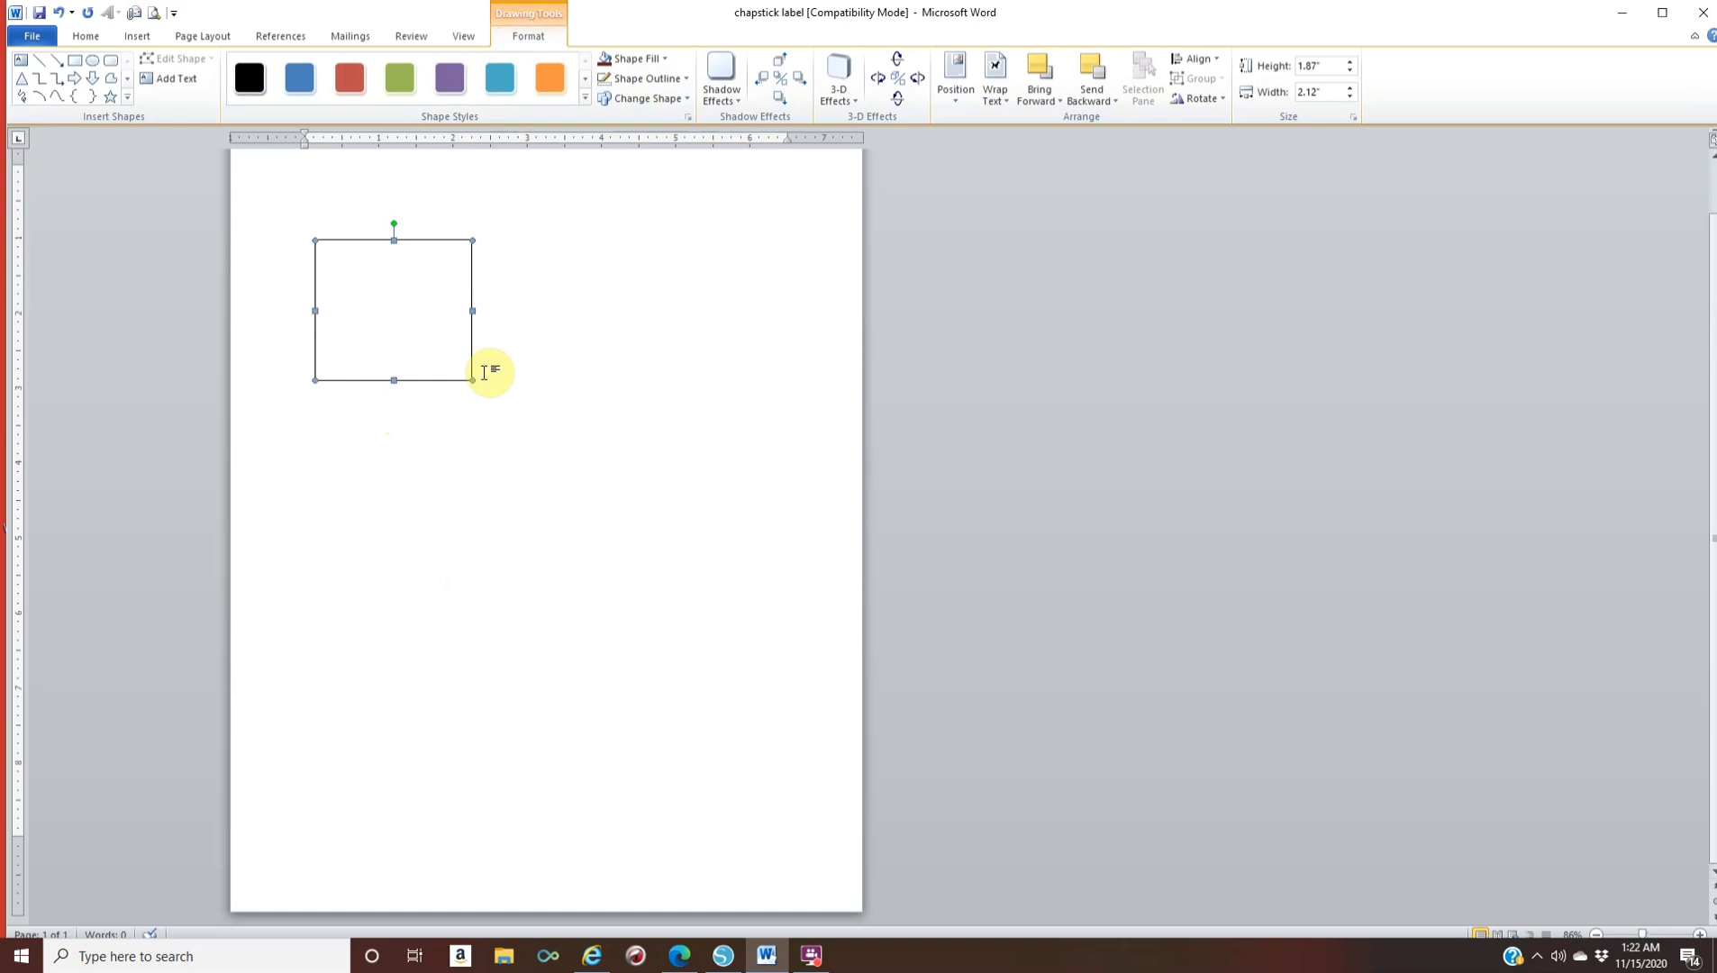
Switch to Microsoft Edge and reopen the red, orange and green leaves picture from the fall leaves background results to view its save option
left_click(682, 957)
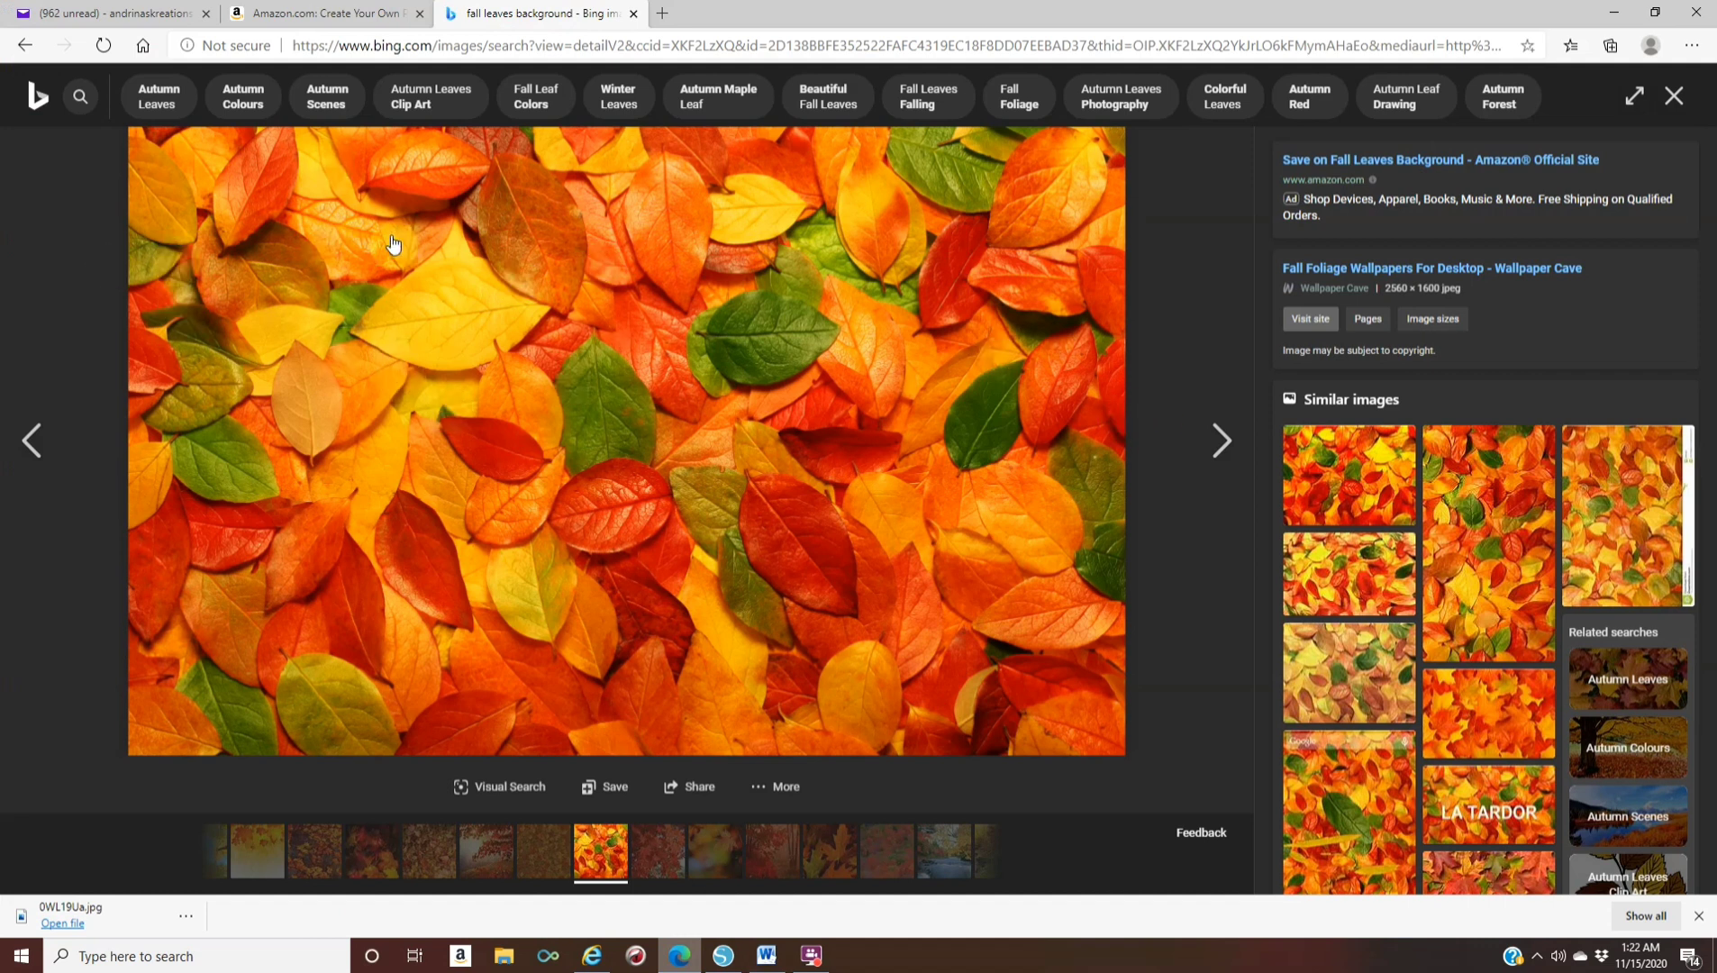
left_click(27, 50)
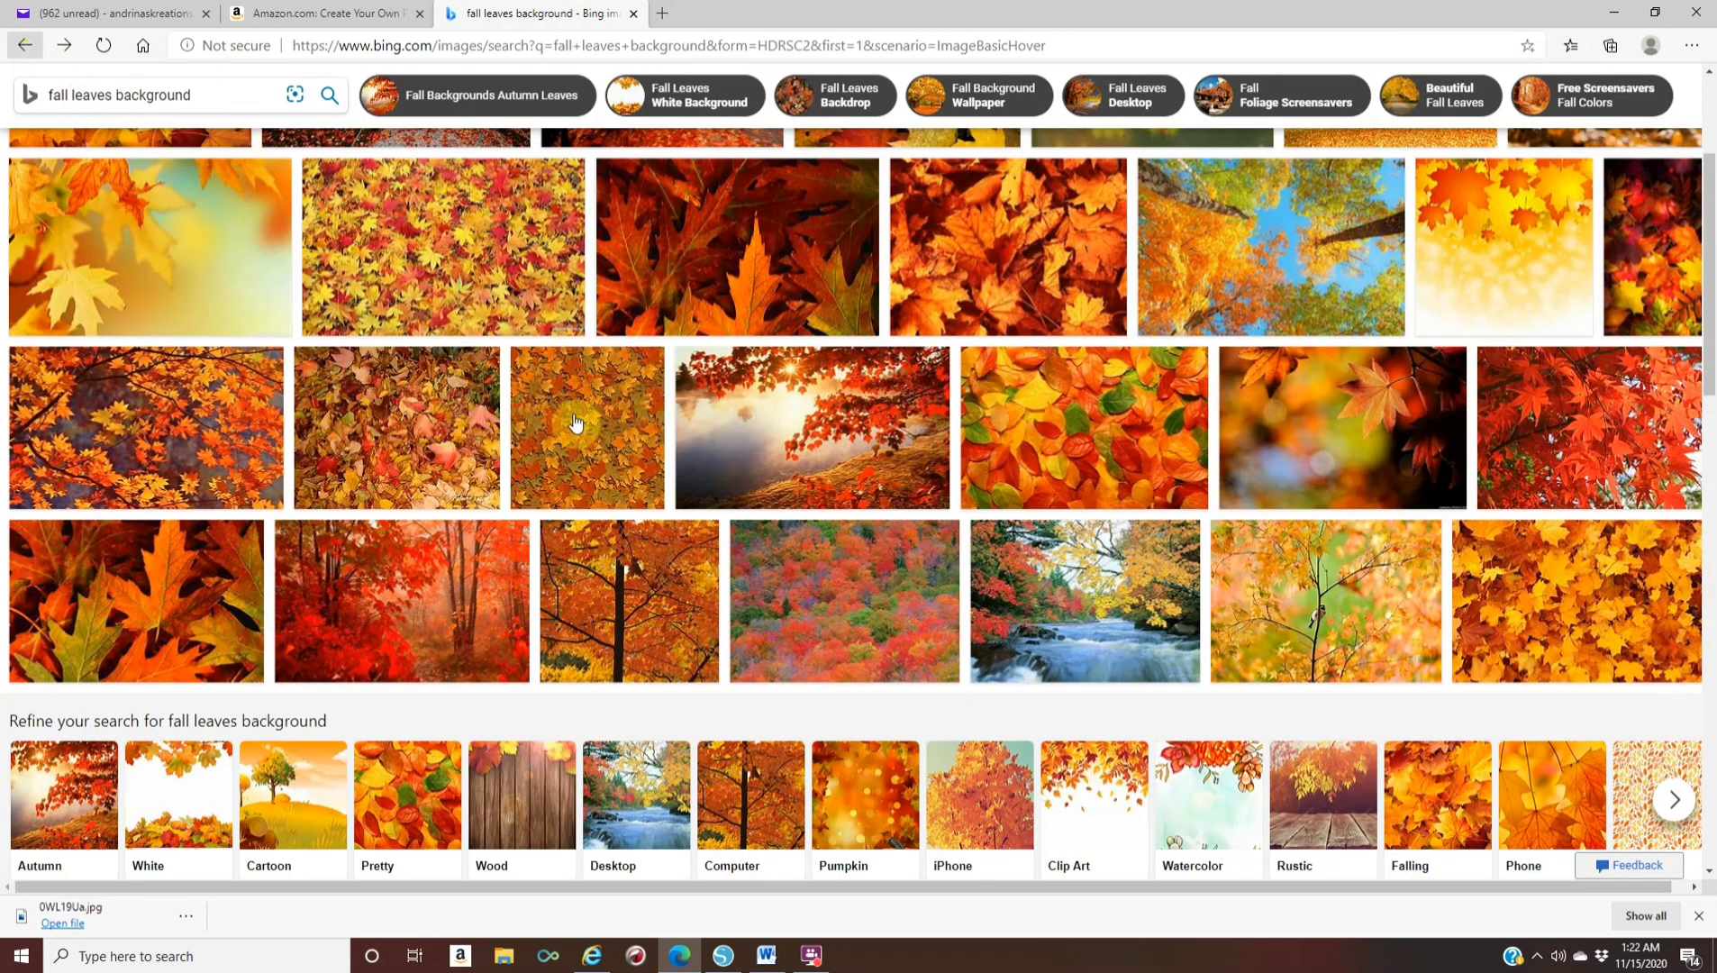
left_click(750, 484)
right_click(488, 432)
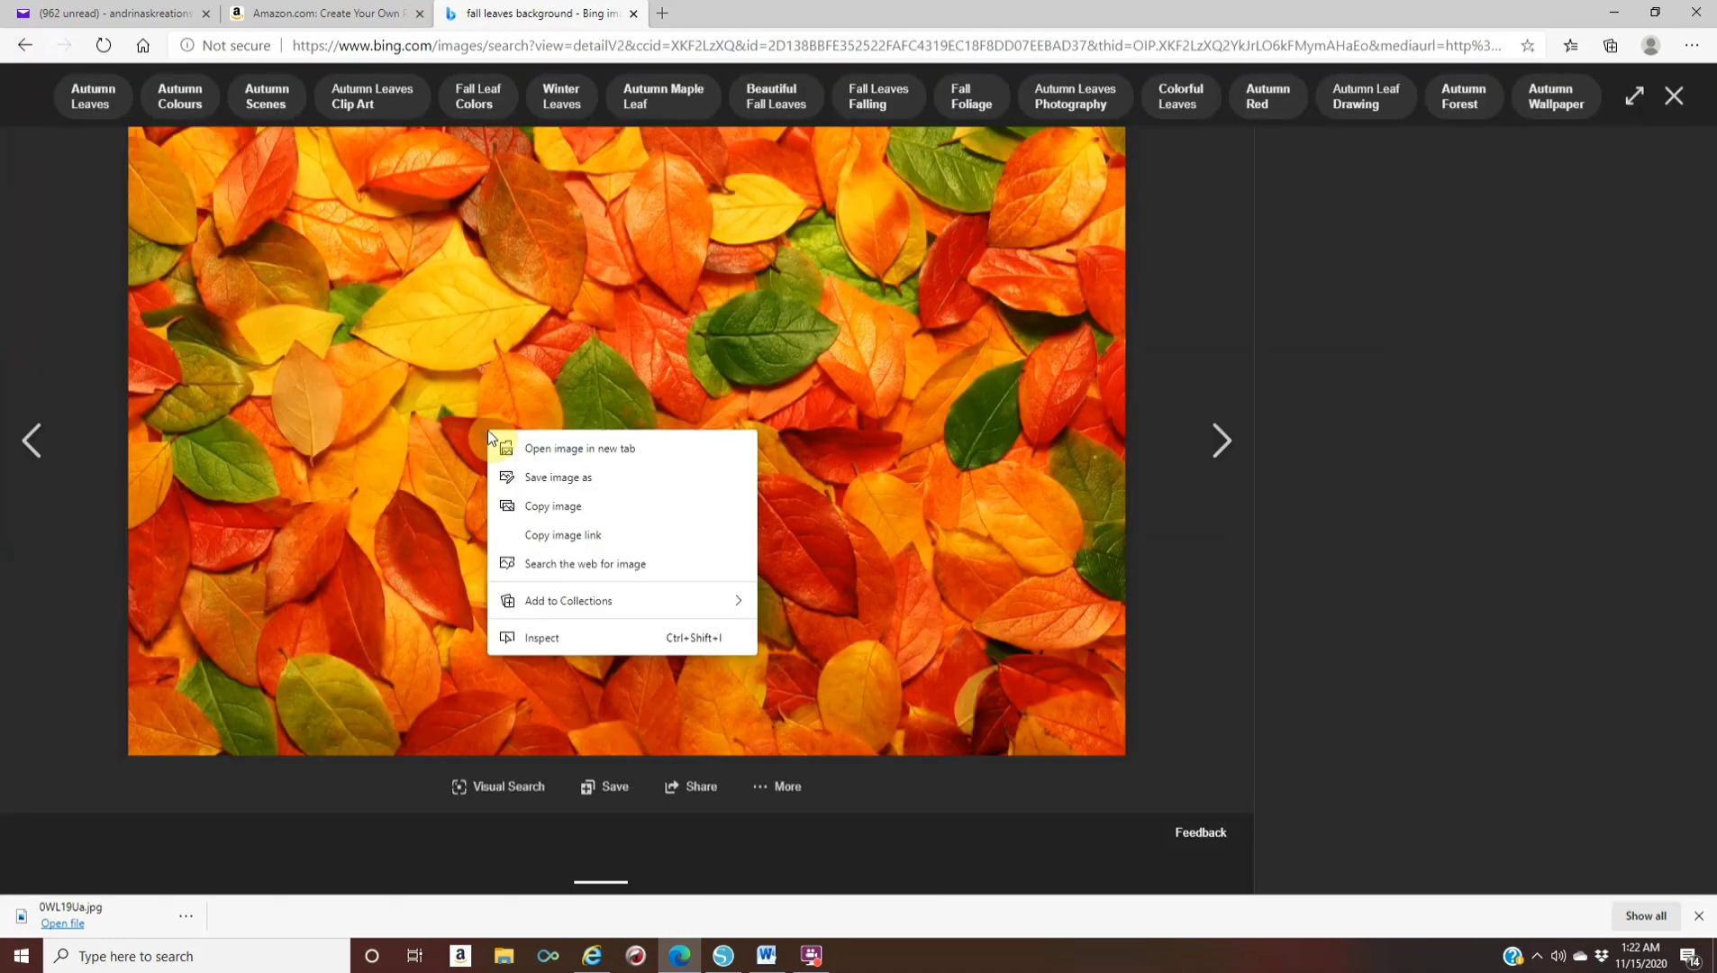
left_click(589, 485)
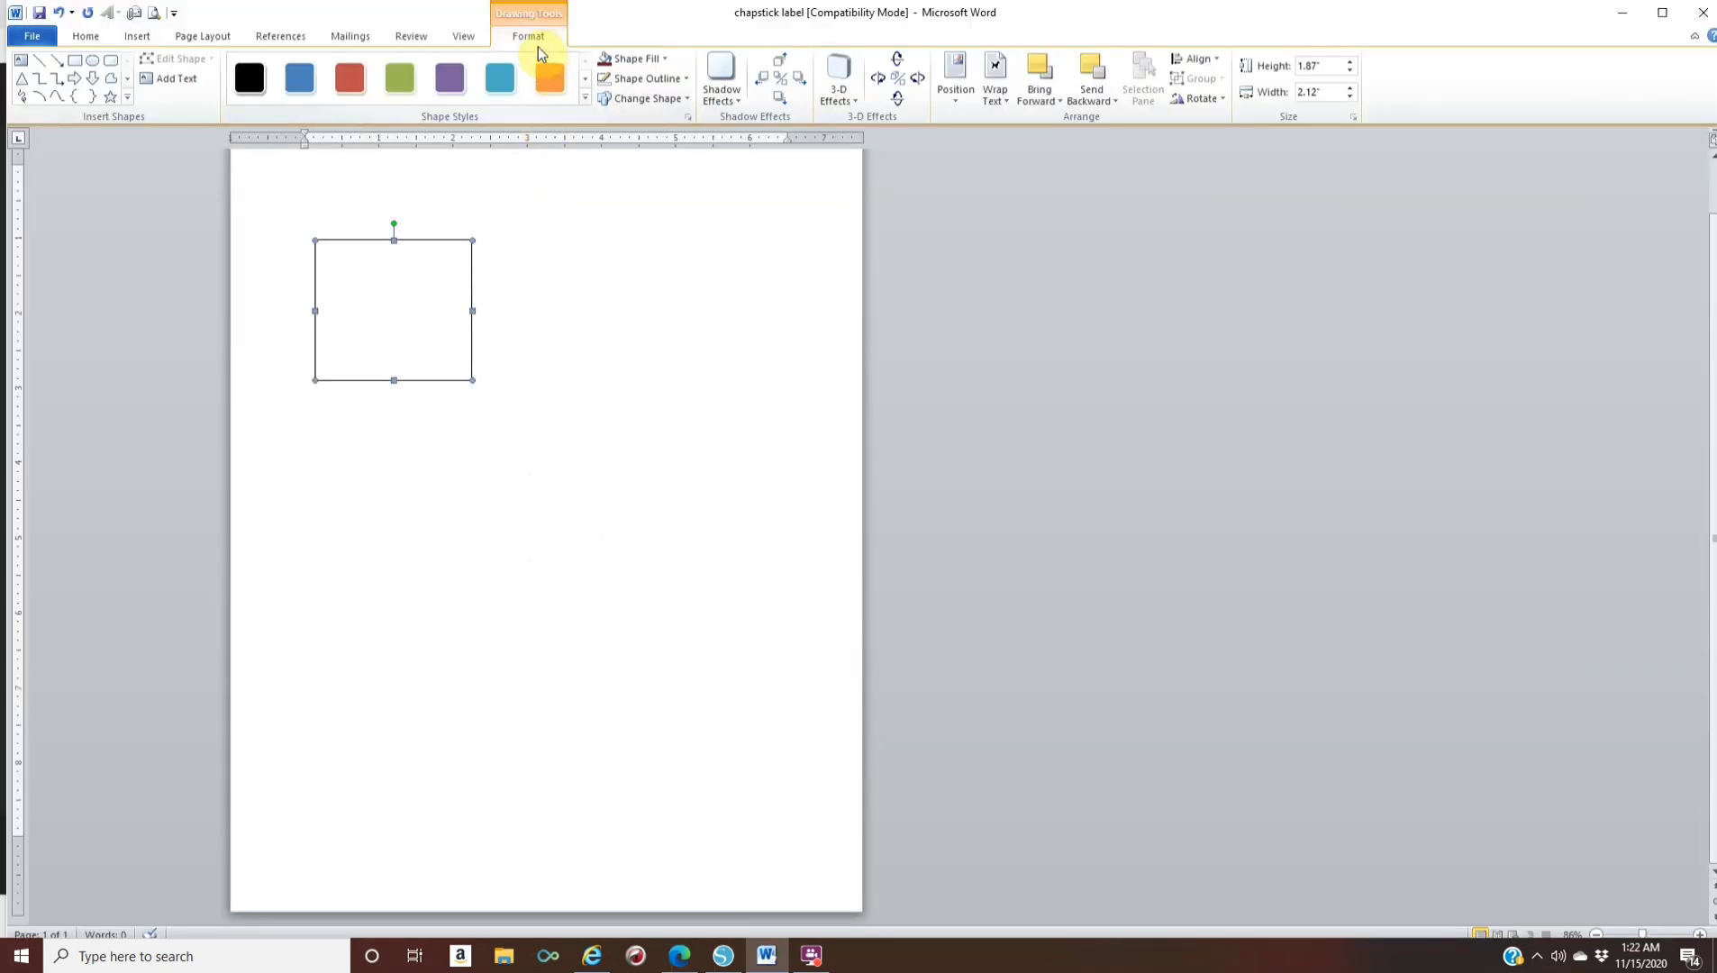
Switch to Word and fill the rectangle with the fall leaves picture 0WL19Ua from the bonfire folder in Pictures
left_click(624, 60)
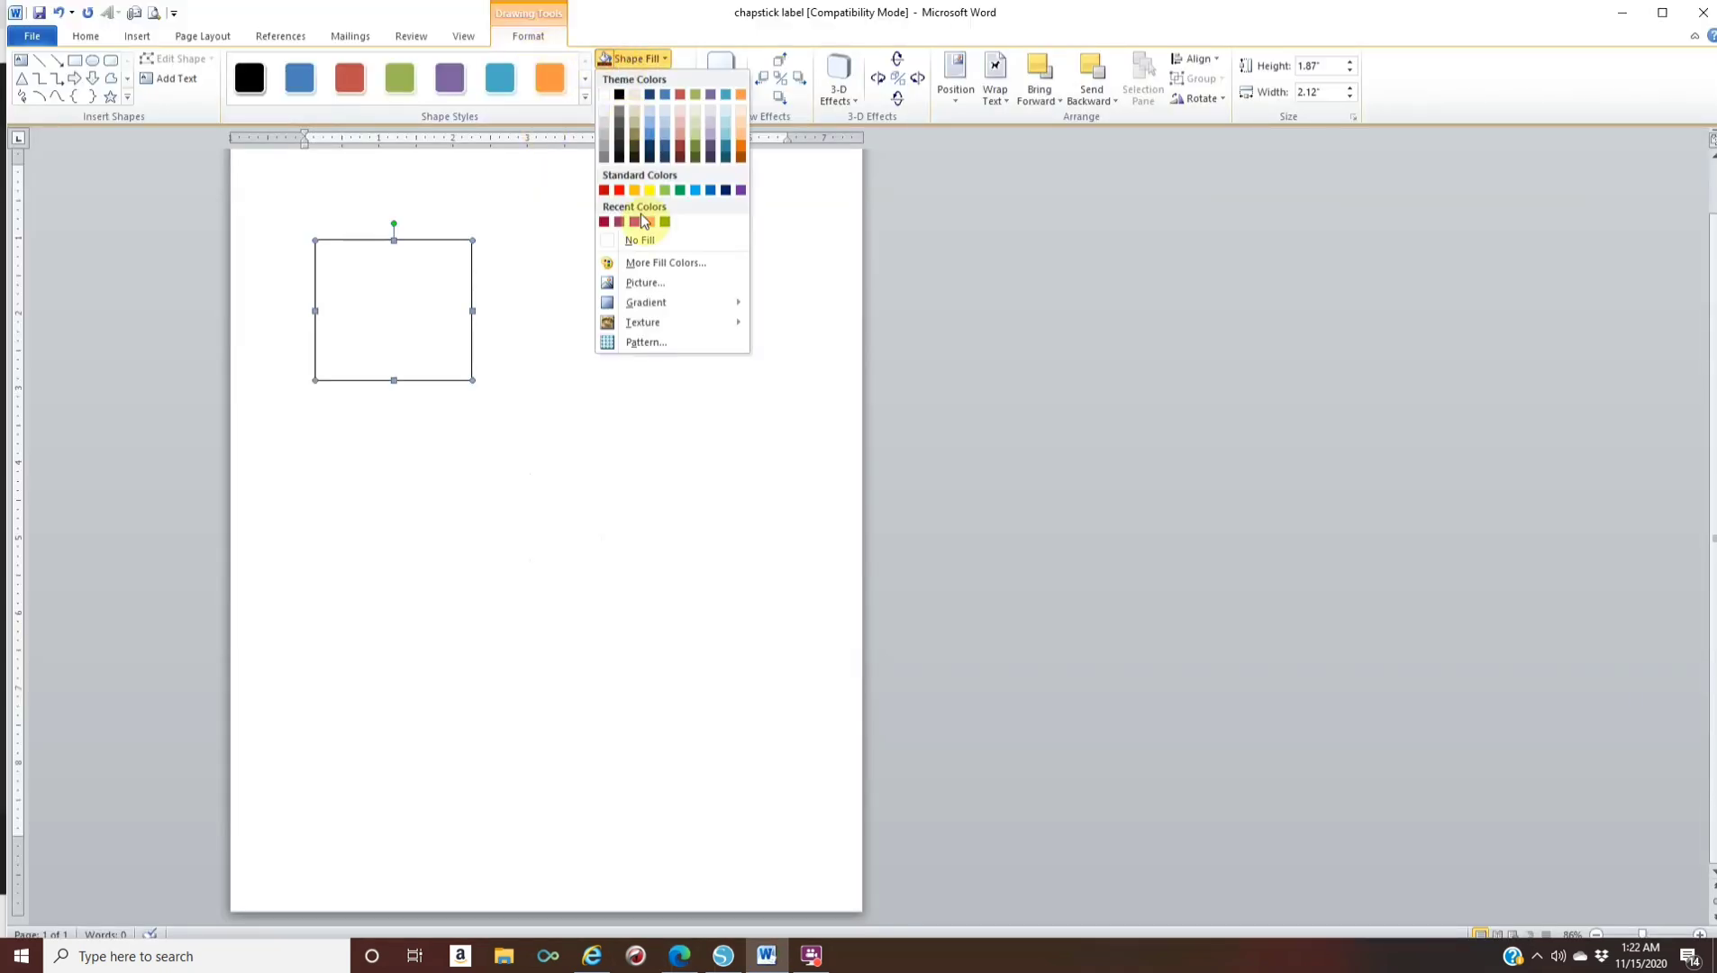
left_click(644, 283)
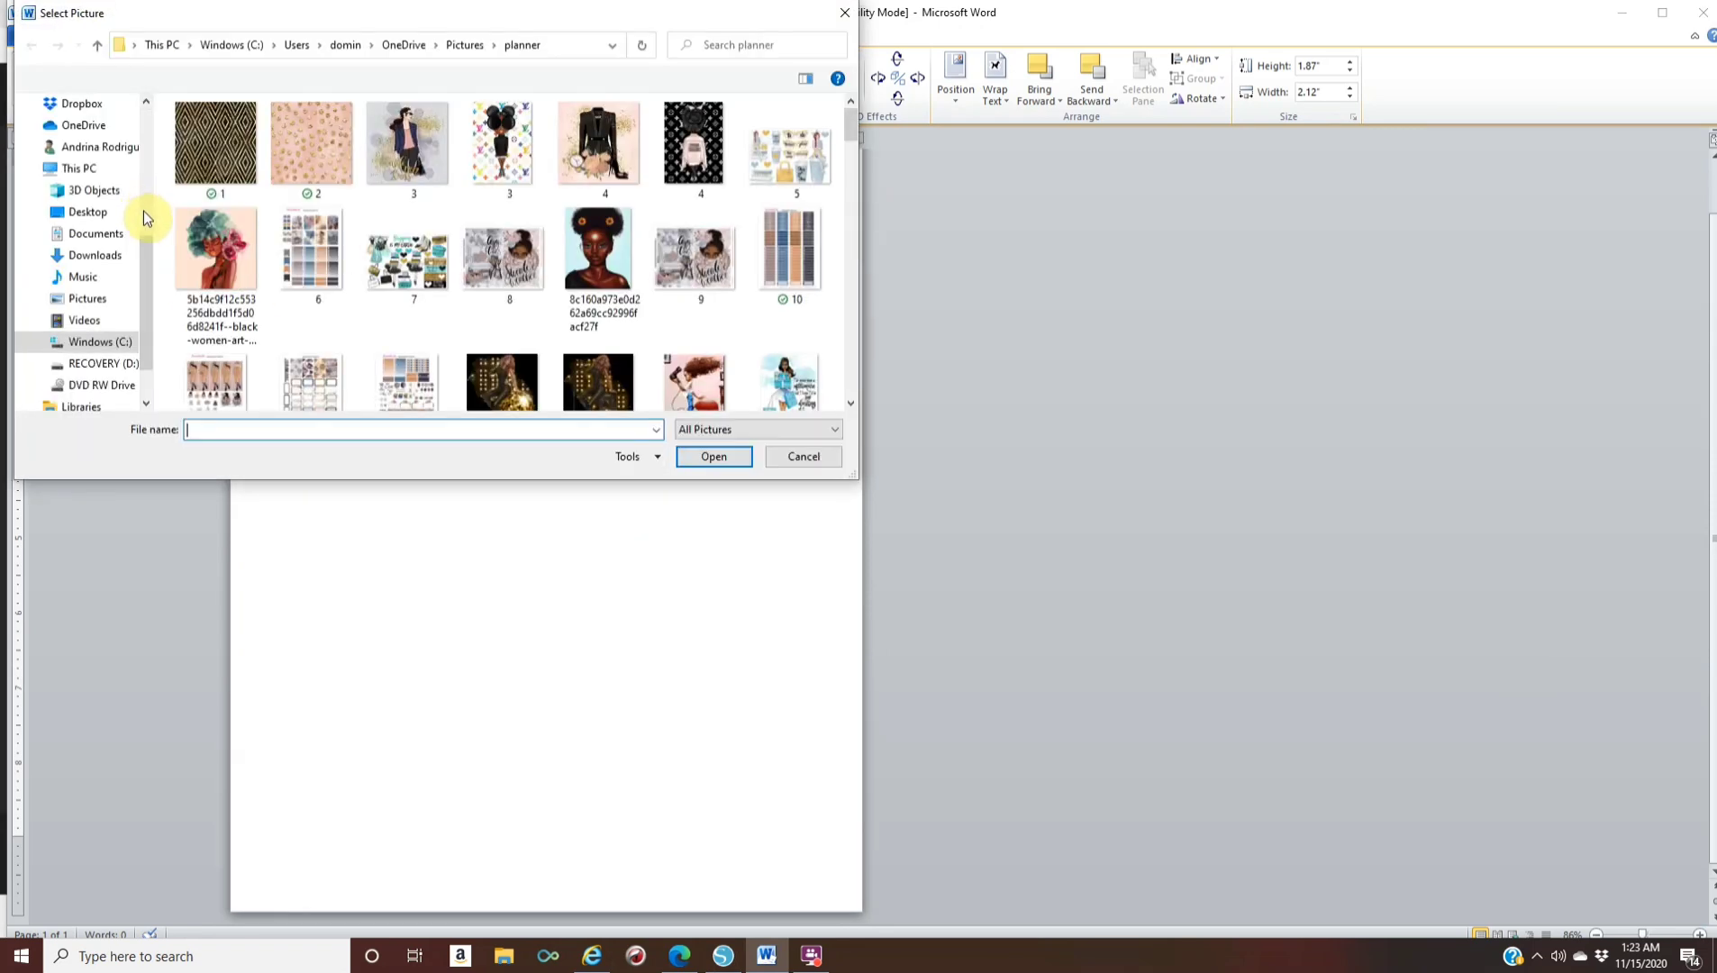
left_click(87, 301)
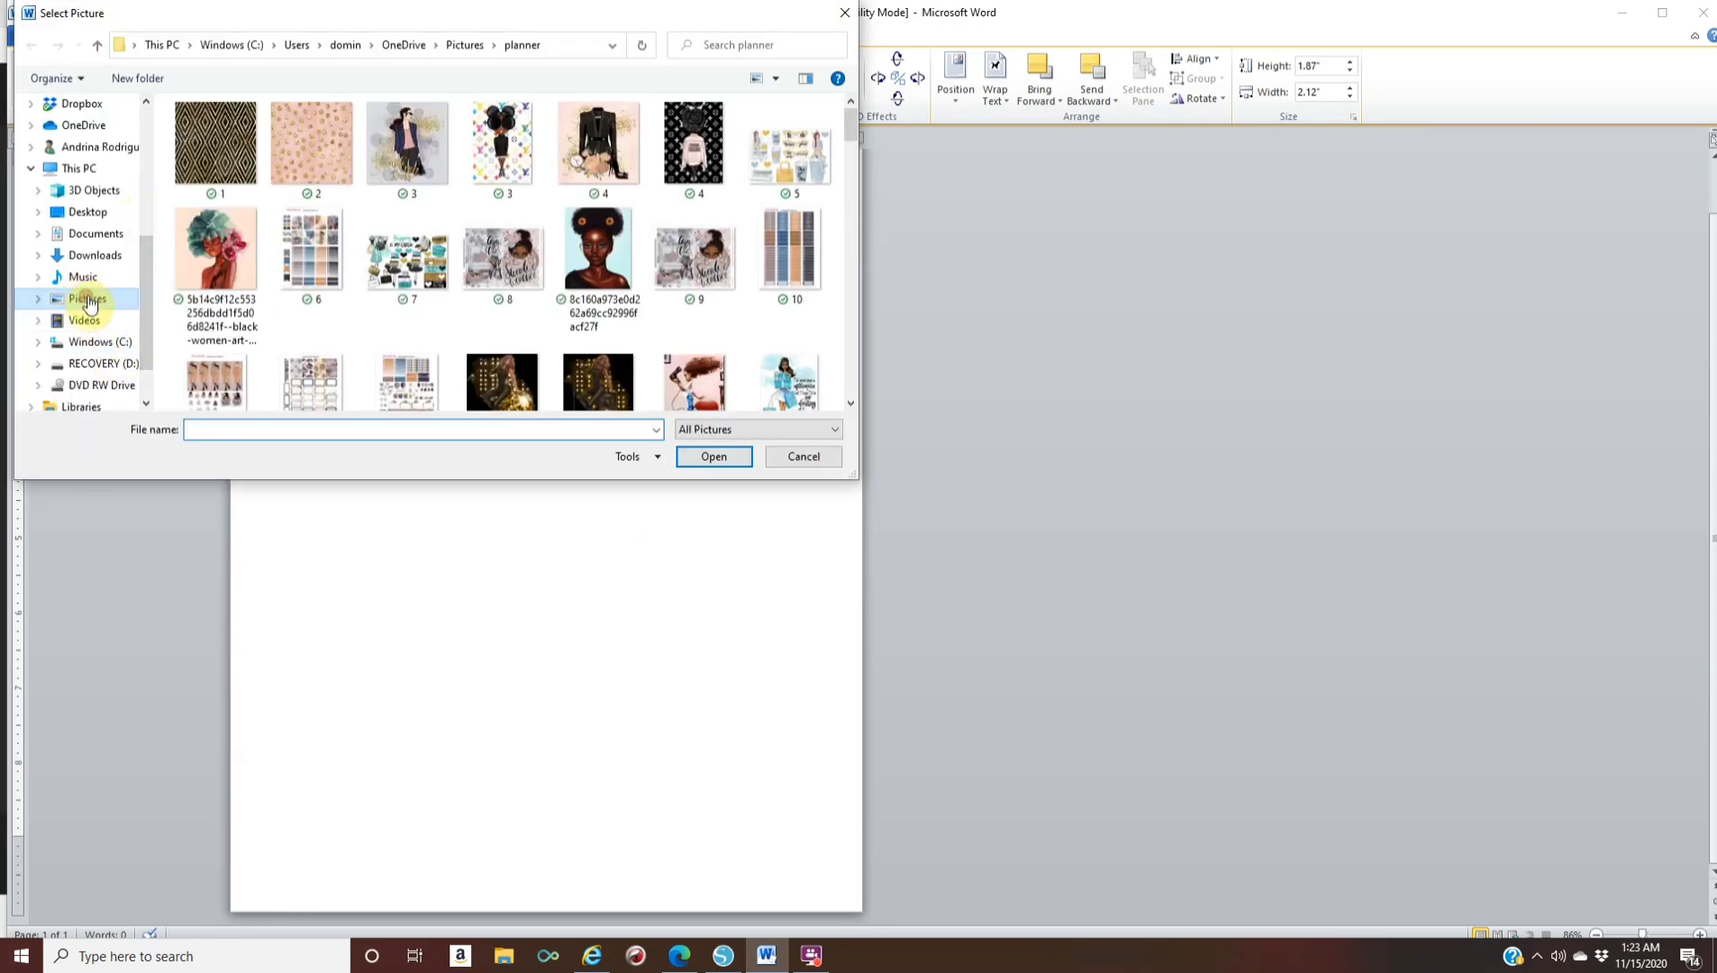
scroll(287, 338, "down", 4)
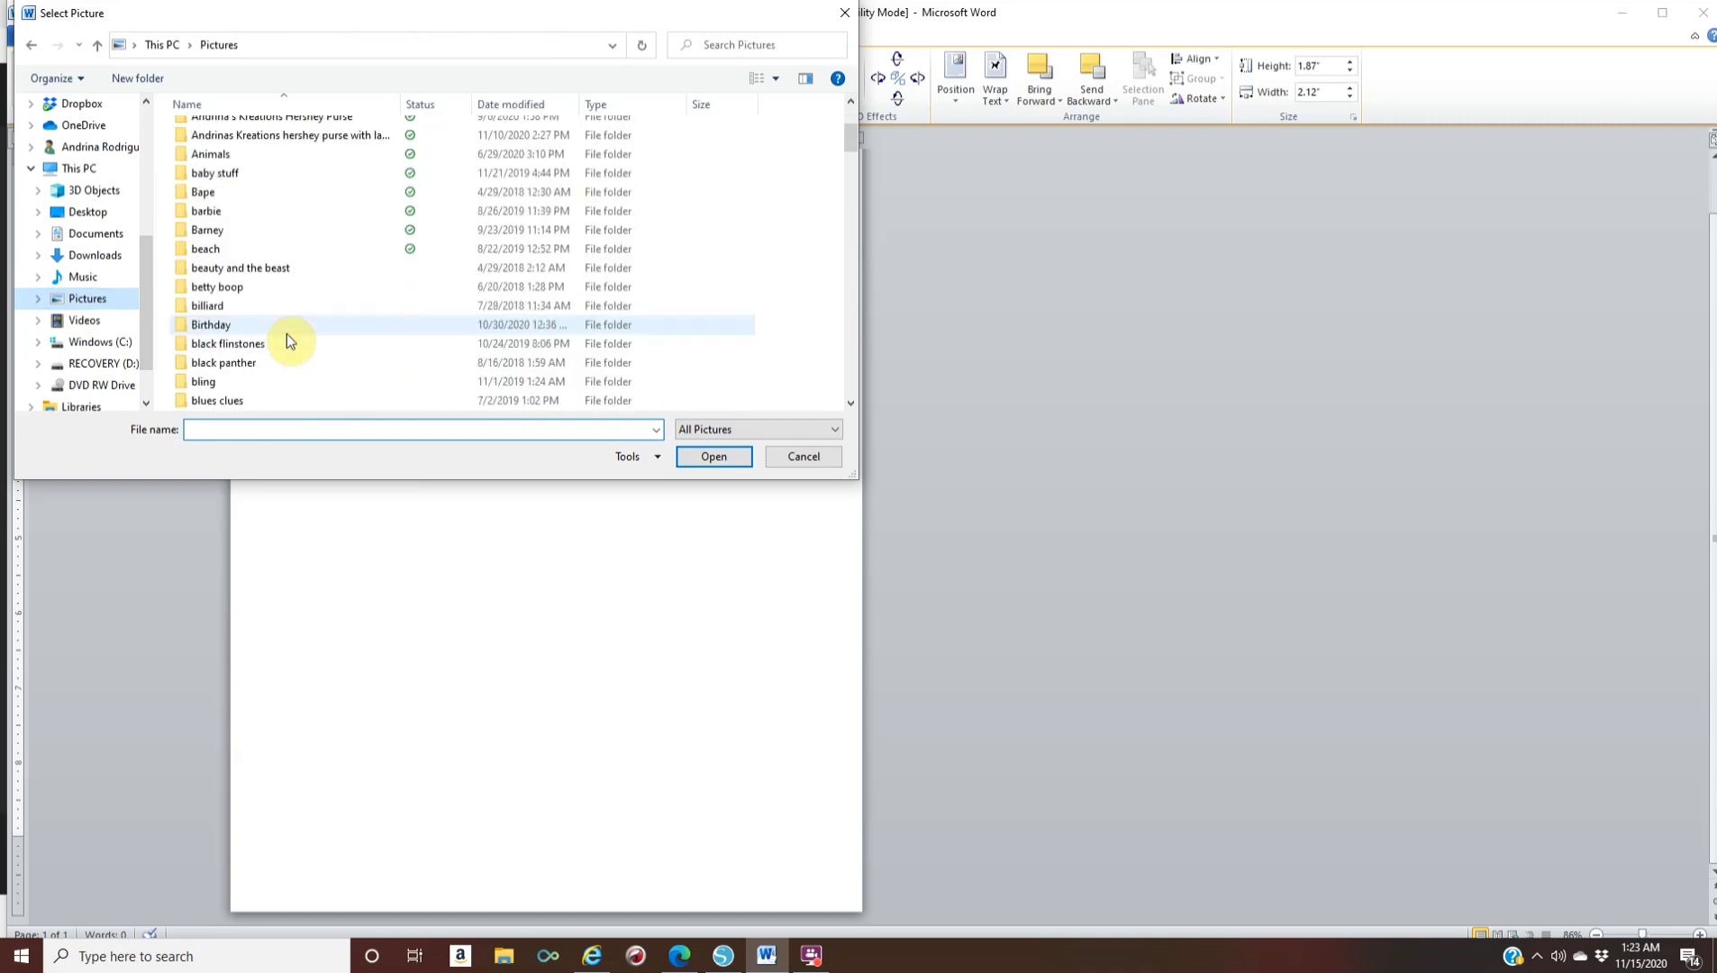
scroll(262, 376, "down", 1)
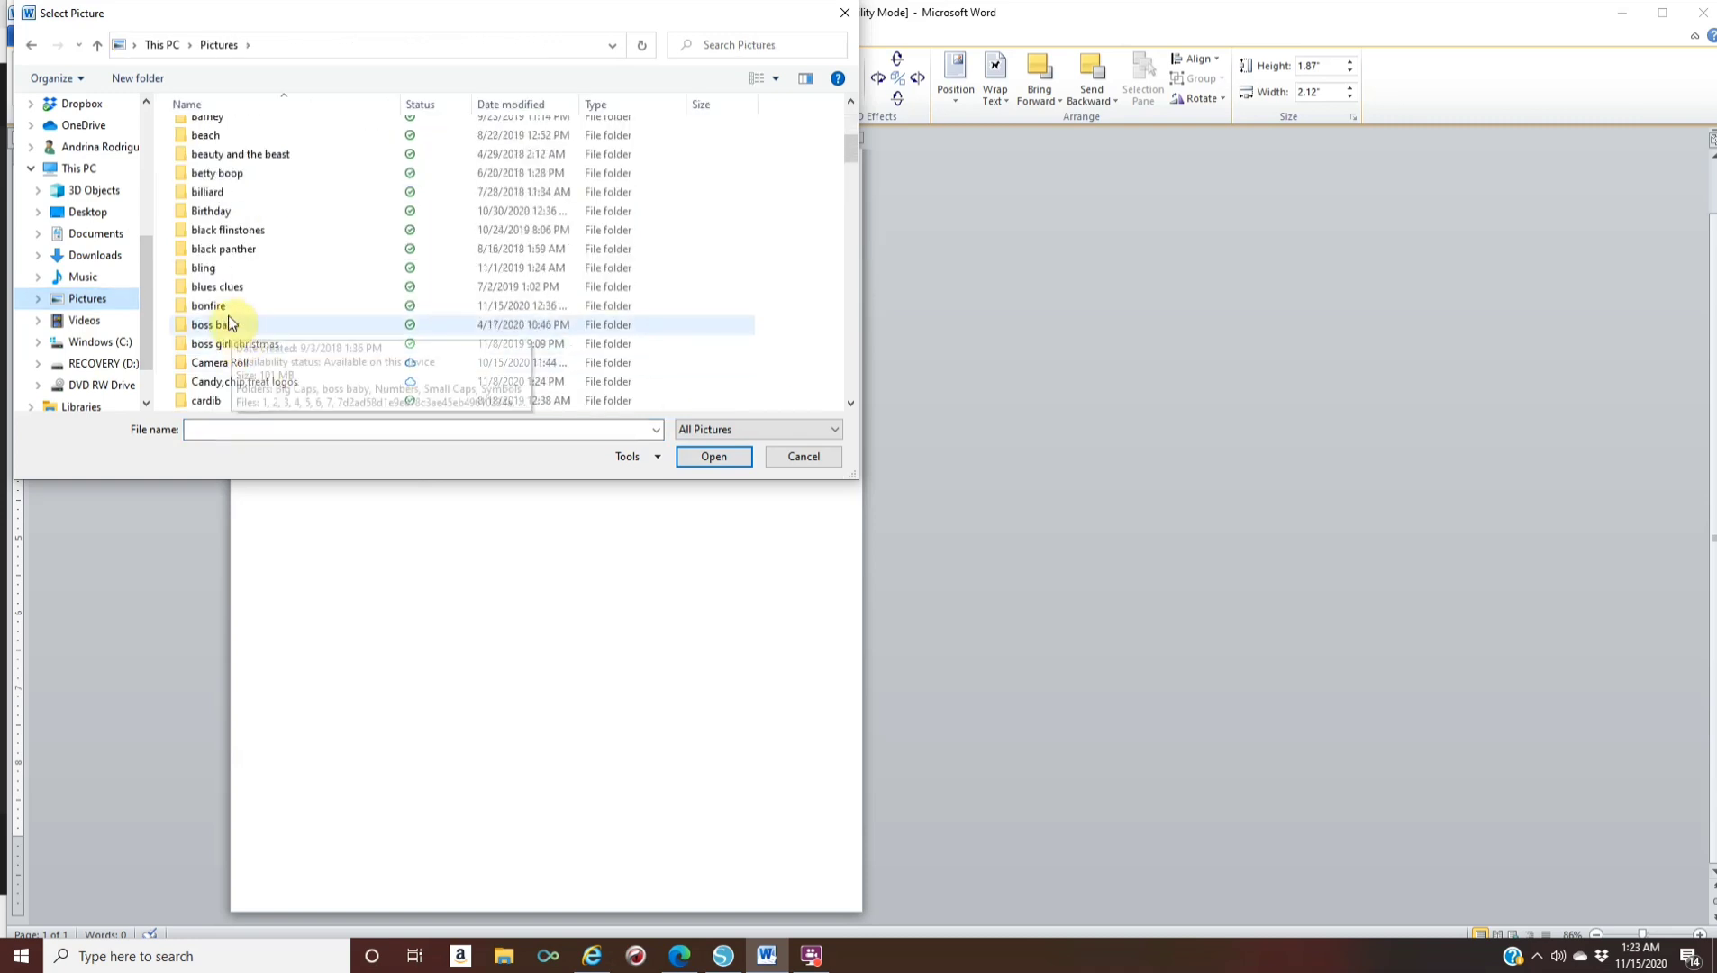
left_click(227, 311)
double_click(227, 310)
left_click(231, 160)
left_click(713, 456)
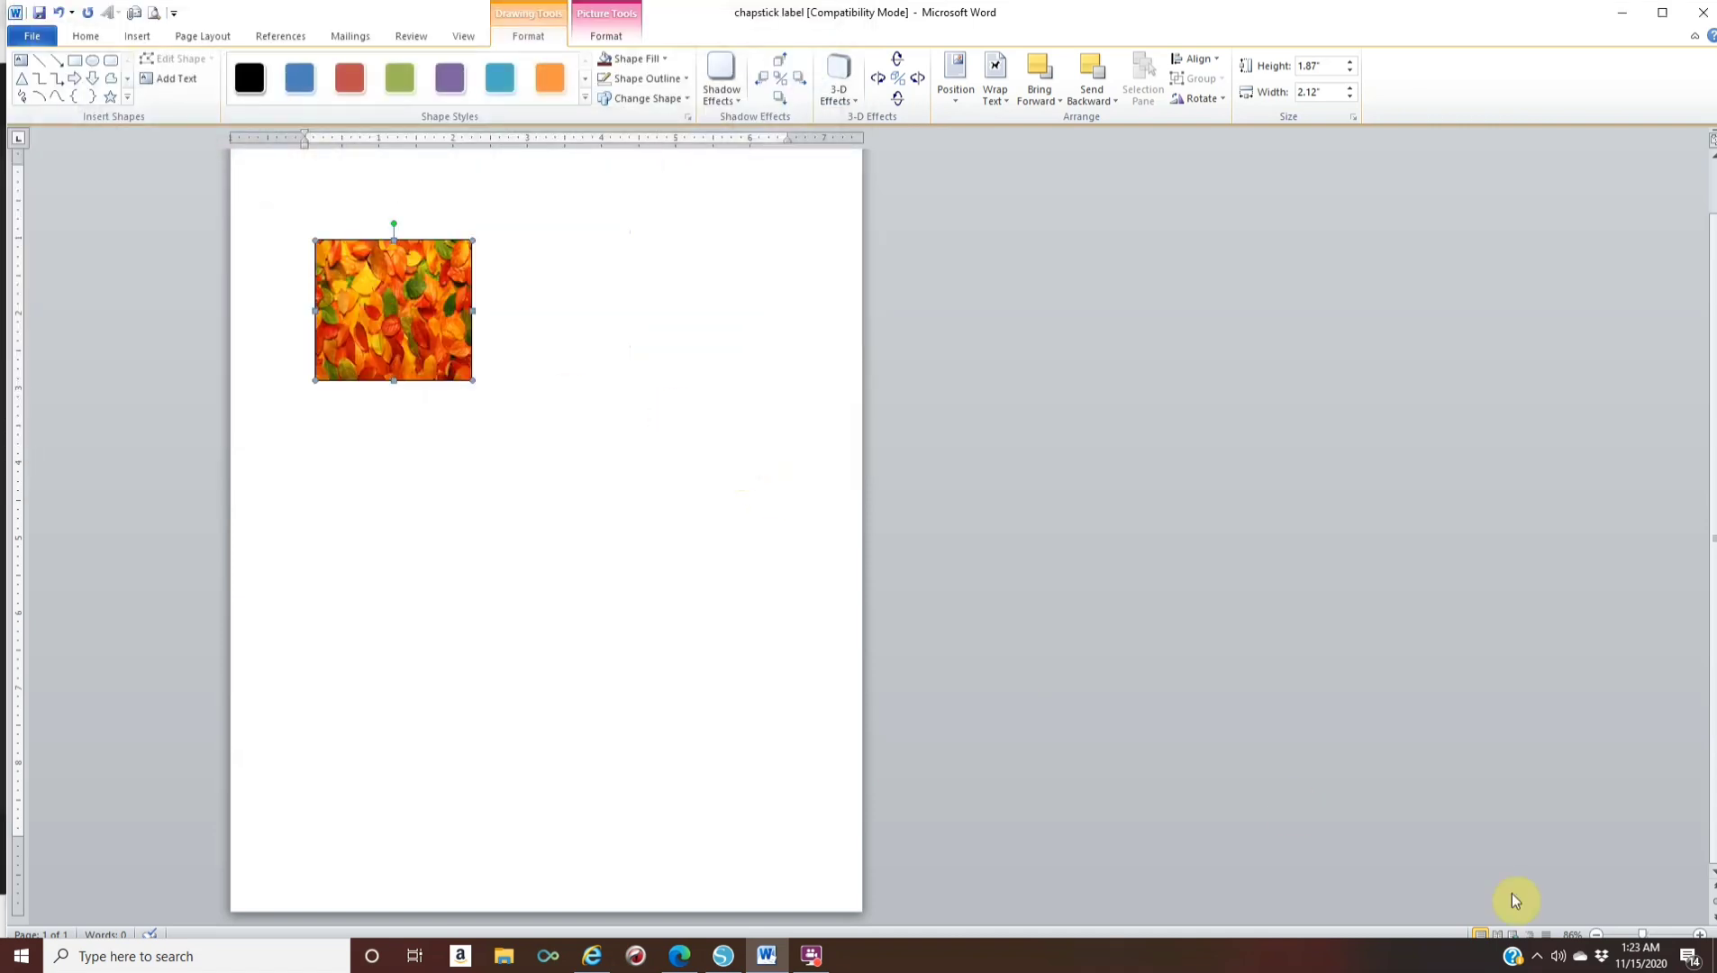
Move the leaf-filled rectangle to the right so its left edge sits about 1.5 inches from the left margin
left_click(1657, 934)
scroll(766, 777, "down", 2)
scroll(781, 777, "up", 1)
left_click_drag(643, 535, 838, 536)
left_click(1219, 687)
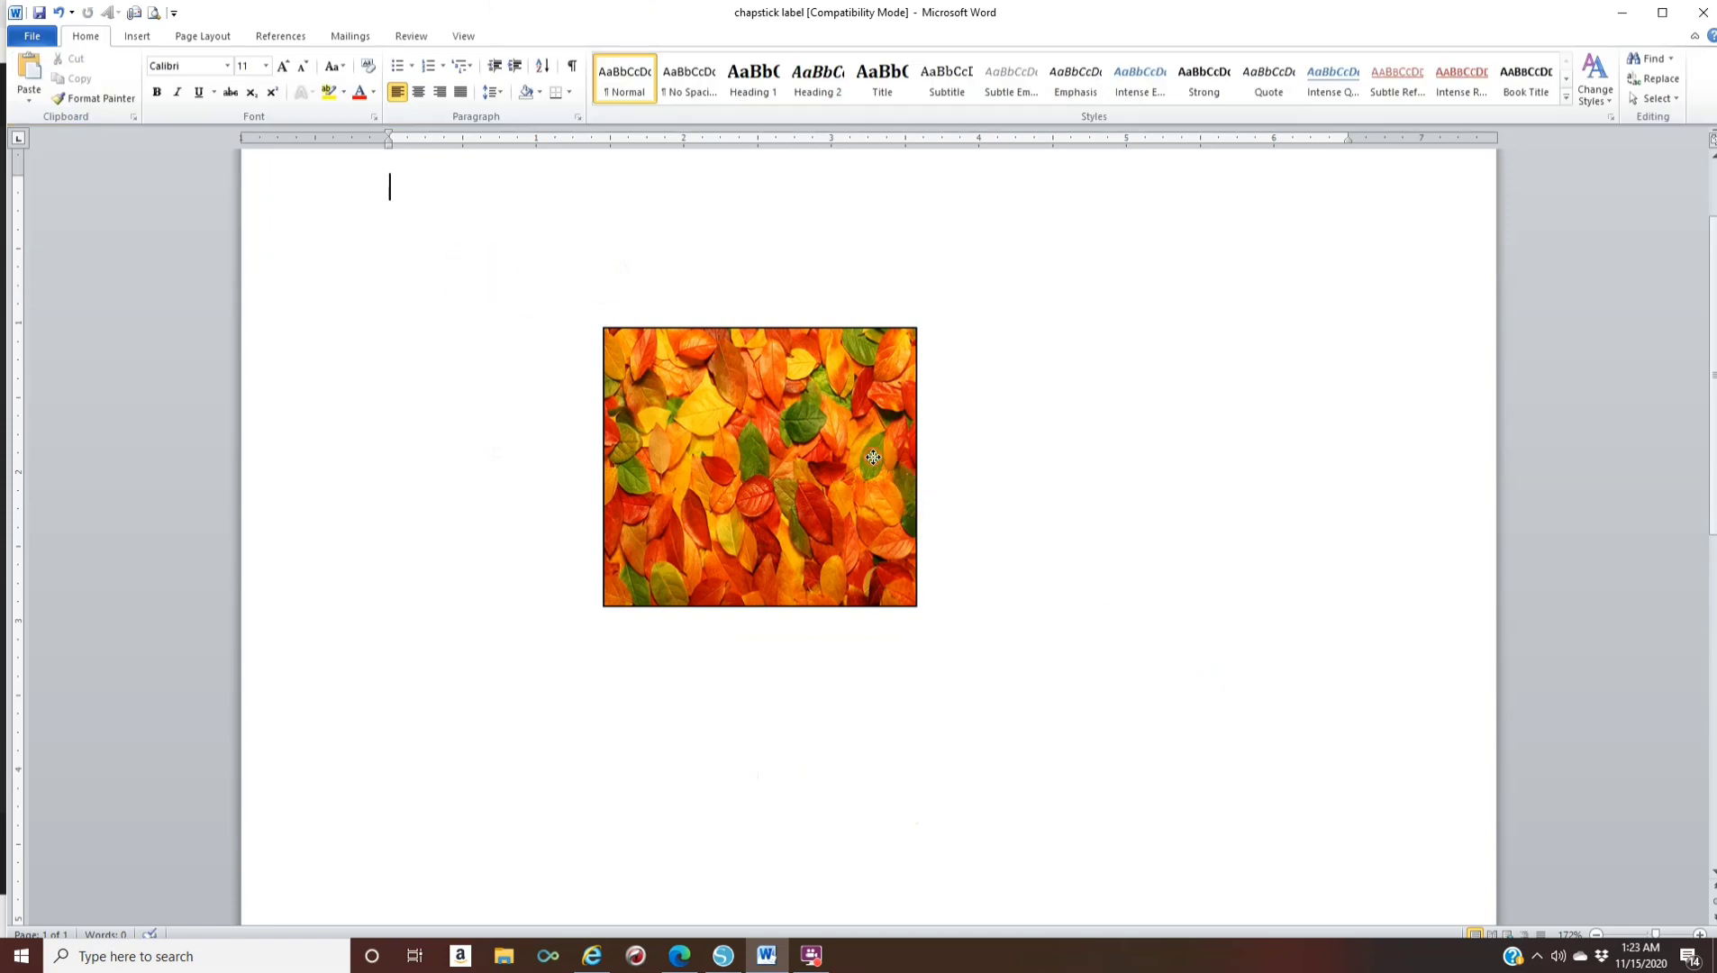
Remove the outline from the leaf-filled rectangle
left_click(873, 457)
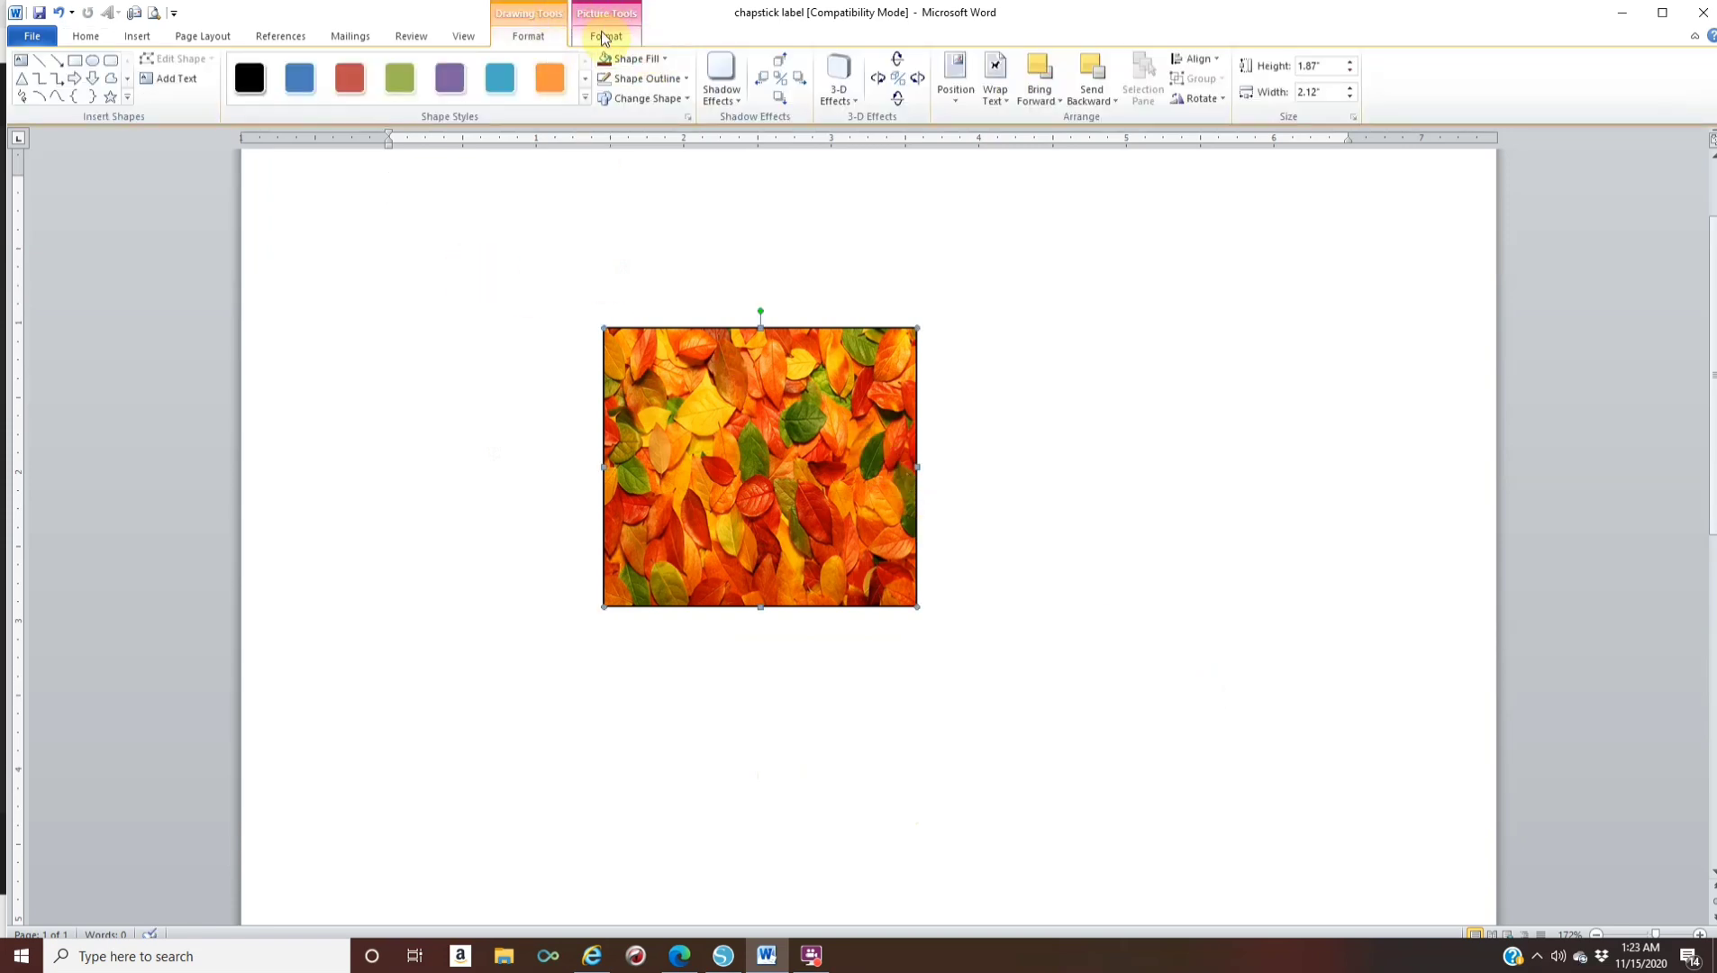
left_click(633, 77)
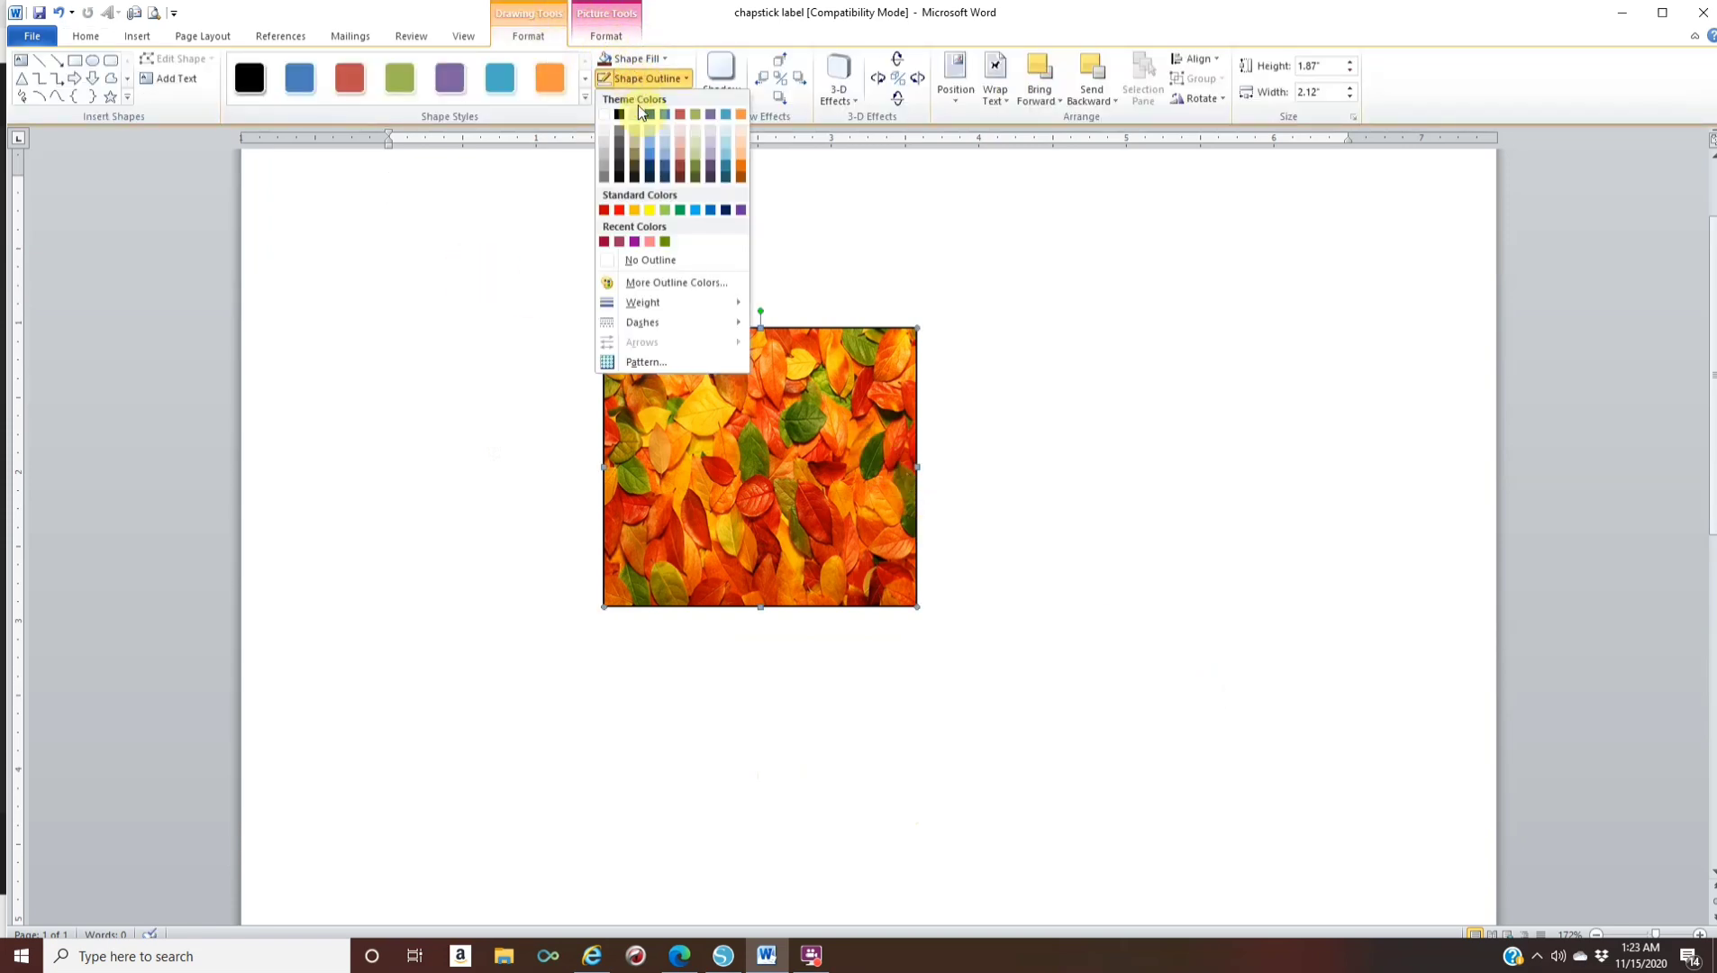
left_click(650, 259)
left_click(1138, 387)
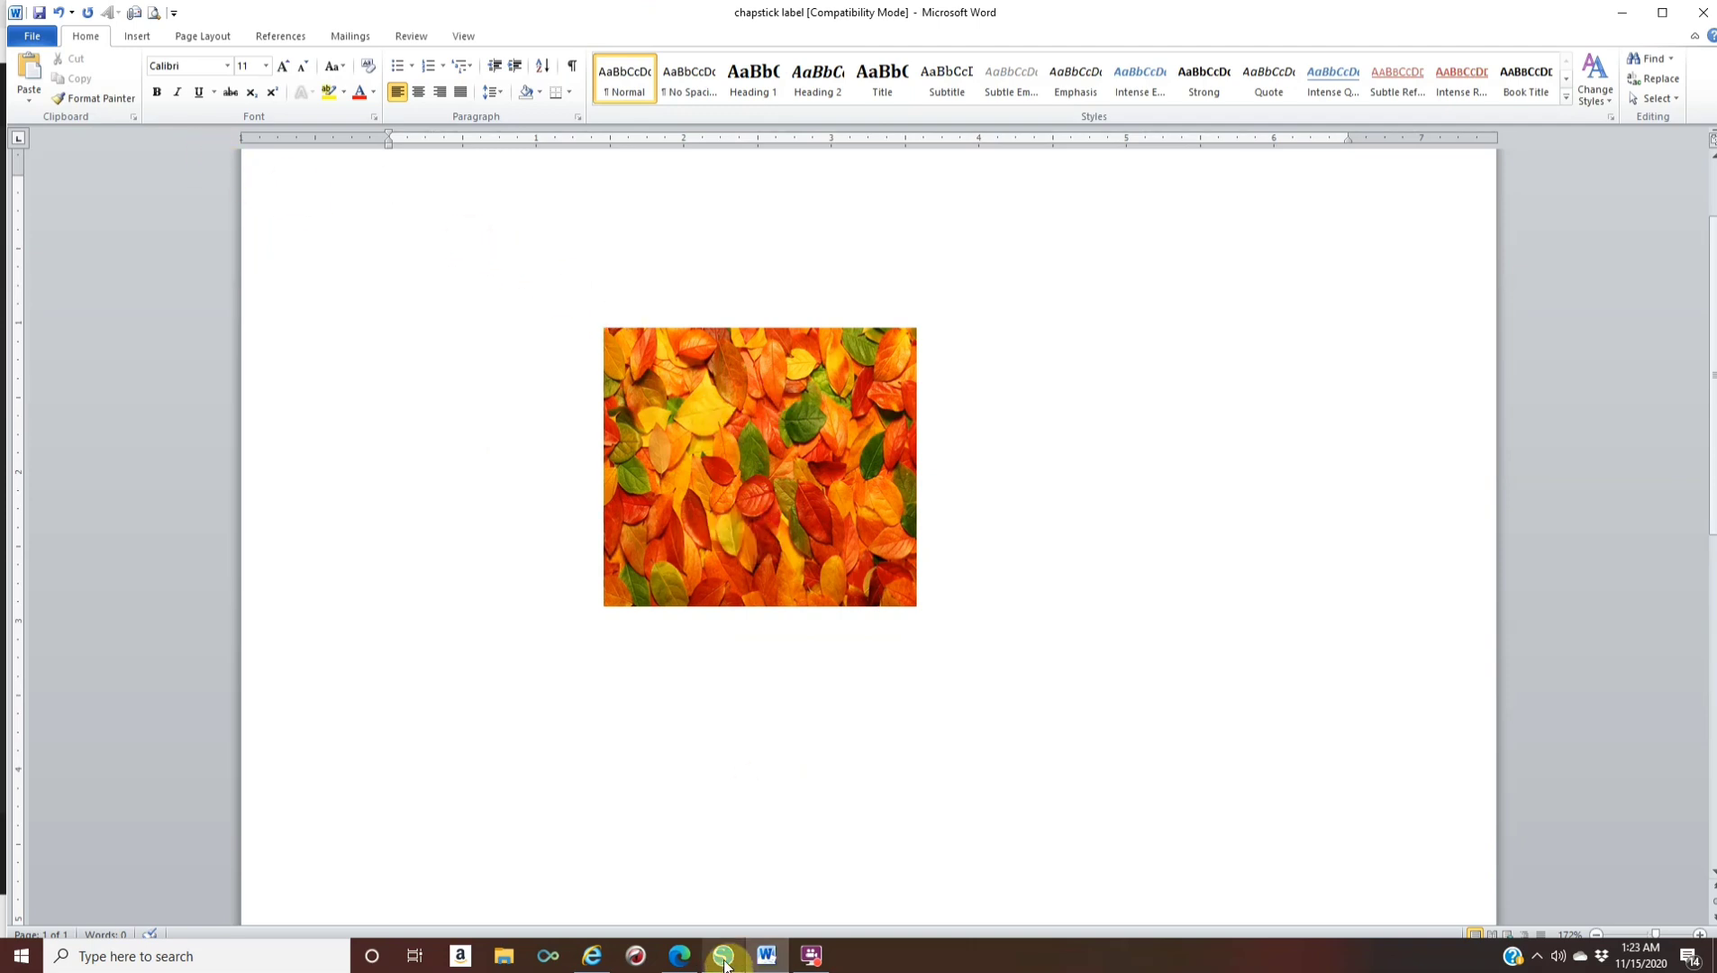
Switch to Microsoft Edge, search Bing images for "girl cartoon png", and open the picture of the long-haired girl in jeans
left_click(682, 957)
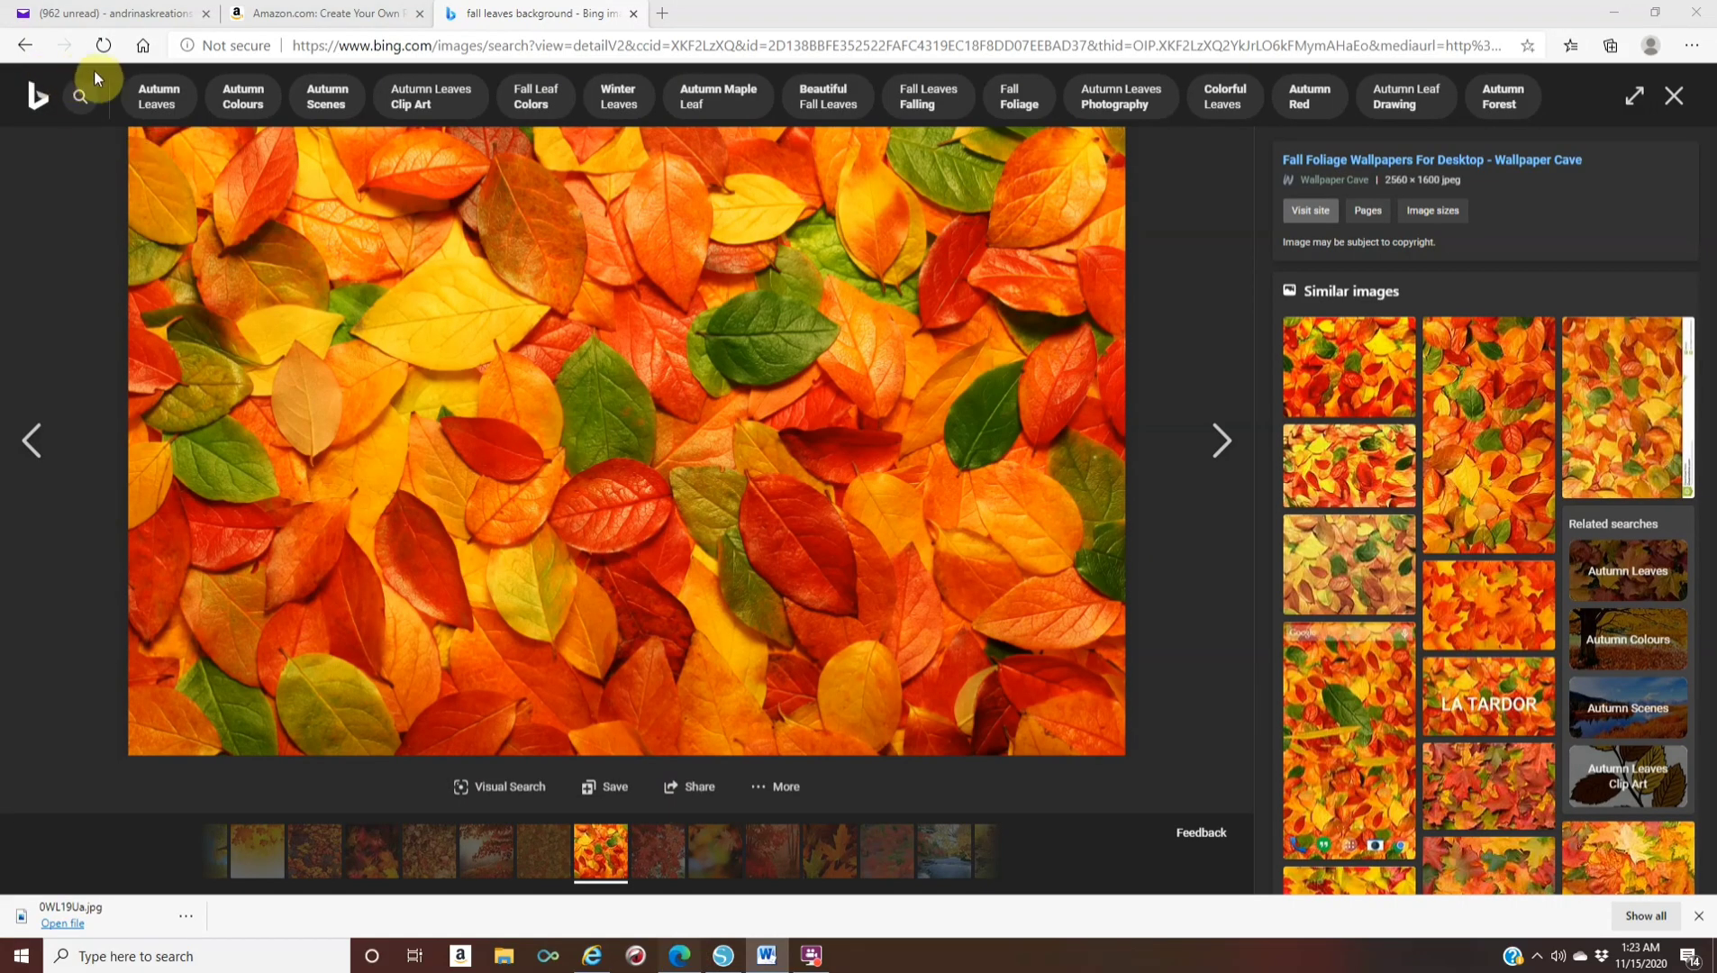
left_click(27, 47)
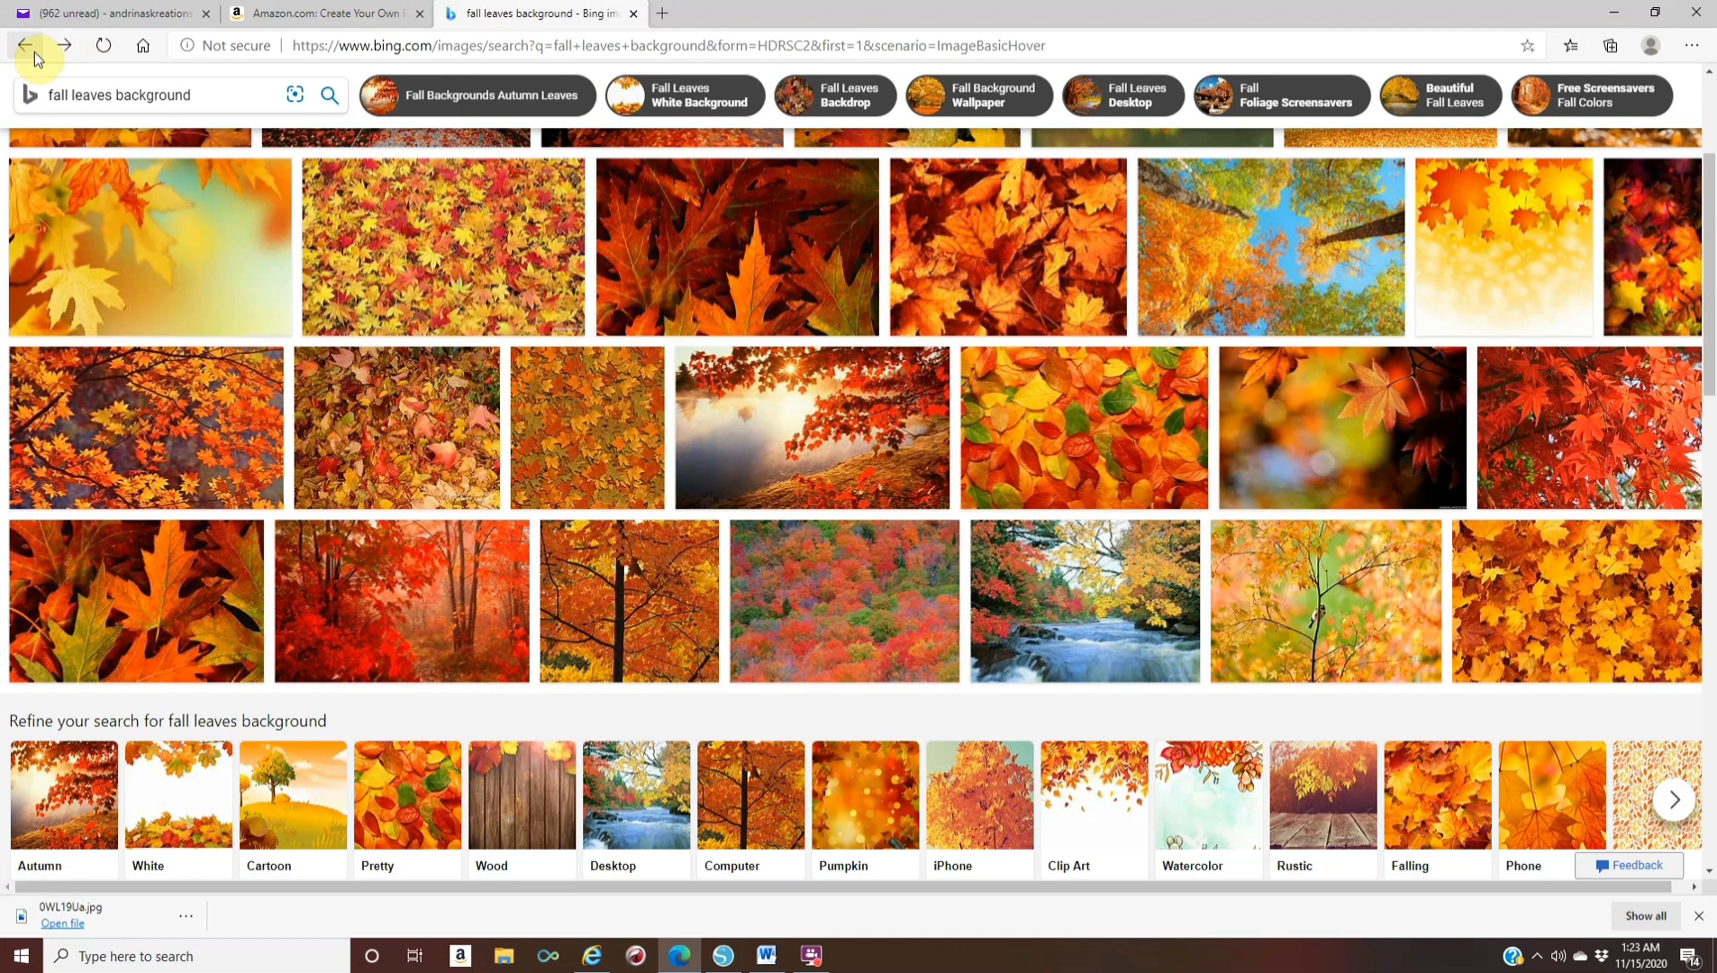
left_click(237, 86)
type("girl cartoon png")
key("Return")
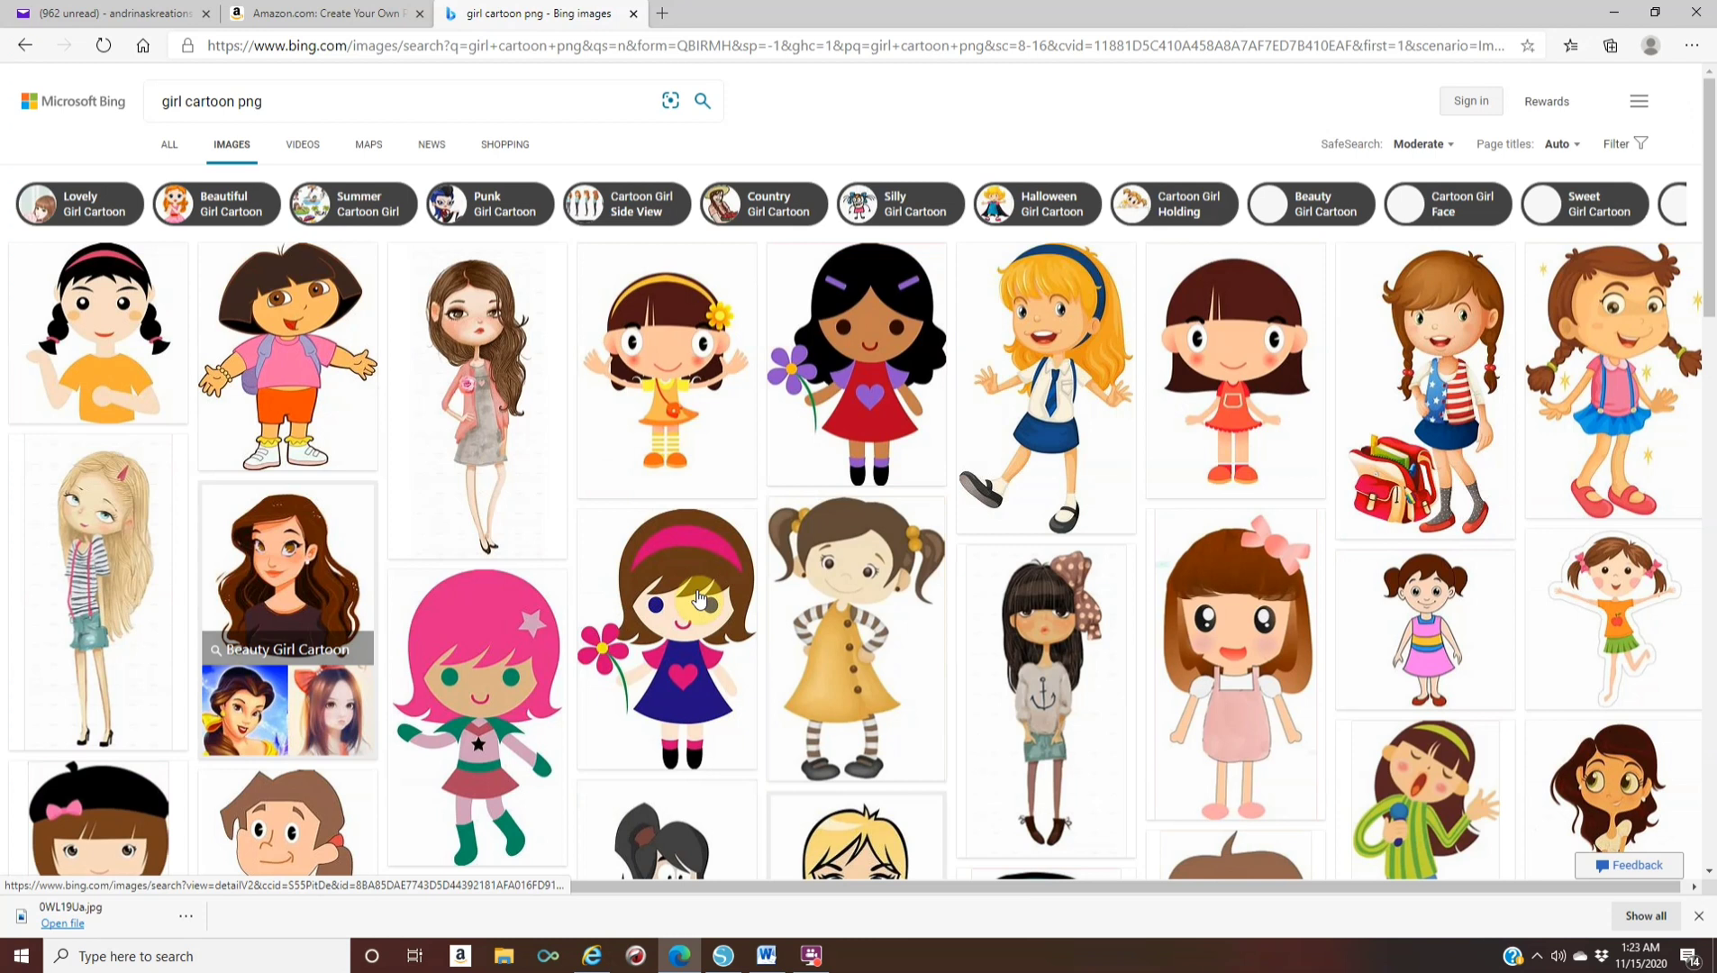
scroll(1654, 321, "down", 6)
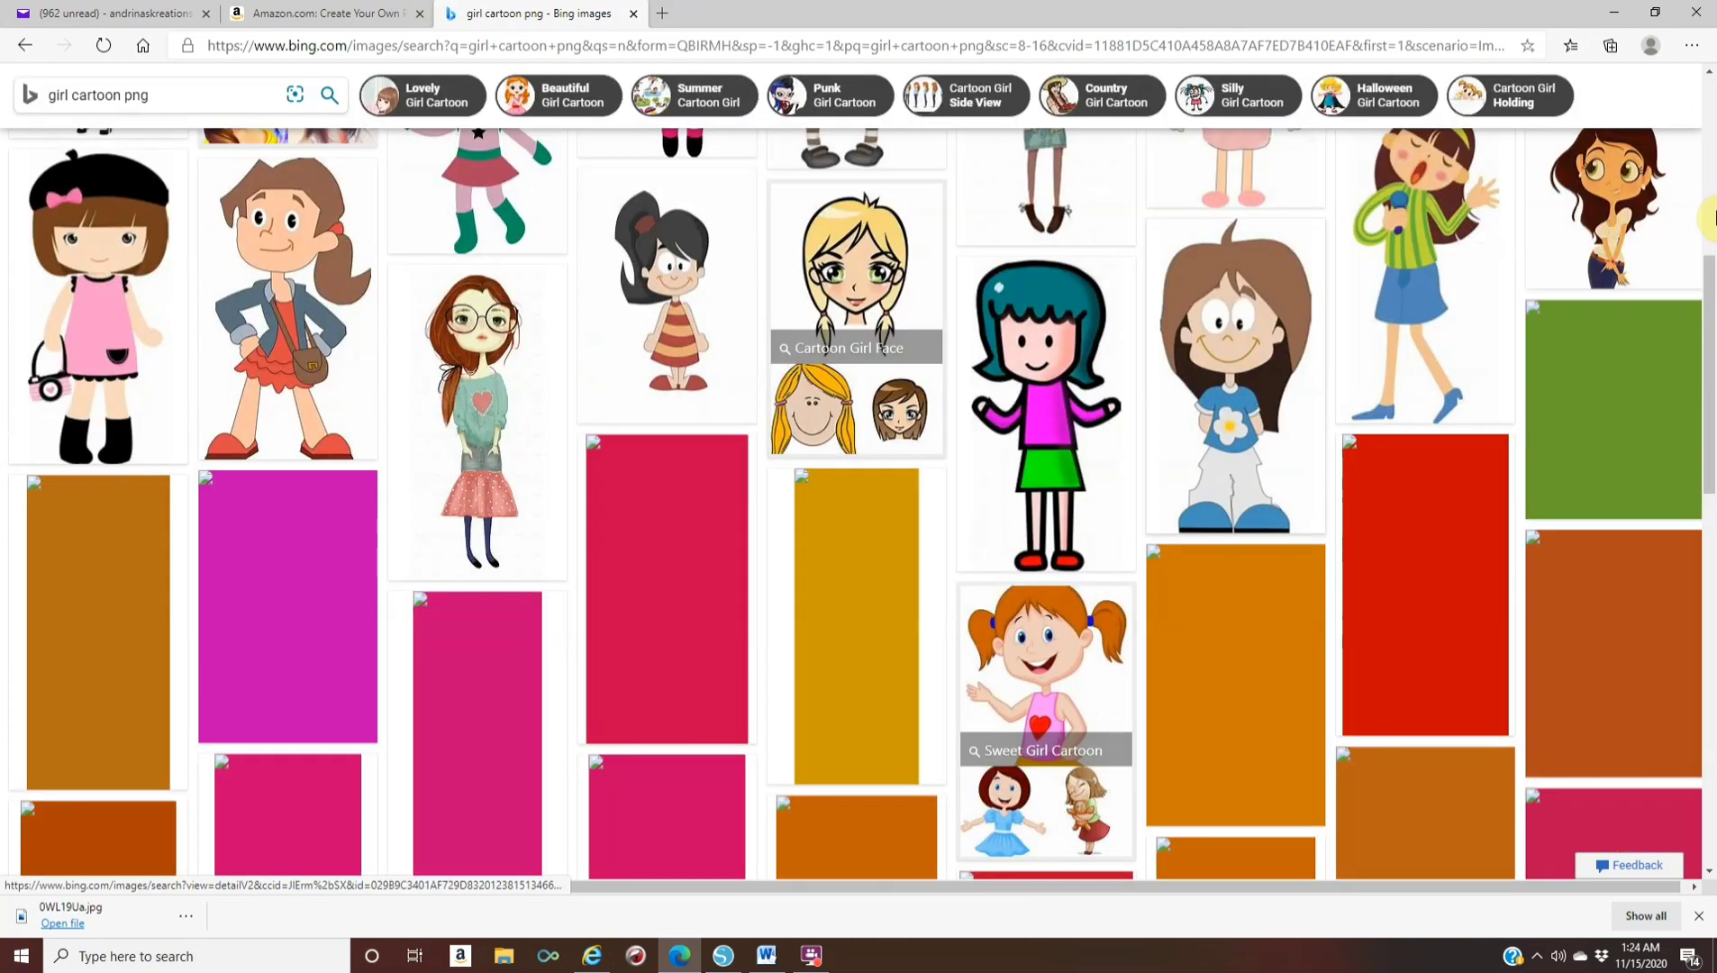
left_click(1627, 188)
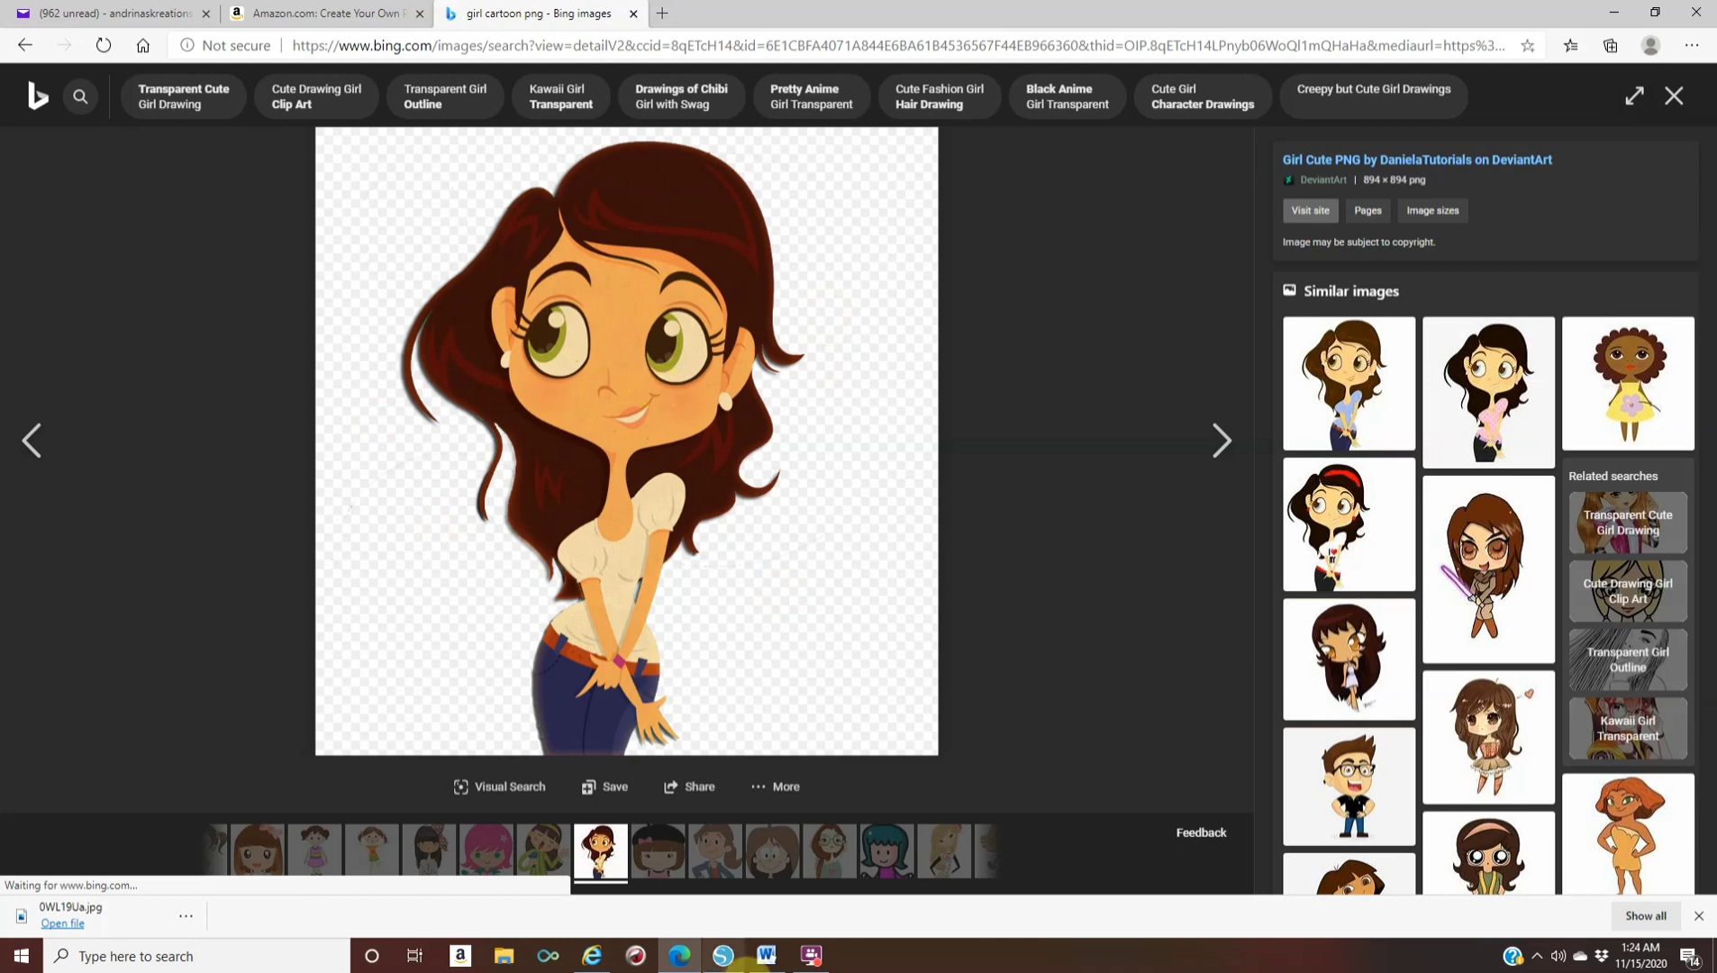
Switch to Word and insert the picture of the girl in the yellow coat and jeans from the Design bundles folder in Pictures
left_click(775, 961)
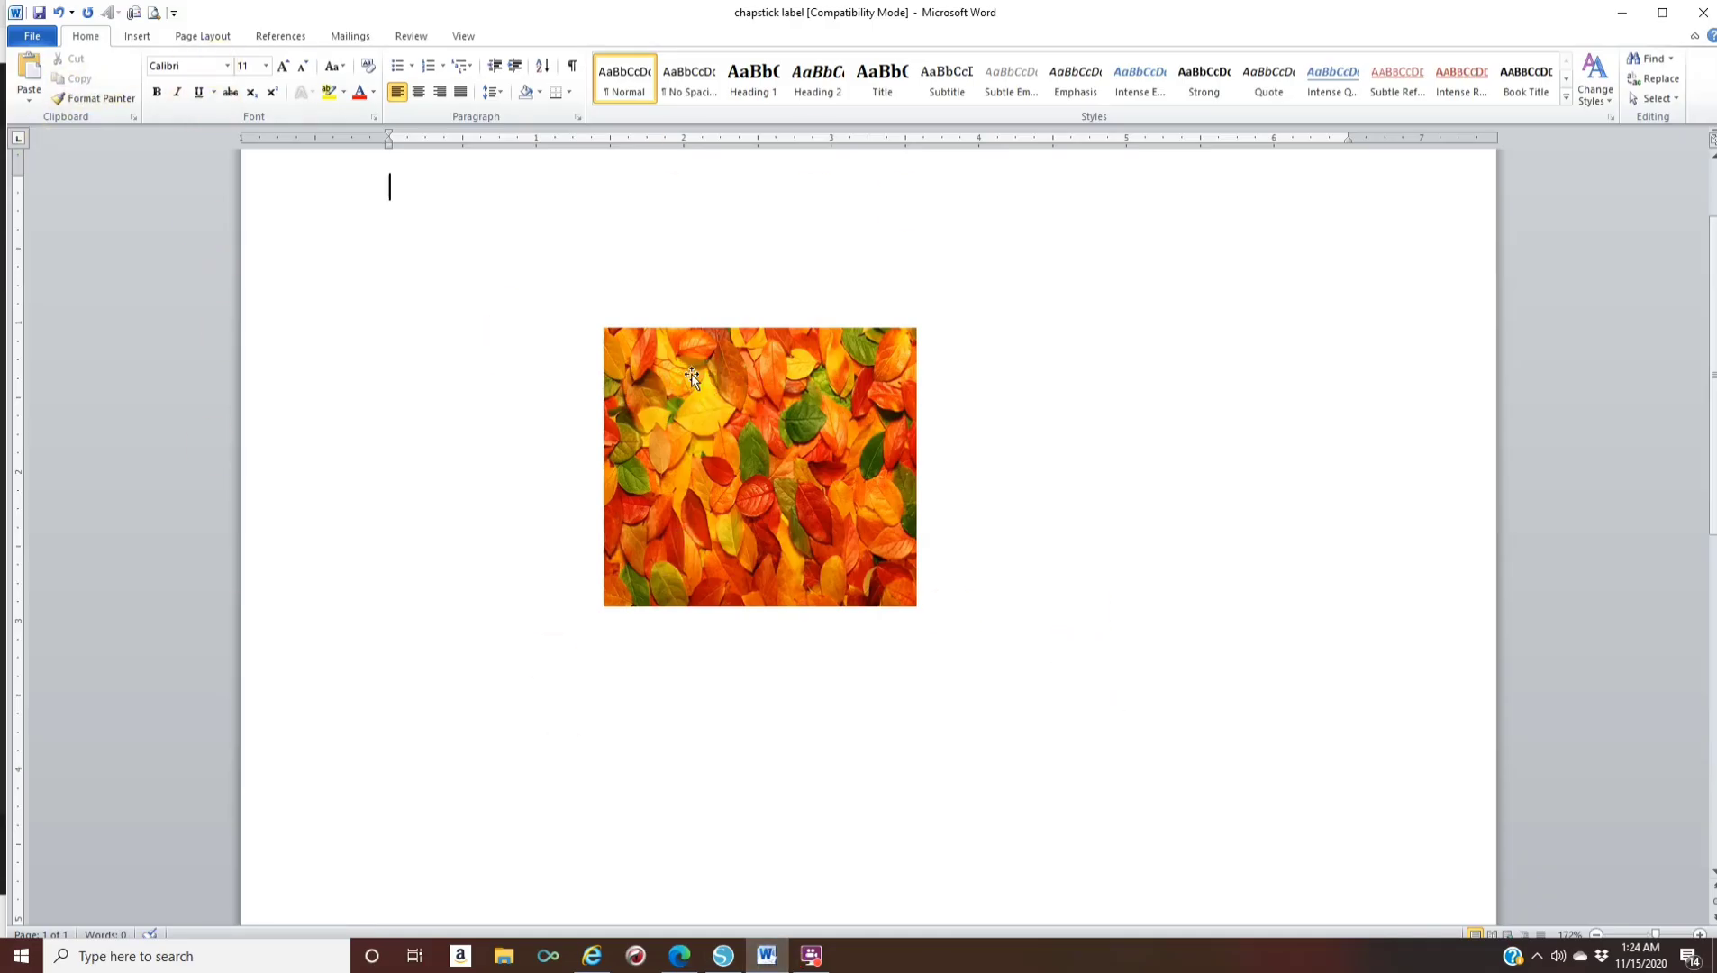
left_click(127, 38)
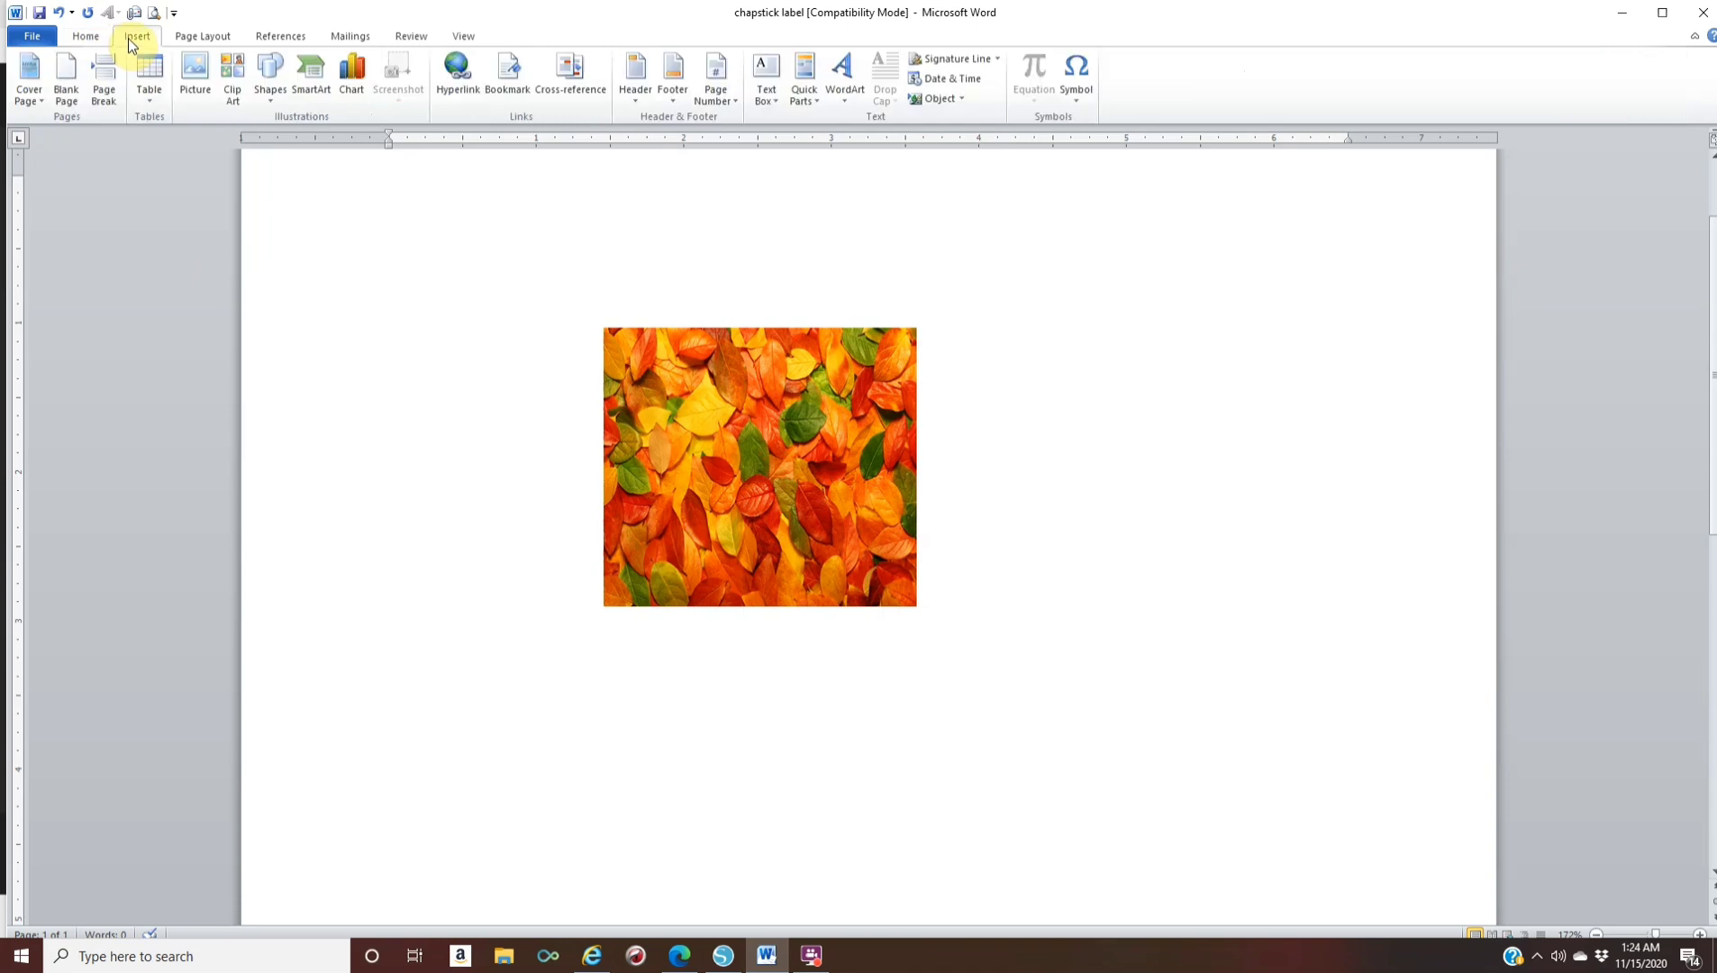
left_click(197, 87)
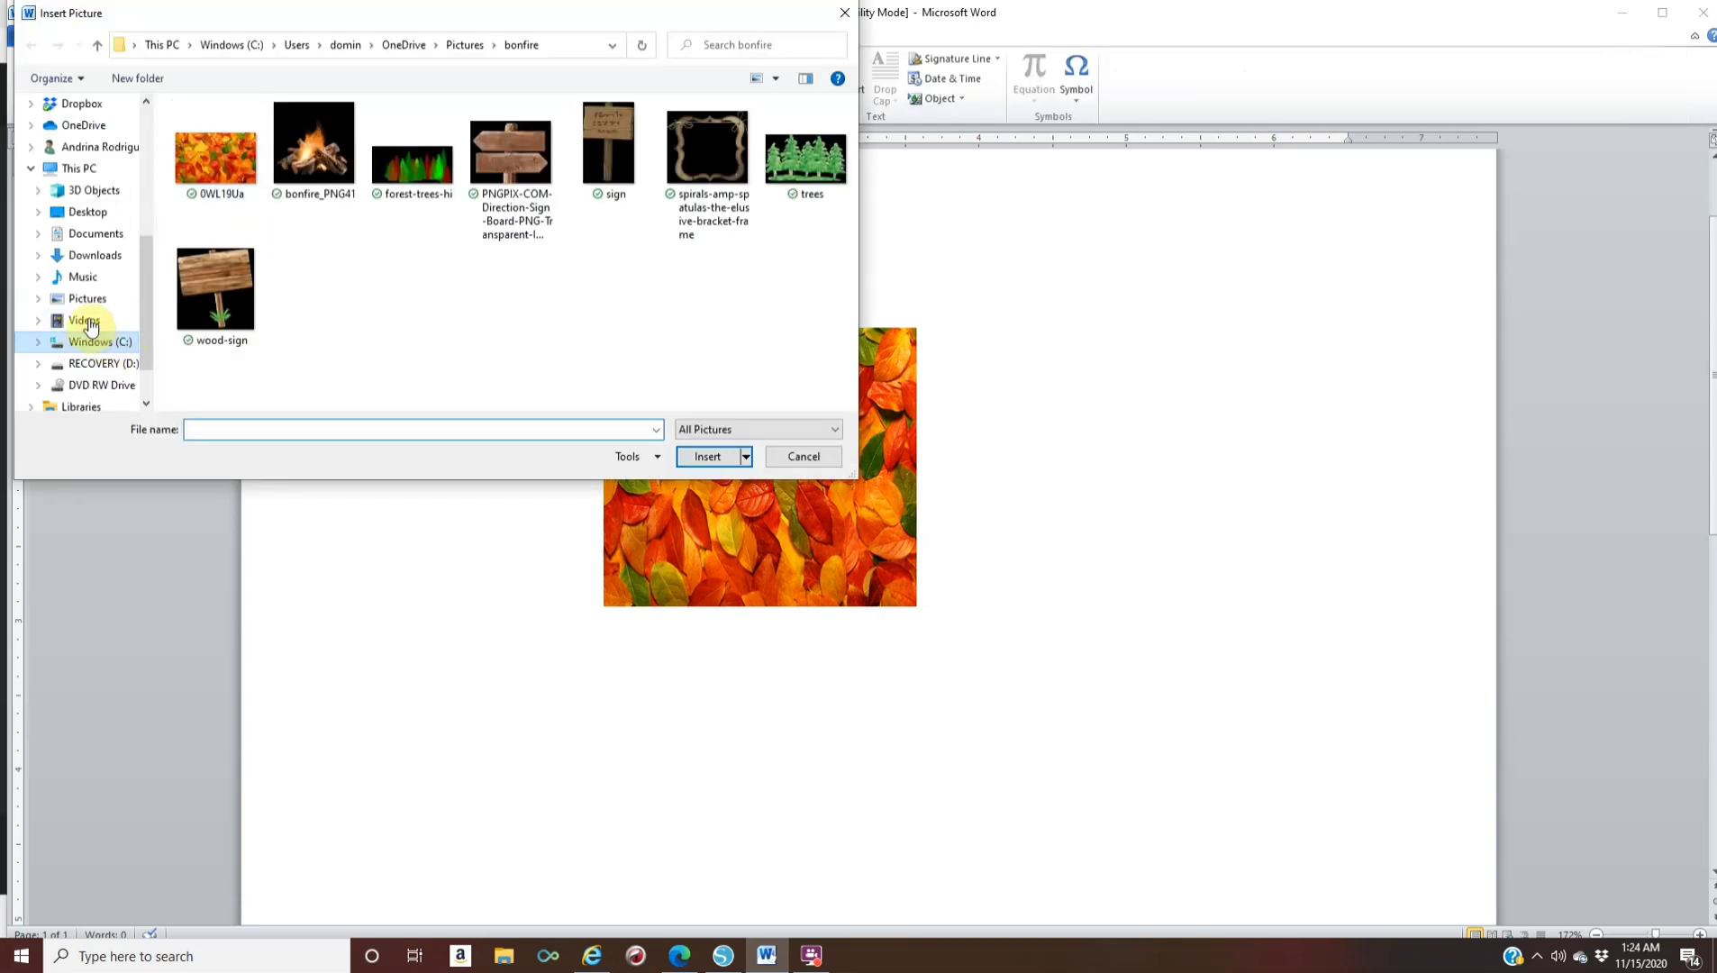
left_click(87, 298)
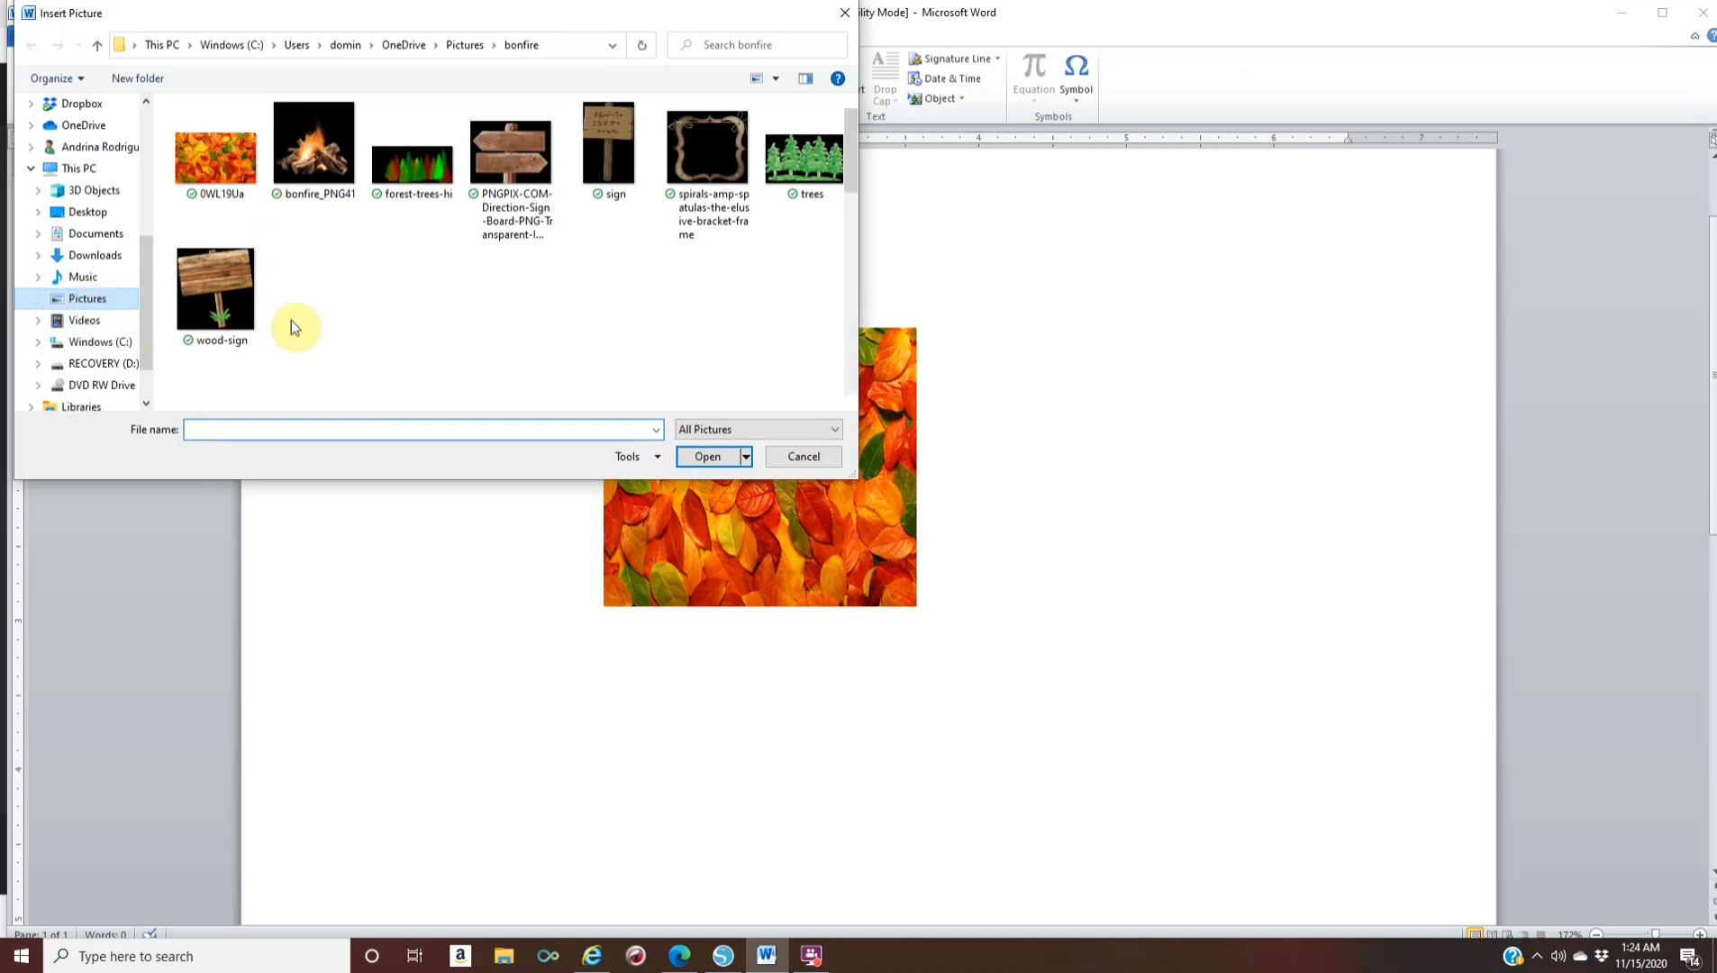
scroll(290, 318, "down", 10)
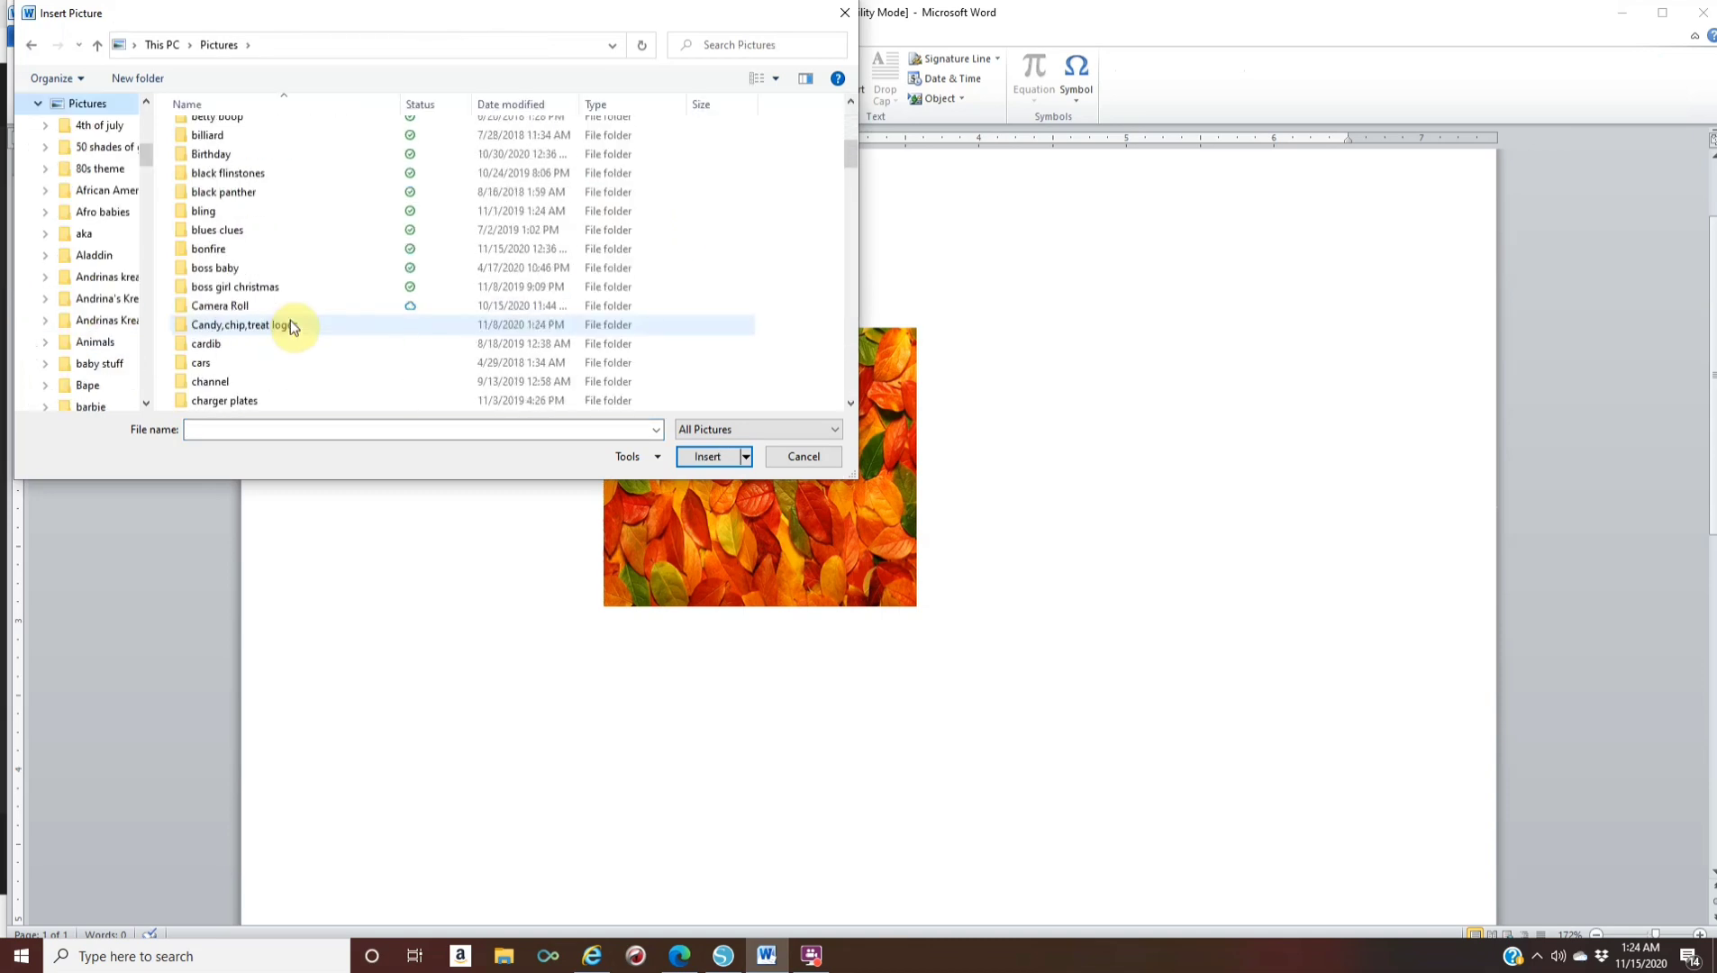
double_click(259, 312)
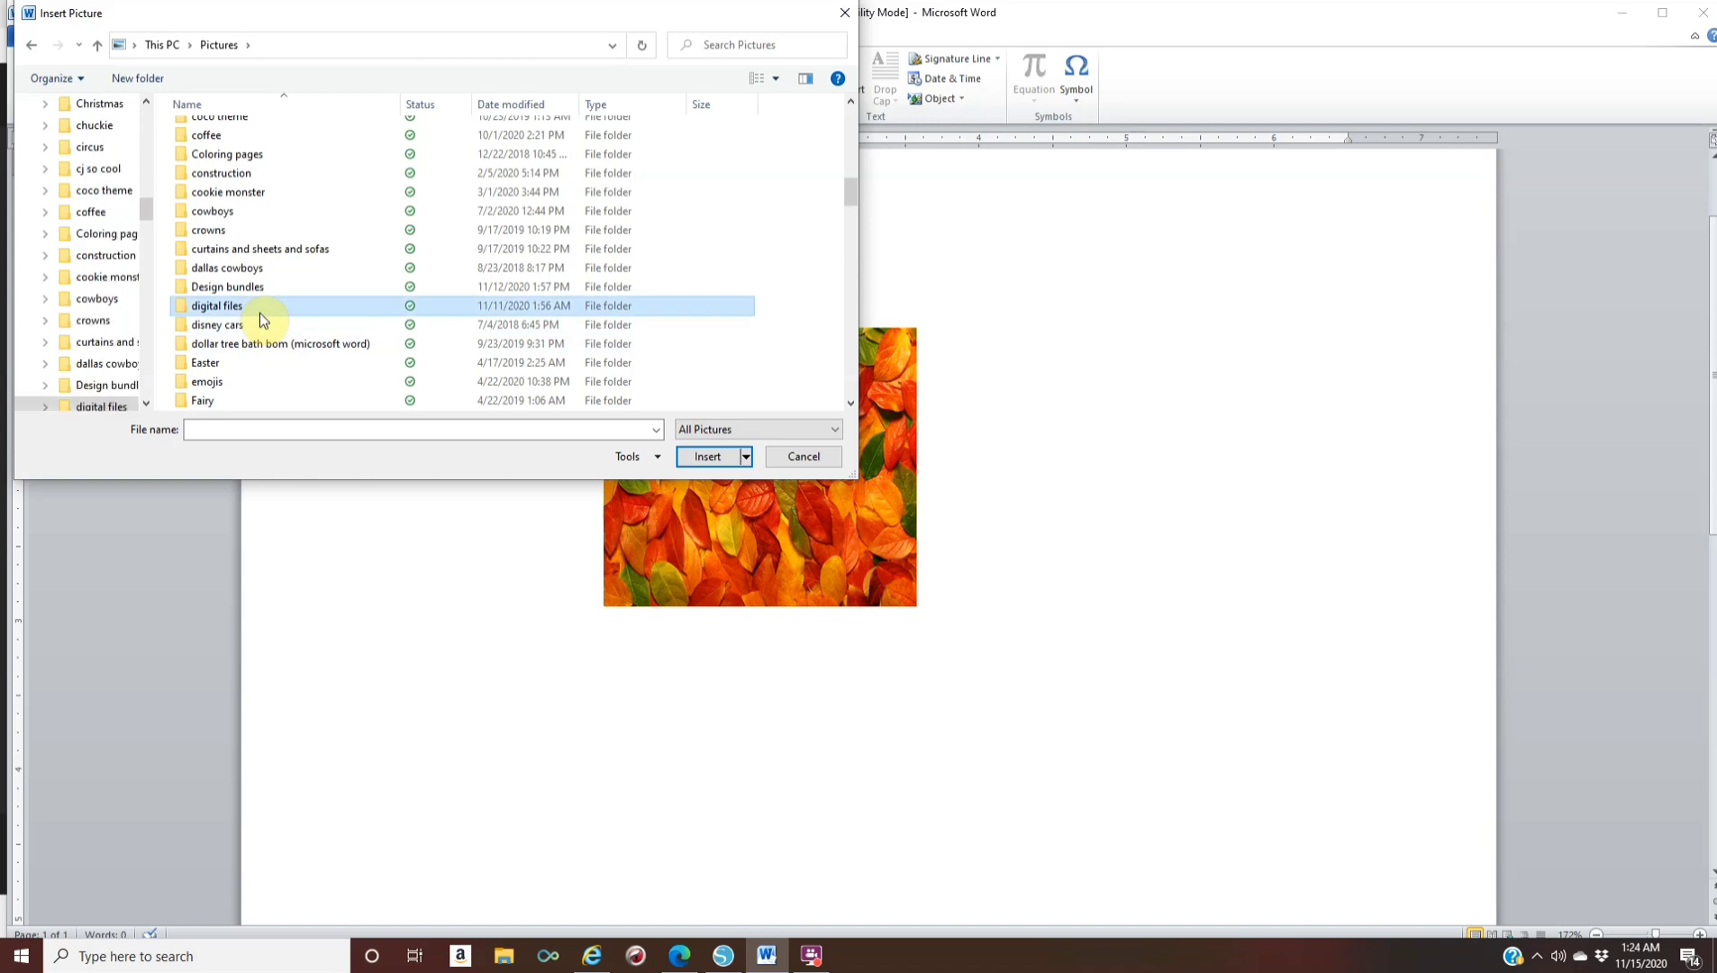
left_click(31, 45)
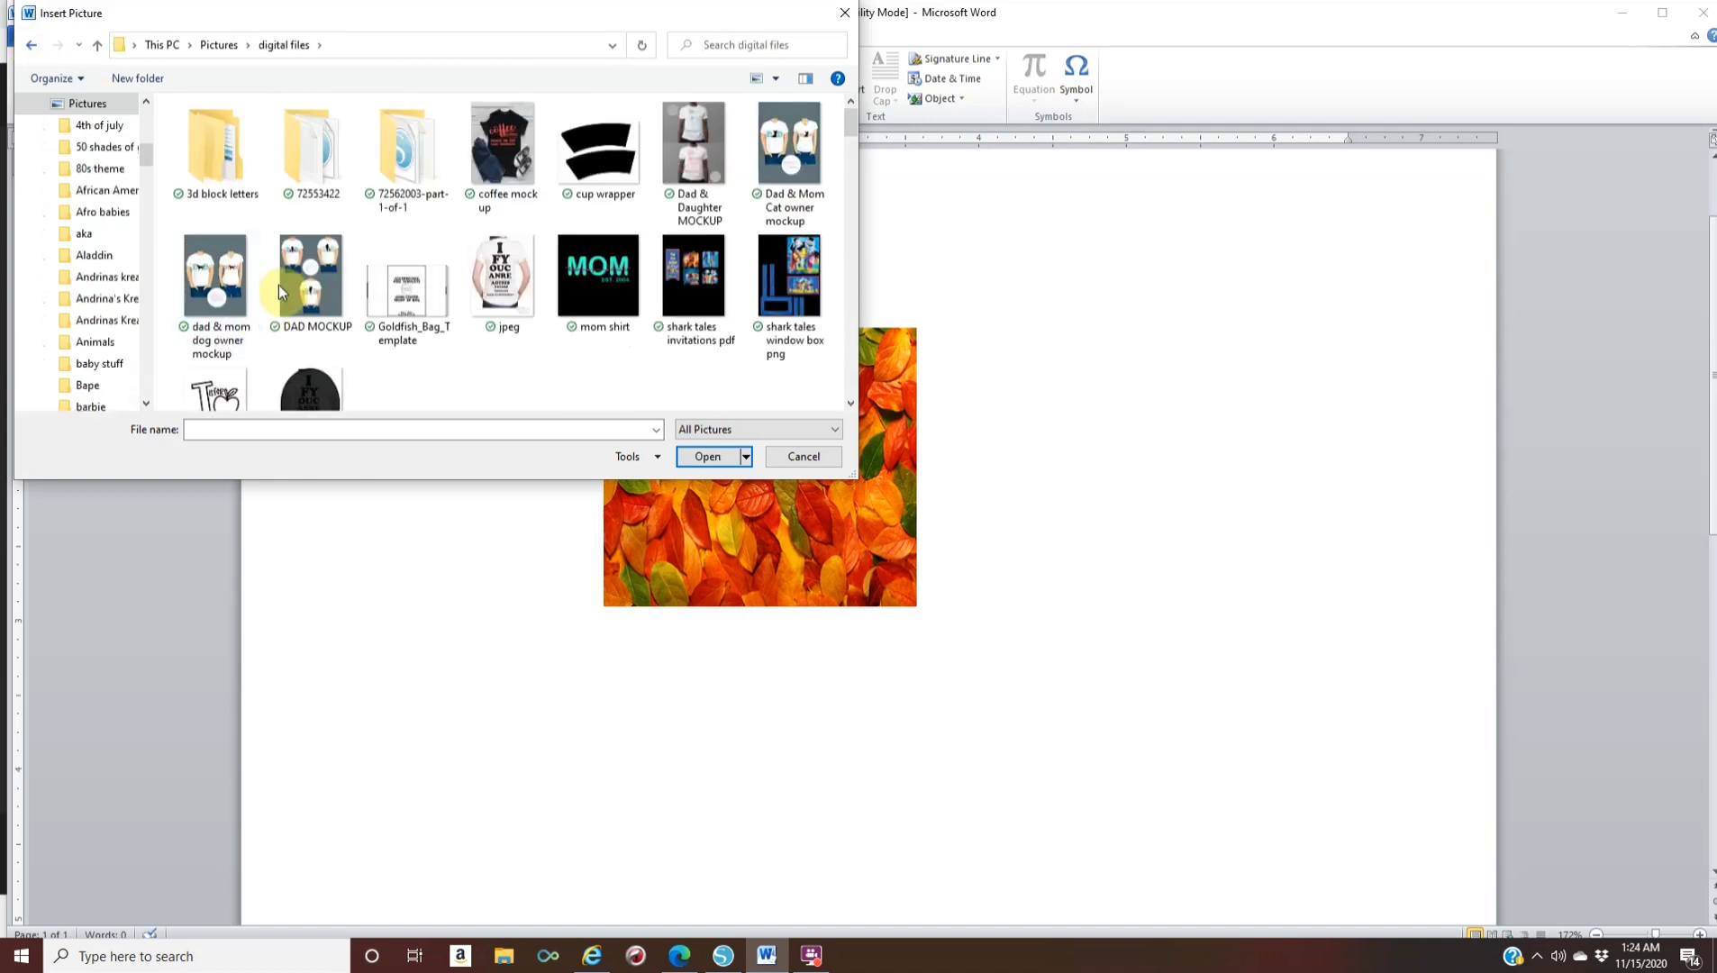
scroll(279, 285, "down", 1)
double_click(244, 332)
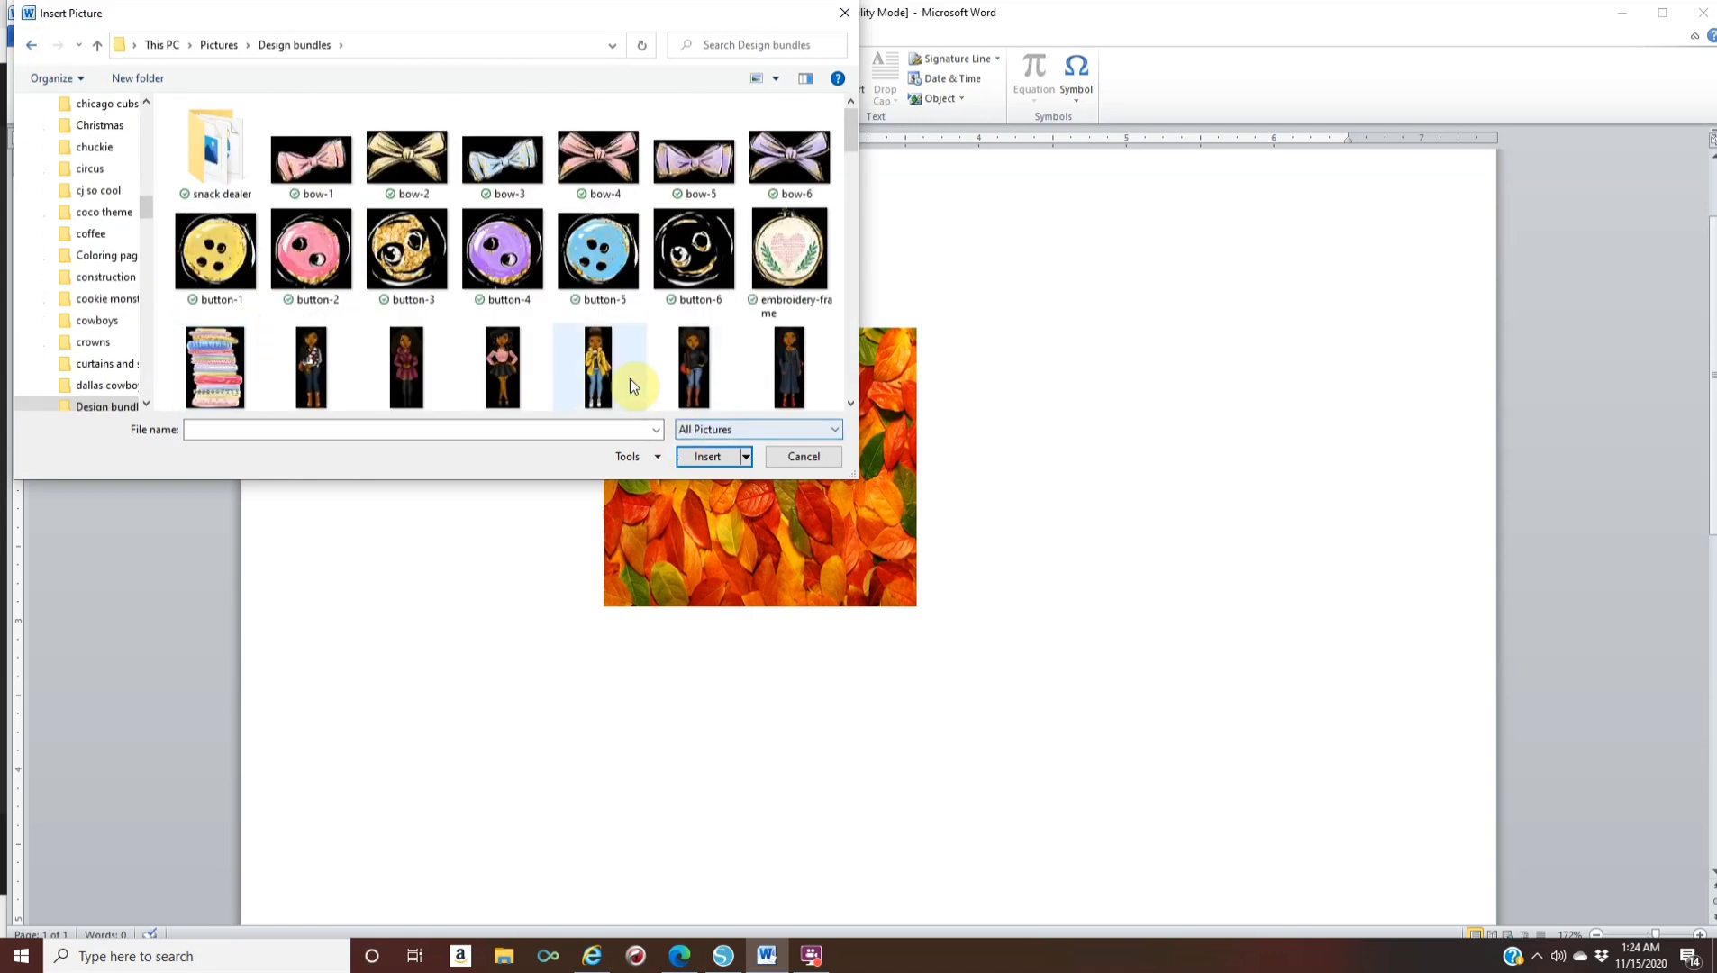
left_click(611, 369)
left_click(709, 457)
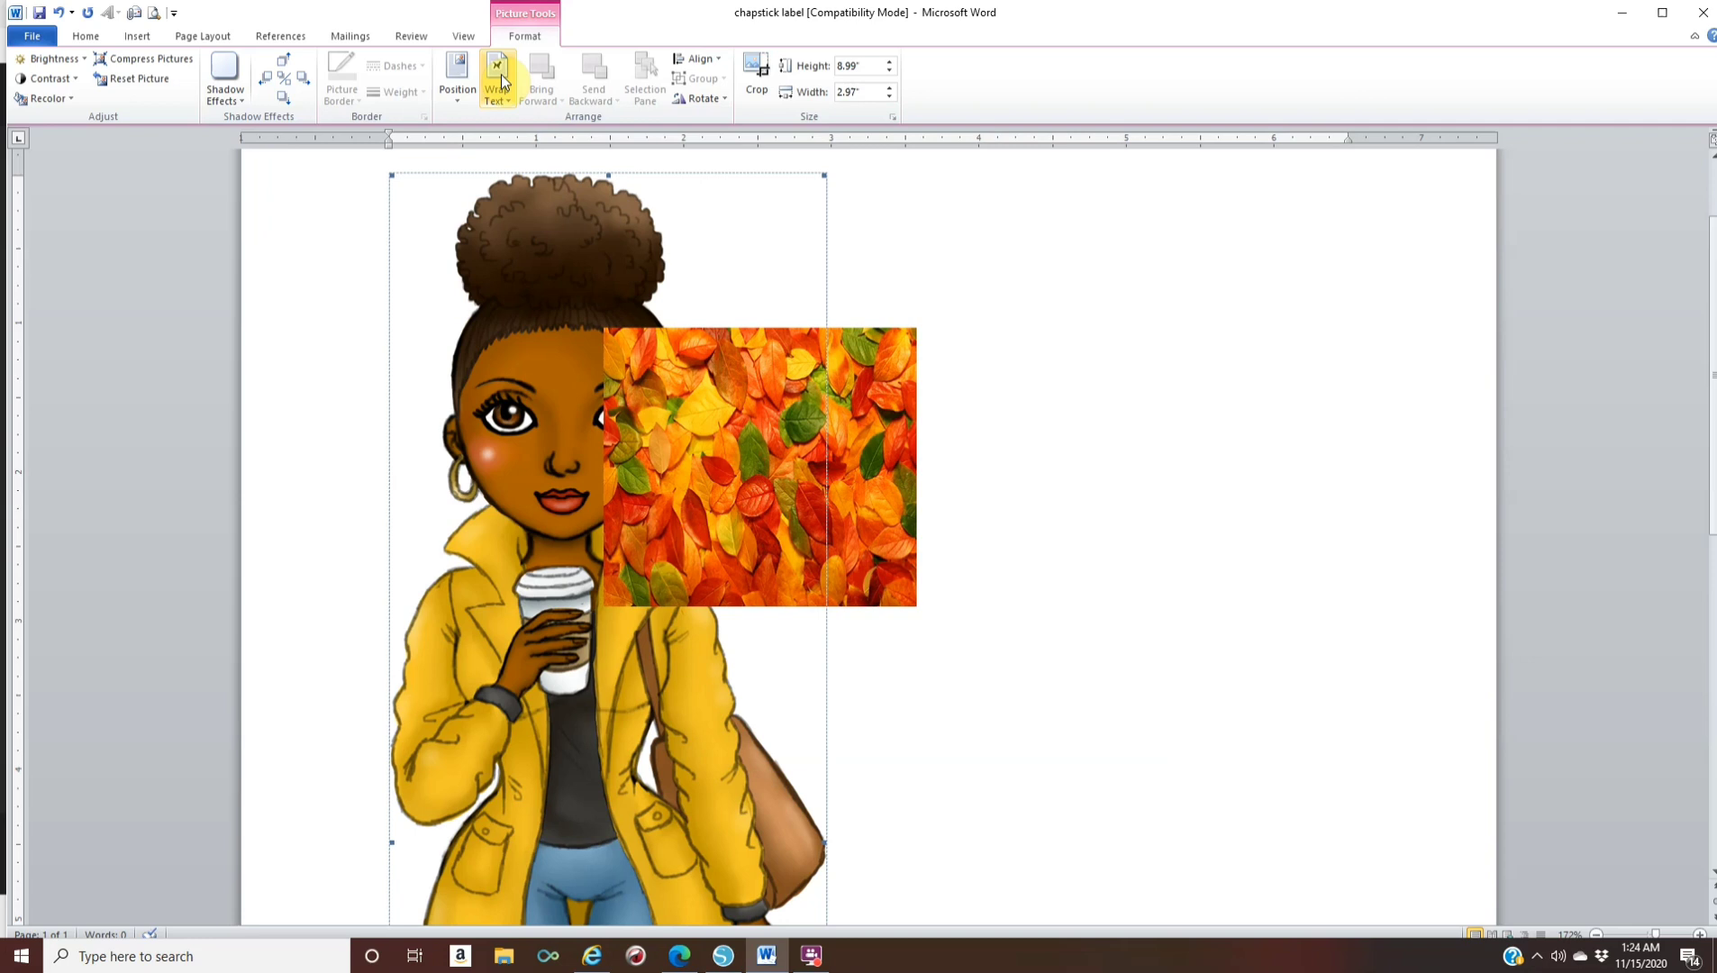
Set the girl picture's wrapping to In Front of Text and shrink it to about 3.48 by 1.15 inches over the leaves
left_click(501, 86)
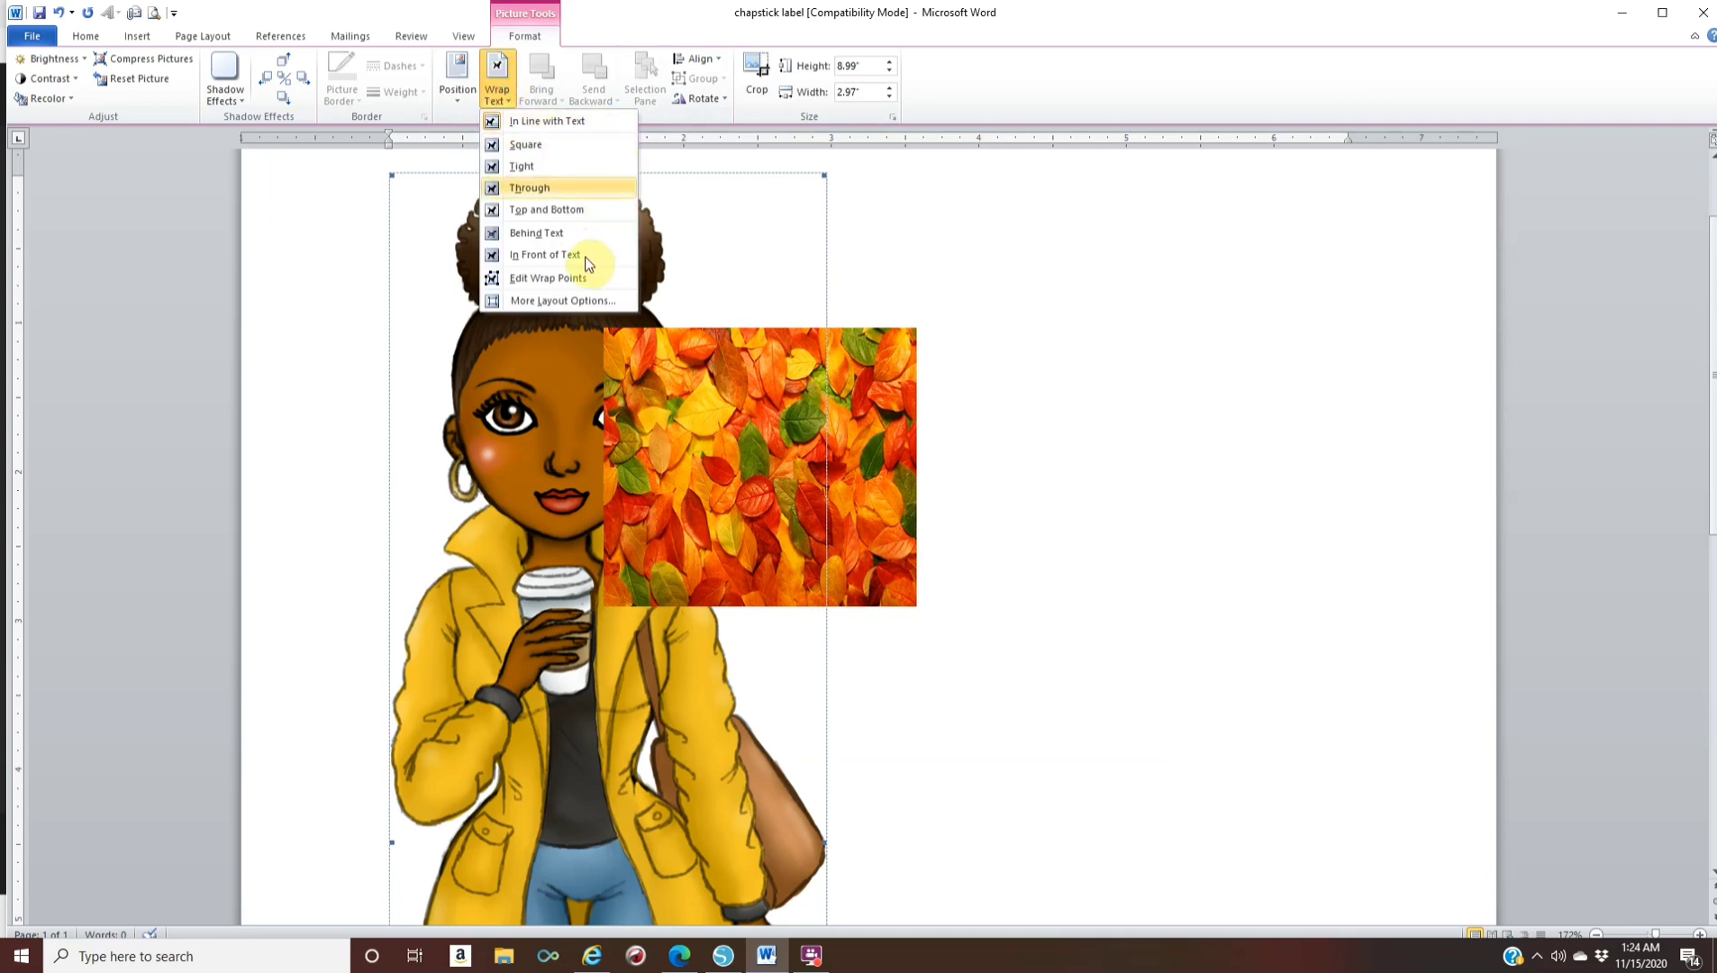
left_click(550, 253)
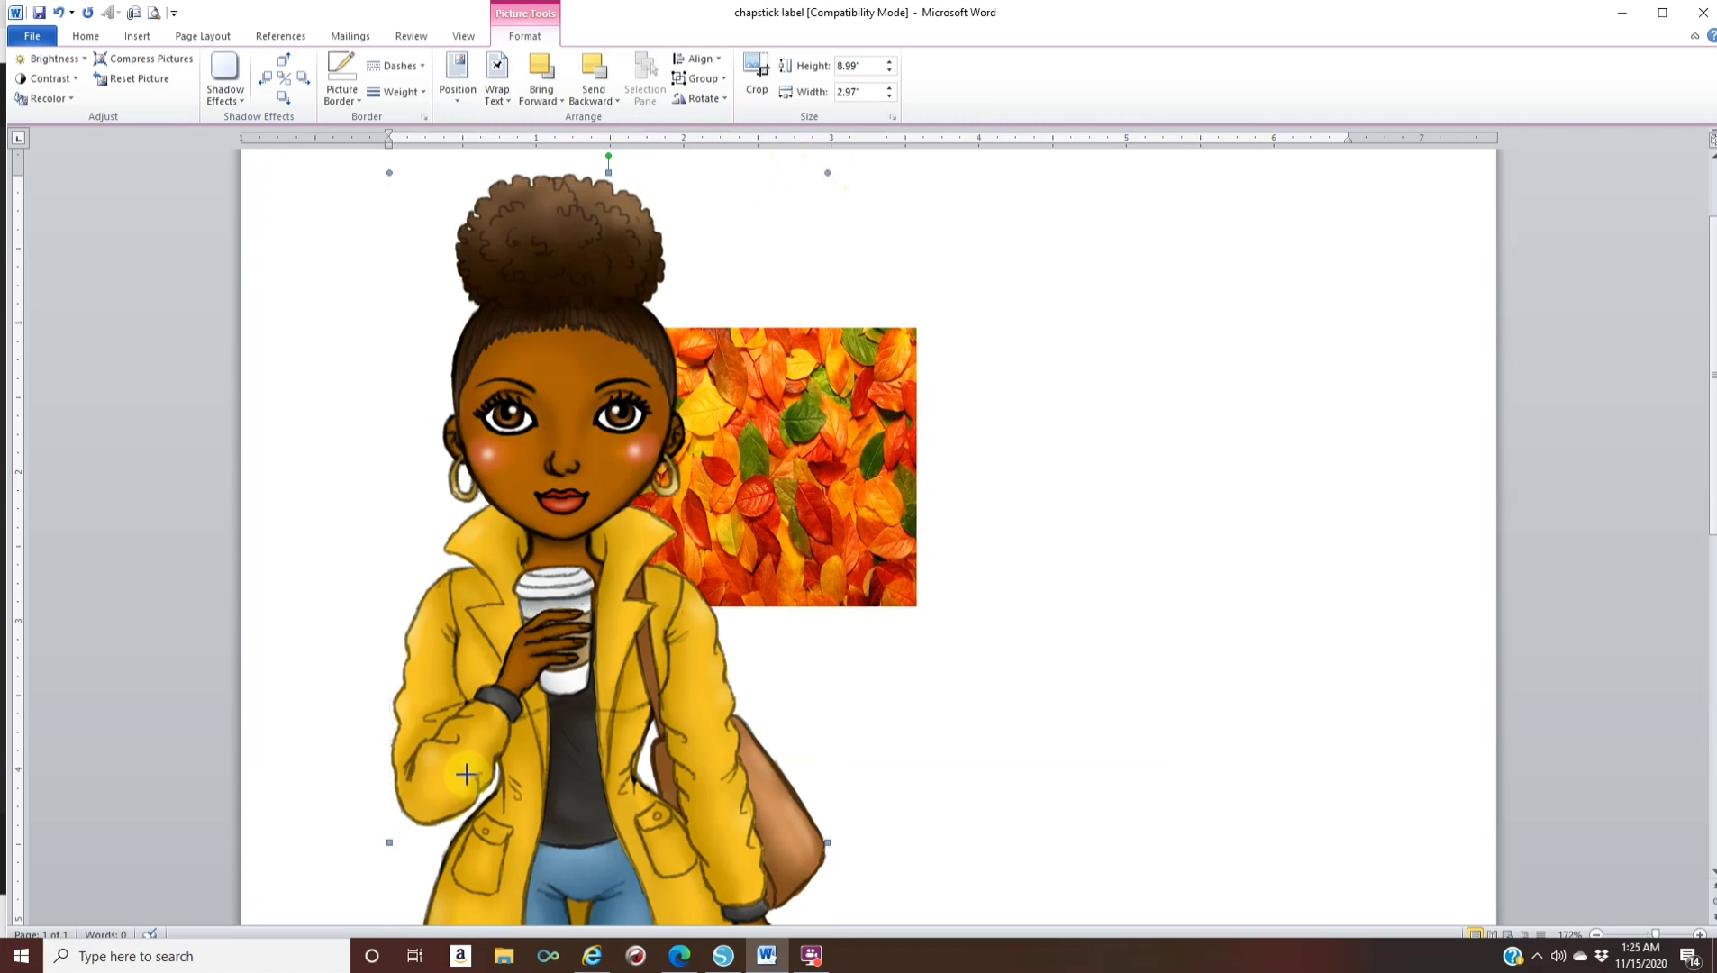
key("ctrl+z")
key("ctrl+z")
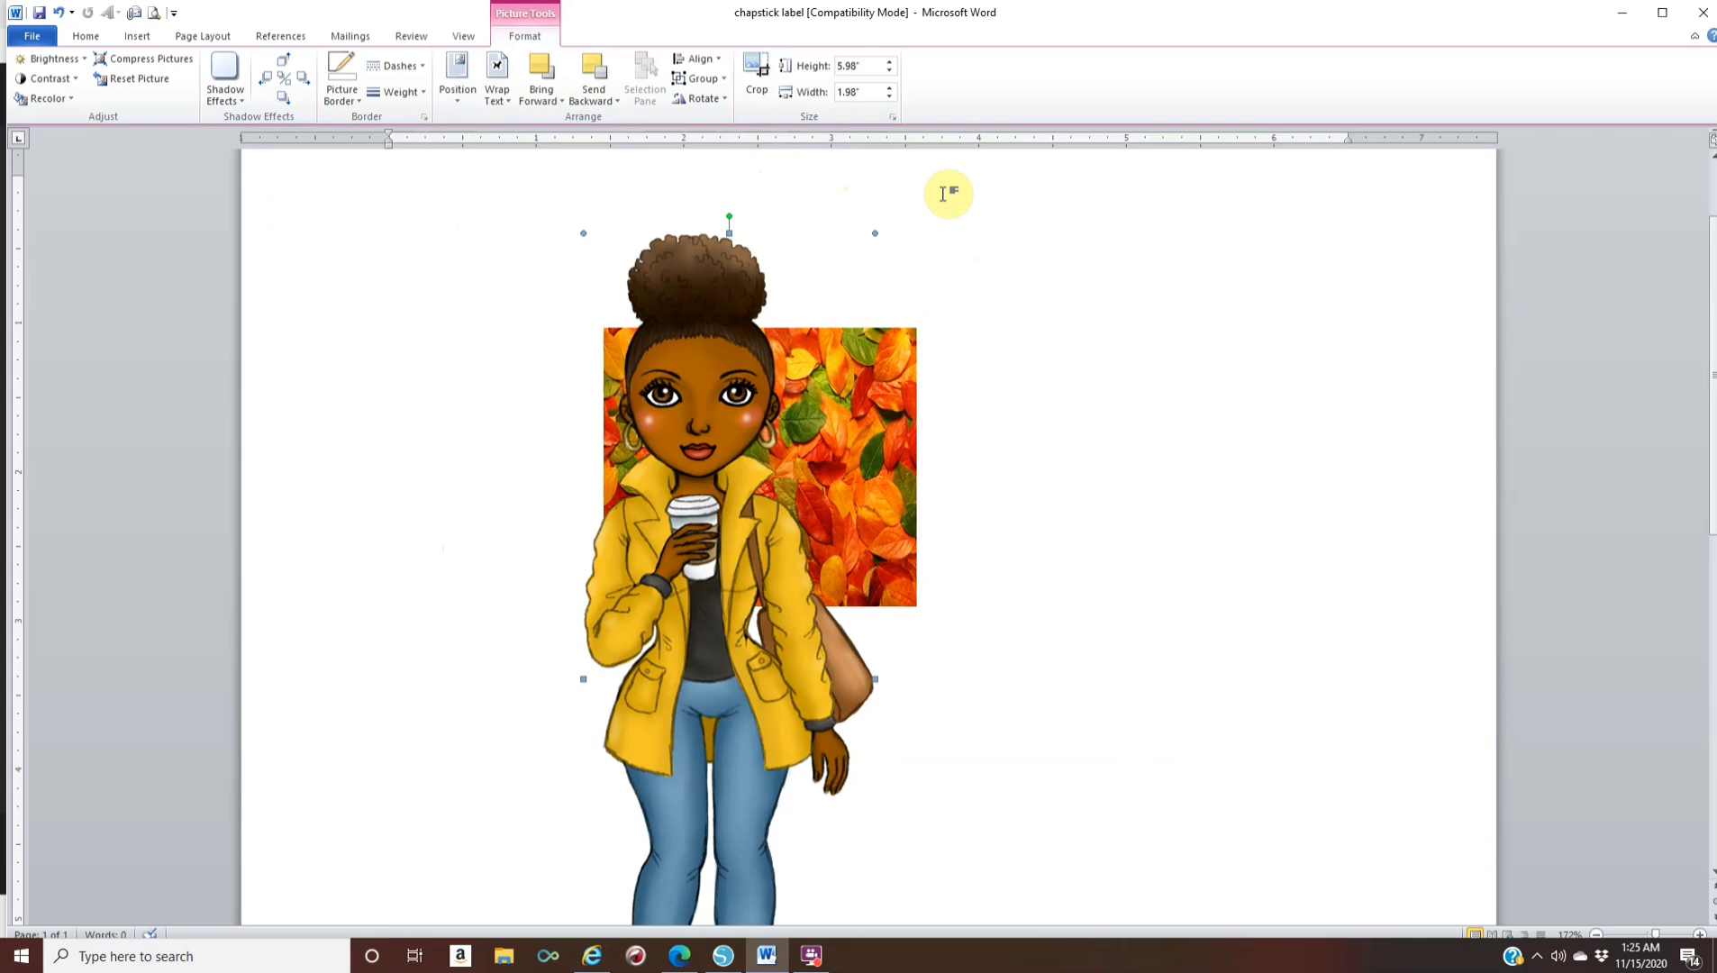
left_click_drag(872, 231, 618, 608)
left_click_drag(634, 828, 687, 556)
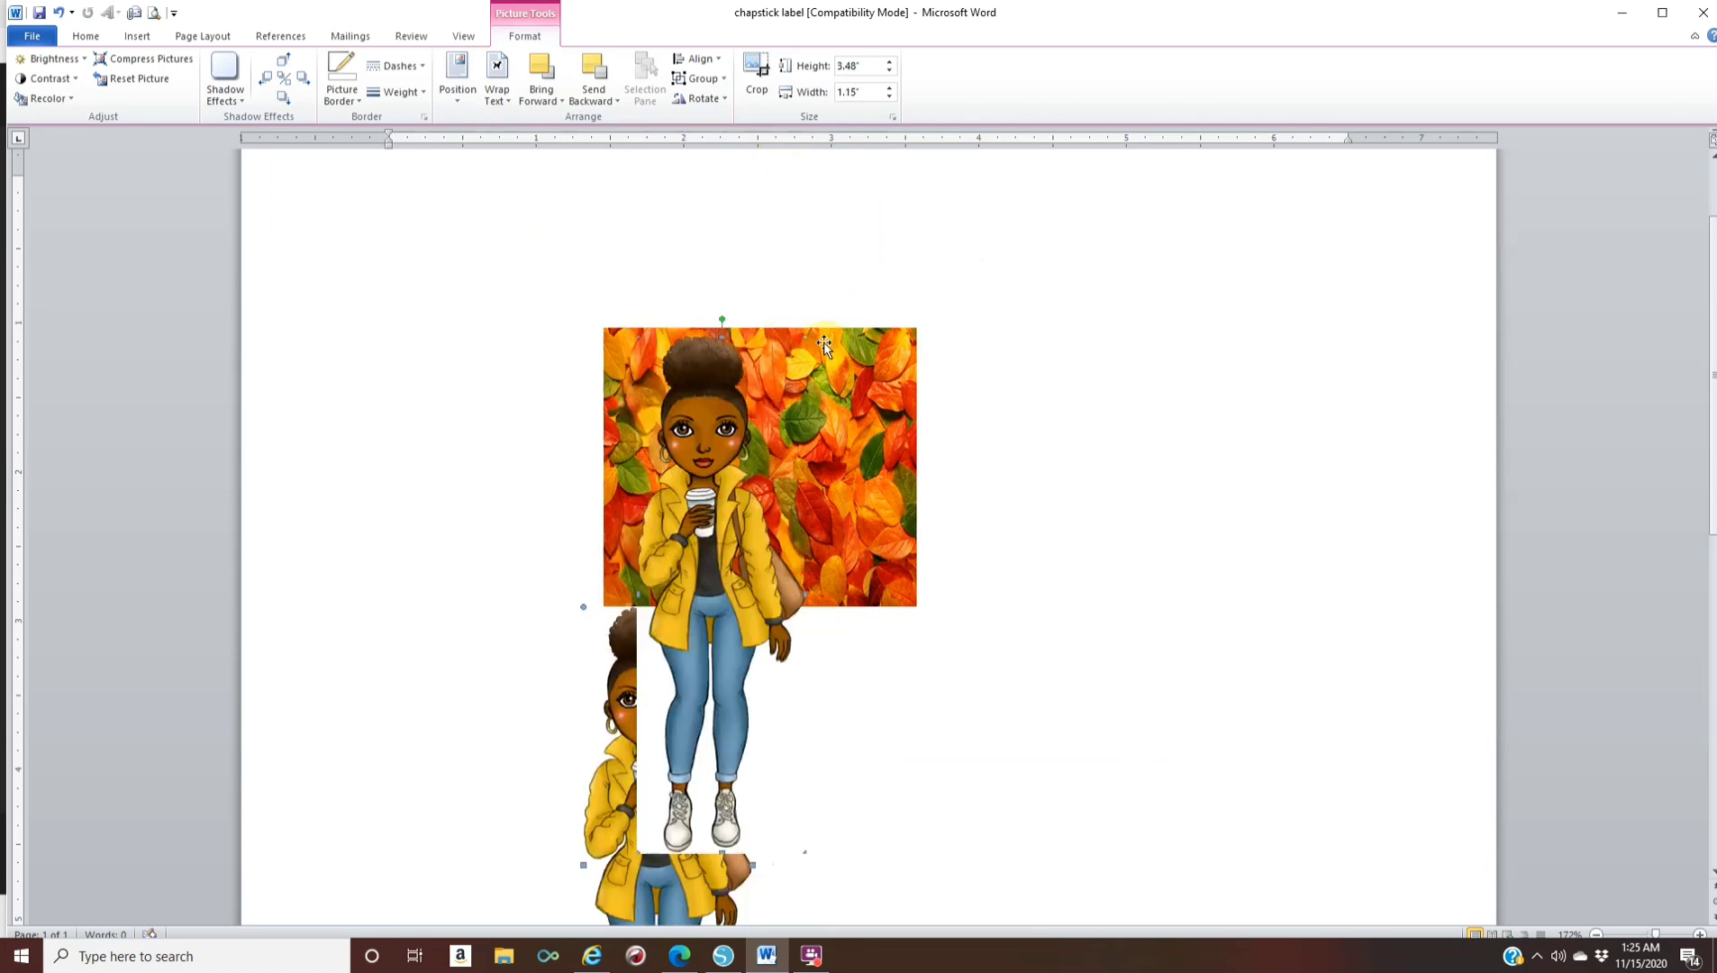
Shrink the girl picture to about 1.66 by 0.55 inches and move it into the middle of the leaf-filled rectangle
left_click_drag(828, 333, 718, 573)
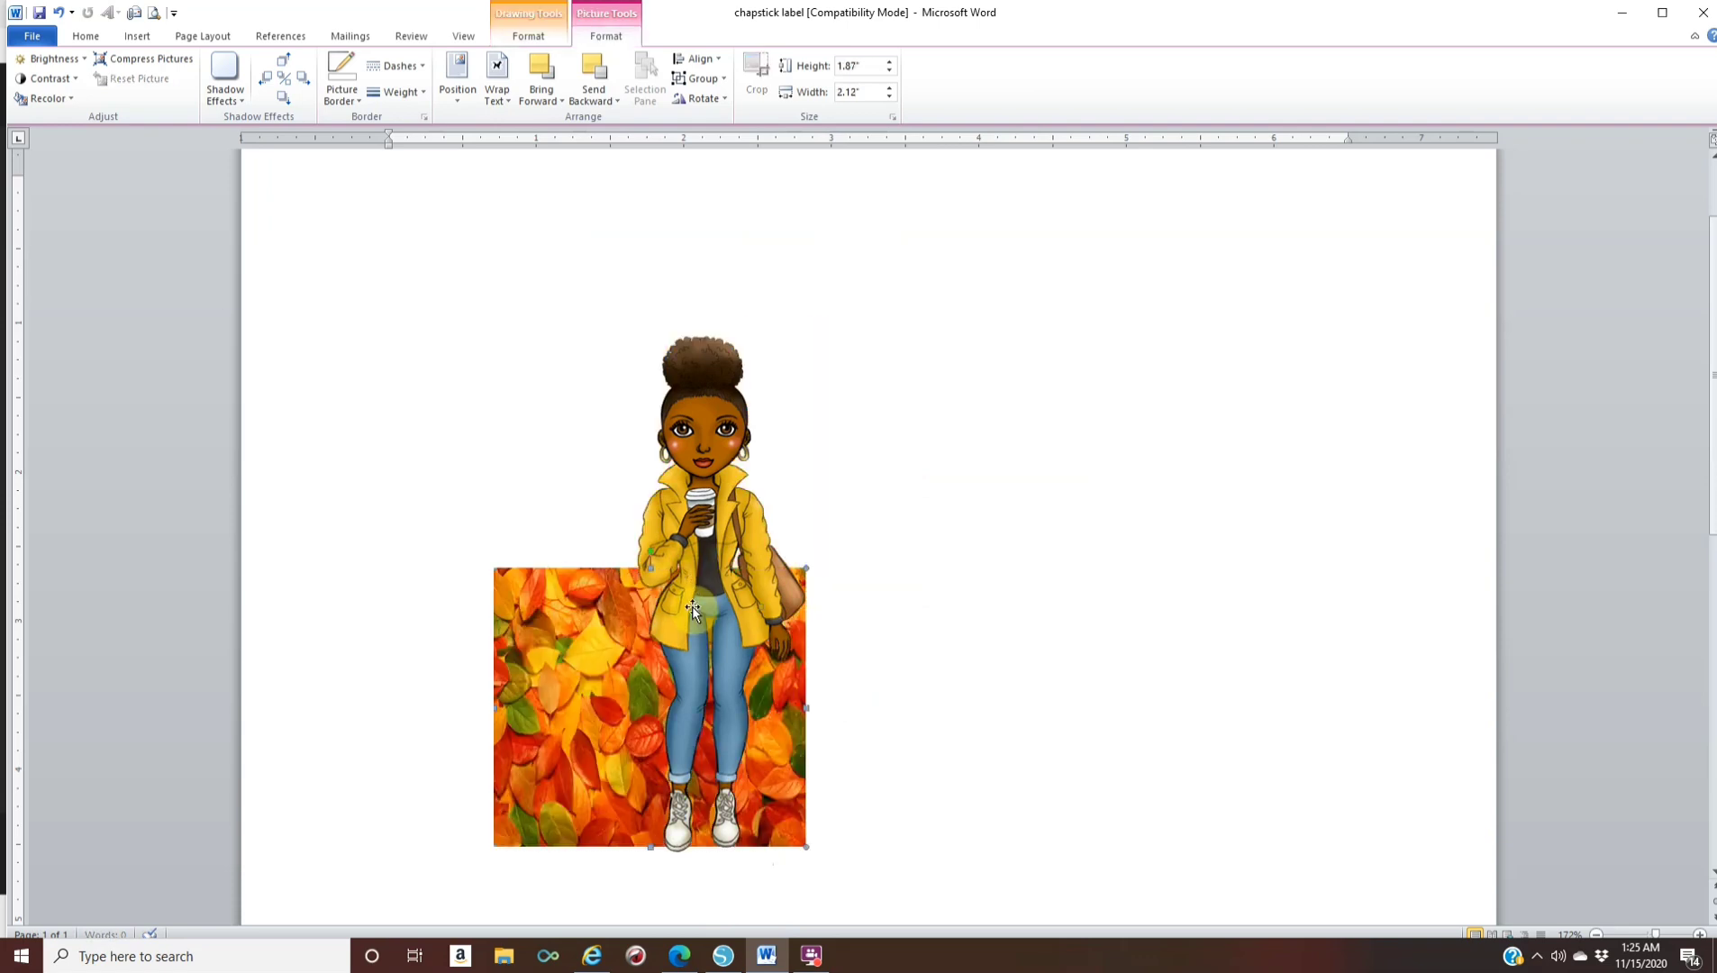
left_click(57, 13)
left_click(789, 335)
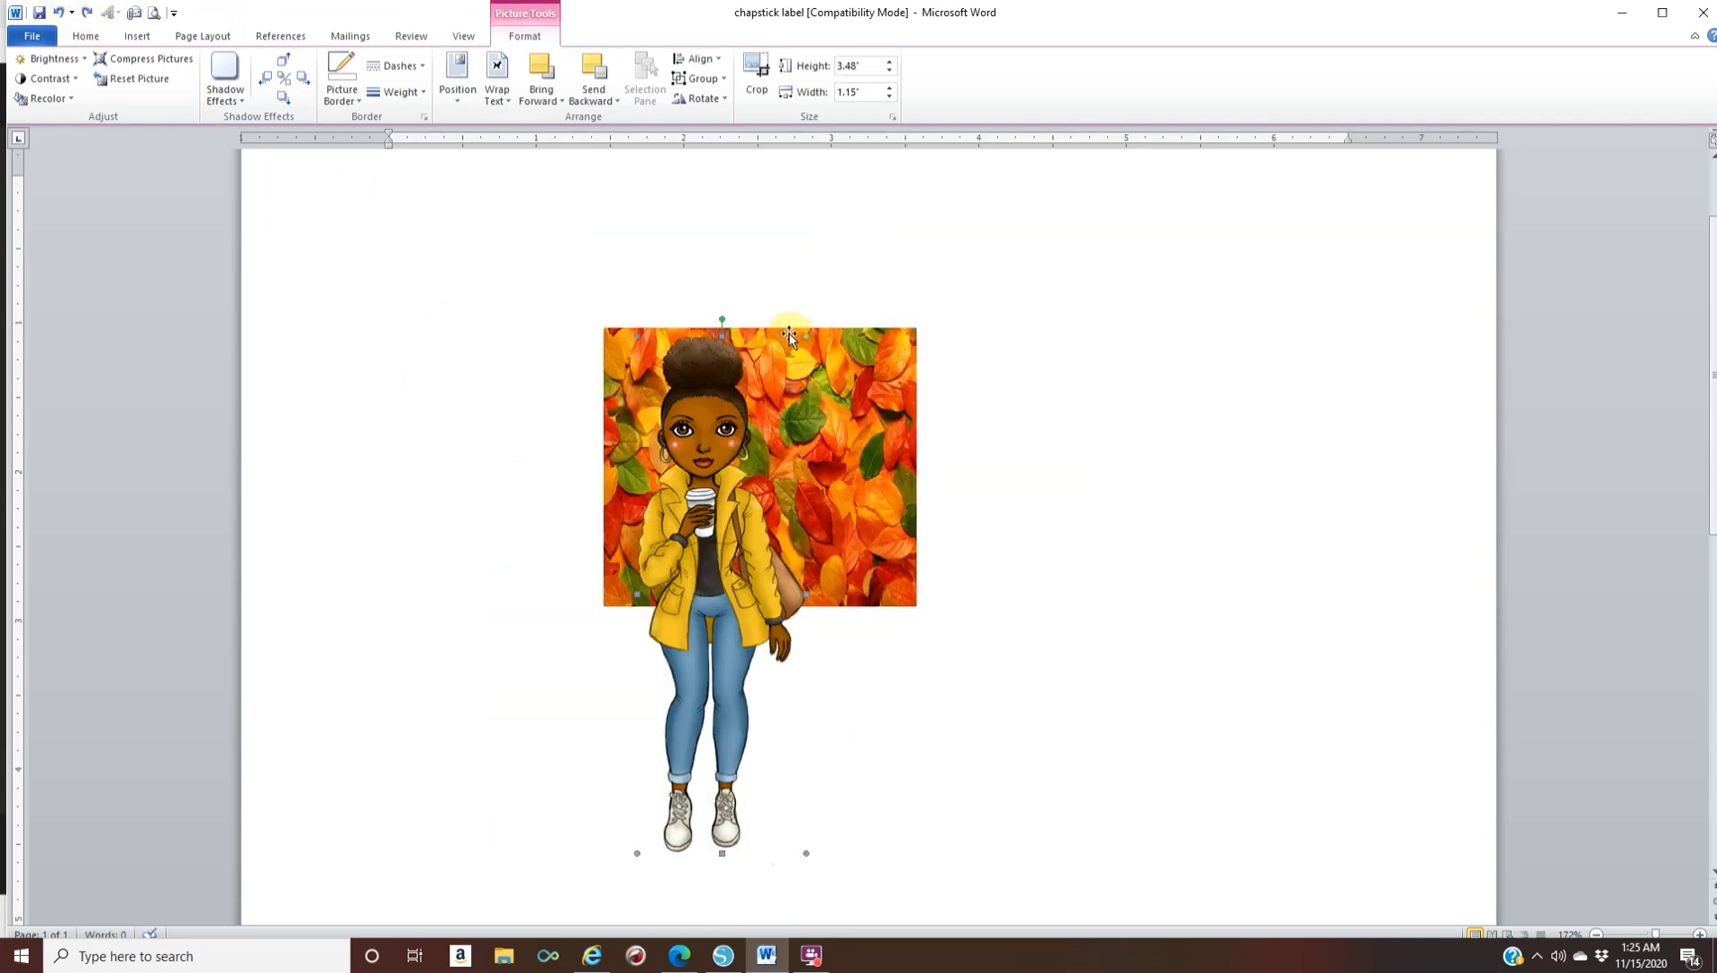
left_click_drag(809, 340, 698, 605)
left_click_drag(693, 719, 764, 477)
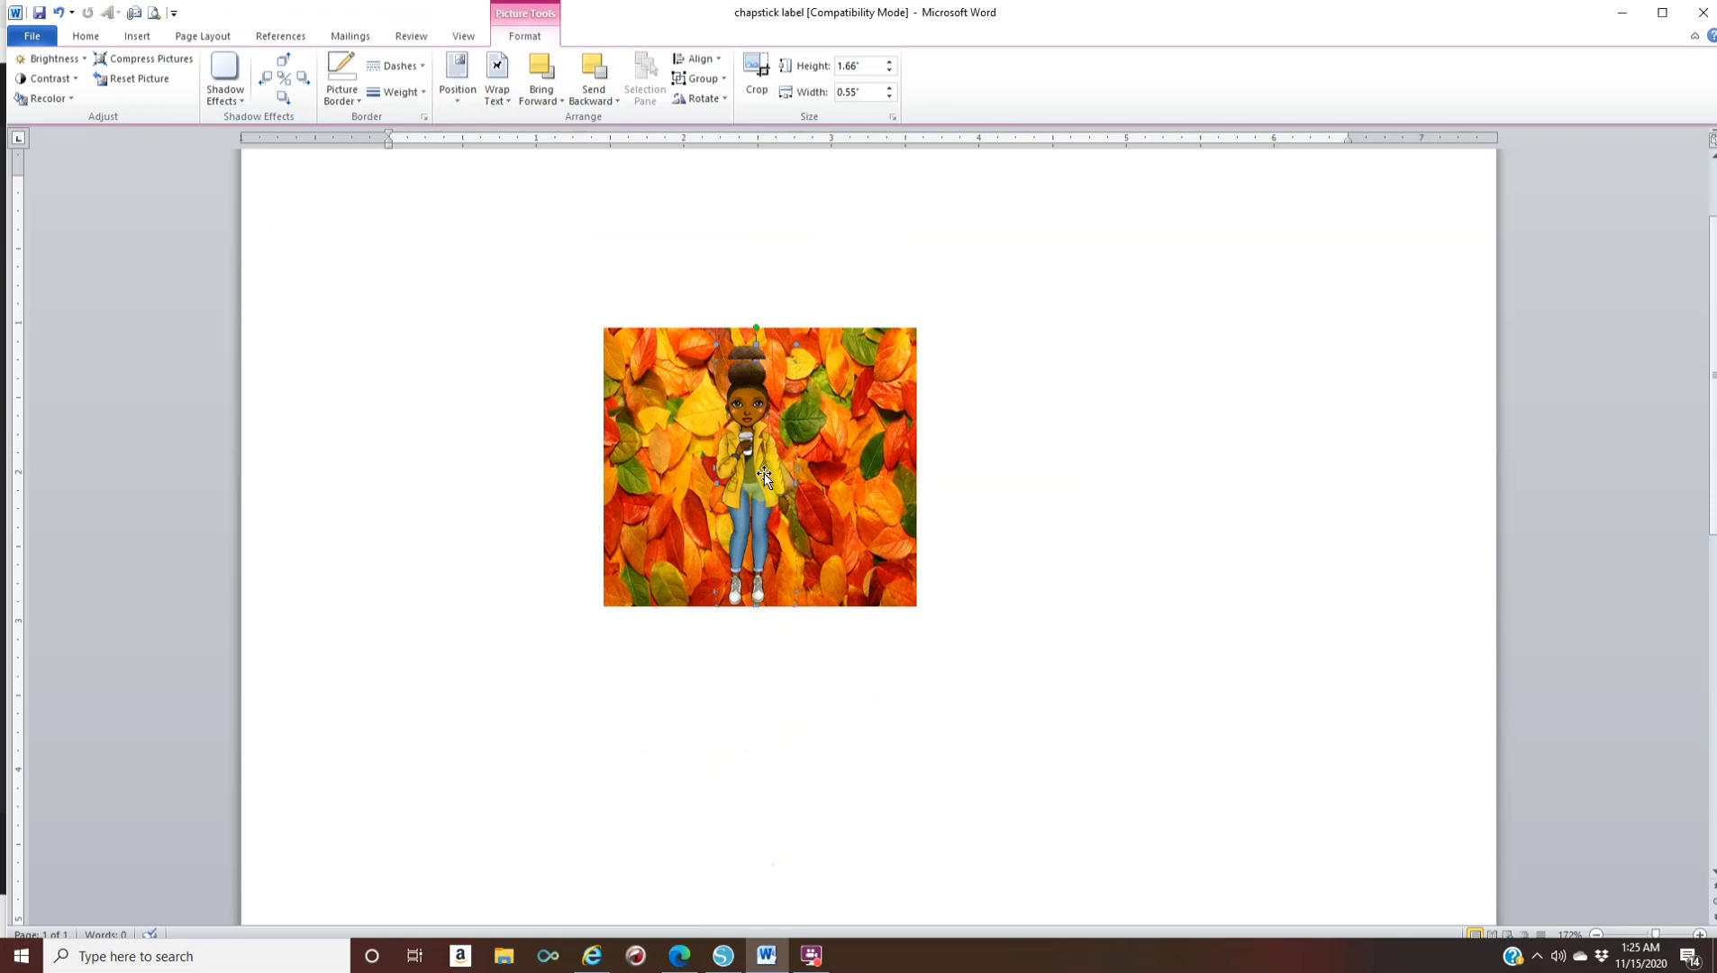
Move the girl picture slightly up and to the right so it sits centered within the leaf-filled rectangle
left_click(1673, 937)
scroll(1397, 847, "up", 2)
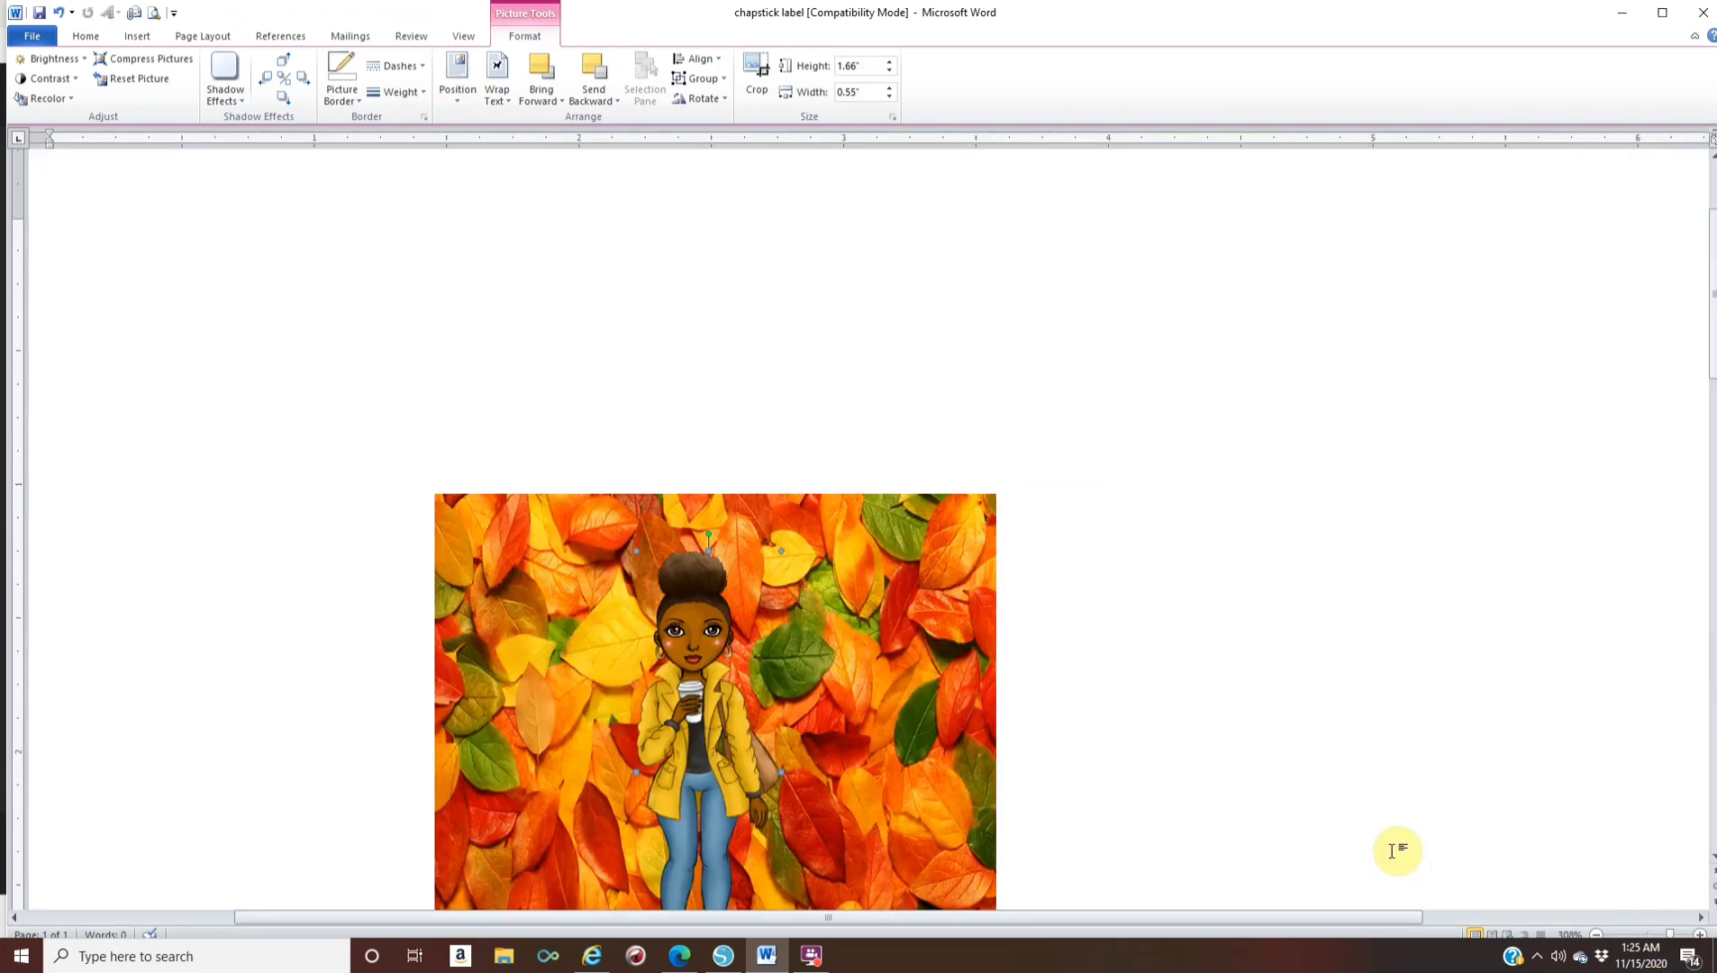
scroll(649, 662, "down", 2)
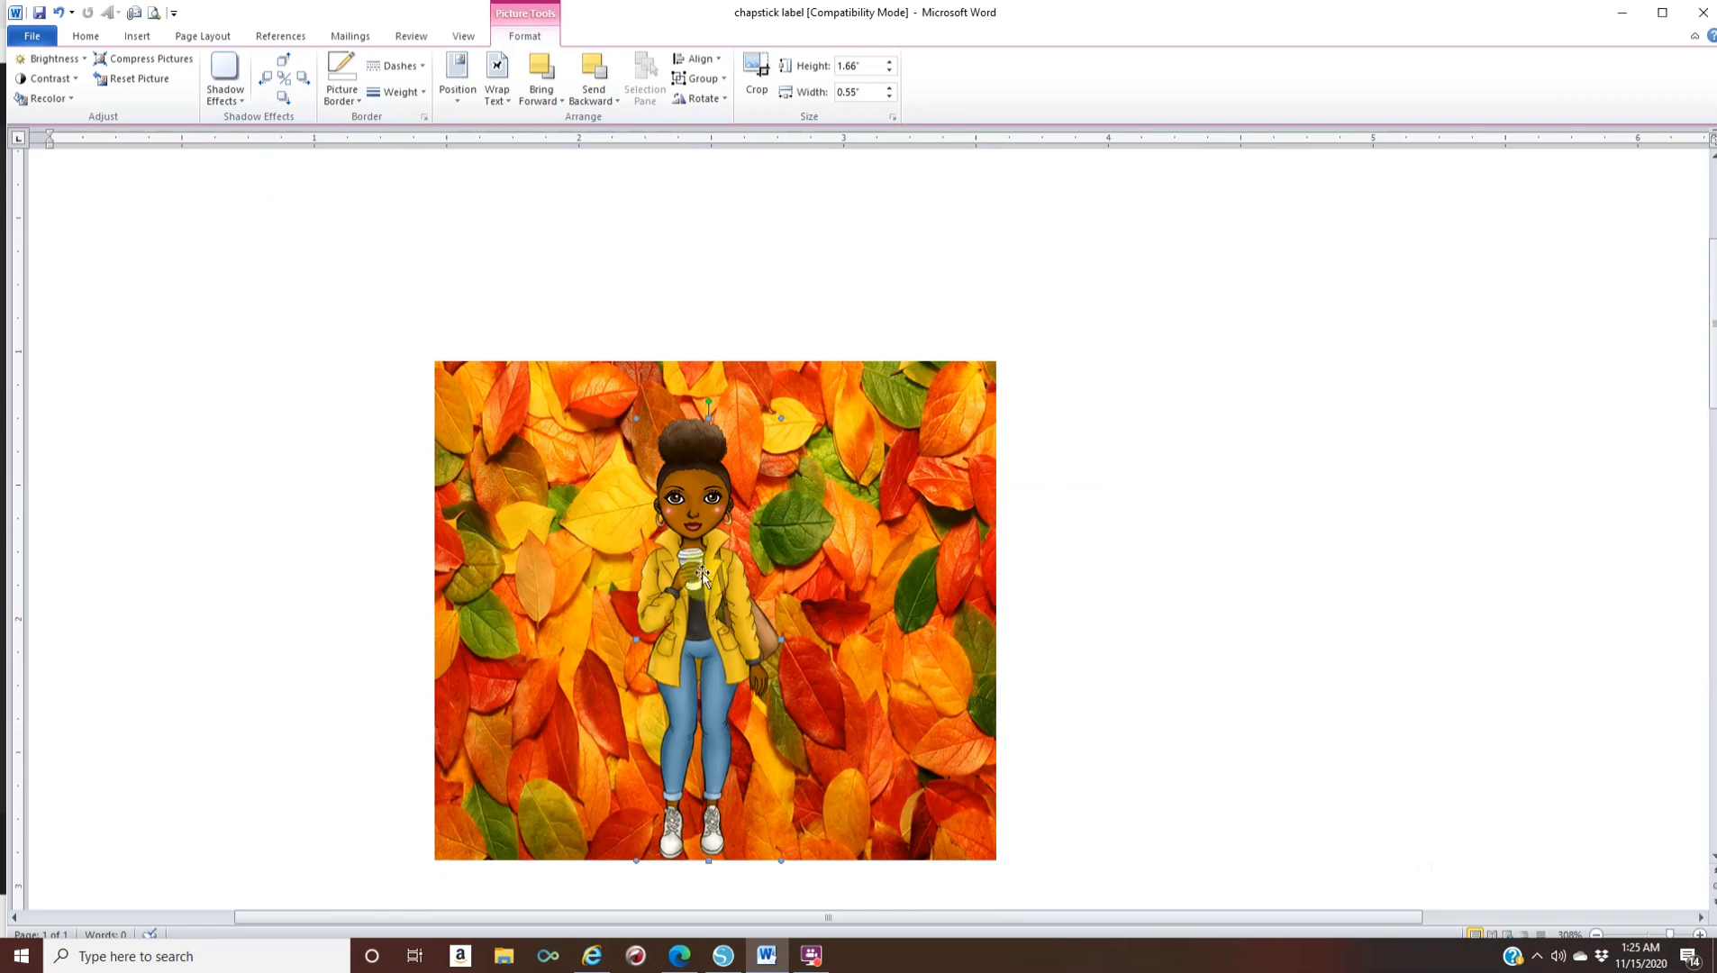
left_click_drag(691, 590, 730, 552)
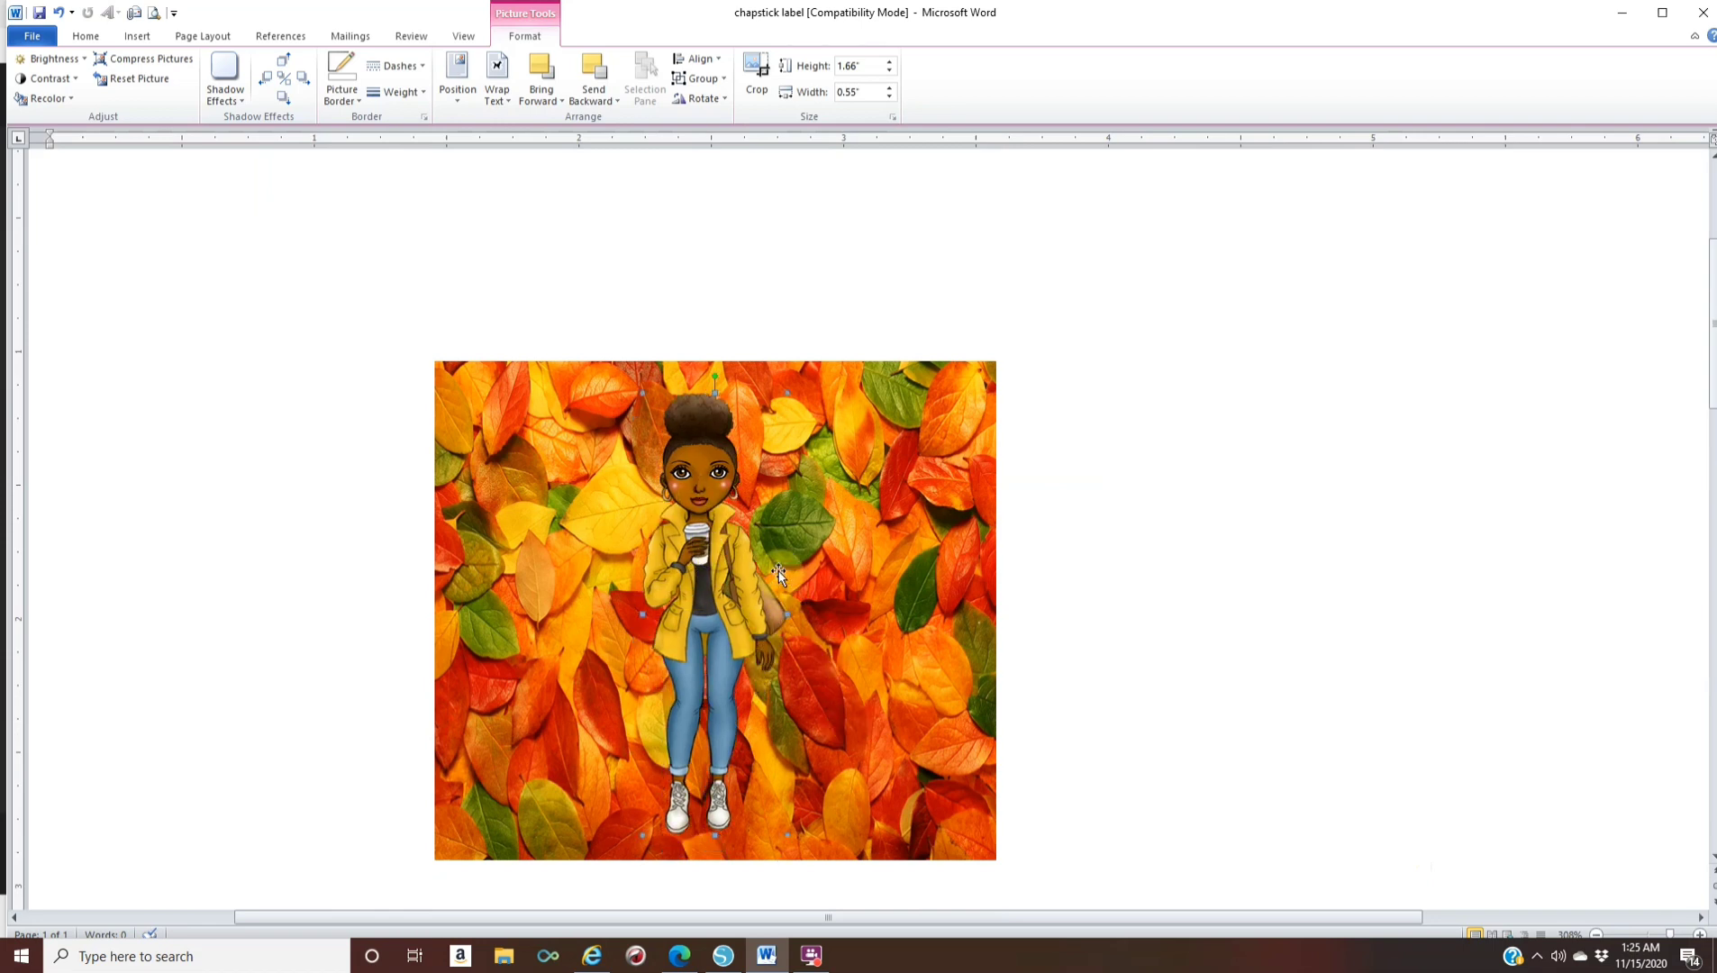
left_click_drag(652, 647, 683, 637)
Duplicate the girl picture and place the second girl beside the first on the right half of the leaf background
right_click(694, 582)
left_click(721, 595)
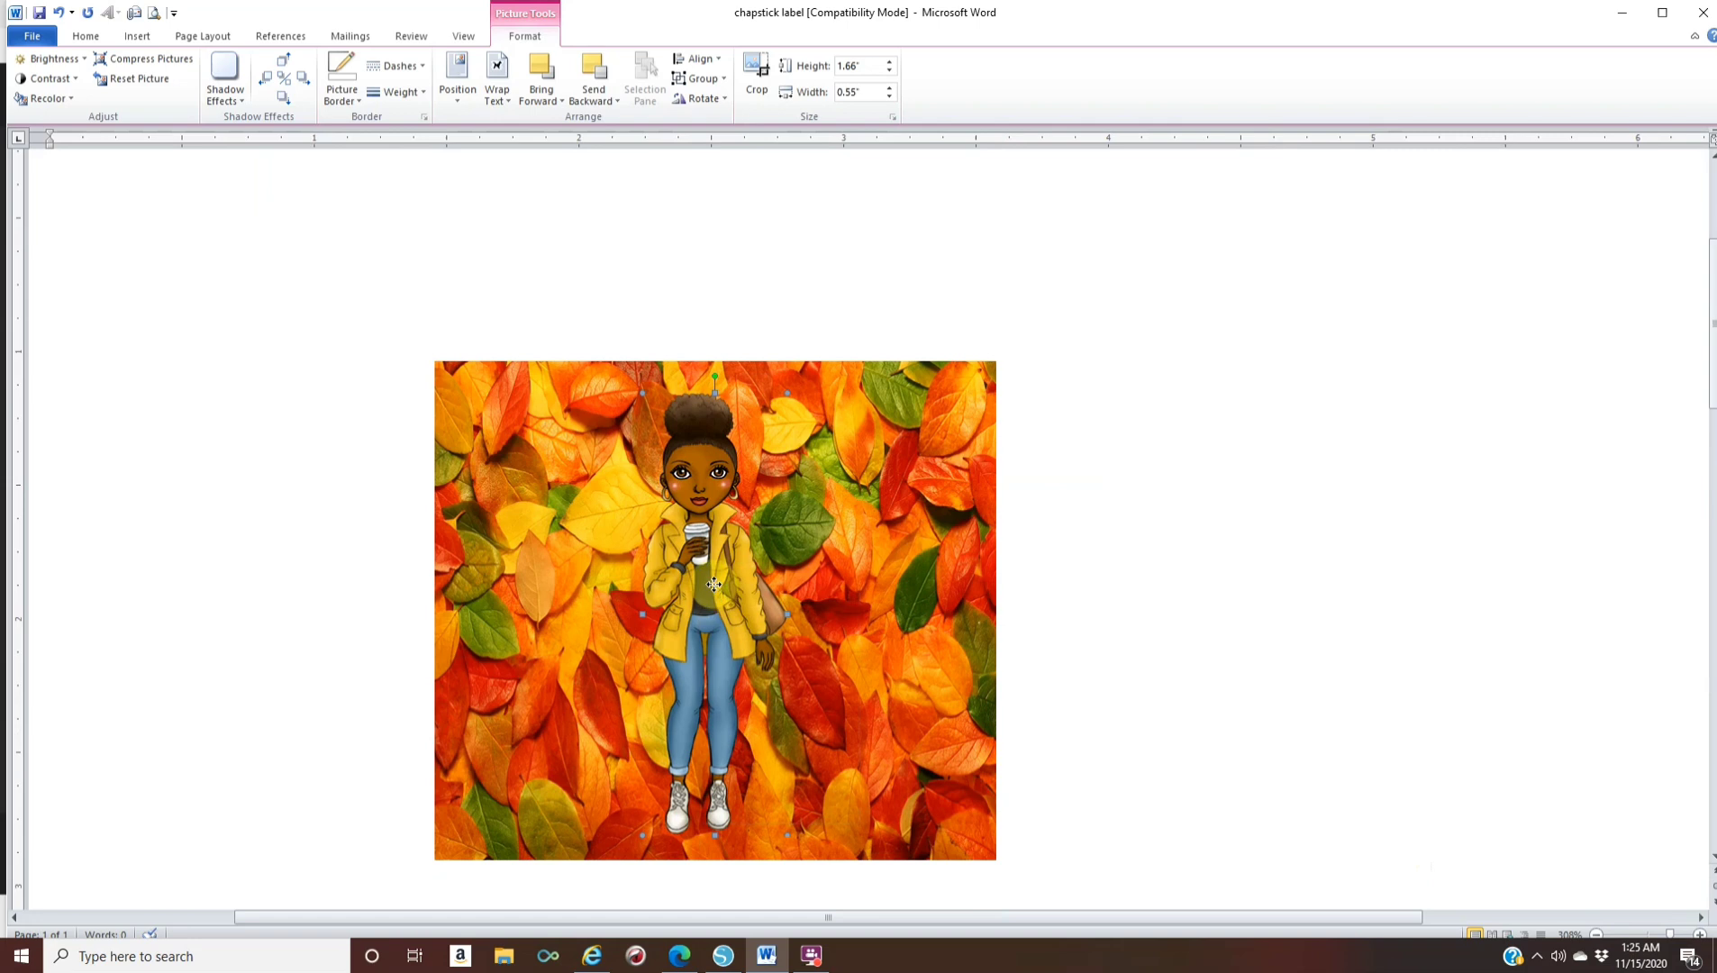
right_click(714, 584)
left_click(751, 656)
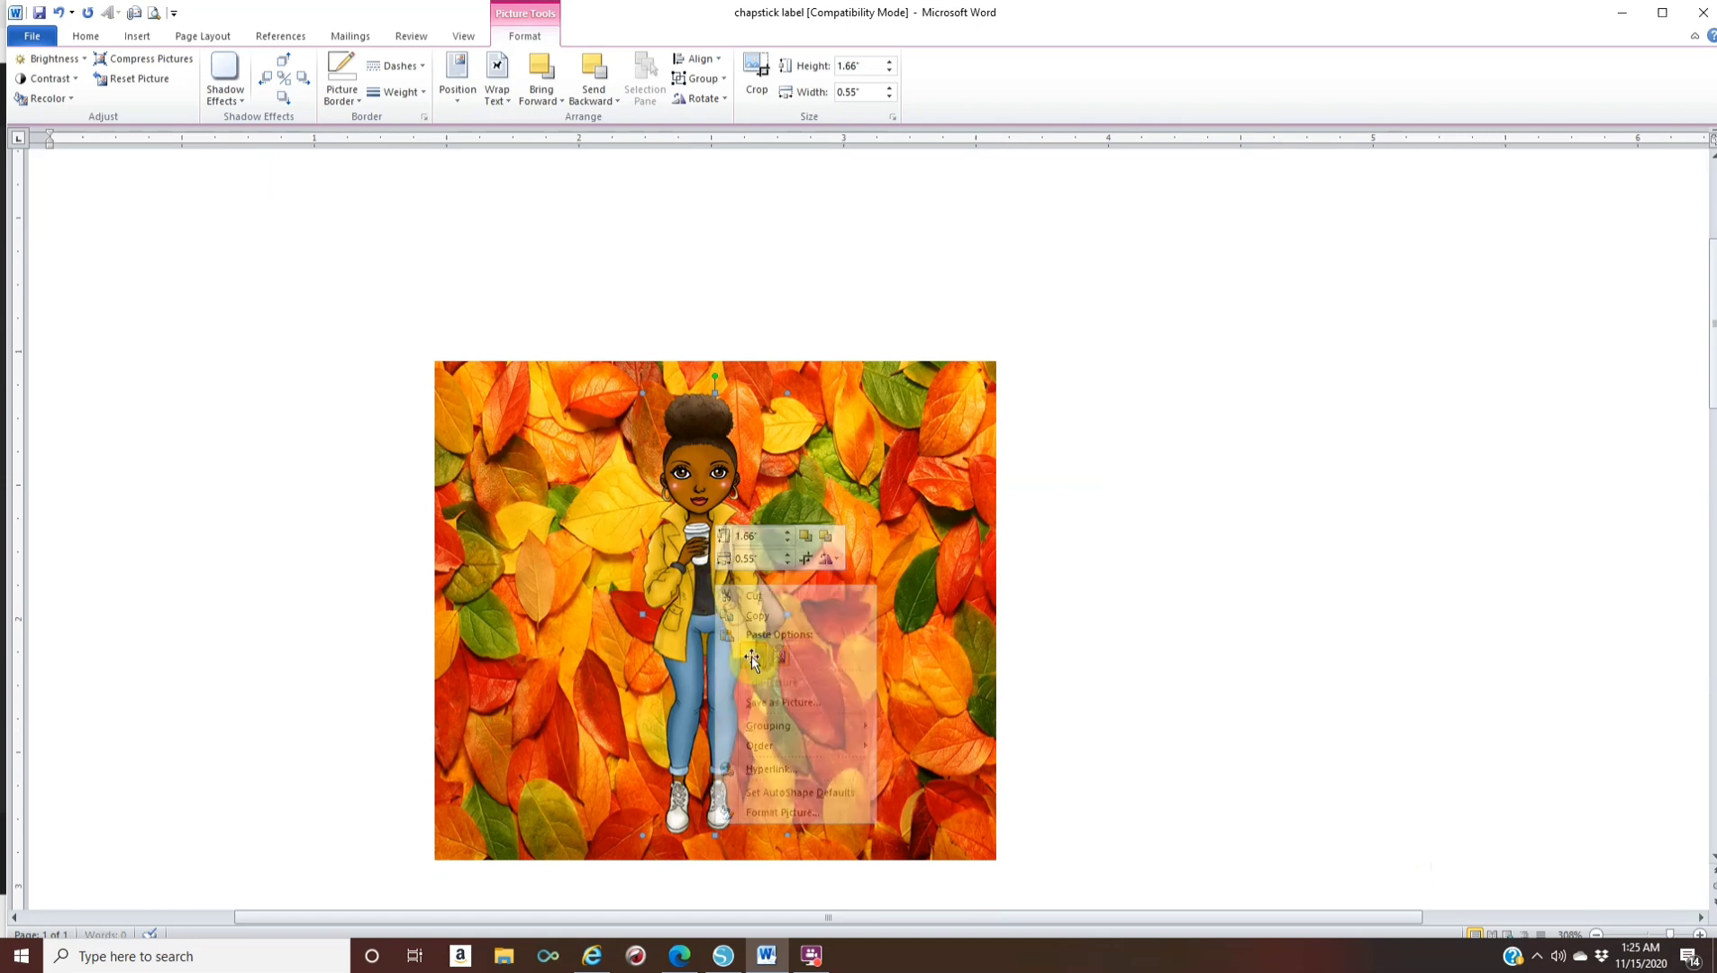
left_click_drag(752, 656, 878, 576)
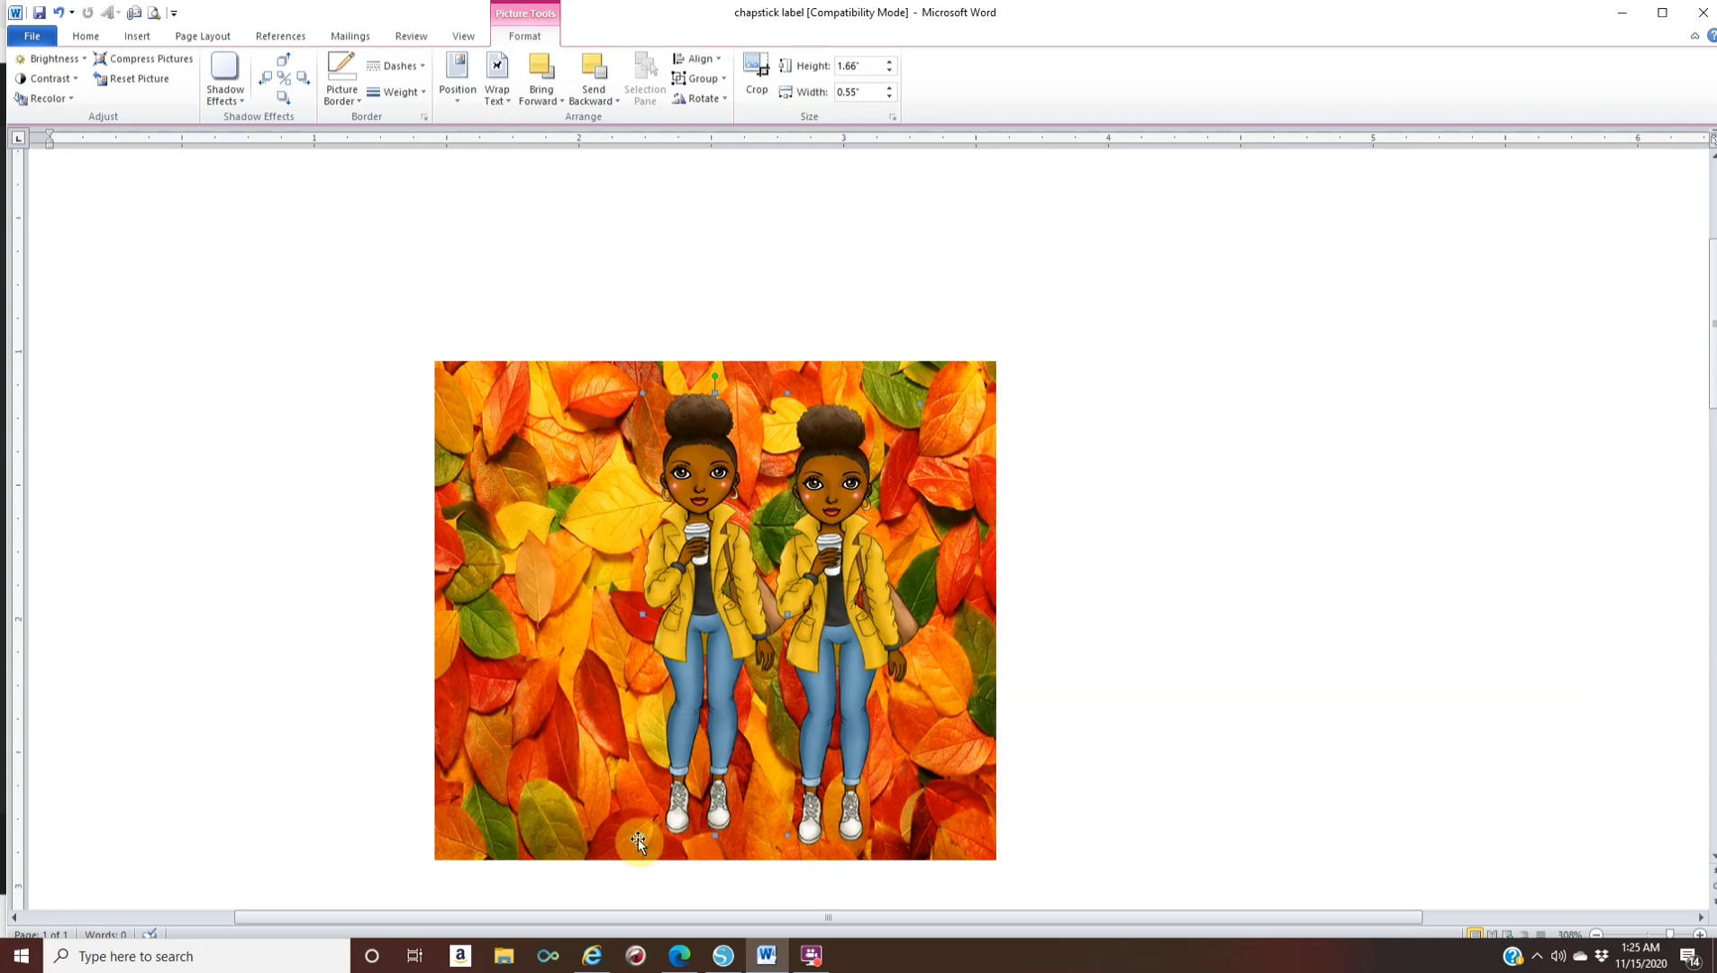
Enlarge the left girl to about 1.75 by 0.58 inches, kept within the leaf background, and apply Shadow Style 18 to her
left_click_drag(639, 835, 634, 837)
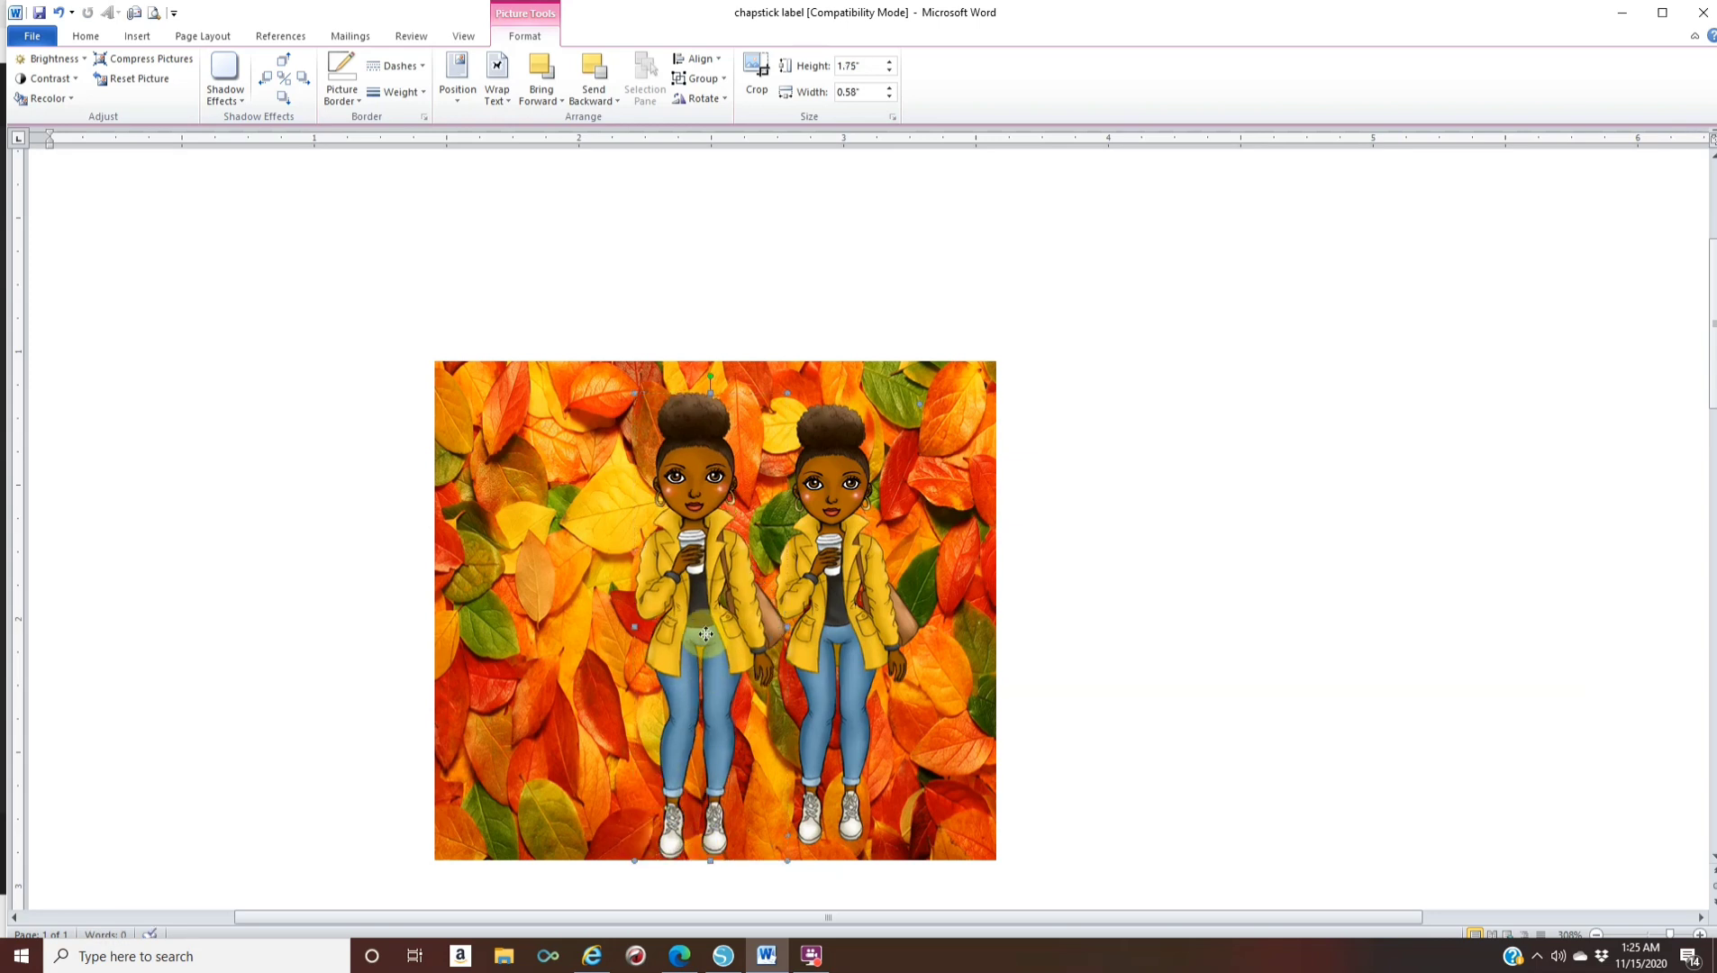
left_click_drag(706, 633, 705, 634)
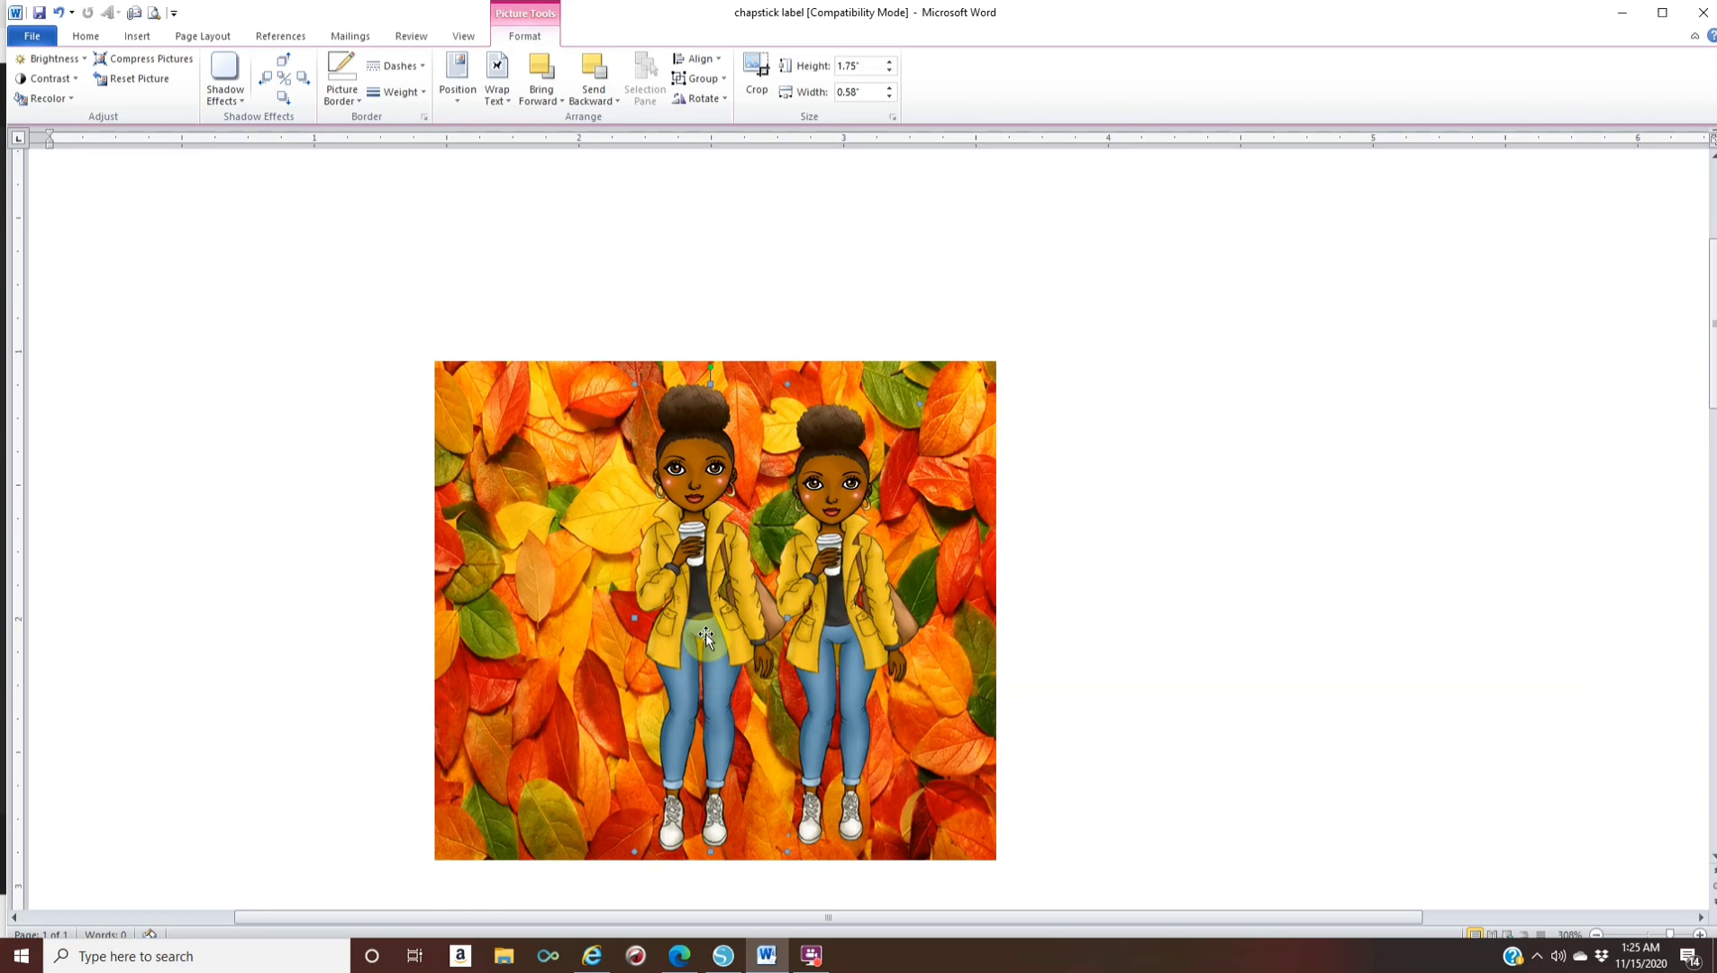
left_click(219, 86)
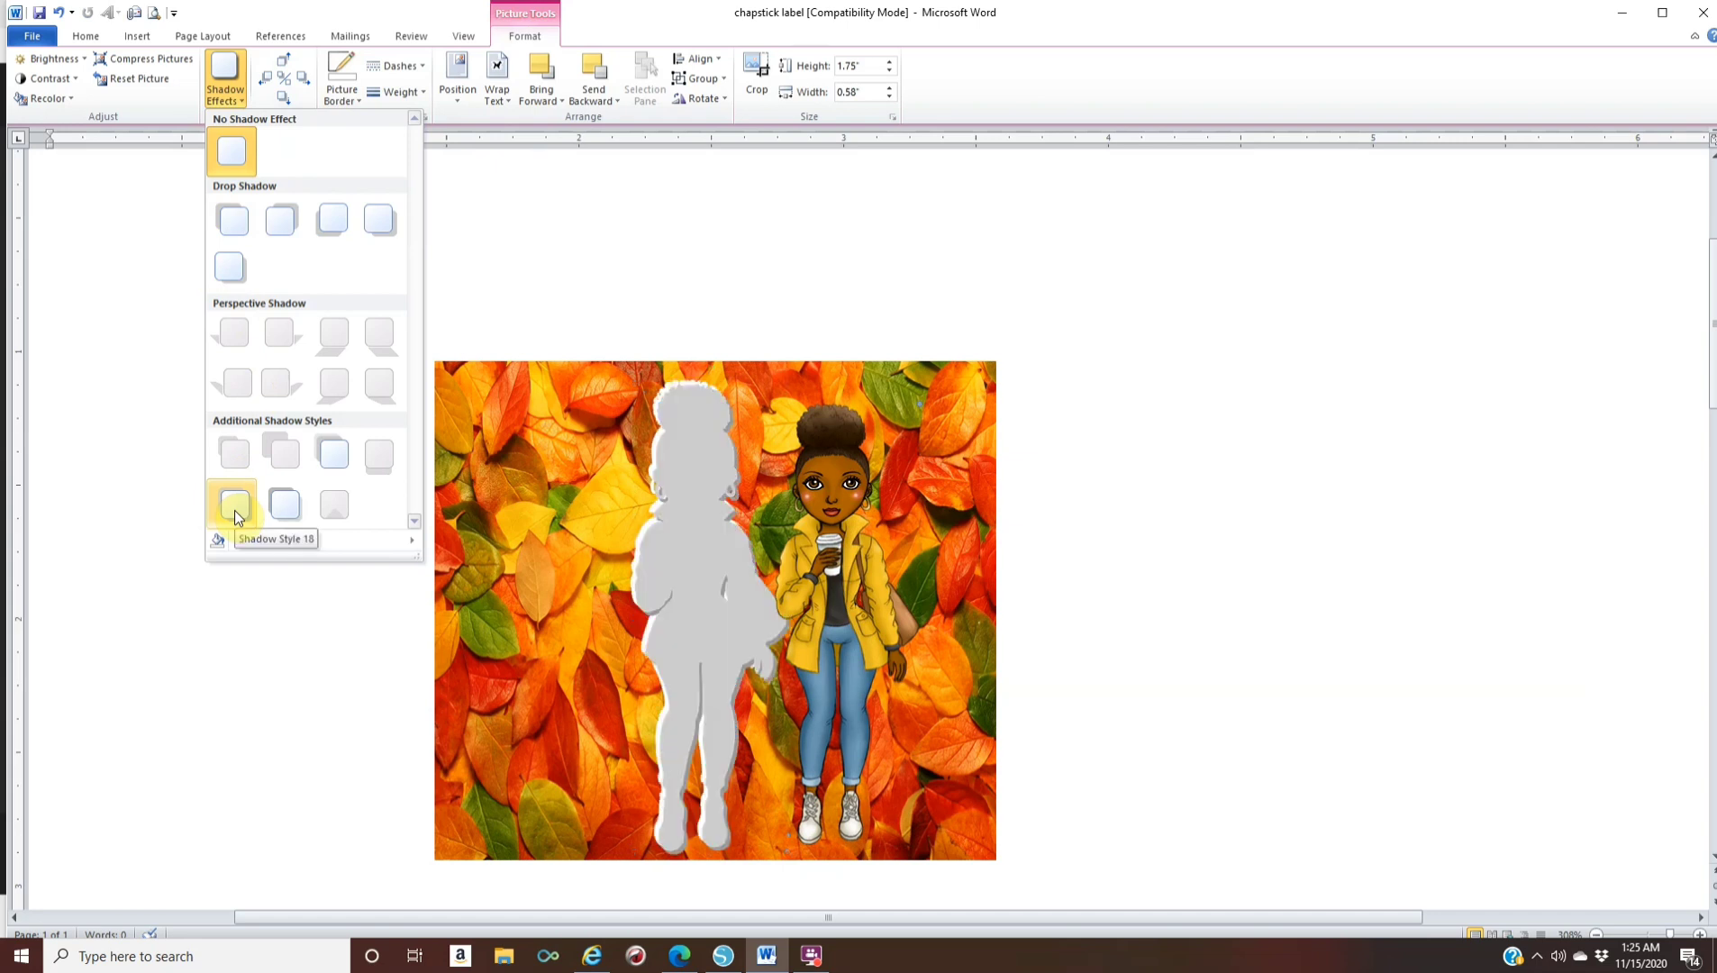
left_click(235, 510)
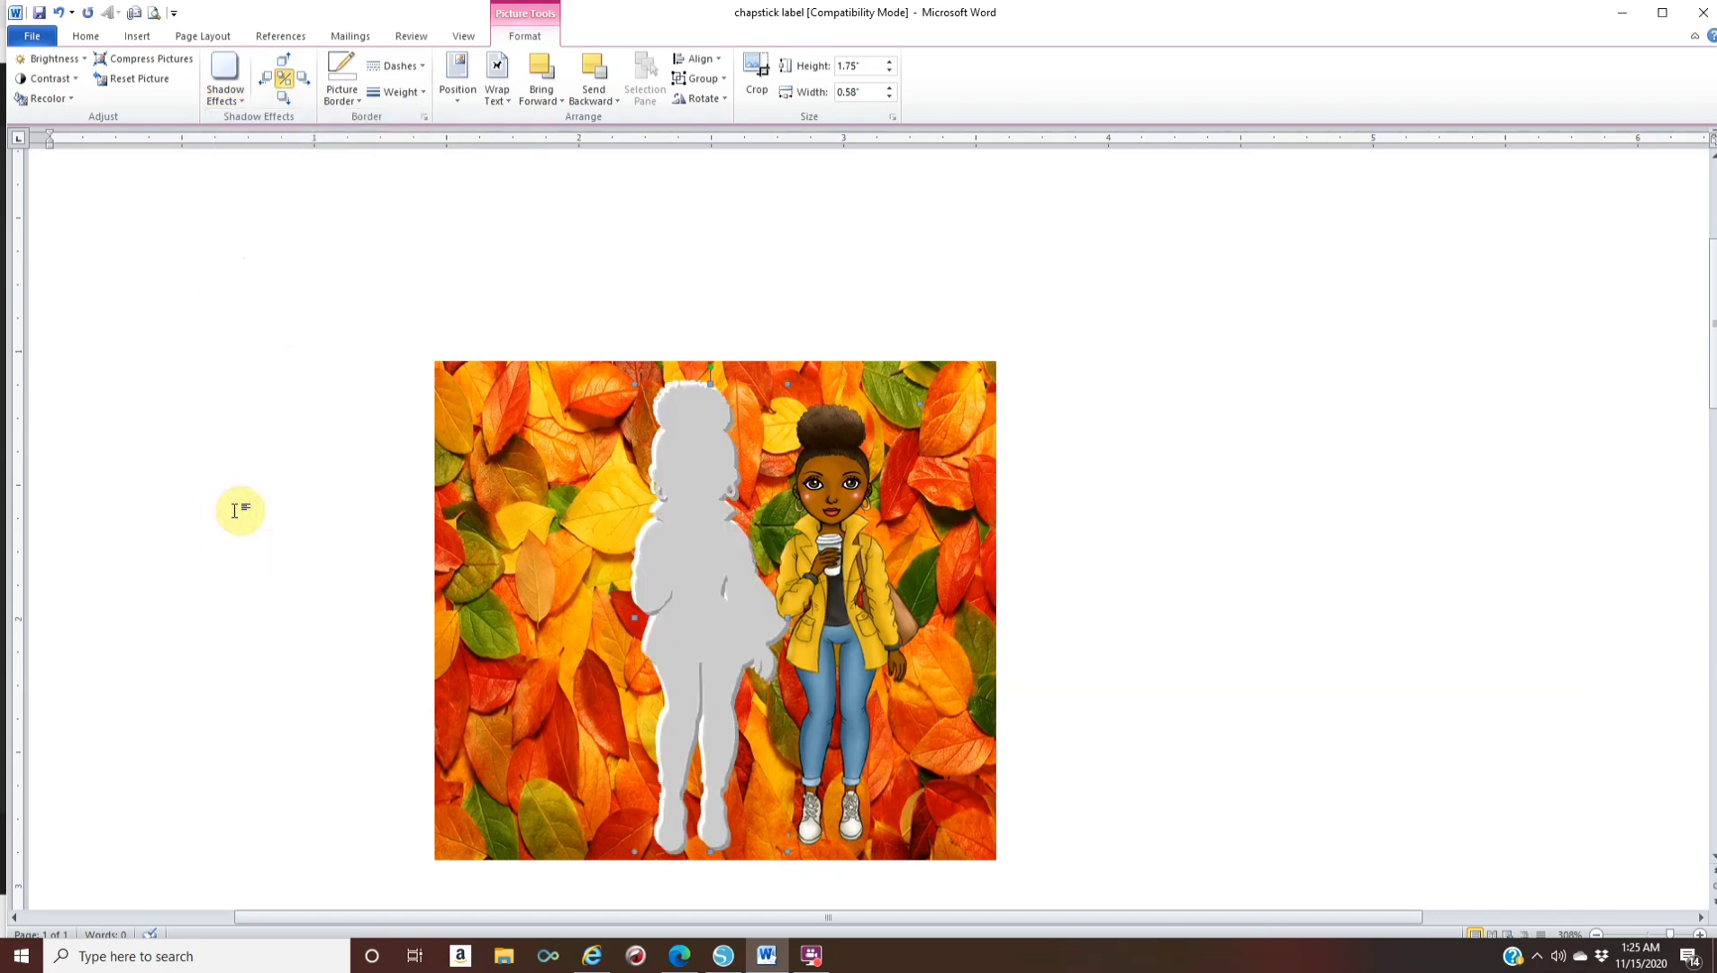
Change the shadow color of the left girl to the standard yellow
left_click(224, 89)
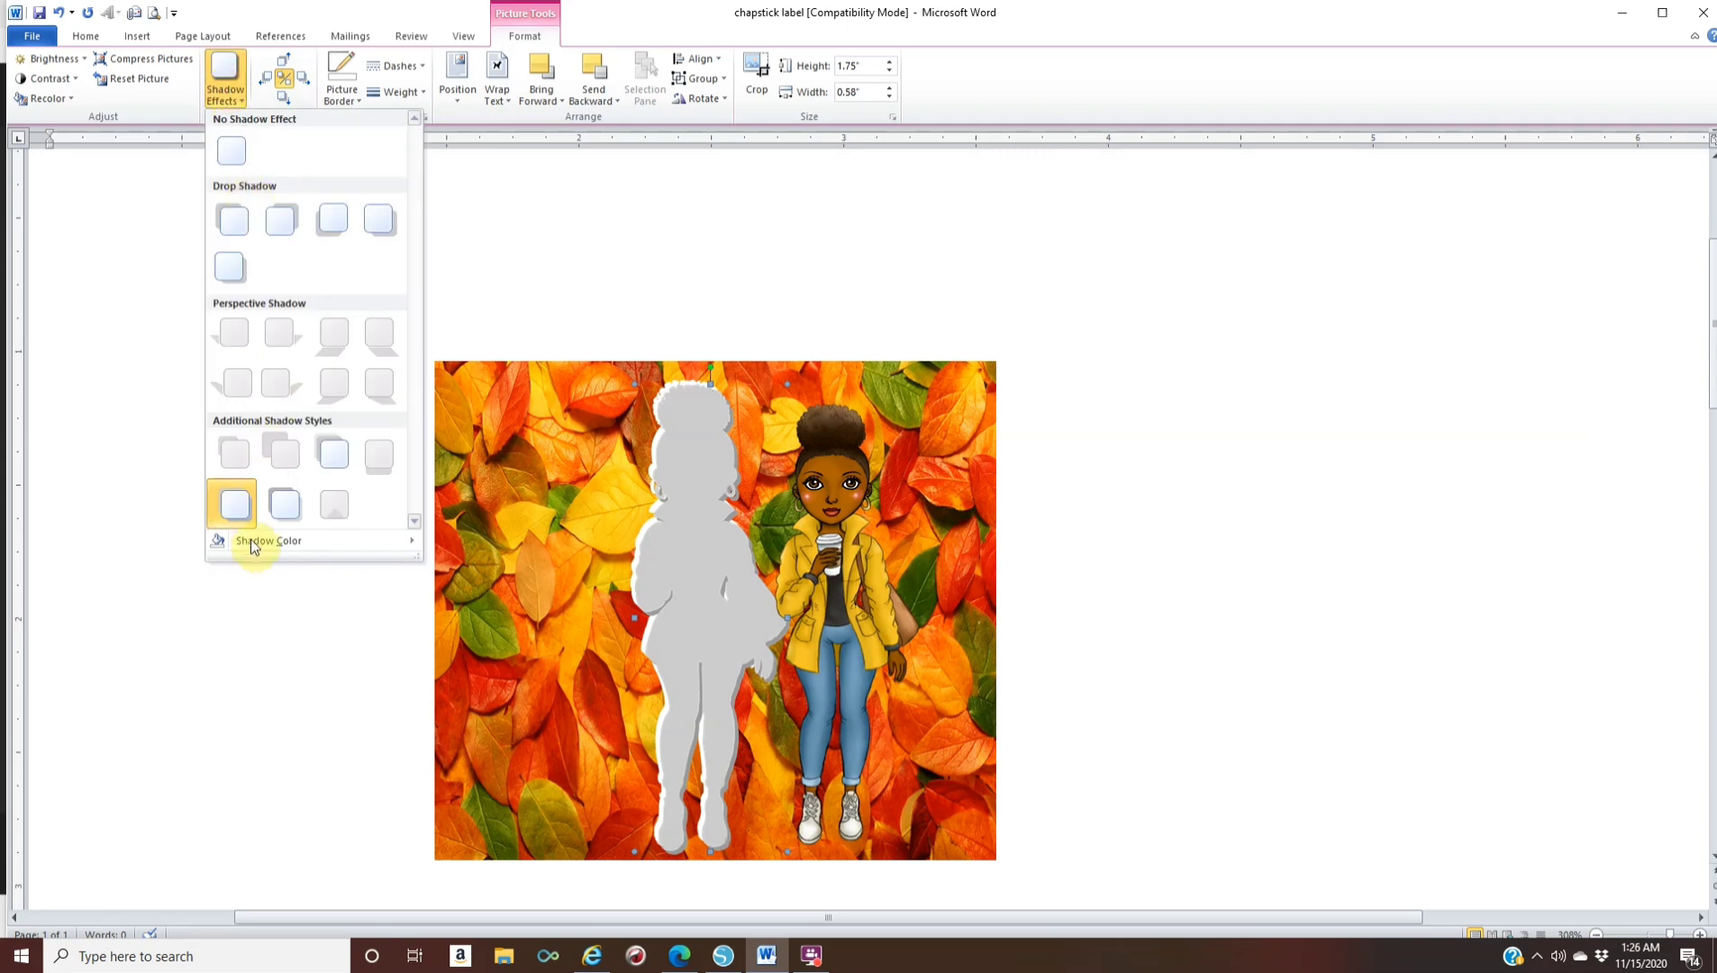
mouse_move(282, 540)
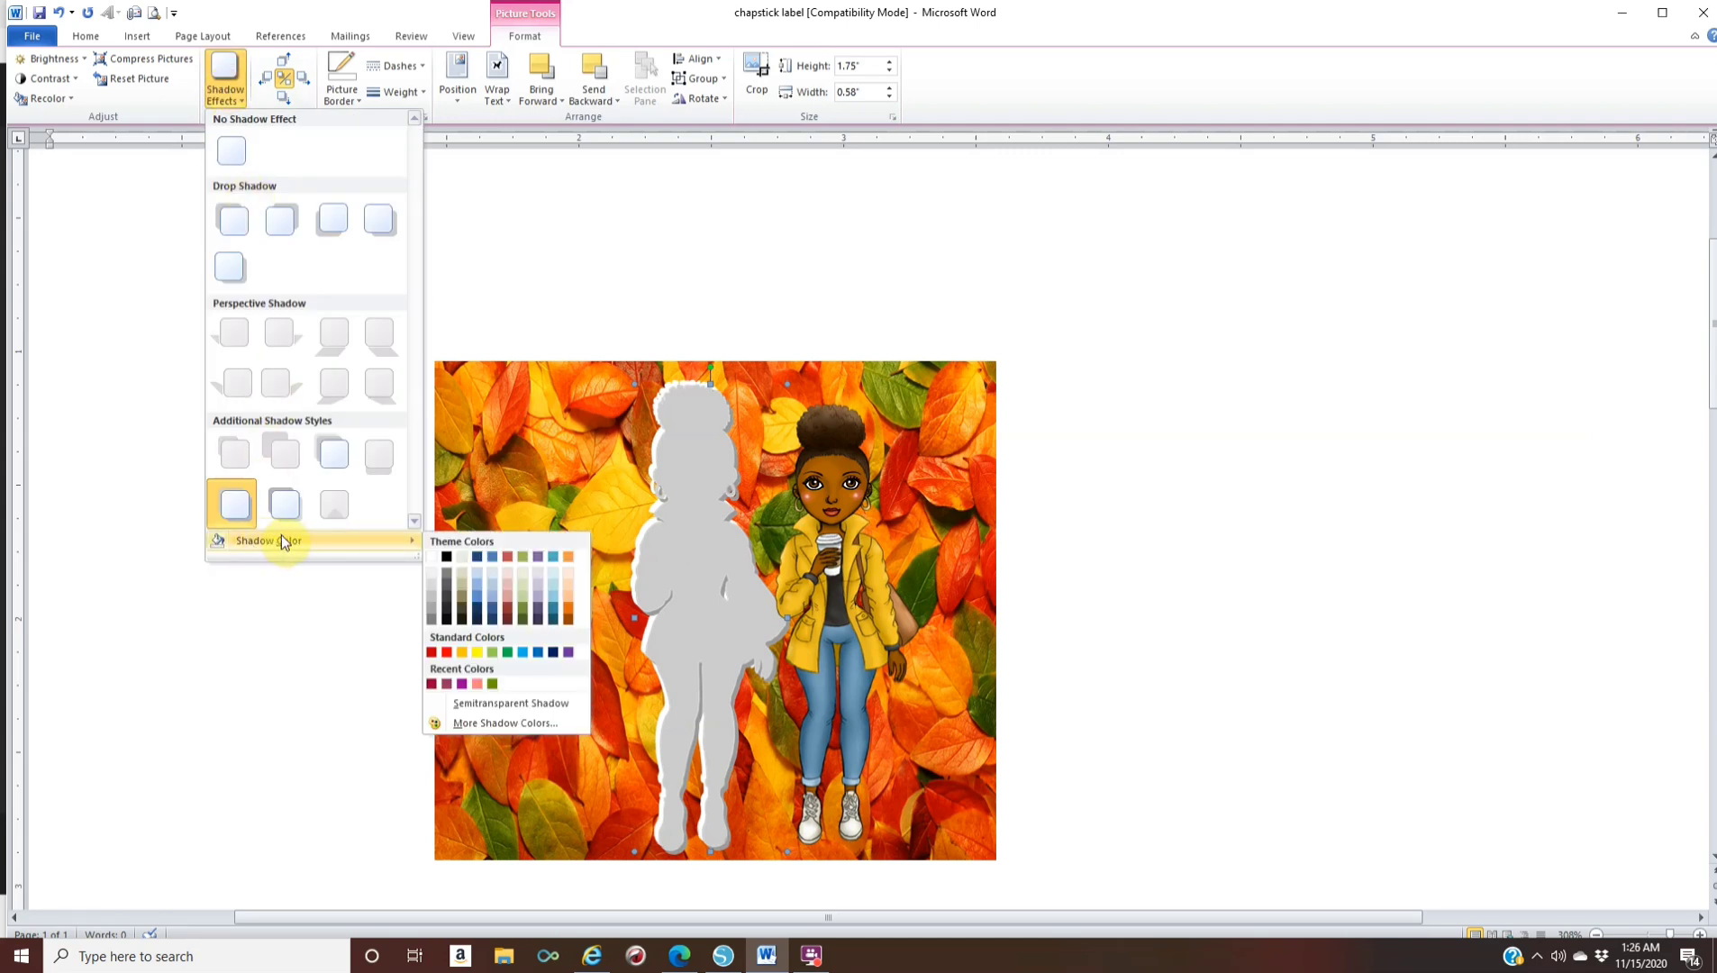
left_click(480, 653)
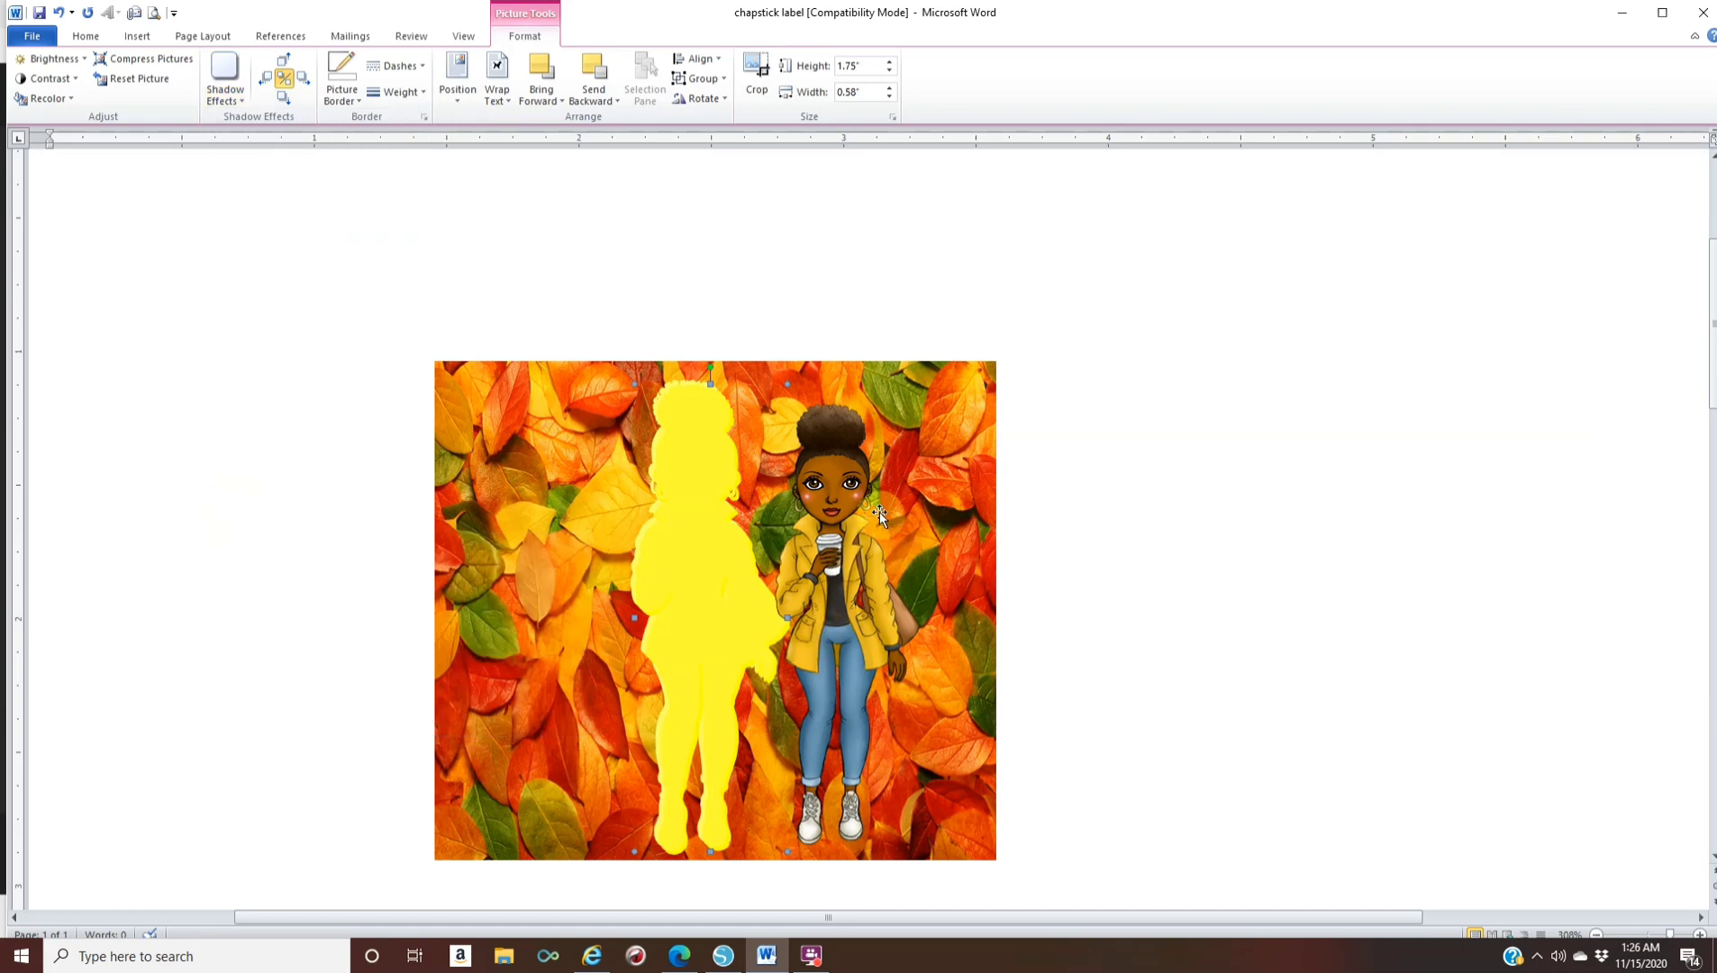
Bring the right girl to the front and place her over the yellow silhouette
left_click(849, 505)
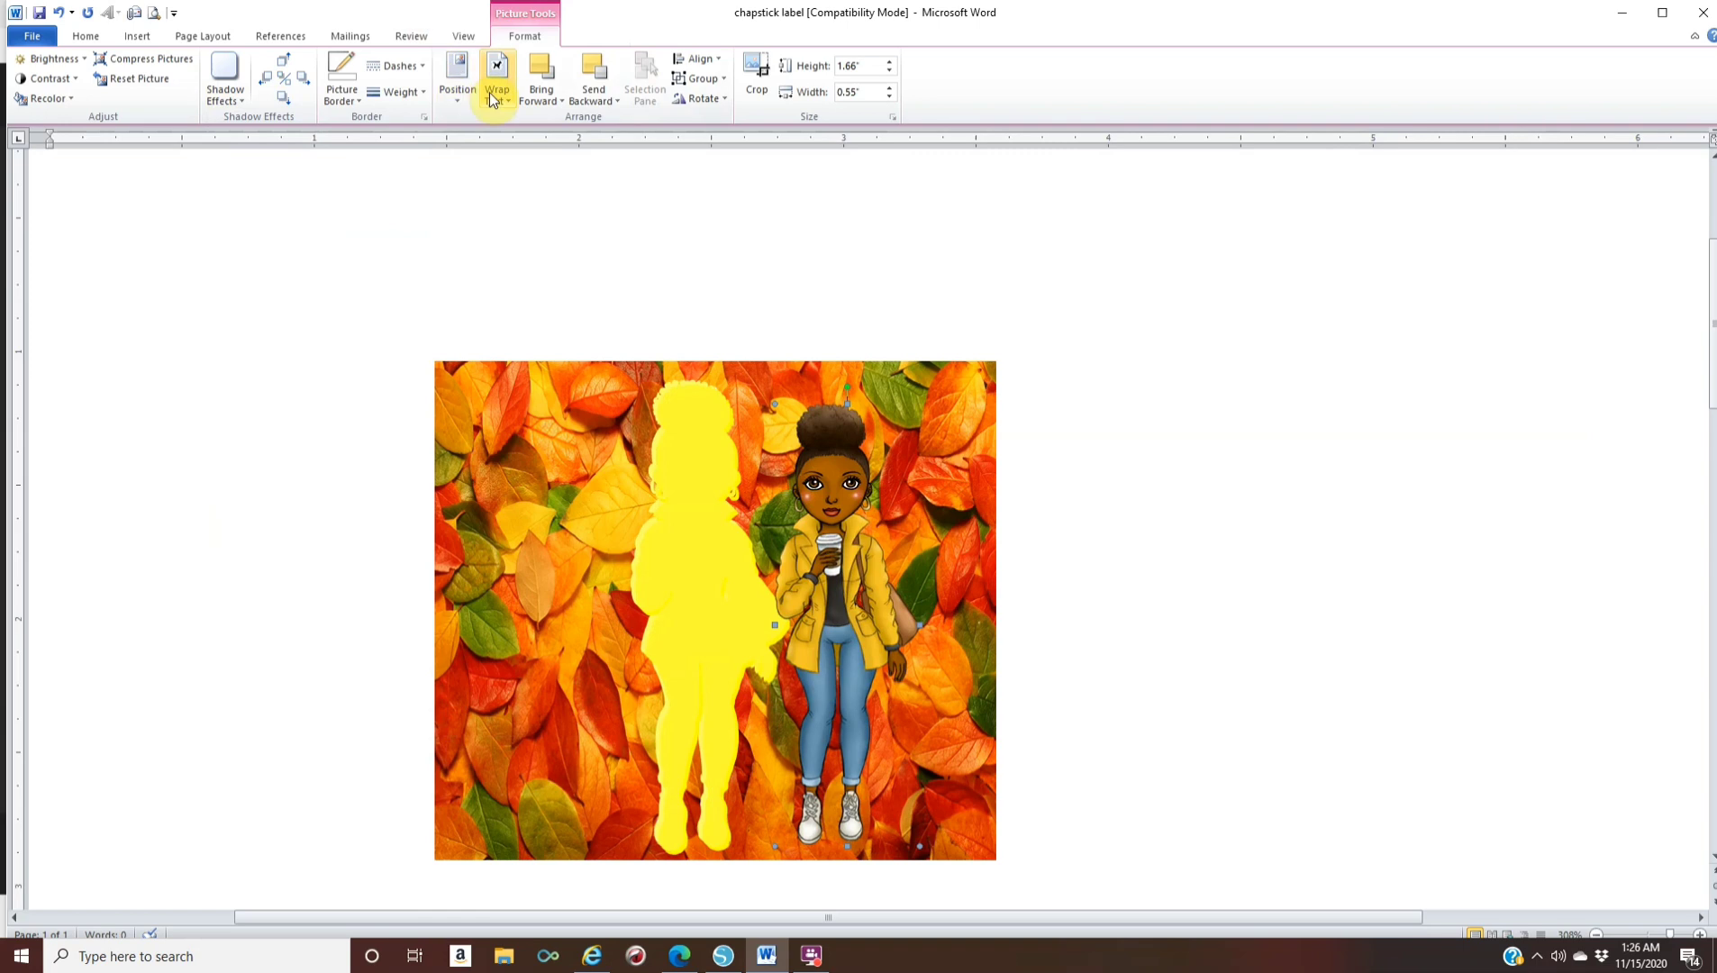
left_click(540, 97)
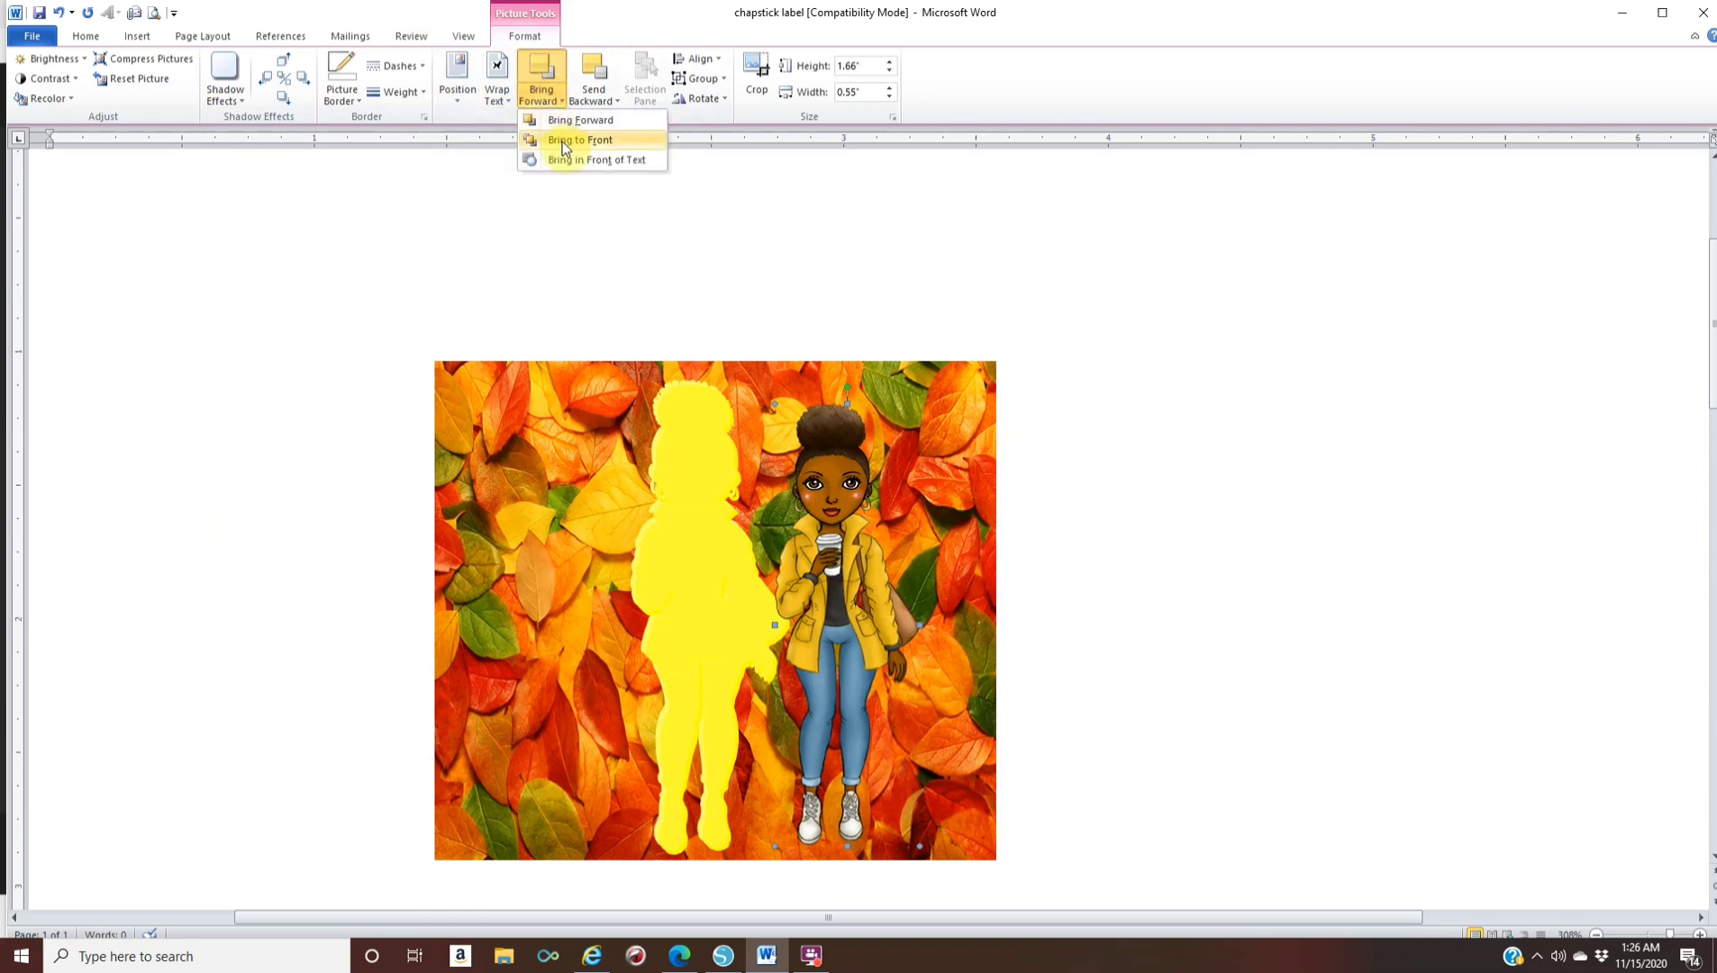
left_click(559, 140)
left_click_drag(830, 510, 697, 508)
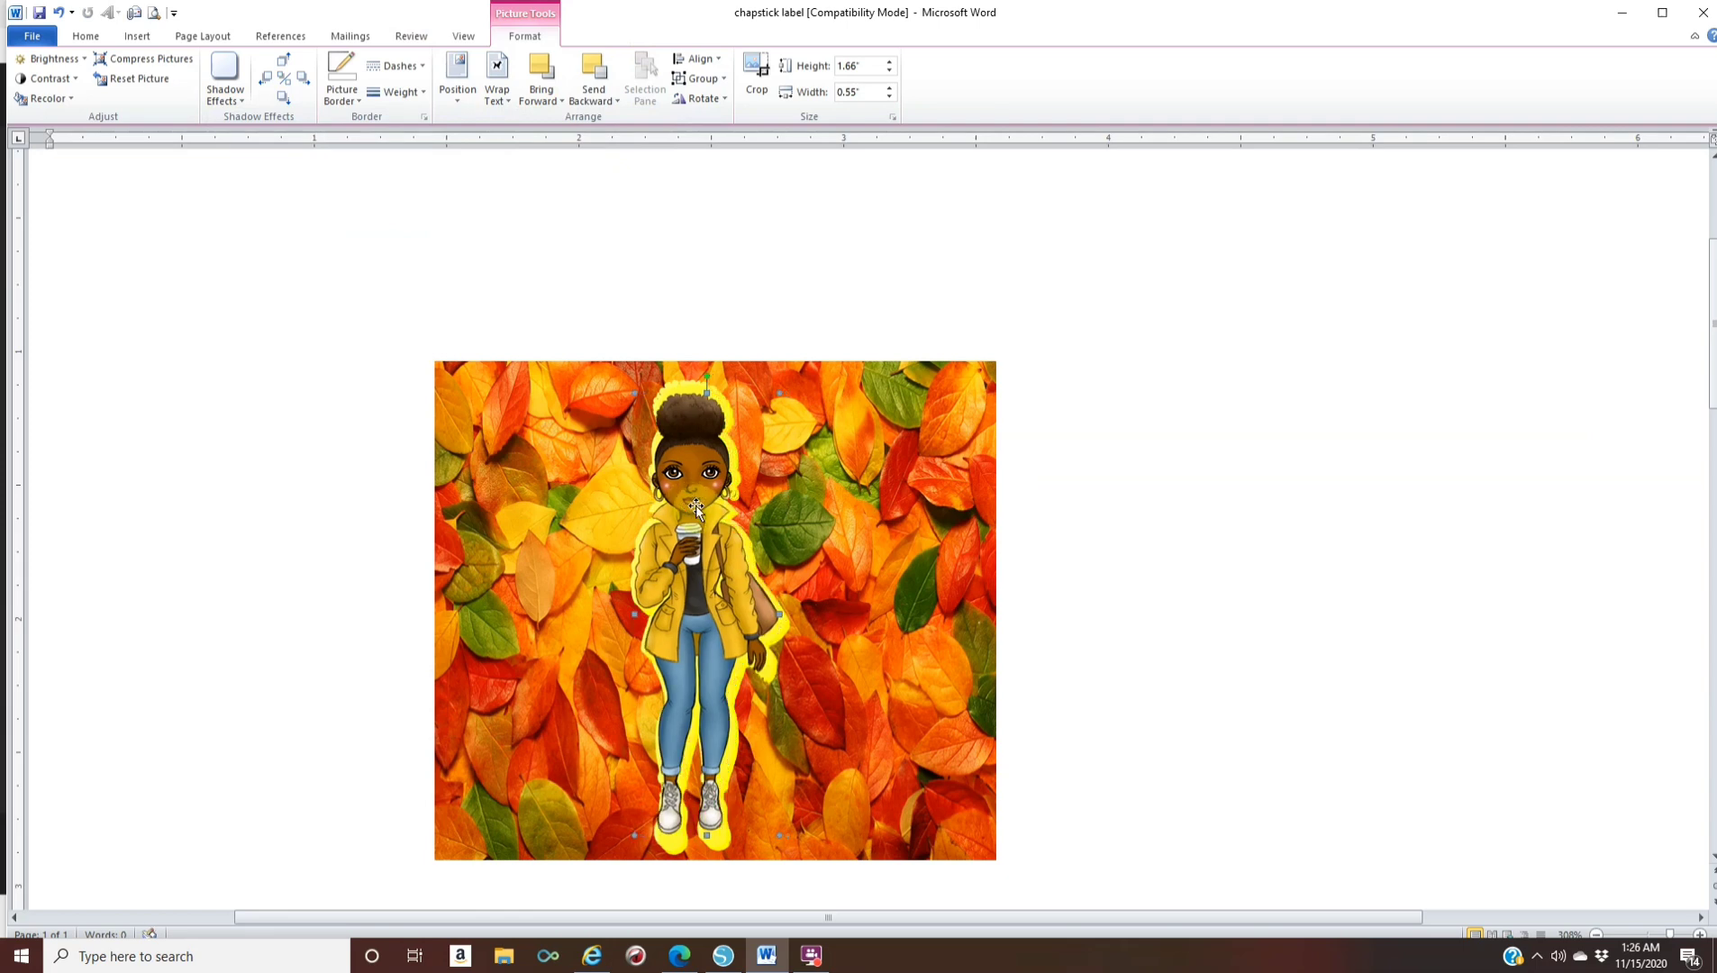
Nudge the front girl slightly right and up to center her on the yellow silhouette as an even outline
key("Right")
key("Right")
key("Right")
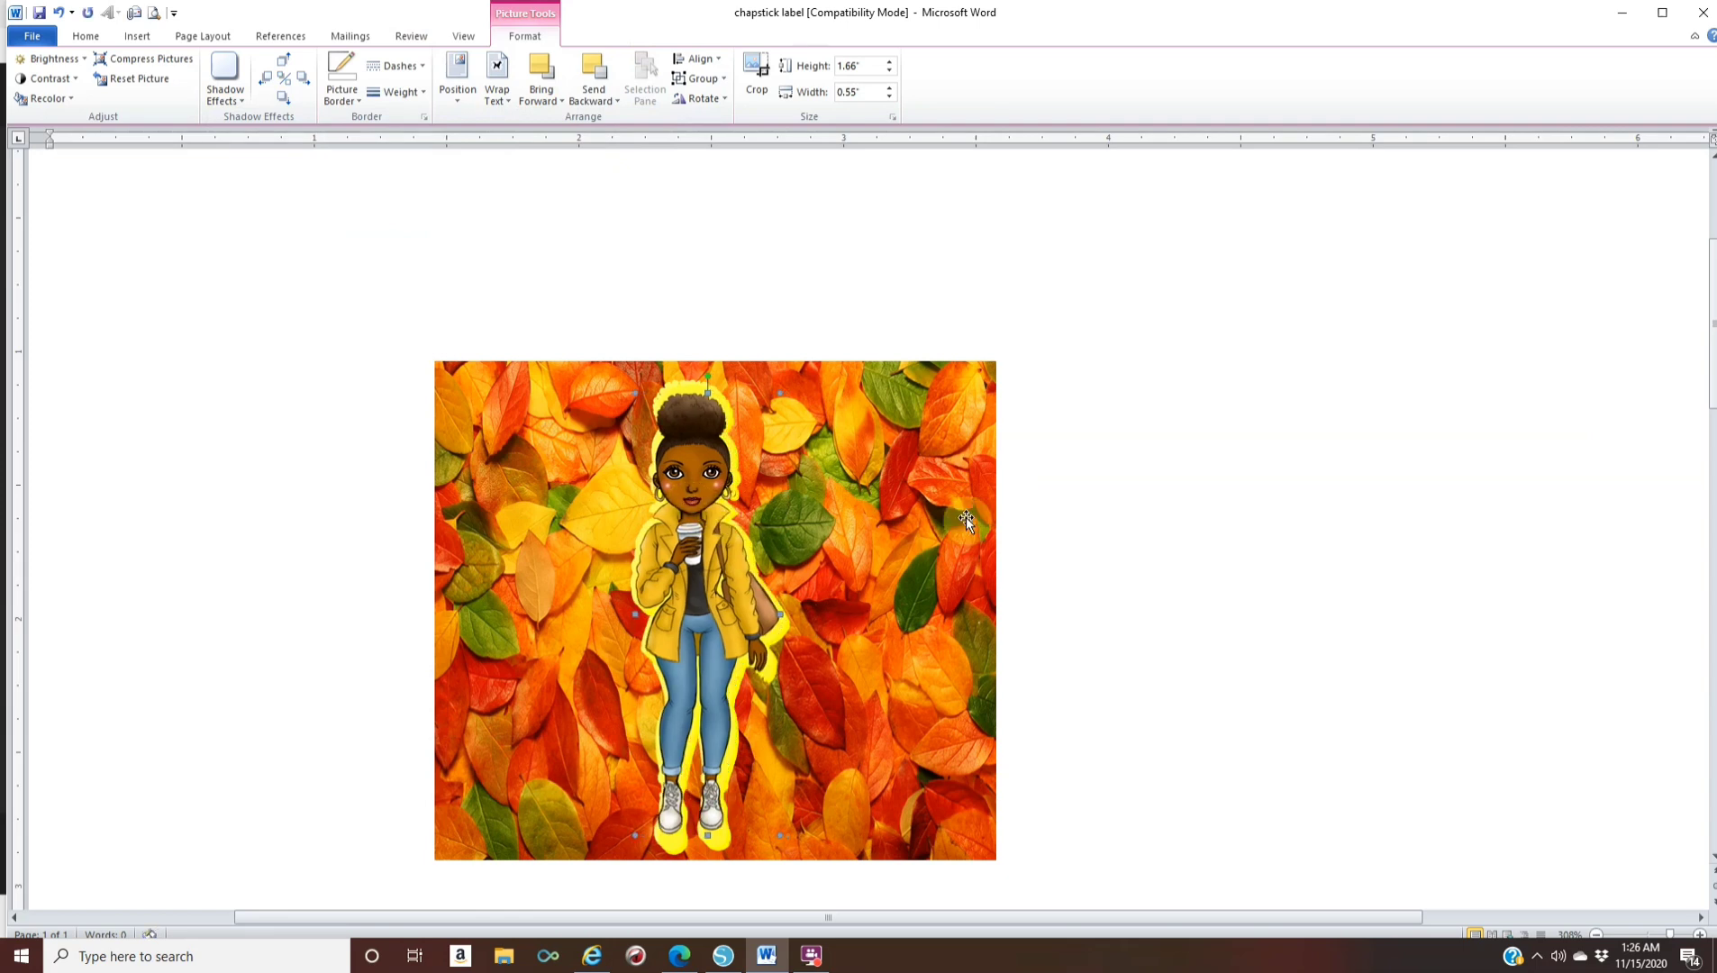
key("Up")
key("Up")
key("Up")
key("Up")
key("Up")
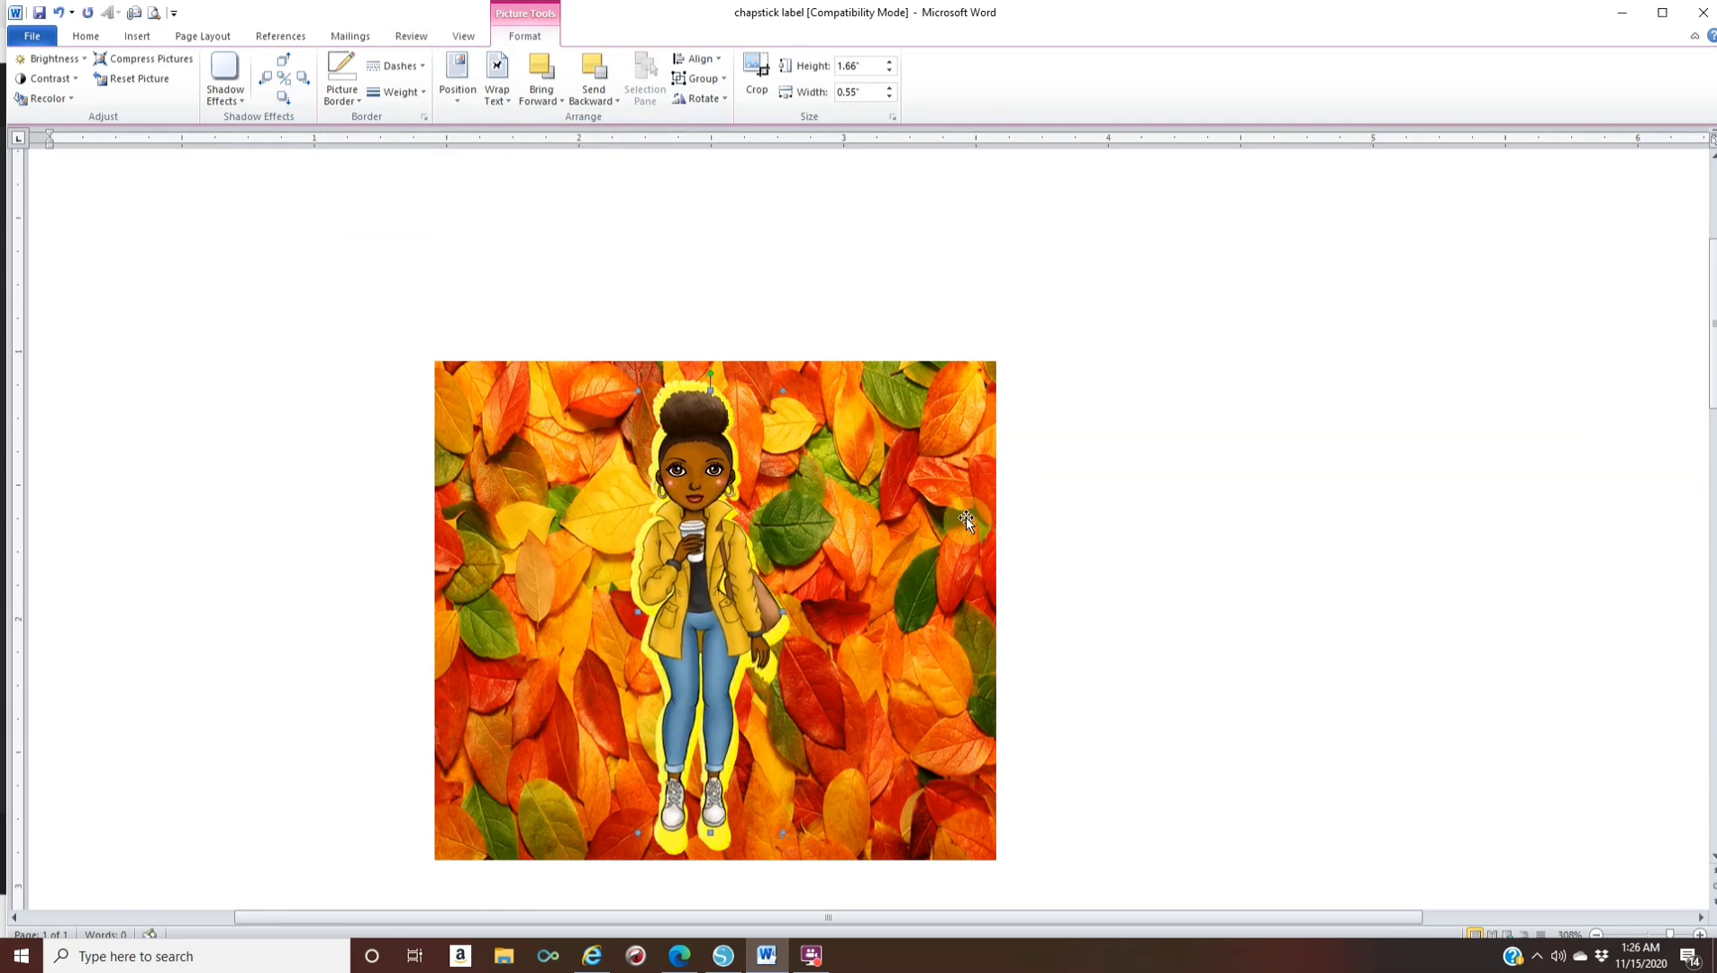
key("Left")
key("Left")
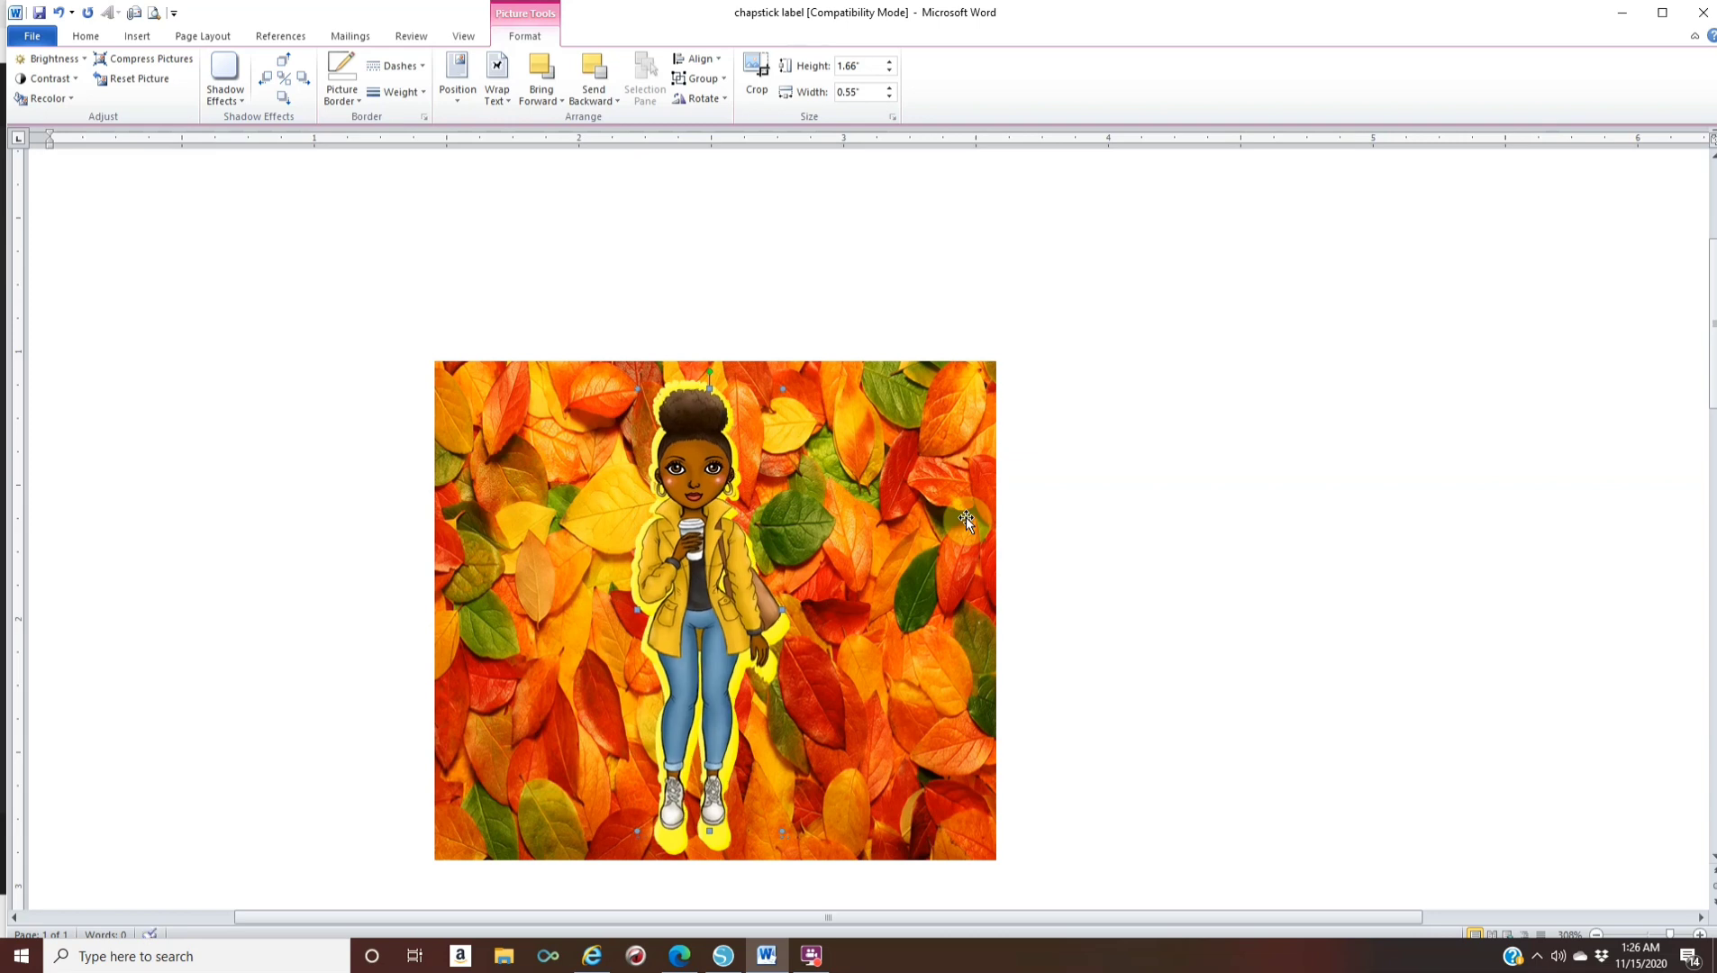
Nudge the front girl slightly down and left over the yellow silhouette
key("Down")
key("Down")
key("Down")
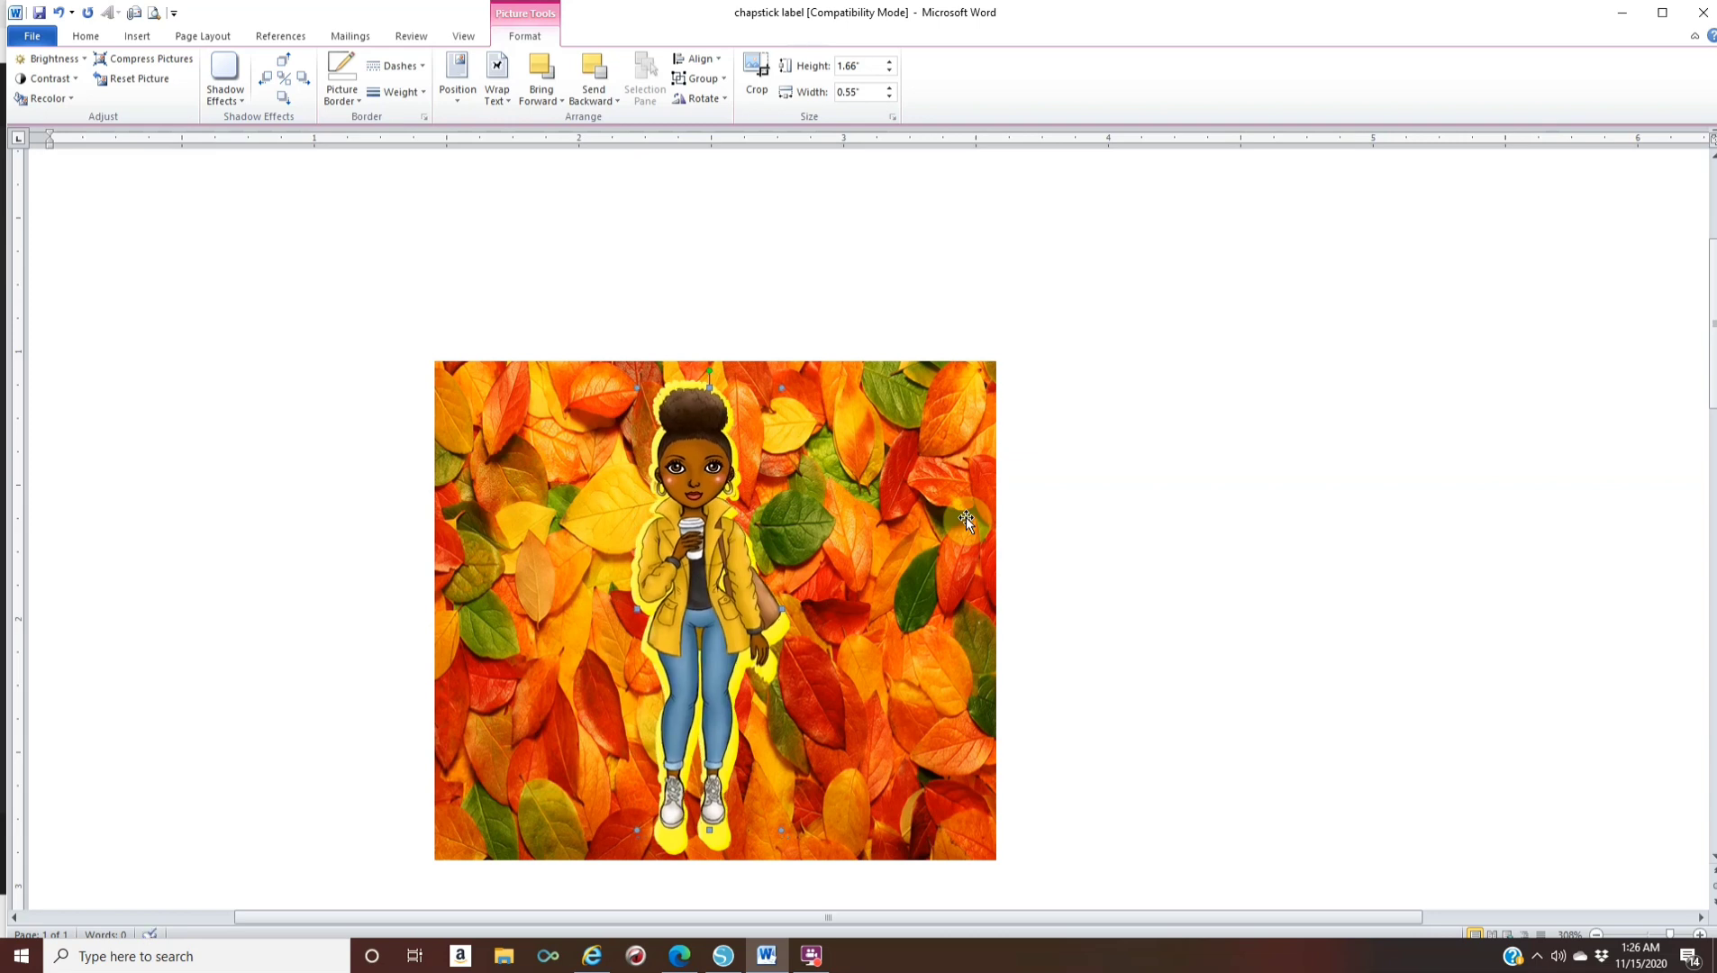
key("Left")
key("Left")
Nudge the yellow silhouette behind the girl down in small increments to even out the outline at her head and feet
left_click_drag(710, 833, 709, 844)
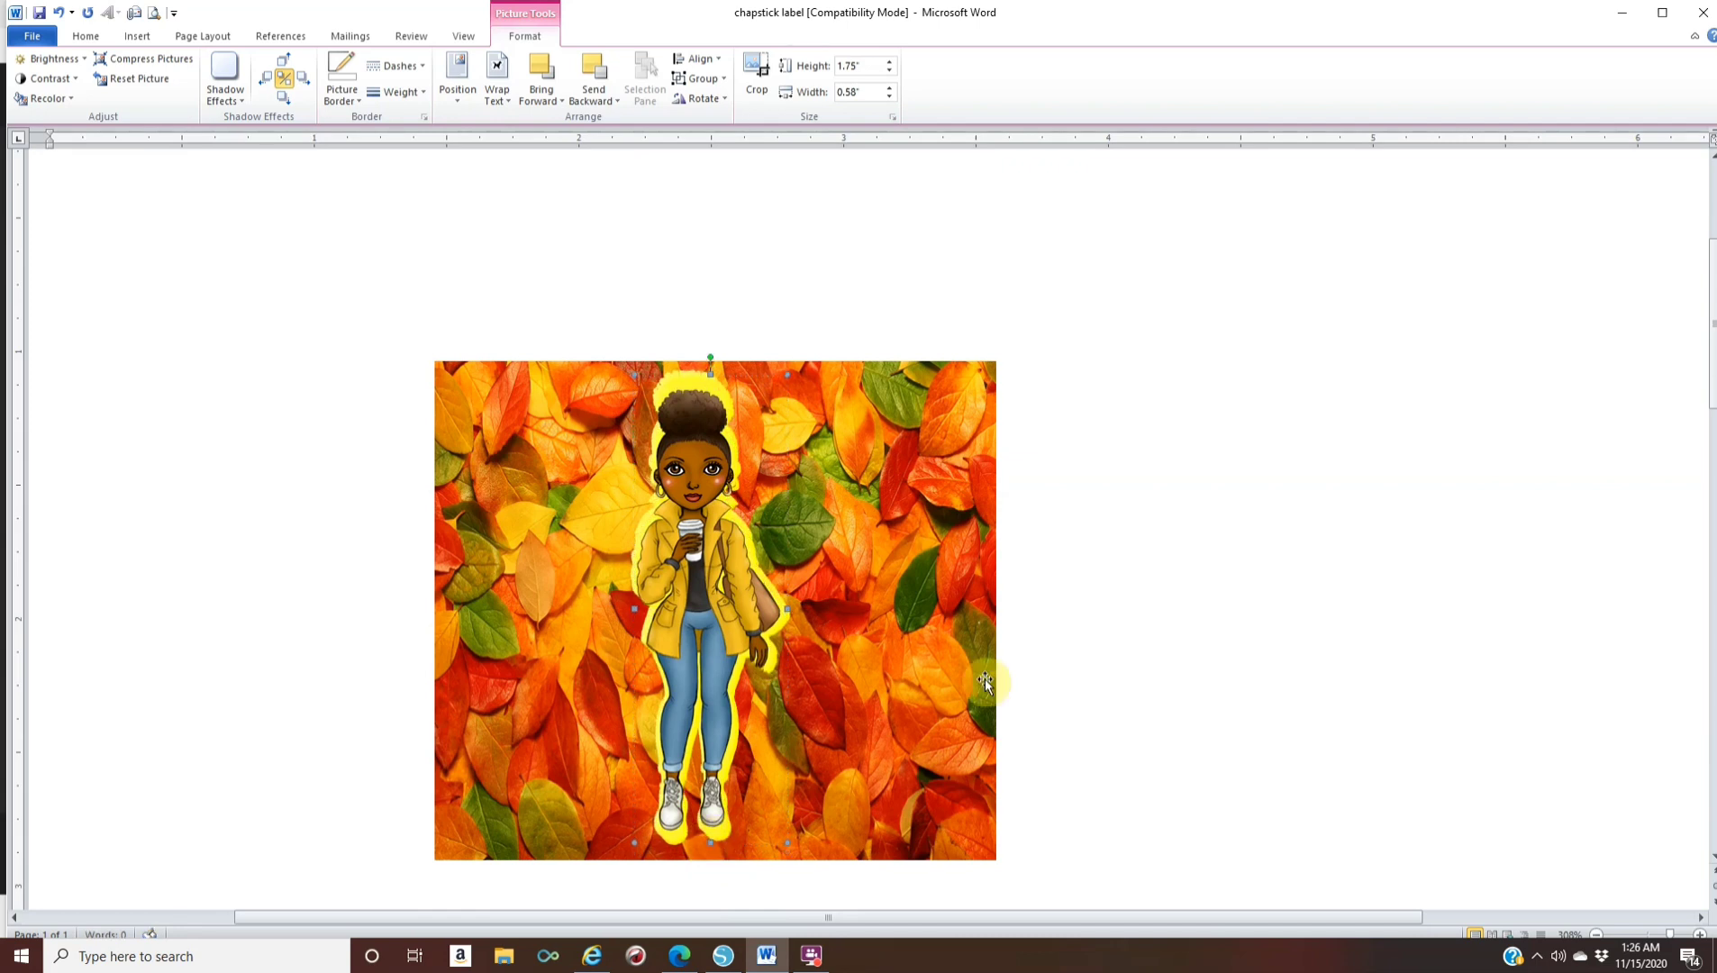
key("Down")
key("Down")
key("Down")
key("Down")
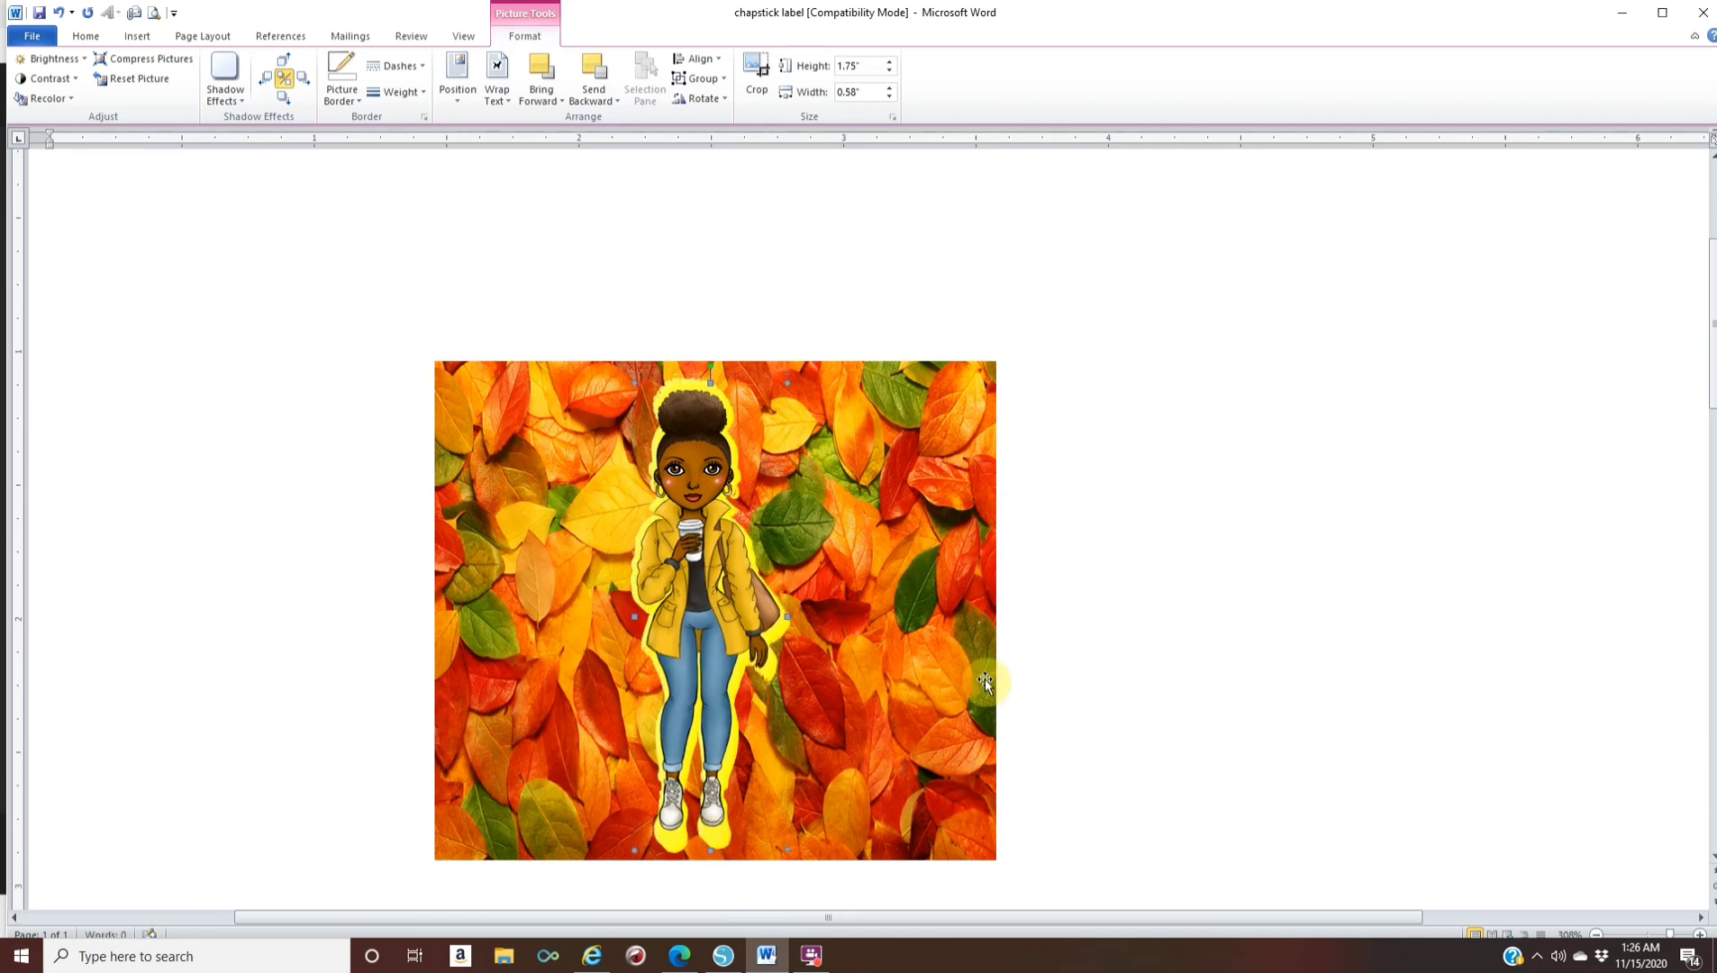
key("Down")
key("Up")
key("Right")
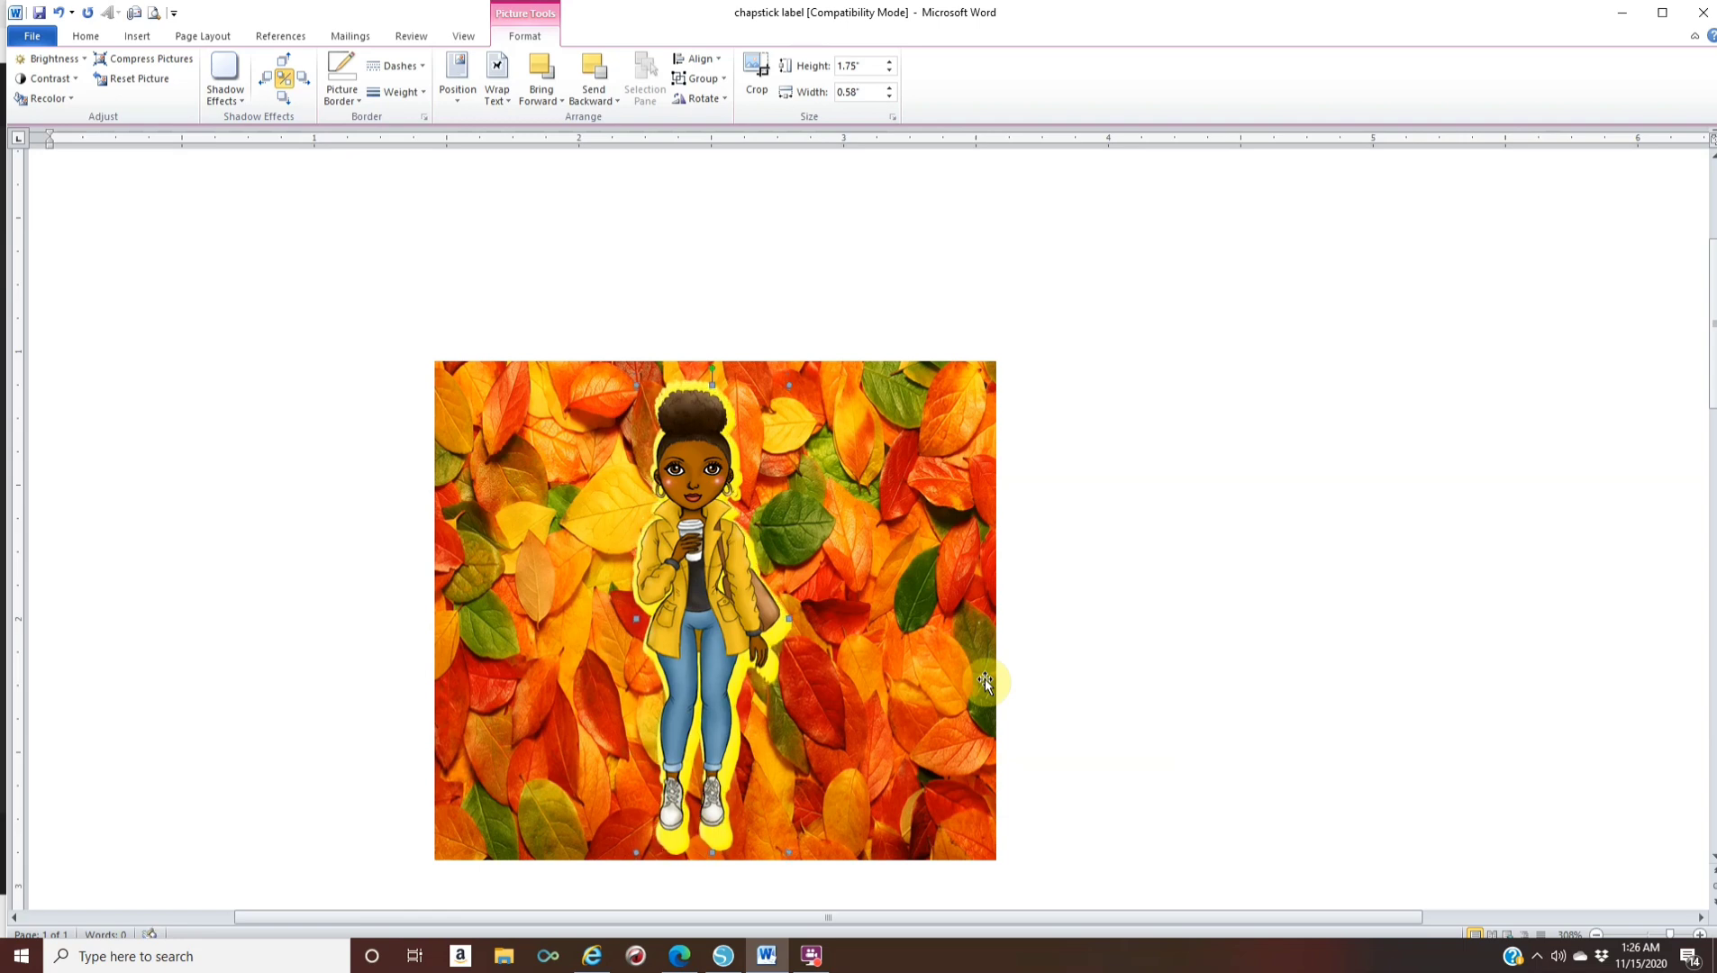
key("Left")
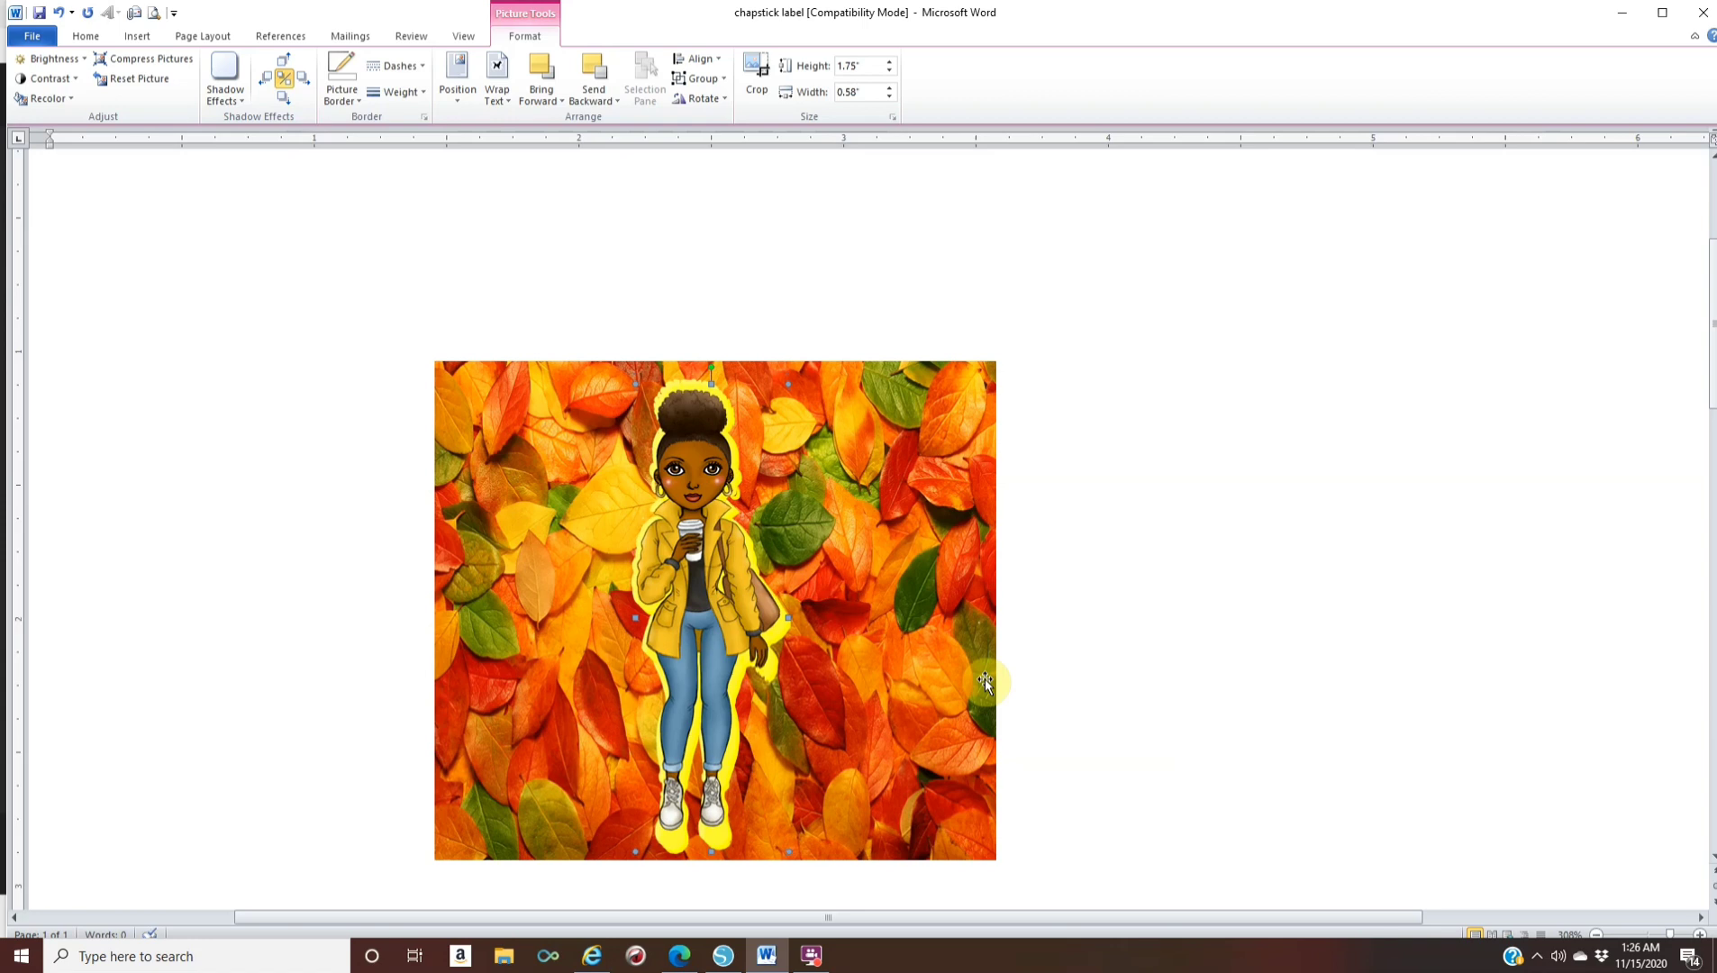
Fine-tune the yellow silhouette behind the girl by shifting it very slightly up and left
scroll(781, 748, "up", 1)
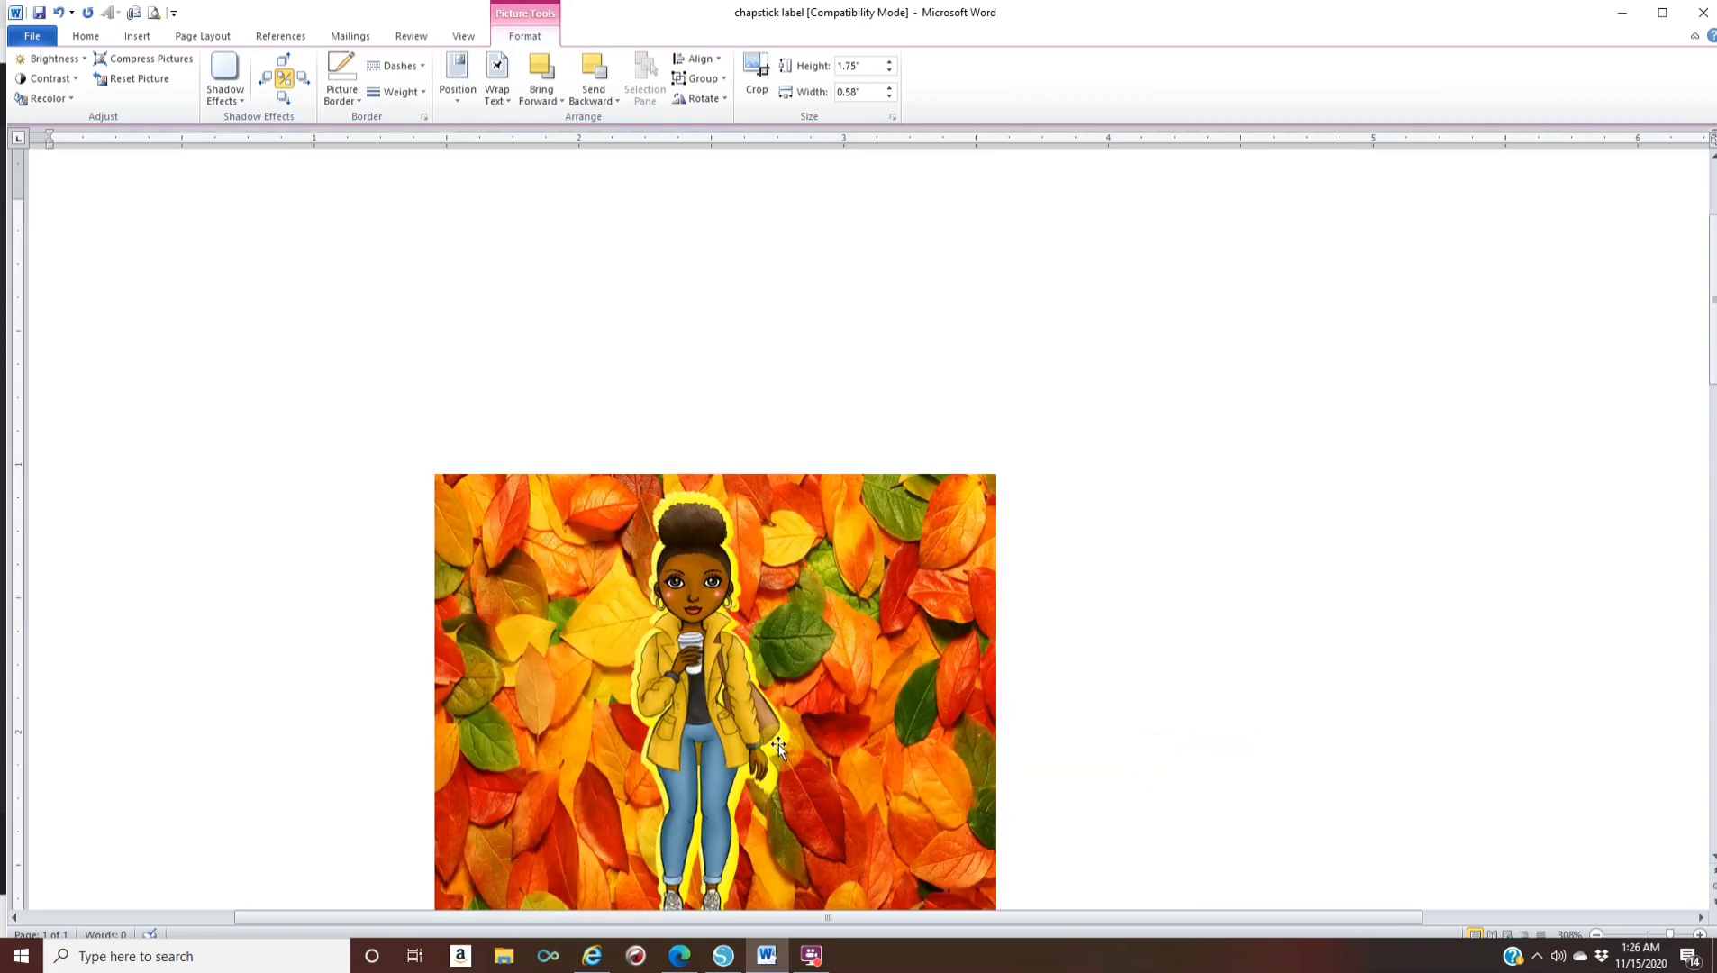
left_click(781, 748)
scroll(702, 794, "up", 2)
left_click(709, 831)
left_click_drag(708, 821, 710, 822)
key("ctrl+Left")
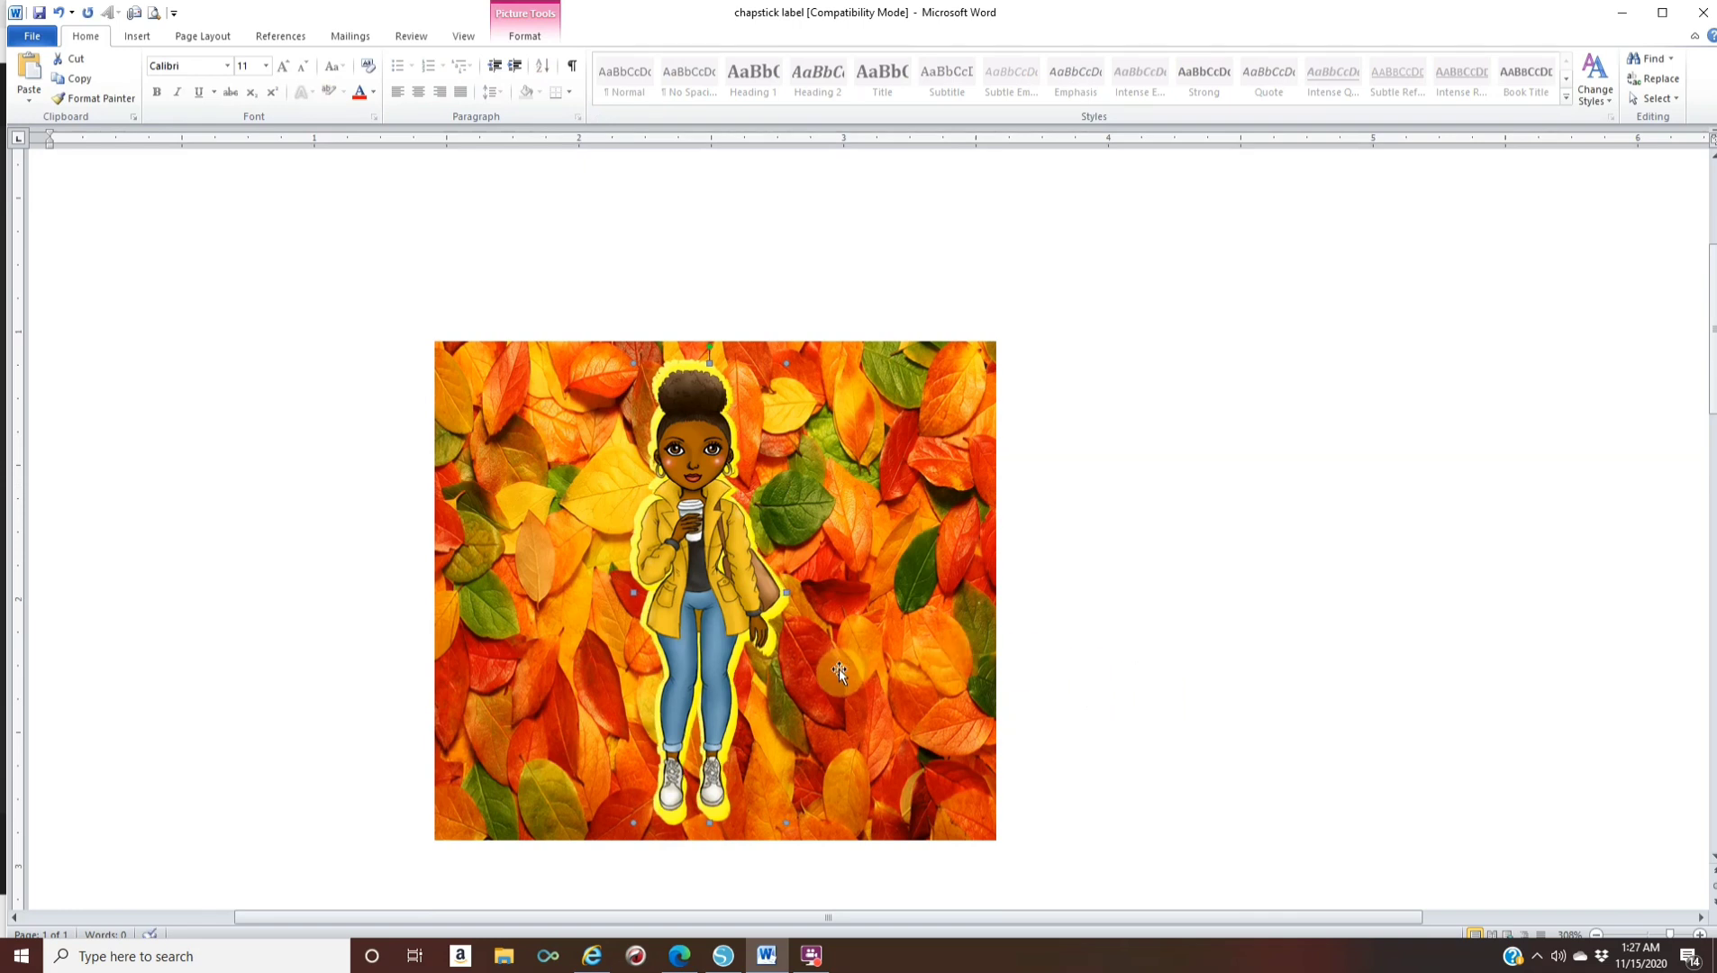
Group the girl with her yellow silhouette and move the group slightly left and down on the leaves
right_click(685, 573)
mouse_move(766, 671)
left_click(927, 683)
mouse_move(685, 582)
left_mouse_down()
mouse_move(797, 604)
mouse_move(687, 588)
left_mouse_up()
left_click(1395, 580)
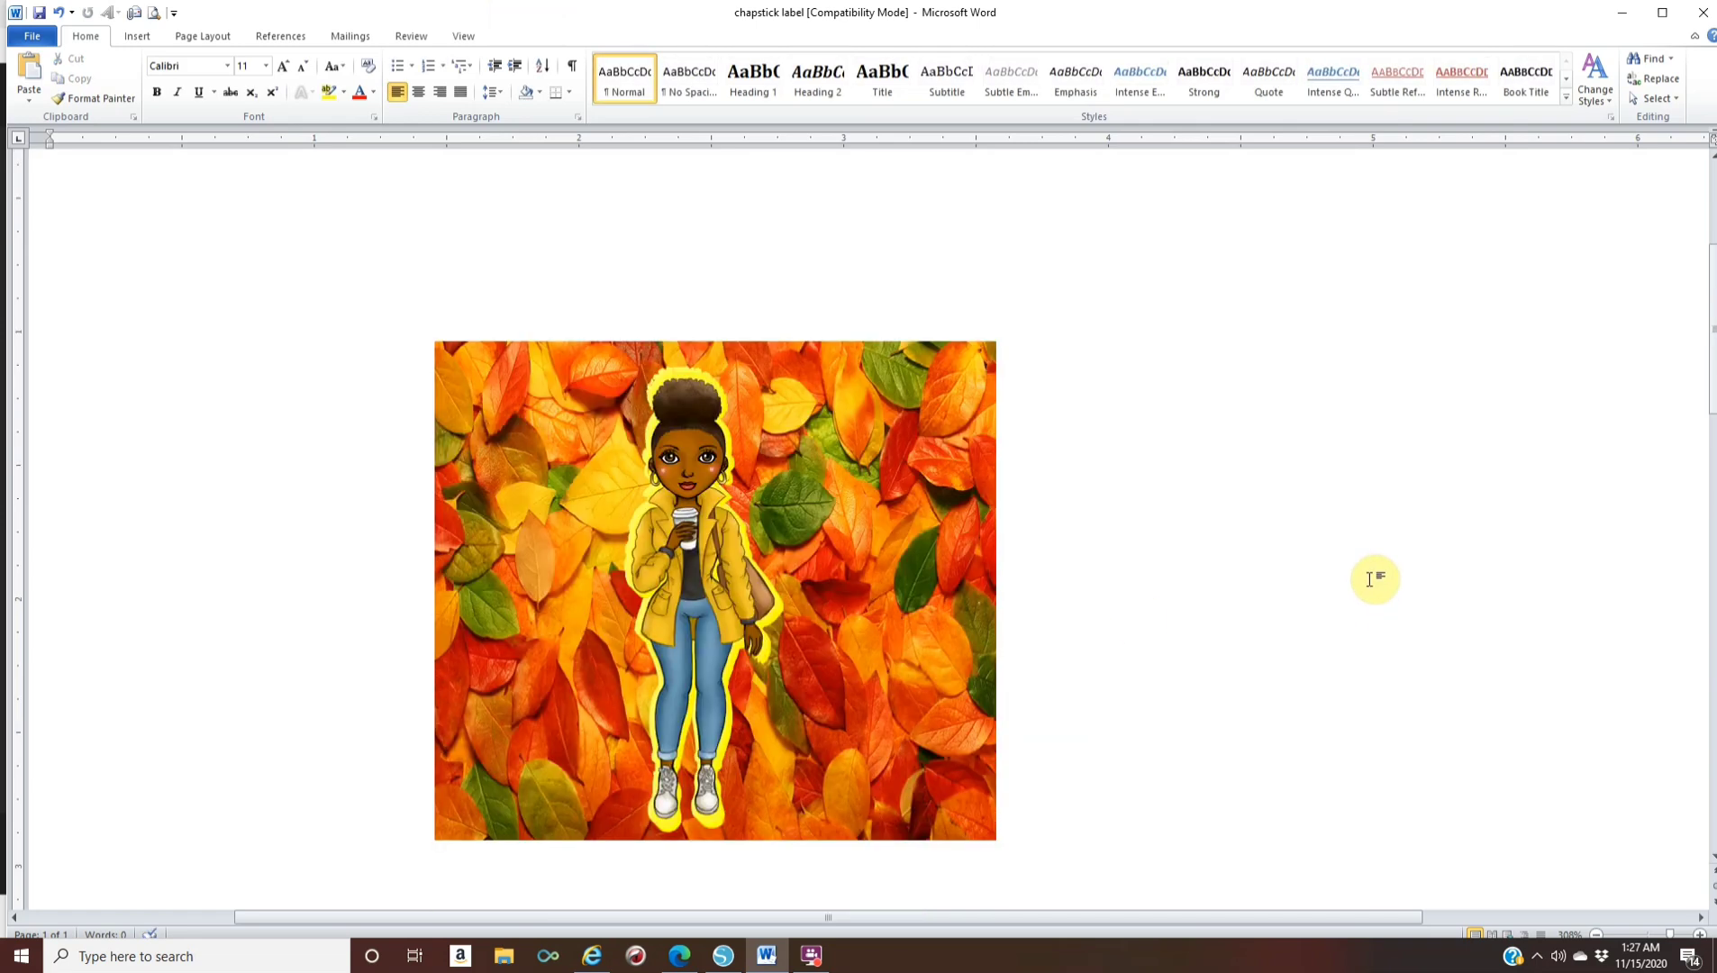
Ungroup the girl from her yellow silhouette and nudge the front girl slightly up
left_click(689, 548)
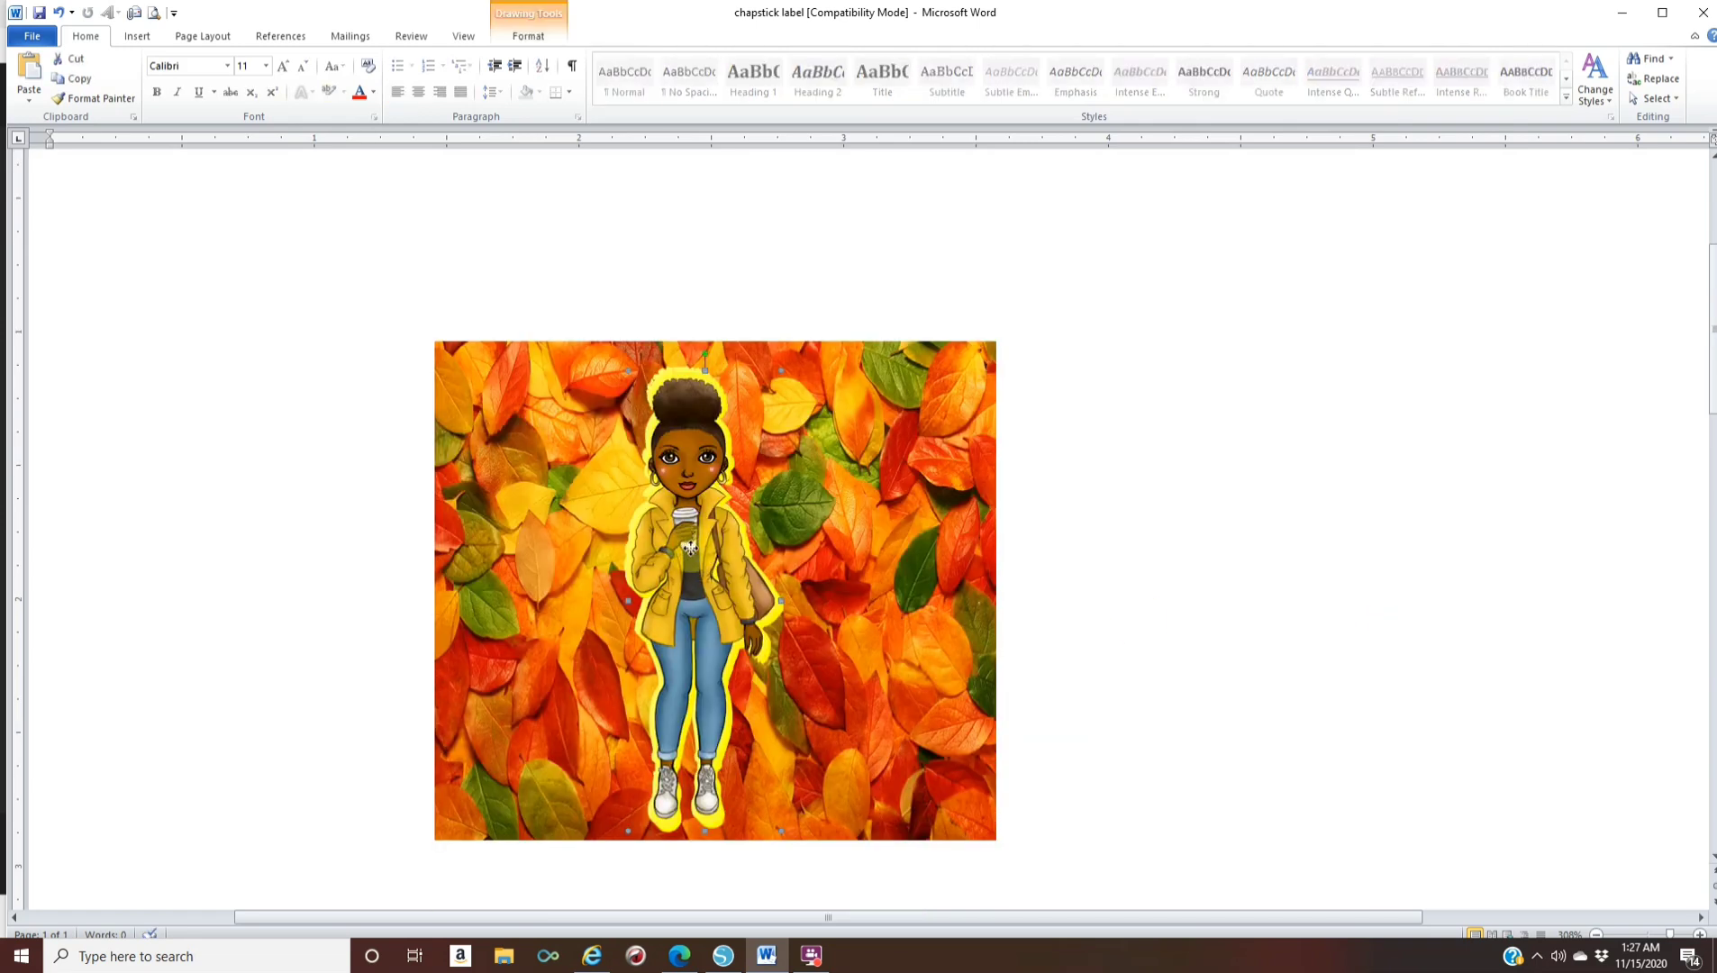
right_click(689, 548)
left_click(889, 667)
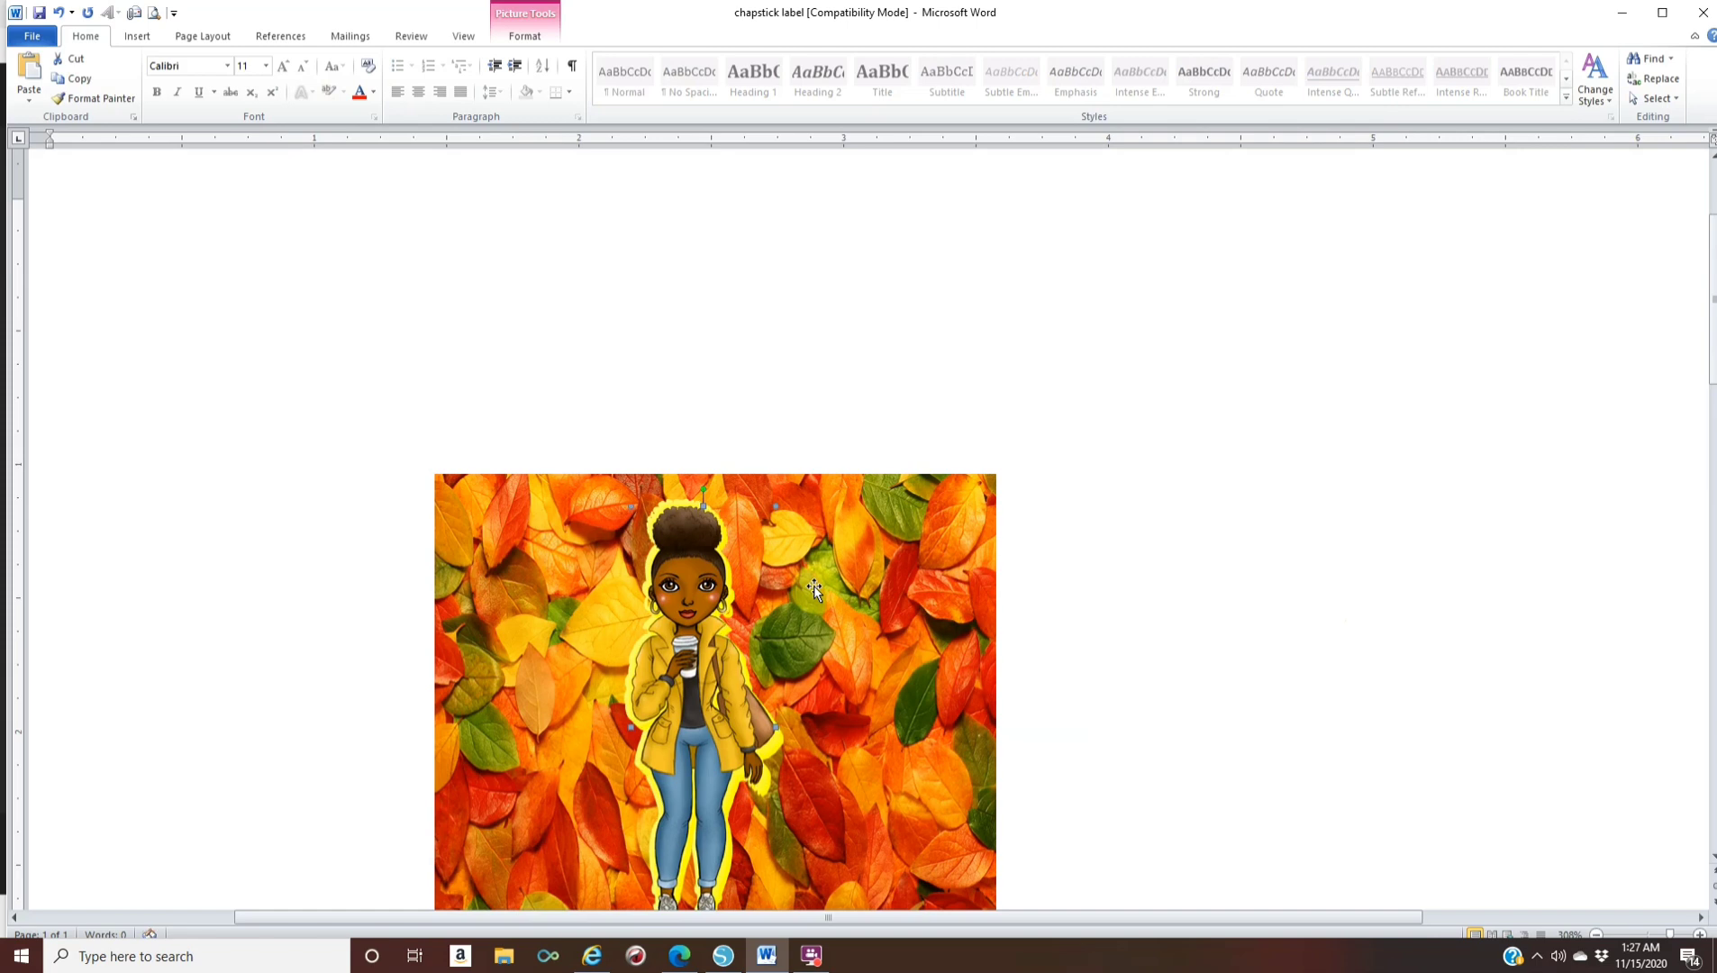
scroll(901, 532, "down", 1)
scroll(950, 510, "down", 1)
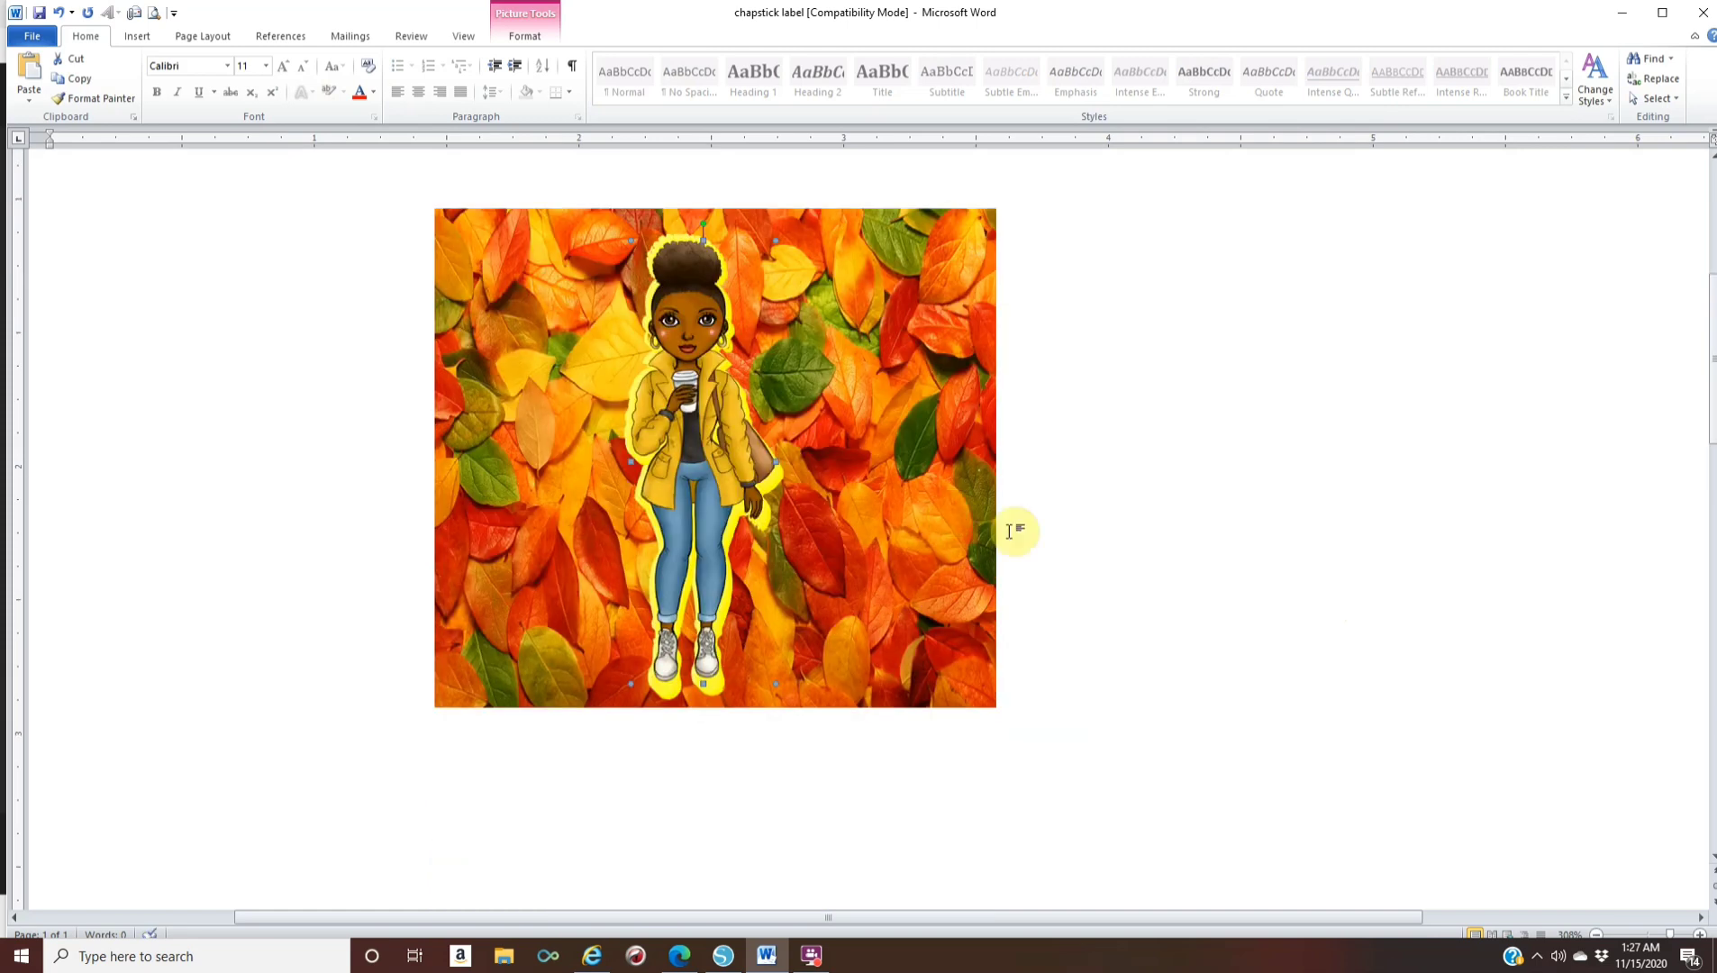
scroll(698, 568, "up", 1)
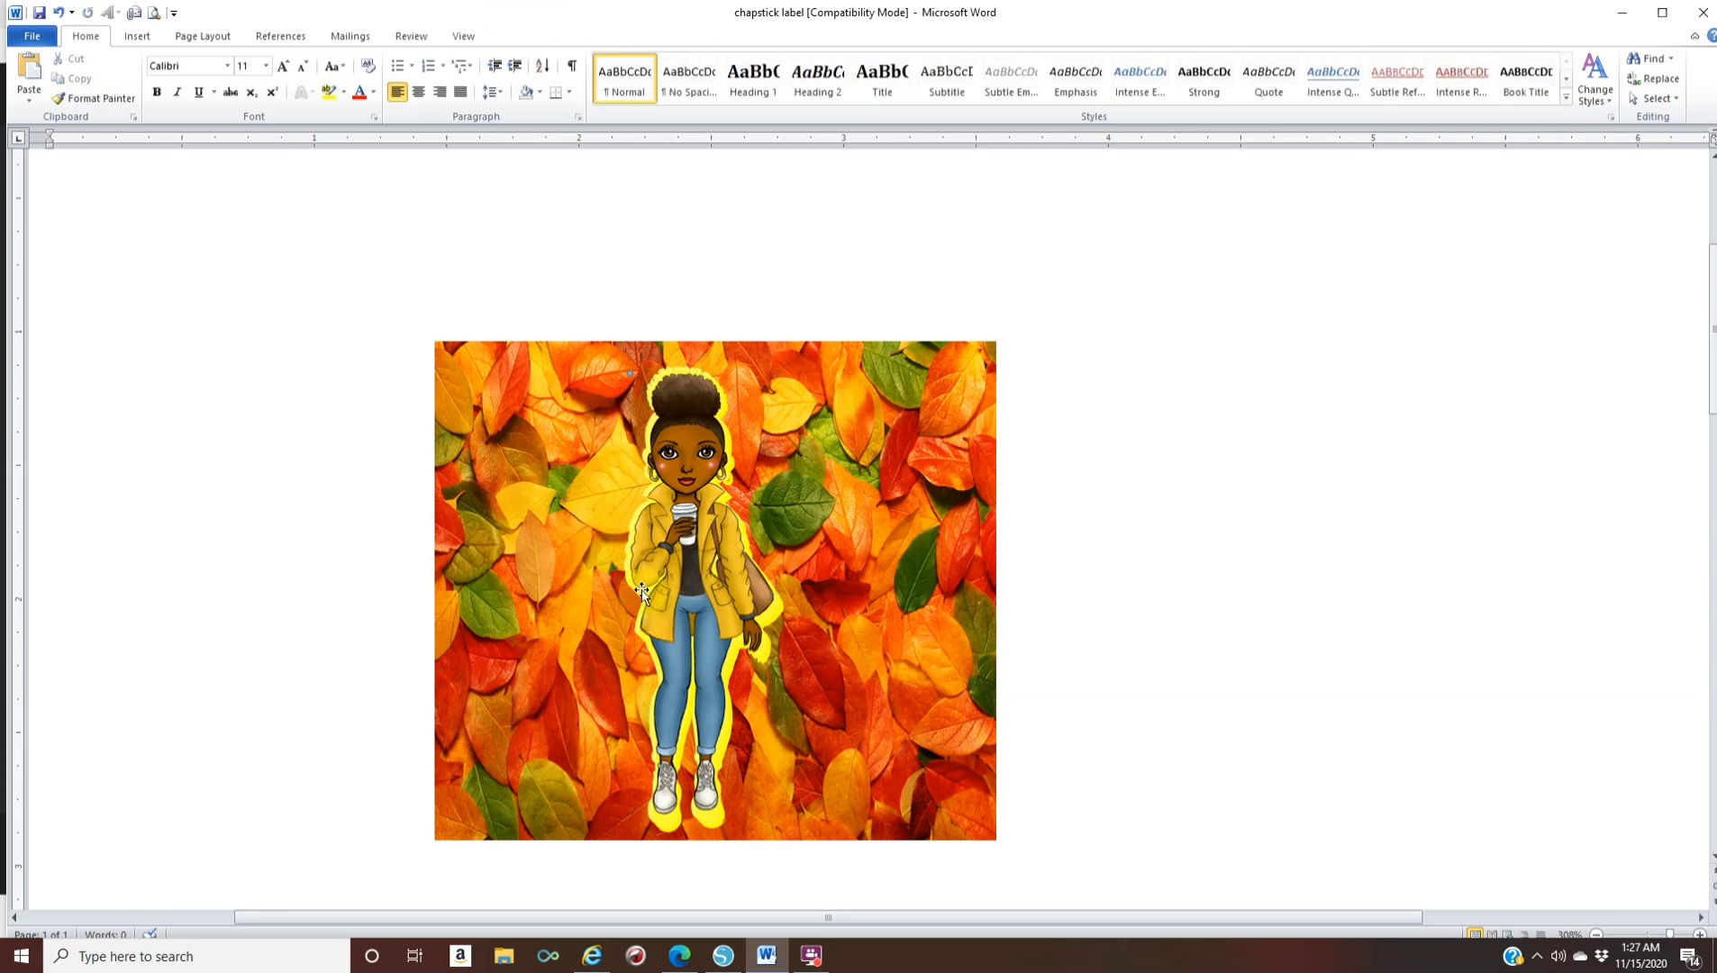
Group the front girl and the yellow silhouette again and deselect them
right_click(667, 824)
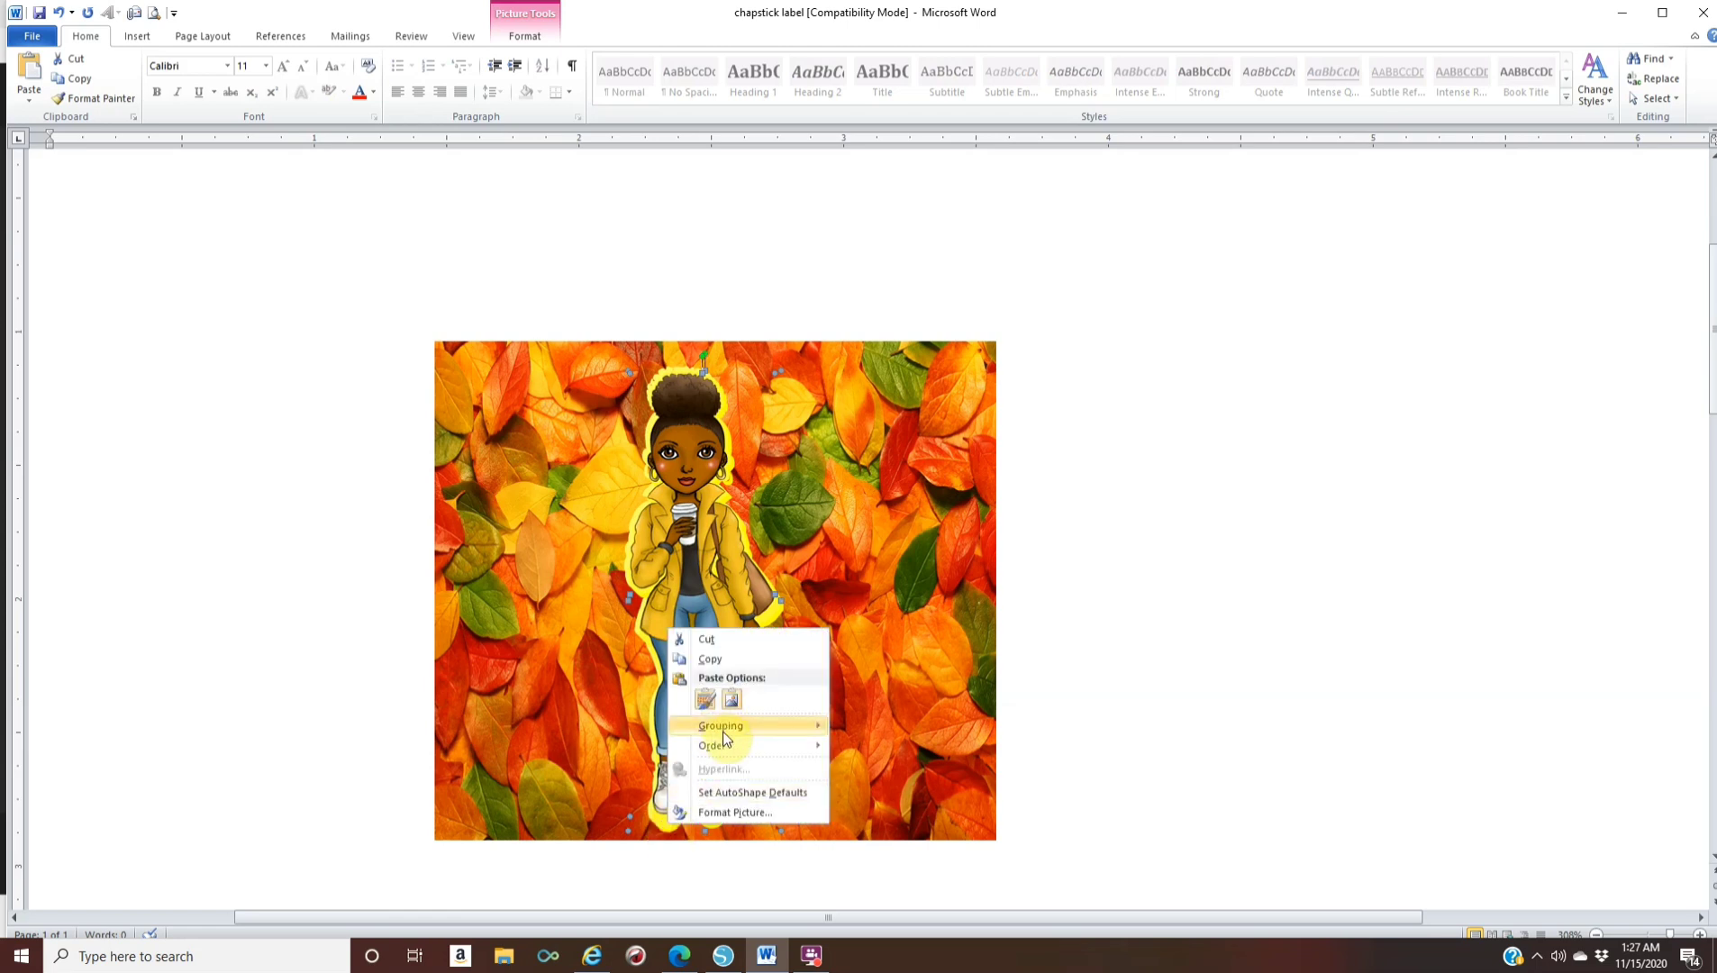
mouse_move(793, 725)
left_click(871, 728)
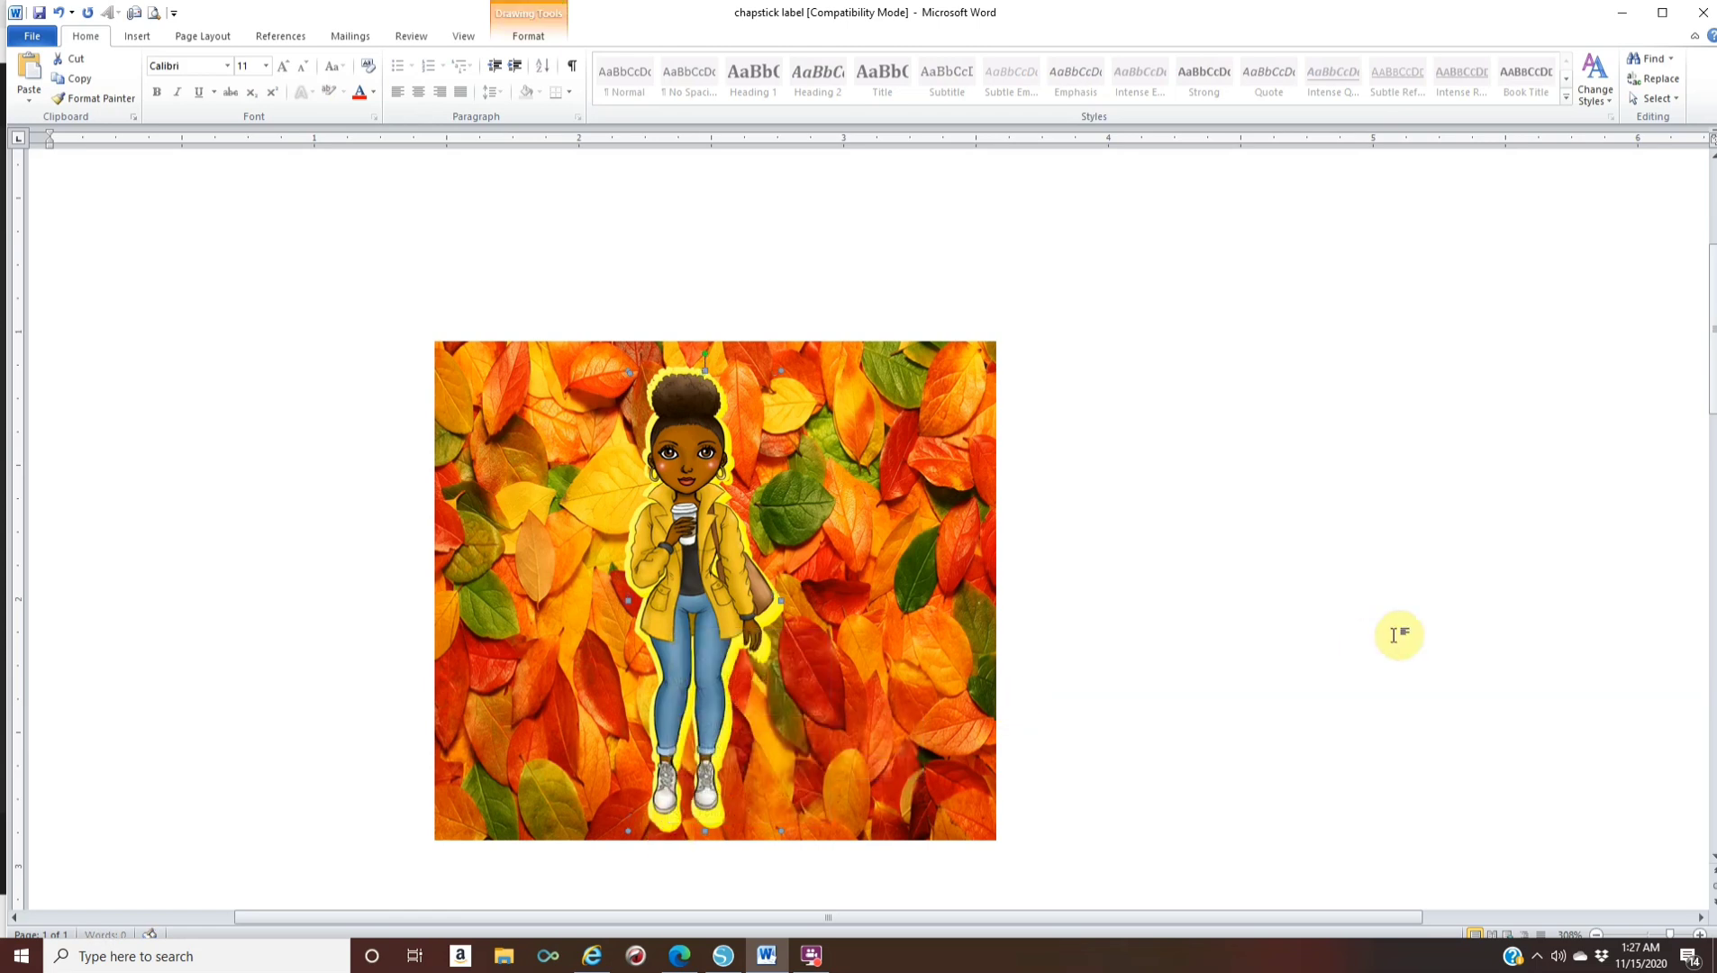
left_click(1399, 633)
scroll(1246, 556, "up", 1)
scroll(937, 412, "down", 1)
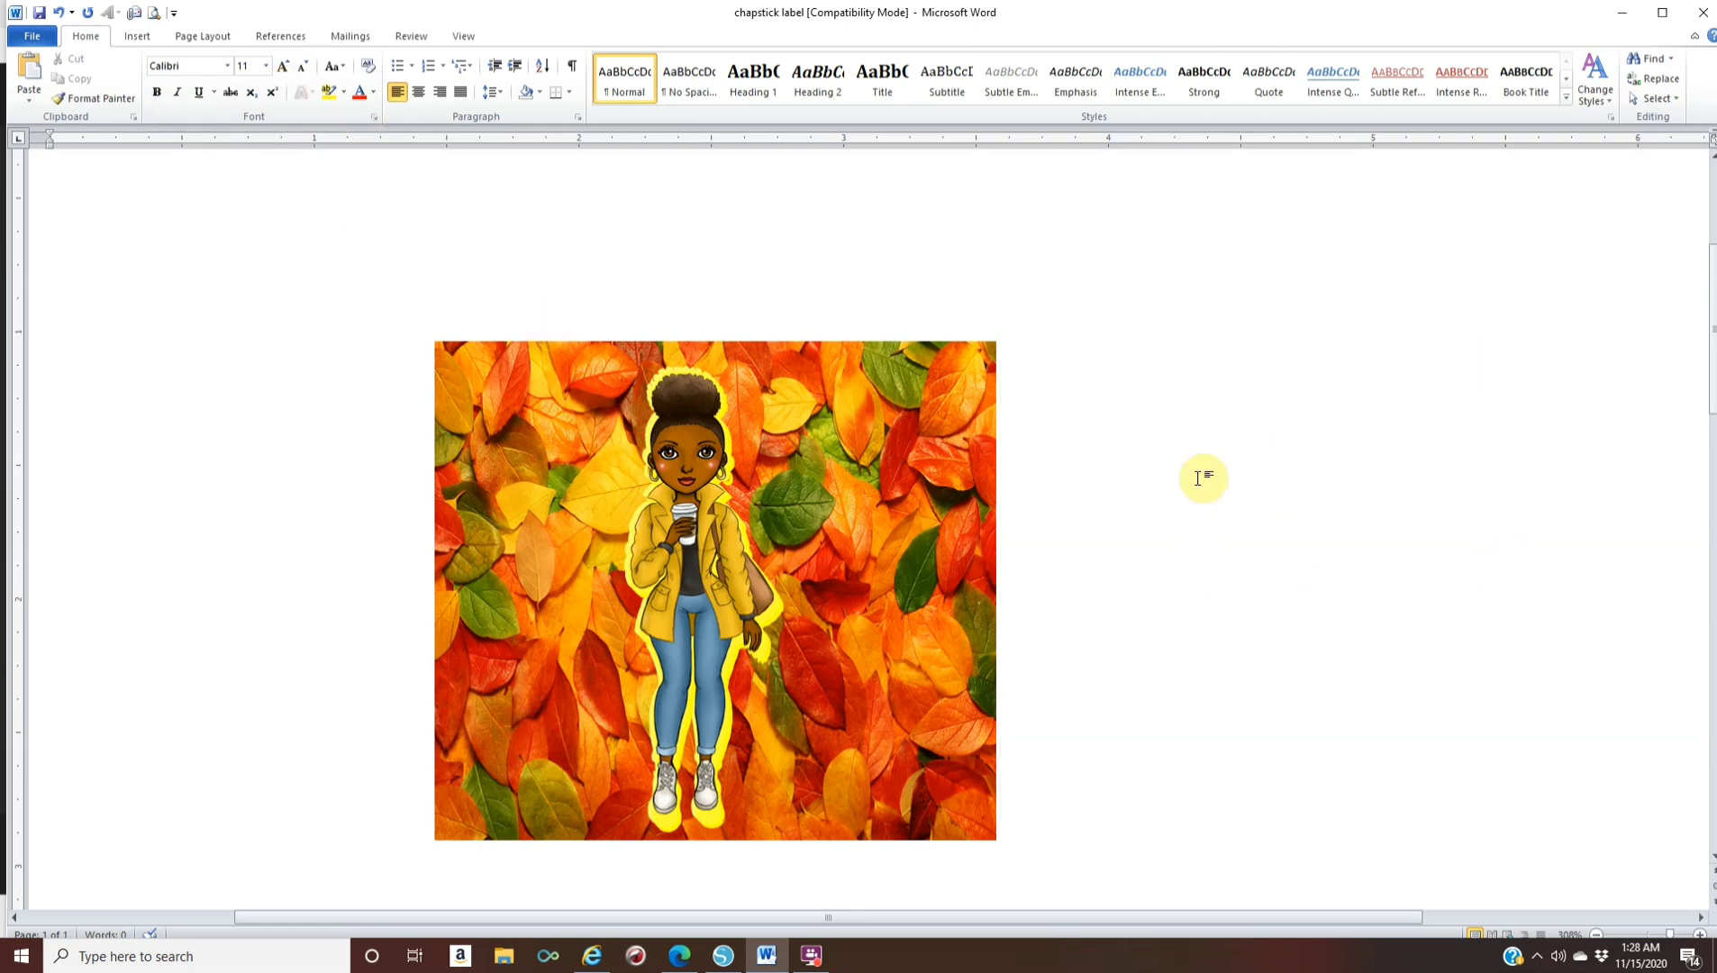
Start a new WordArt in the plain outlined style and set its font to BlowBrush
left_click(131, 36)
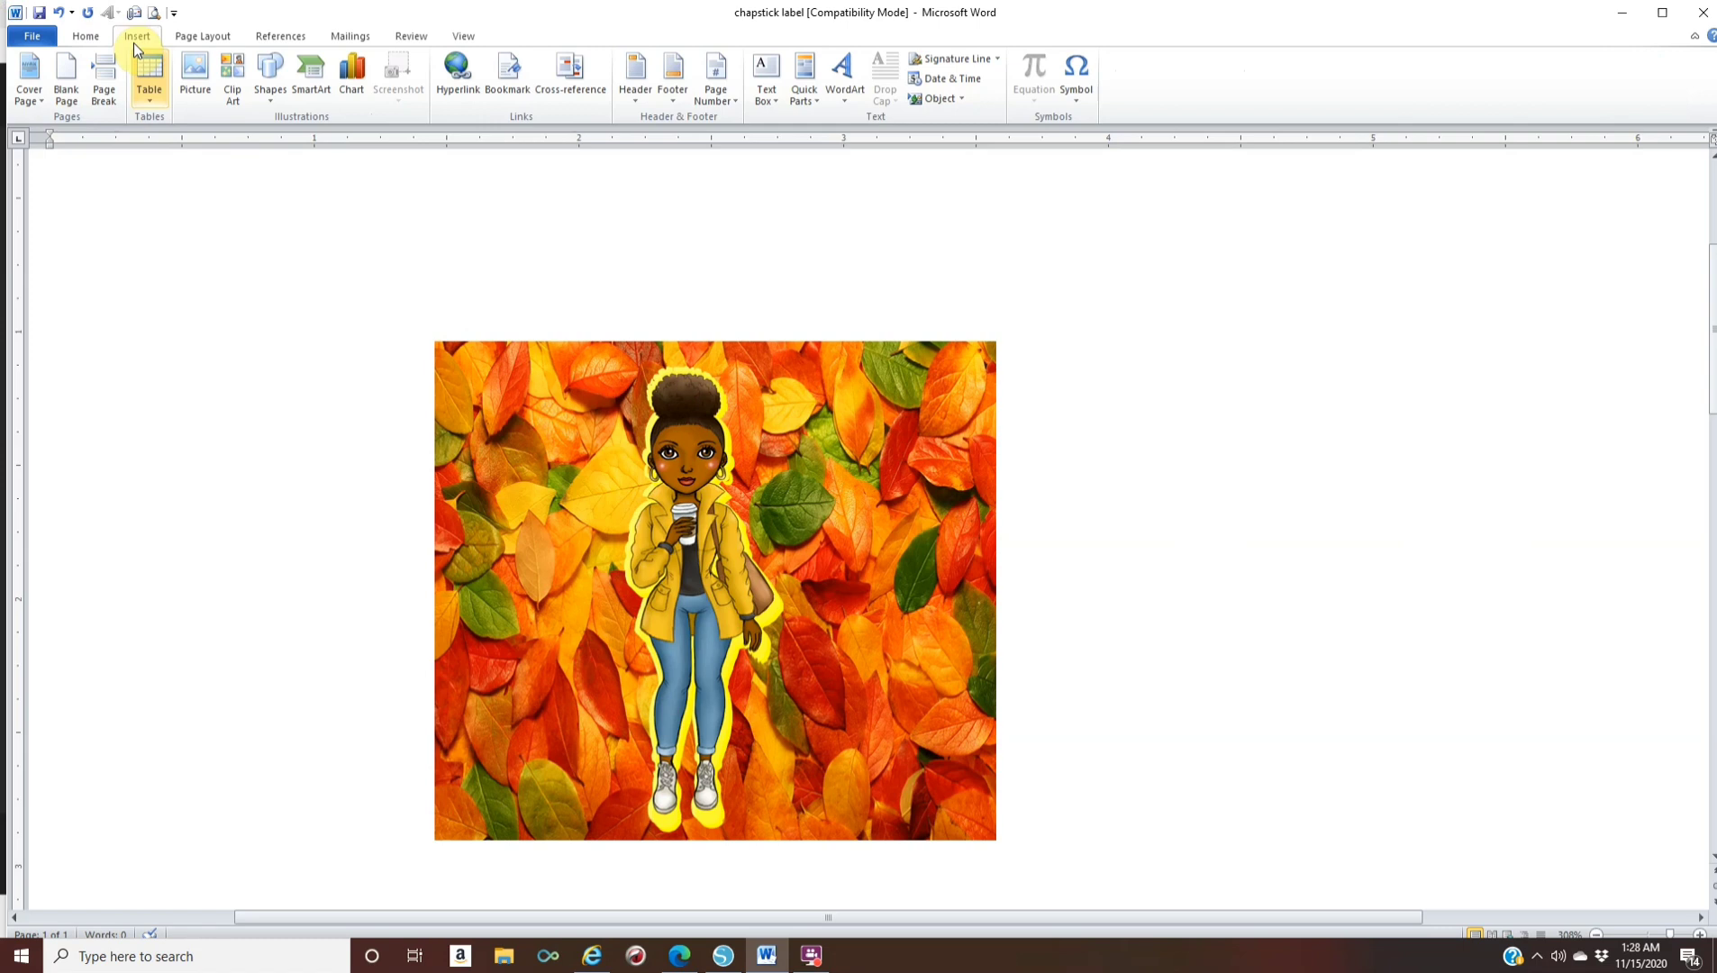
left_click(844, 77)
left_click(861, 131)
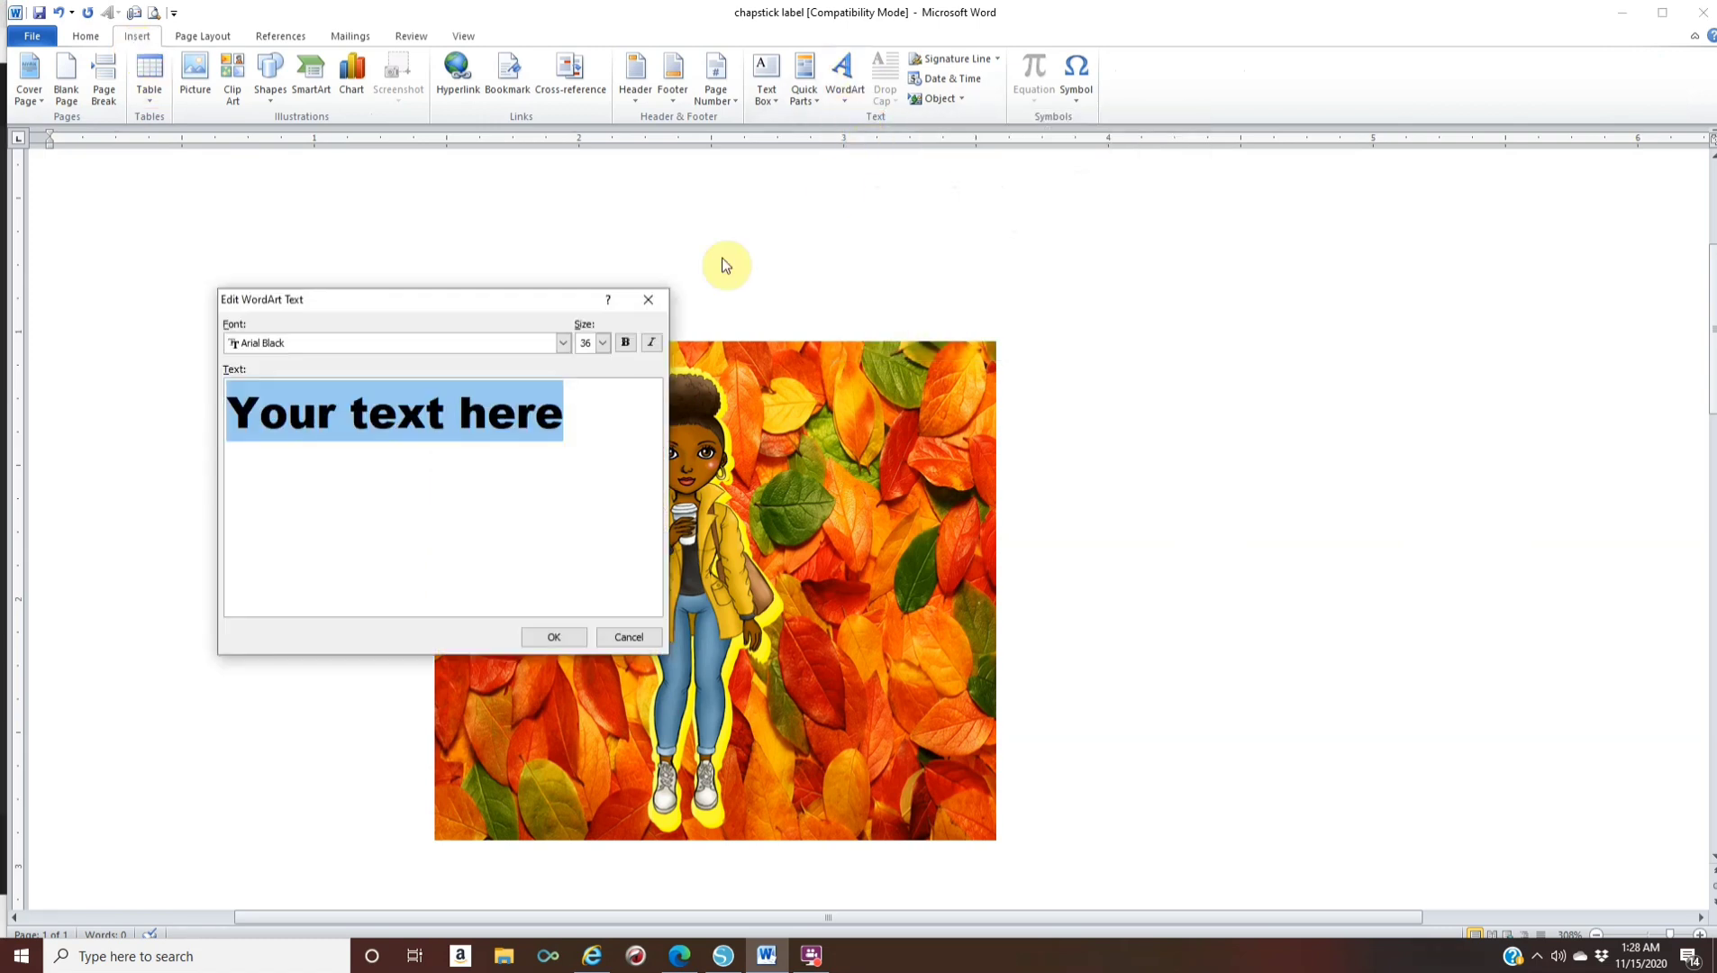
left_click(564, 344)
scroll(467, 395, "down", 1)
scroll(460, 398, "down", 5)
scroll(457, 397, "down", 5)
scroll(450, 399, "down", 7)
scroll(443, 399, "down", 5)
left_click(297, 378)
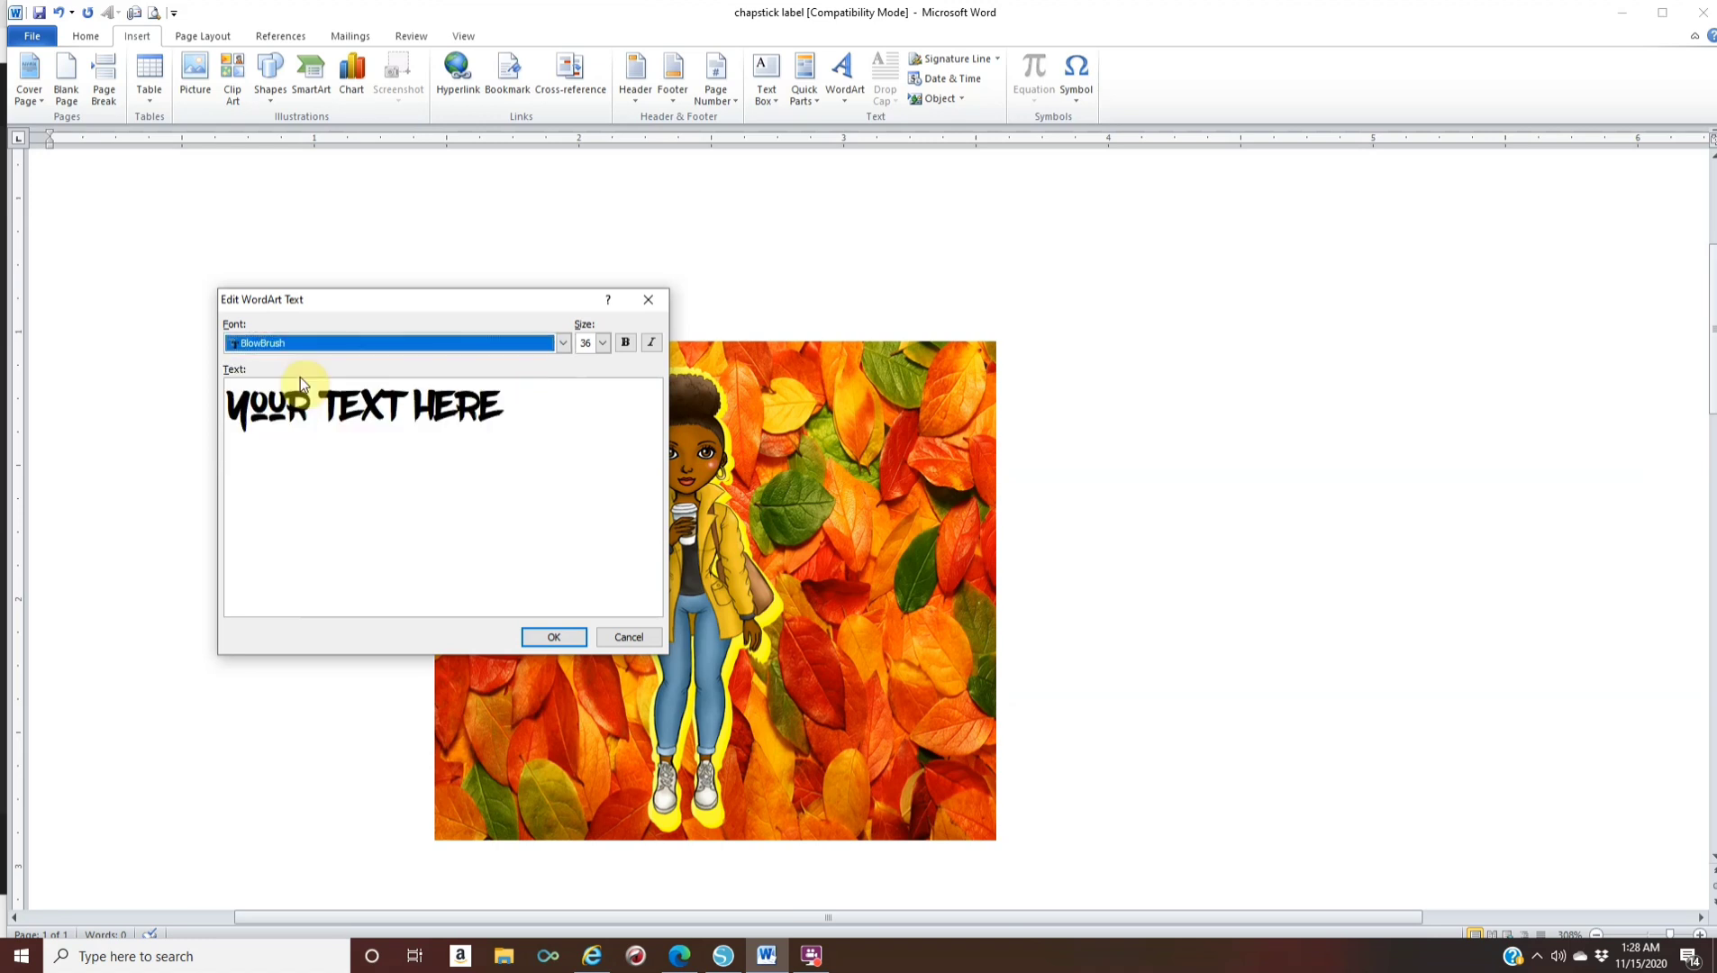
Enter BLESSED as the WordArt text and insert it into the document
type("B")
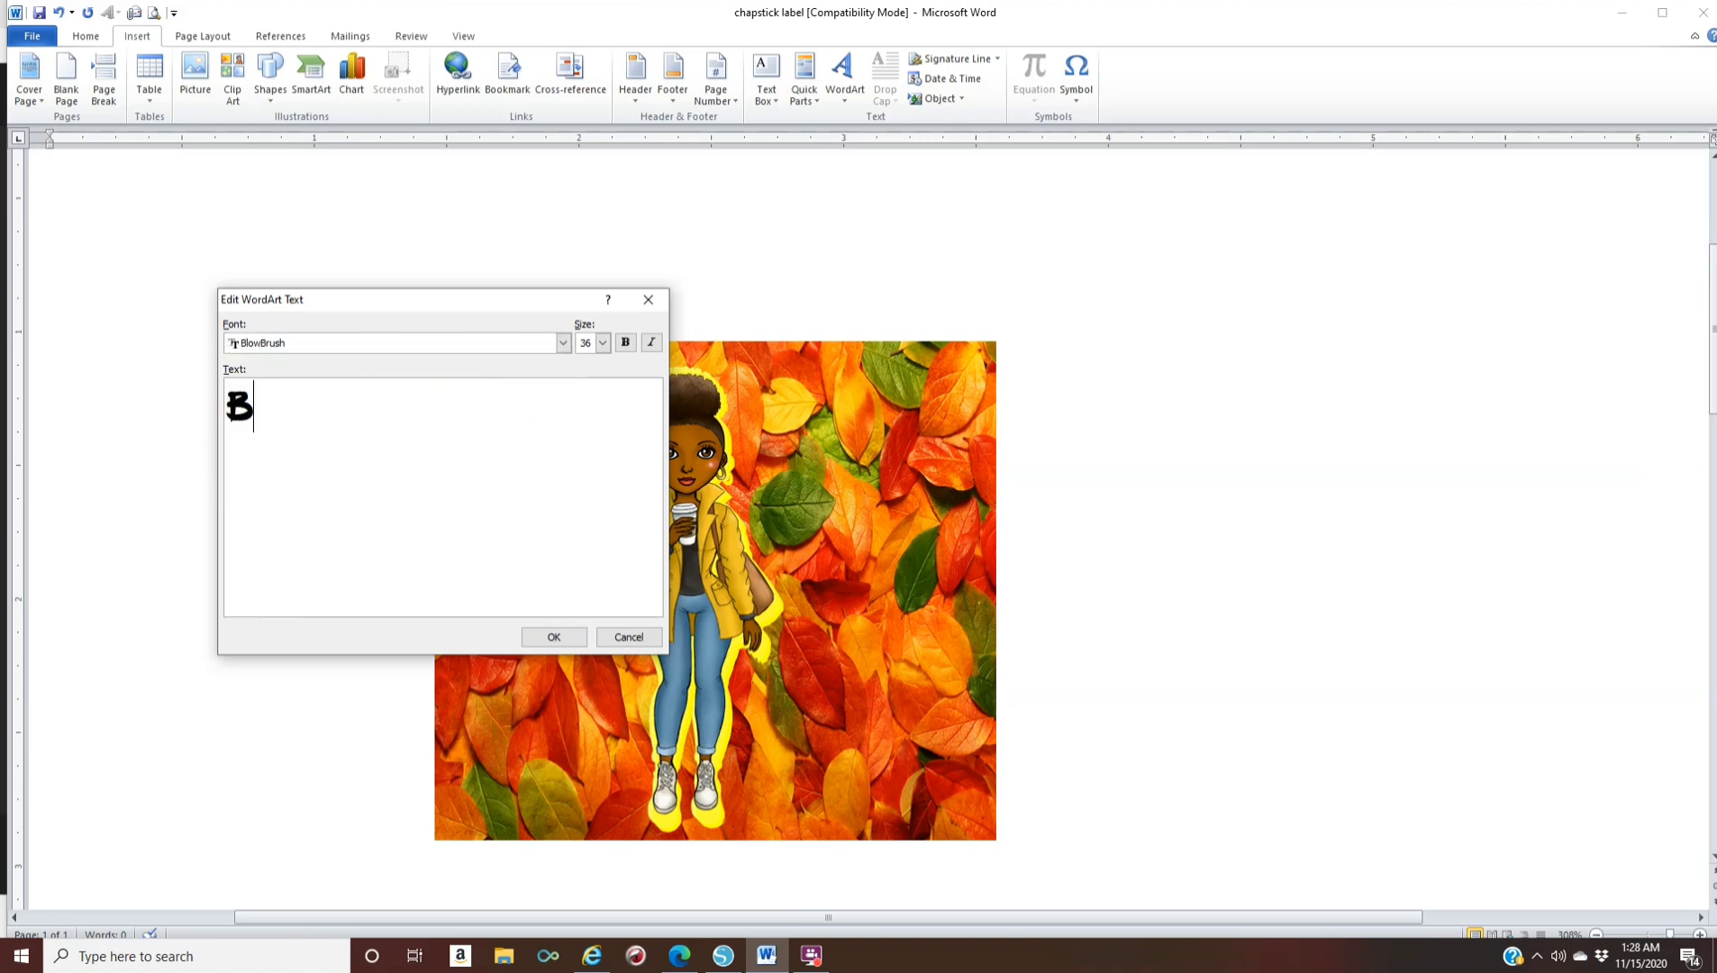
type("LESSED")
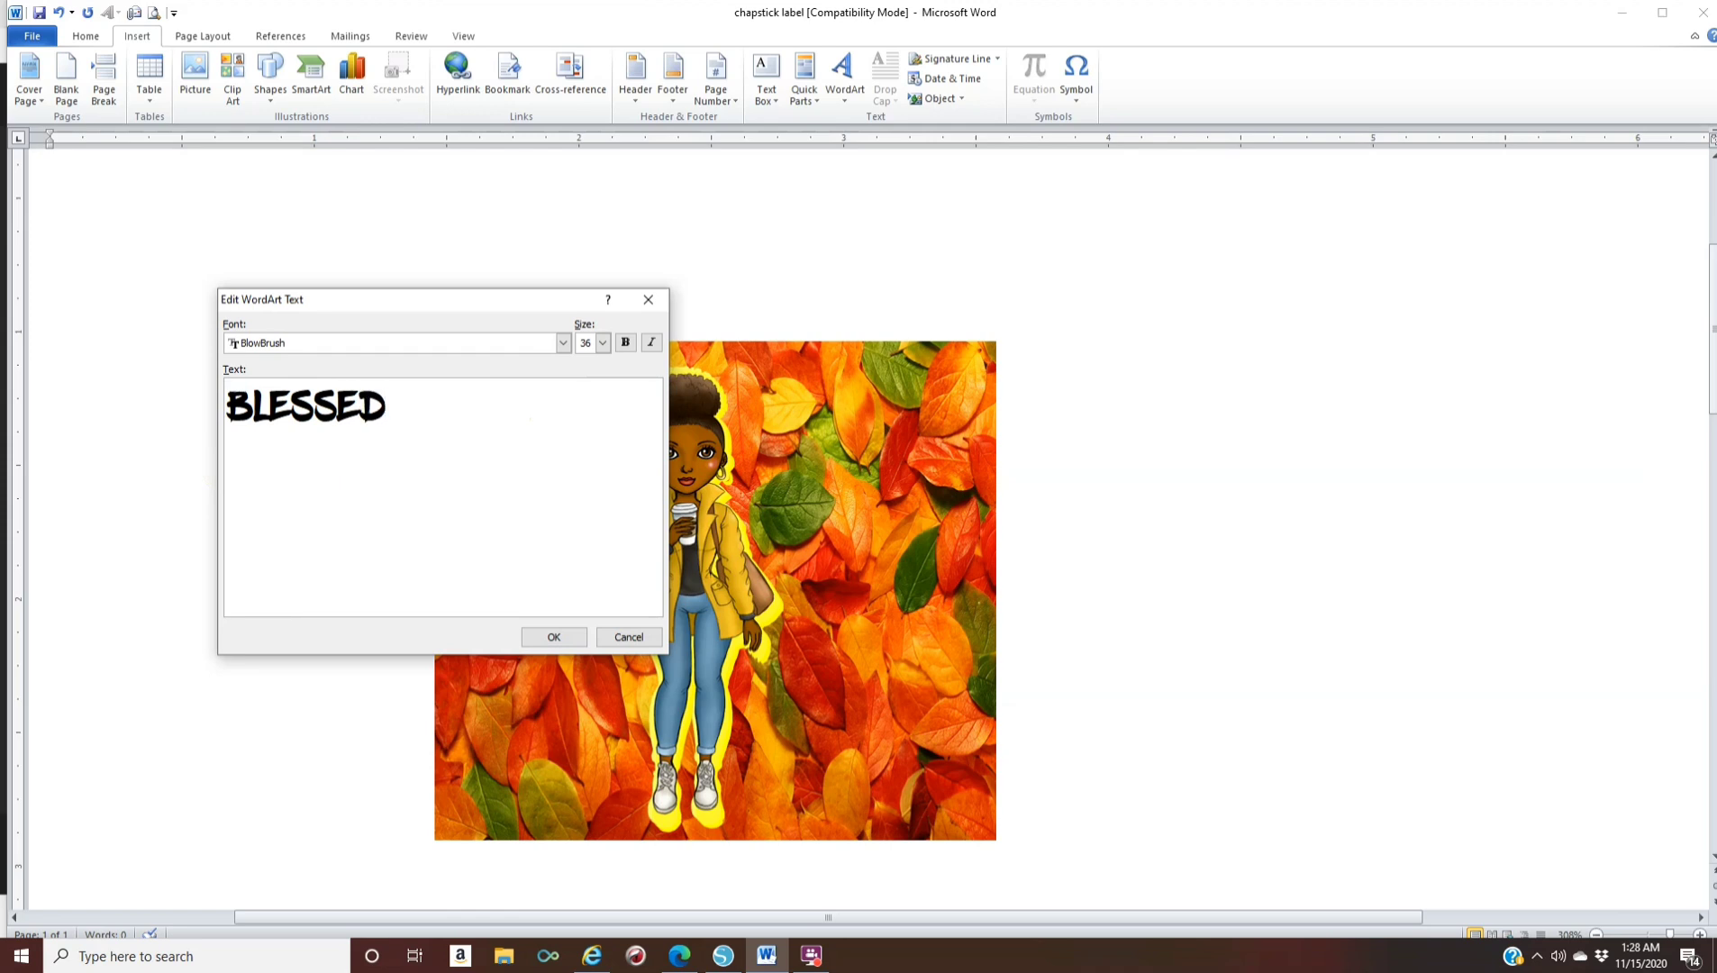
left_click(552, 636)
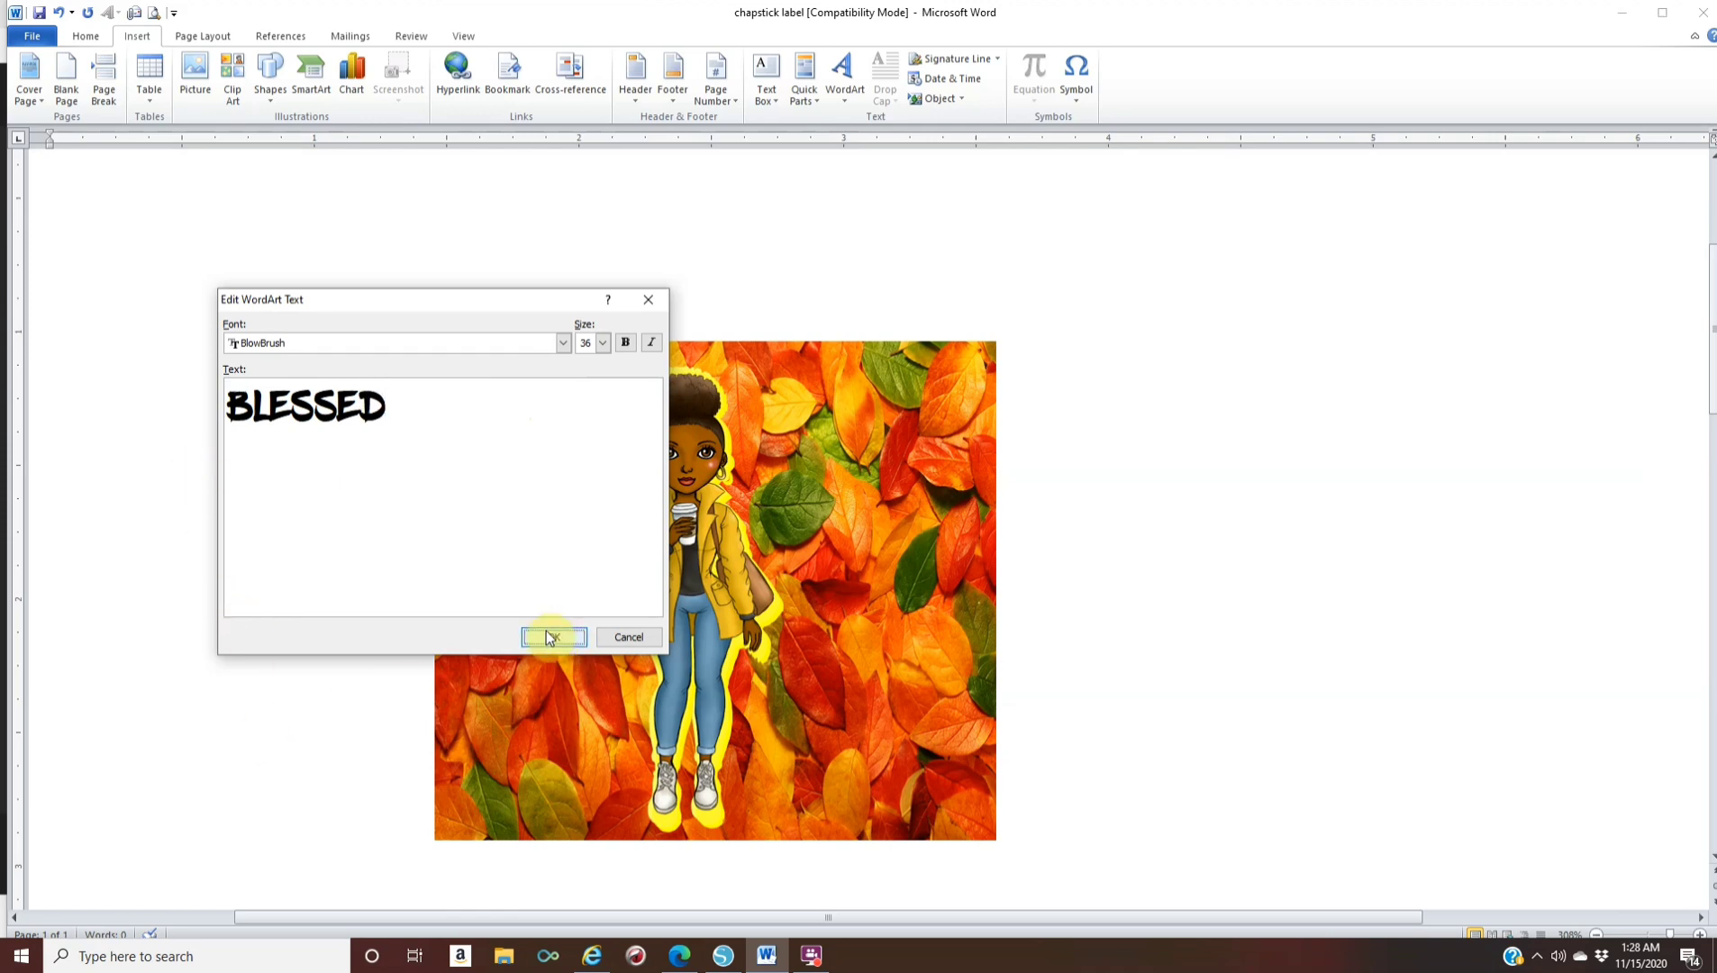
Set the BLESSED WordArt's wrapping to In Front of Text and move it to the right edge of the leaf background
left_click(965, 91)
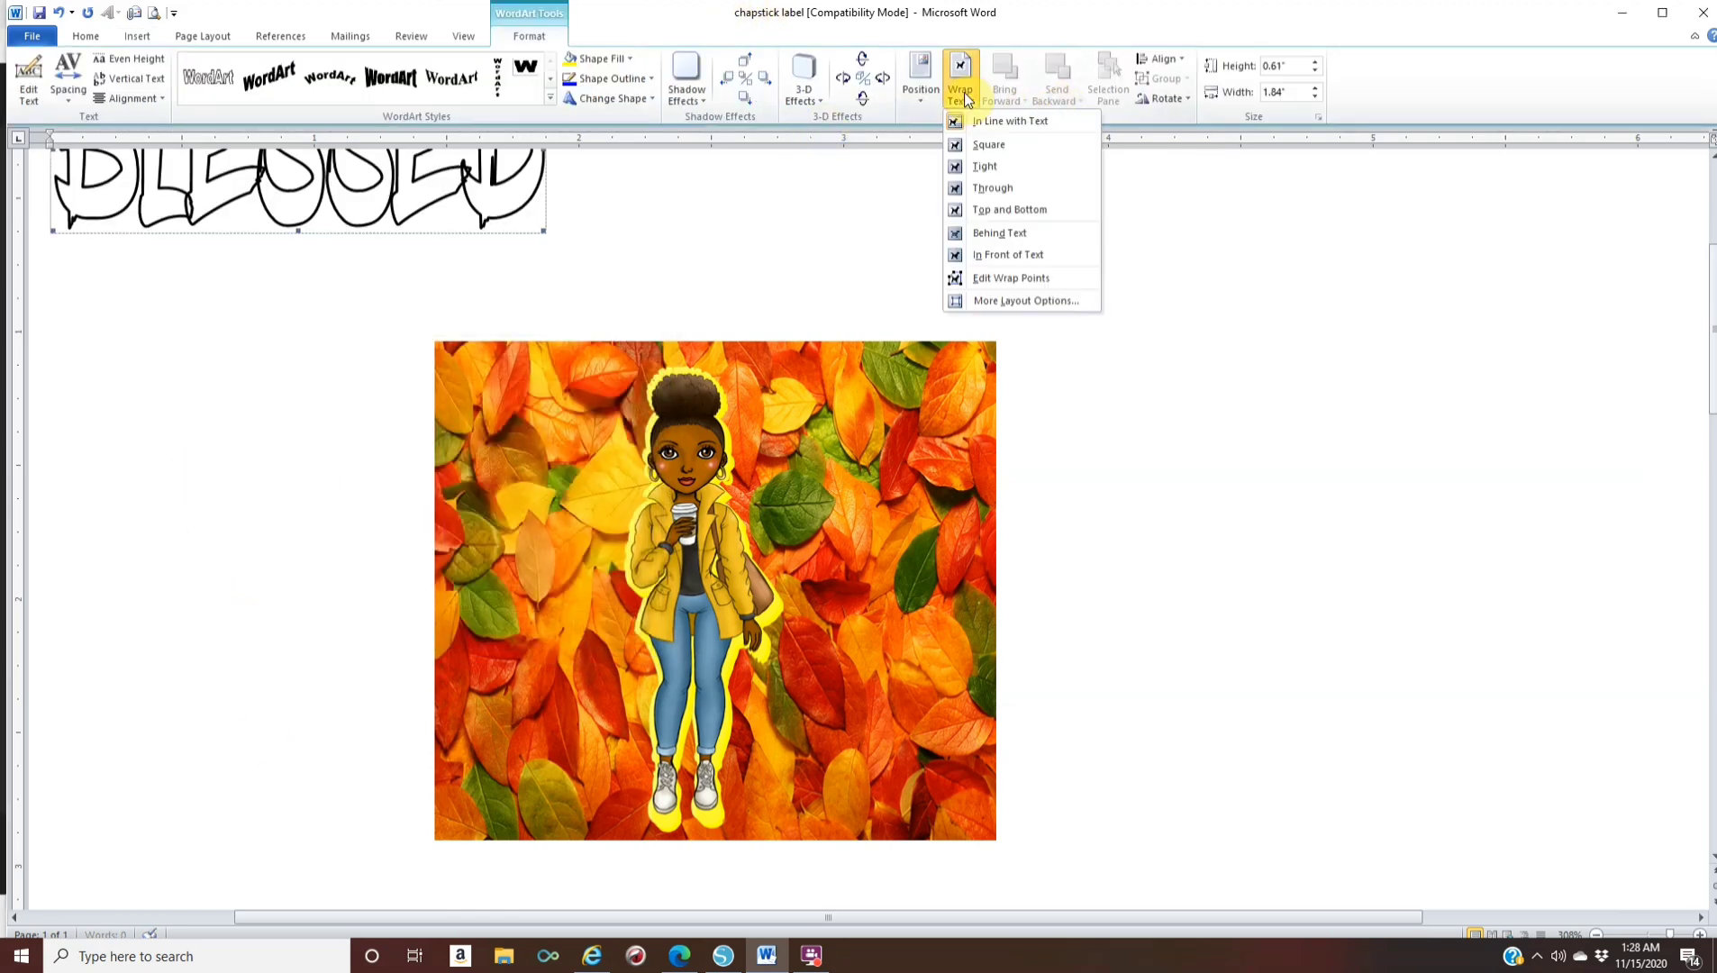
left_click(1019, 253)
left_click_drag(491, 180, 1408, 602)
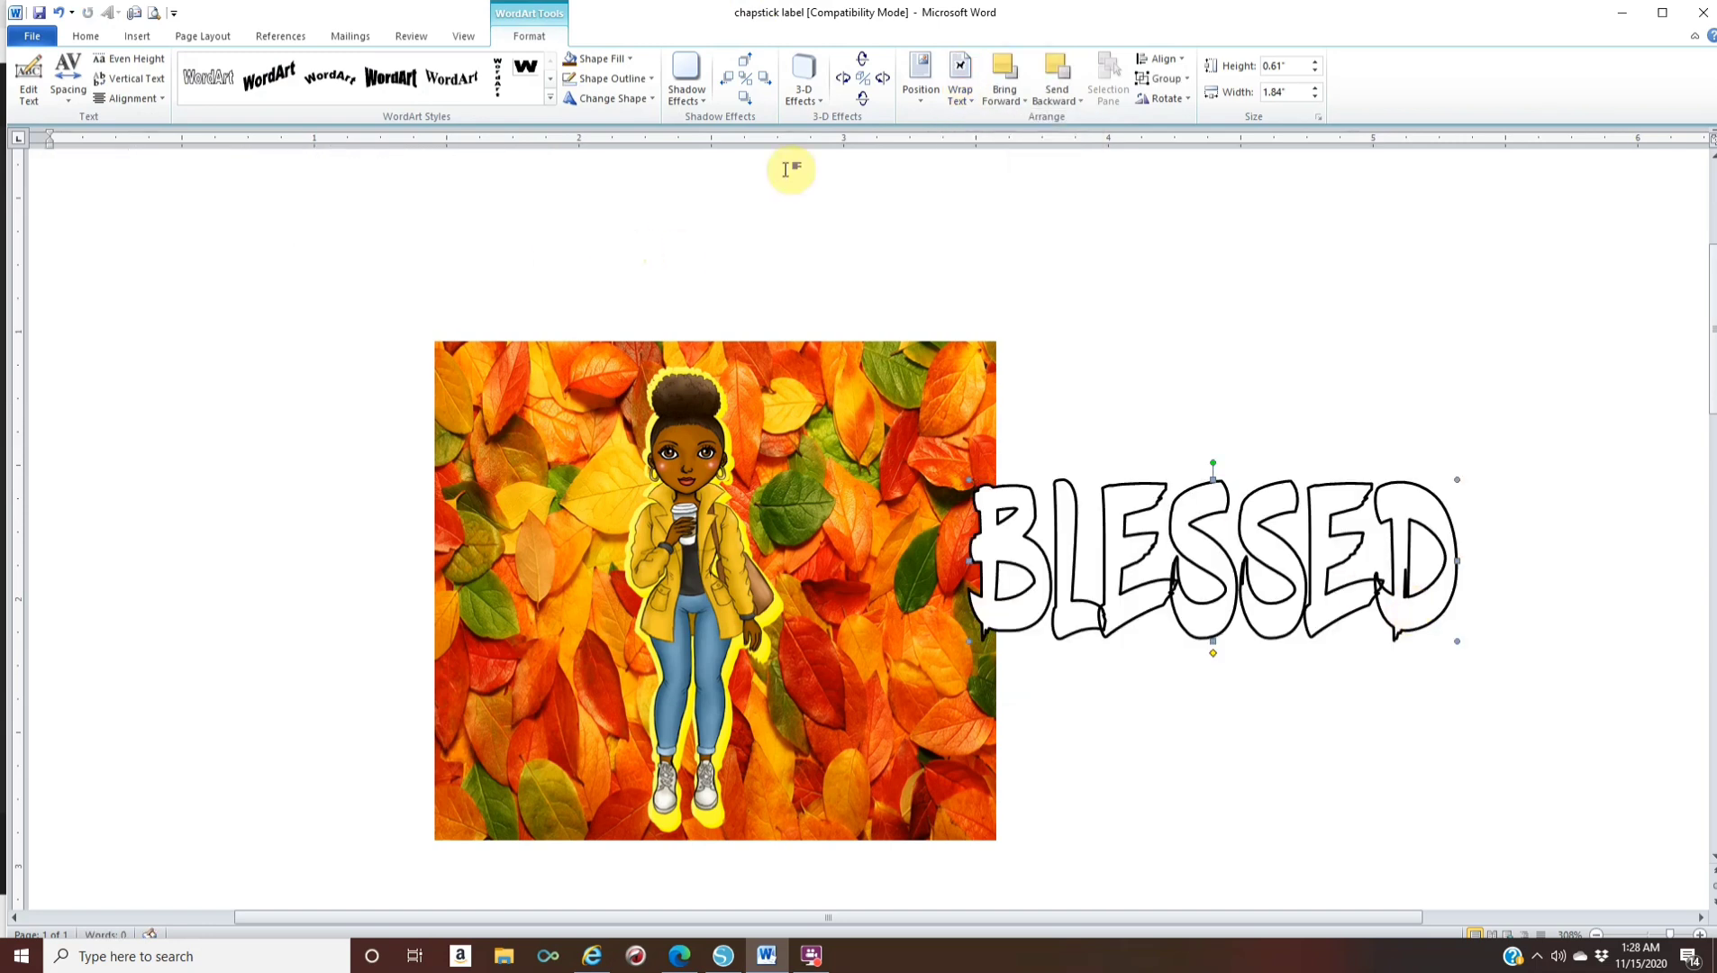
Fill the BLESSED WordArt with the dark red from the recent colors and remove its outline
left_click(602, 60)
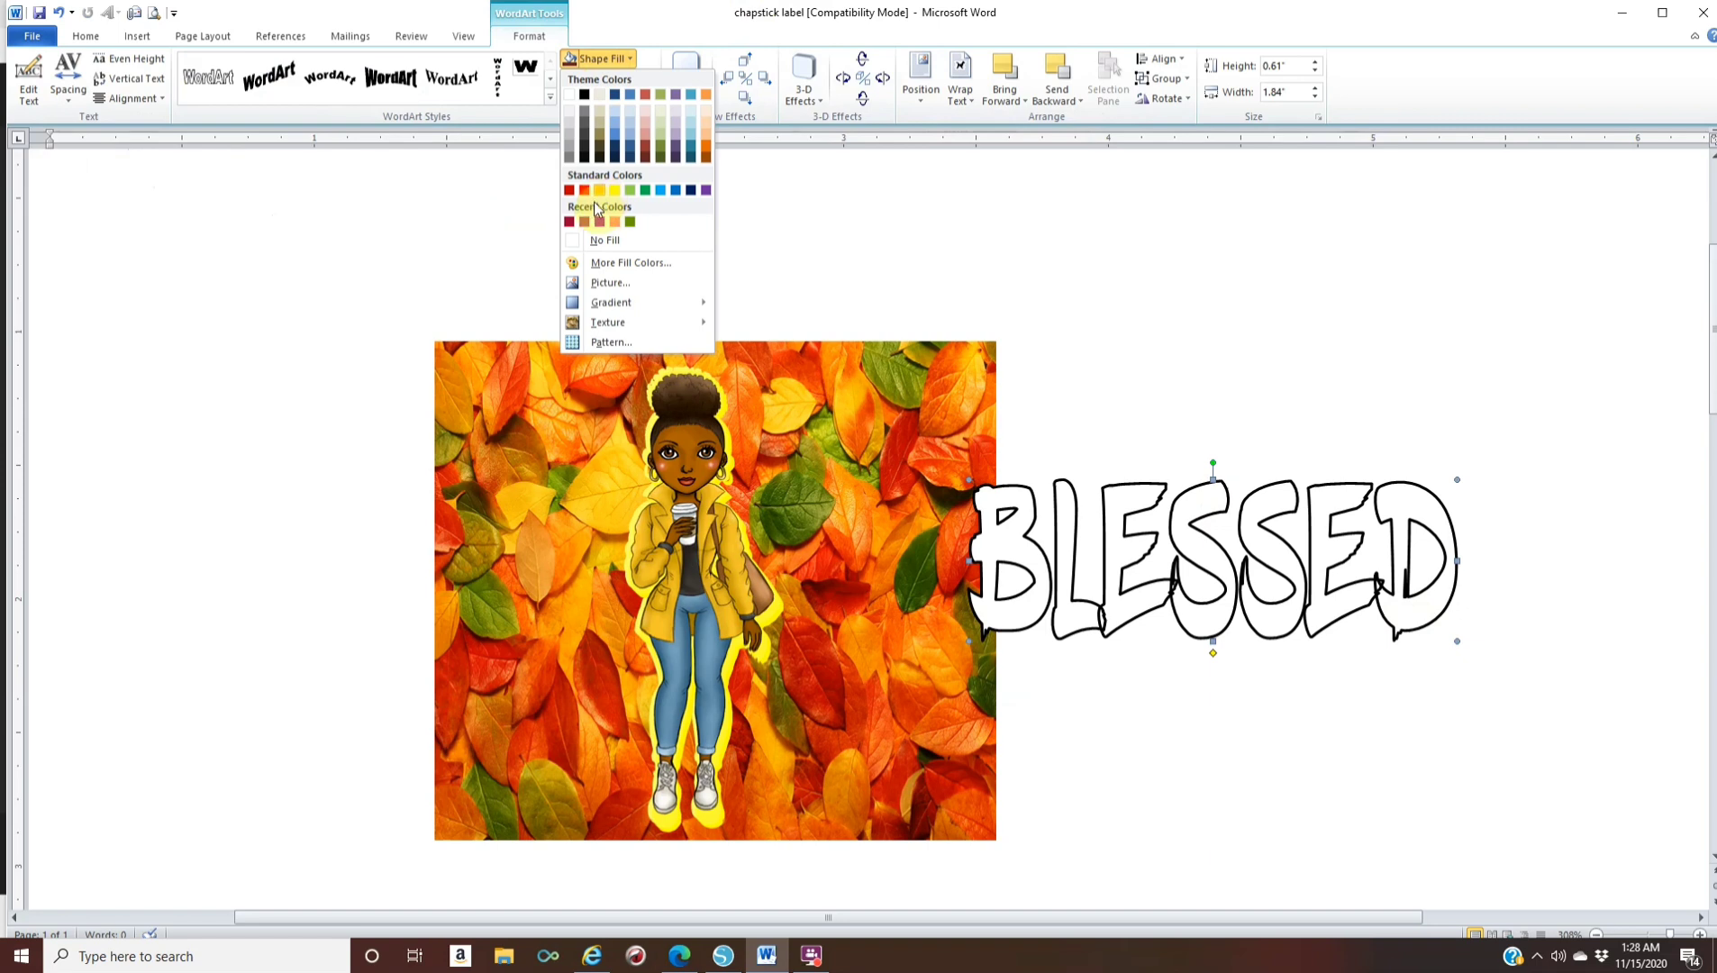
left_click(571, 221)
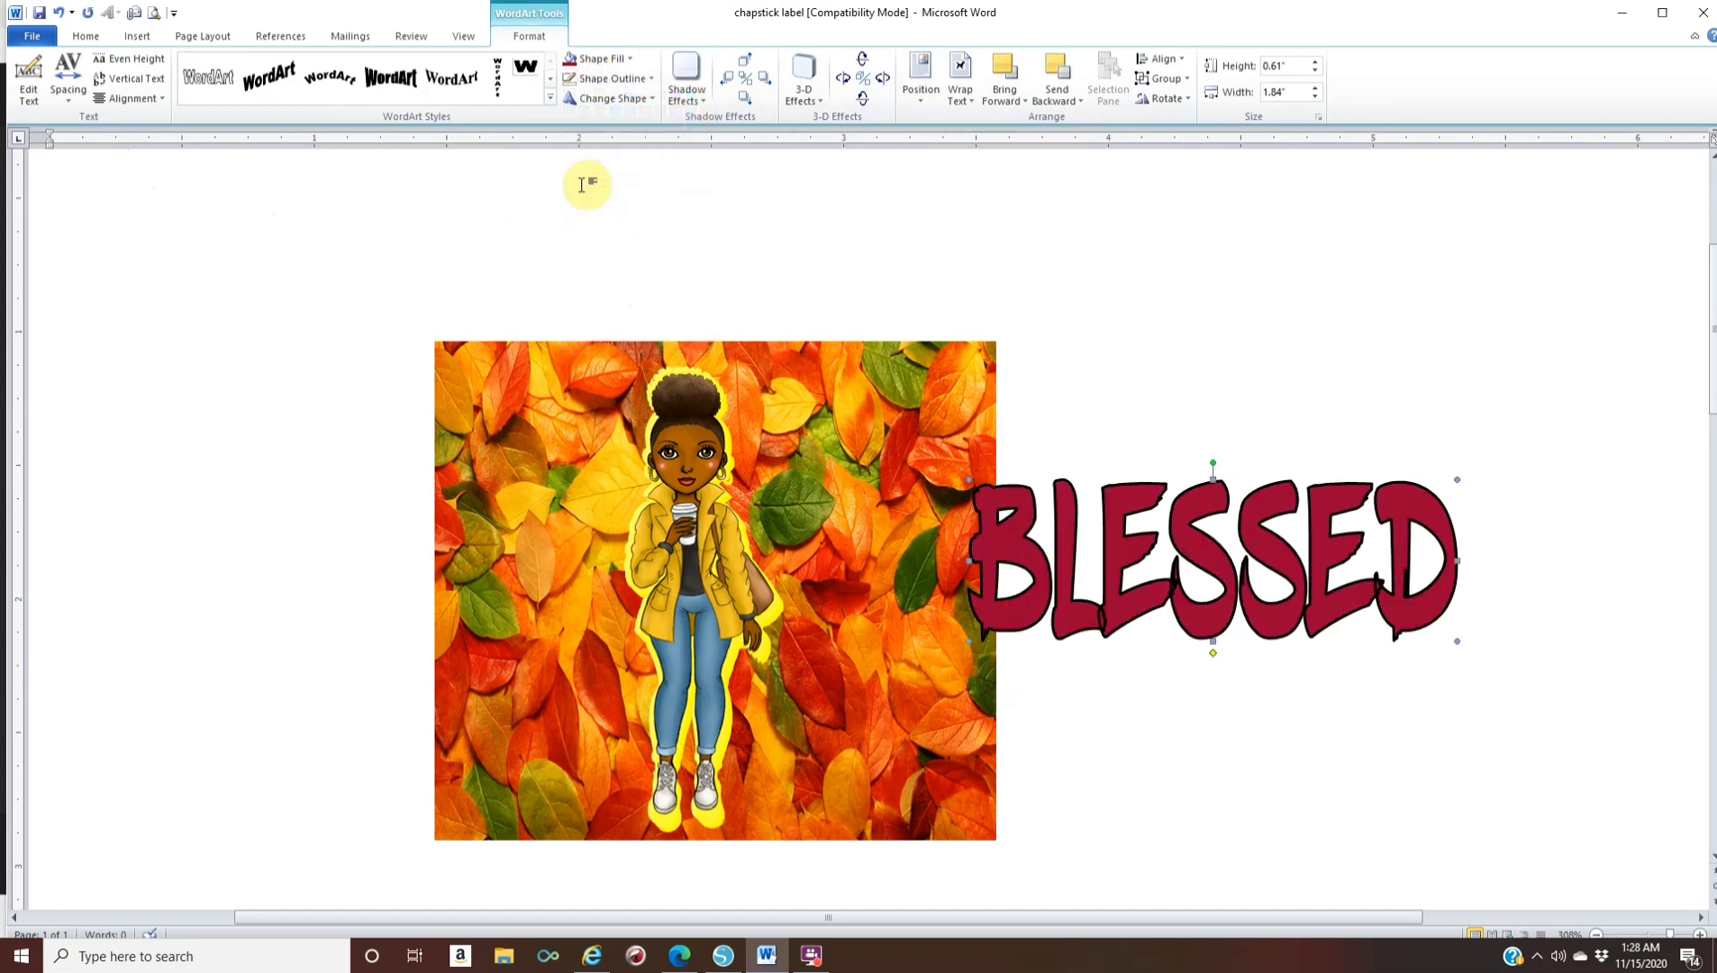
left_click(612, 79)
left_click(621, 264)
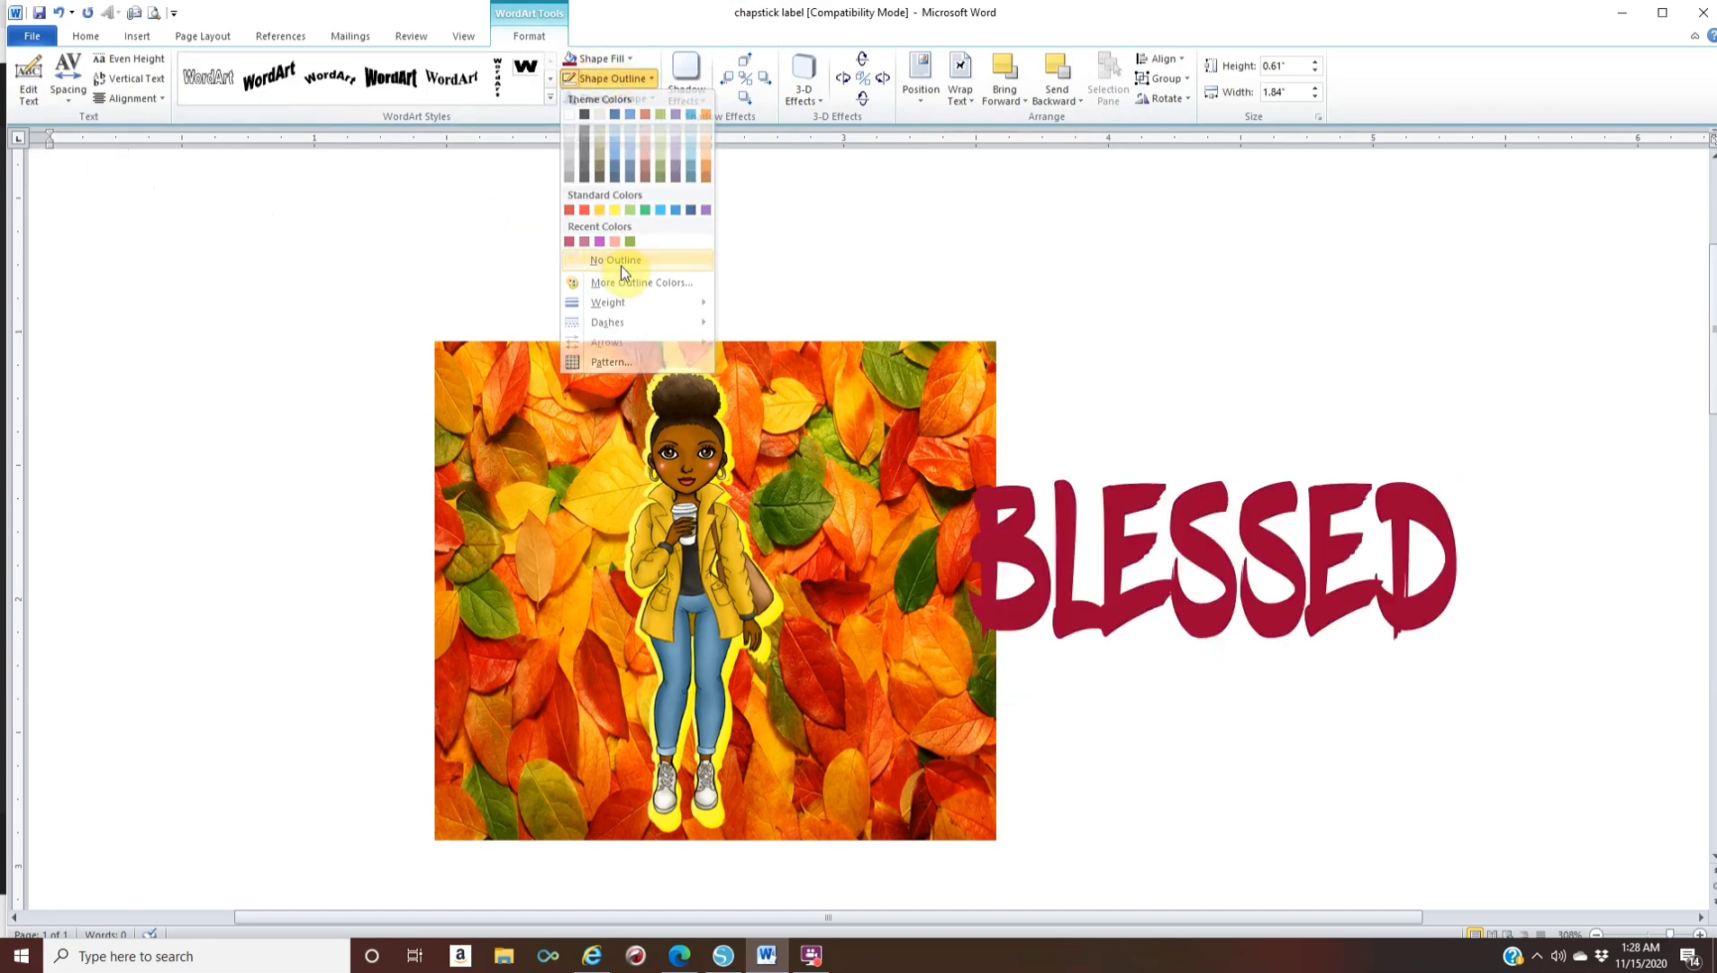
Apply the fifth additional shadow style to the BLESSED WordArt and color the shadow standard light green
left_click(690, 97)
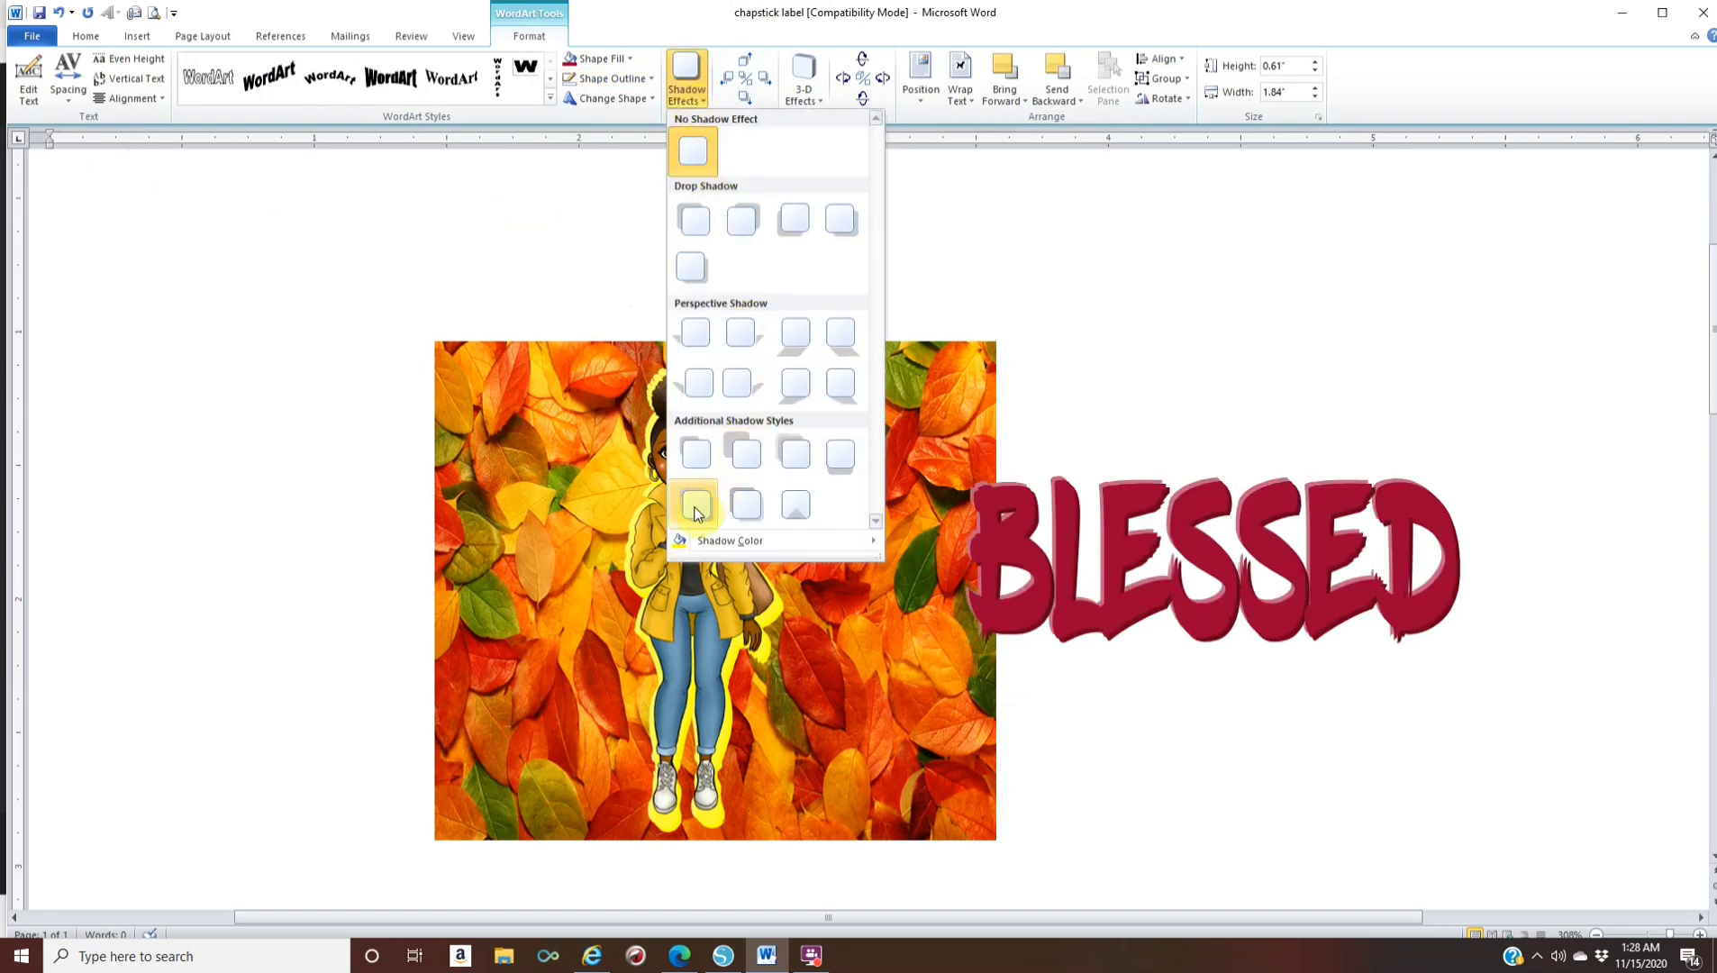
left_click(695, 507)
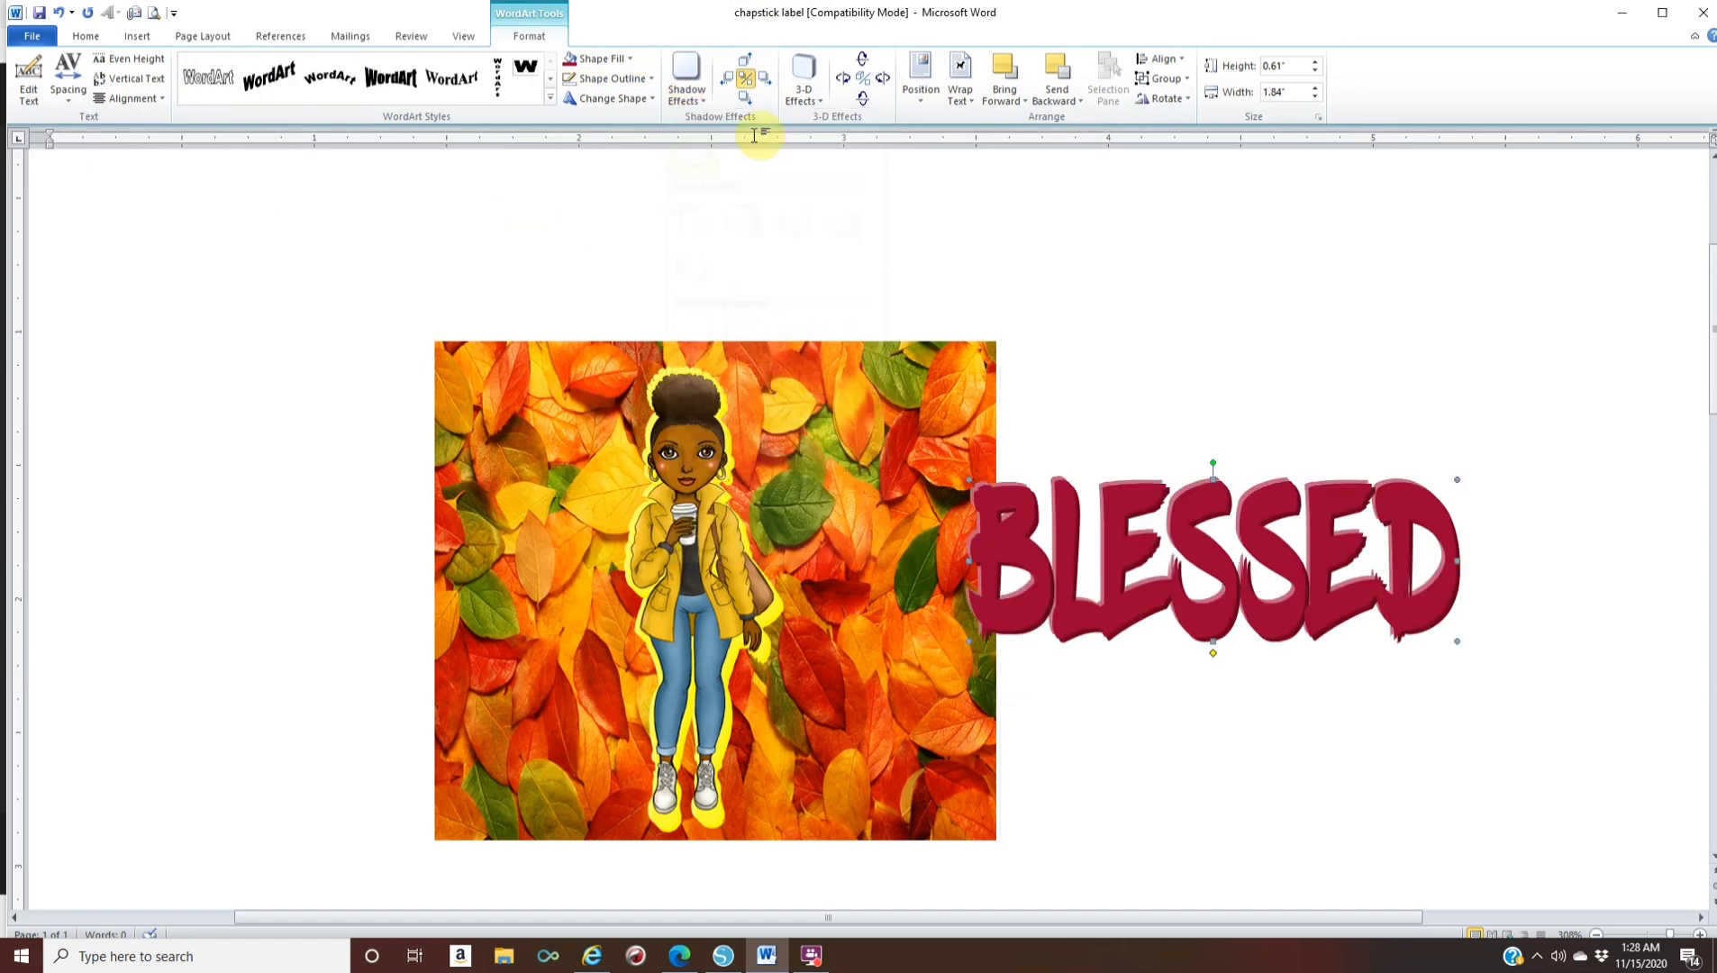
left_click(692, 94)
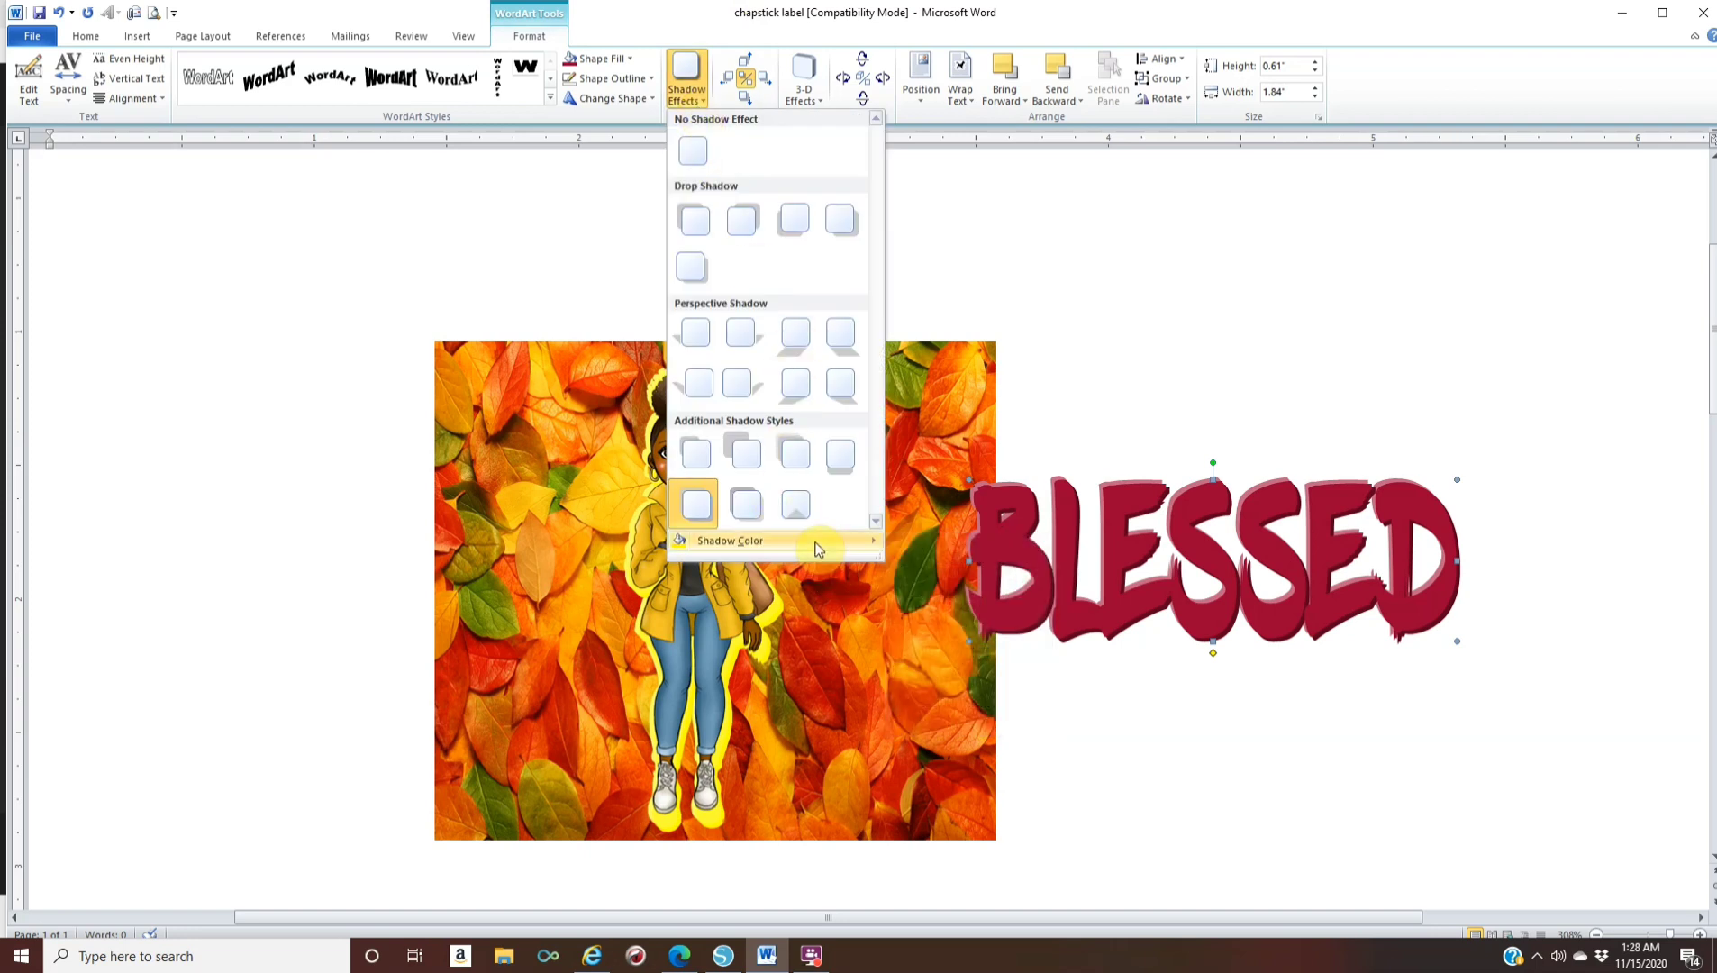
mouse_move(828, 549)
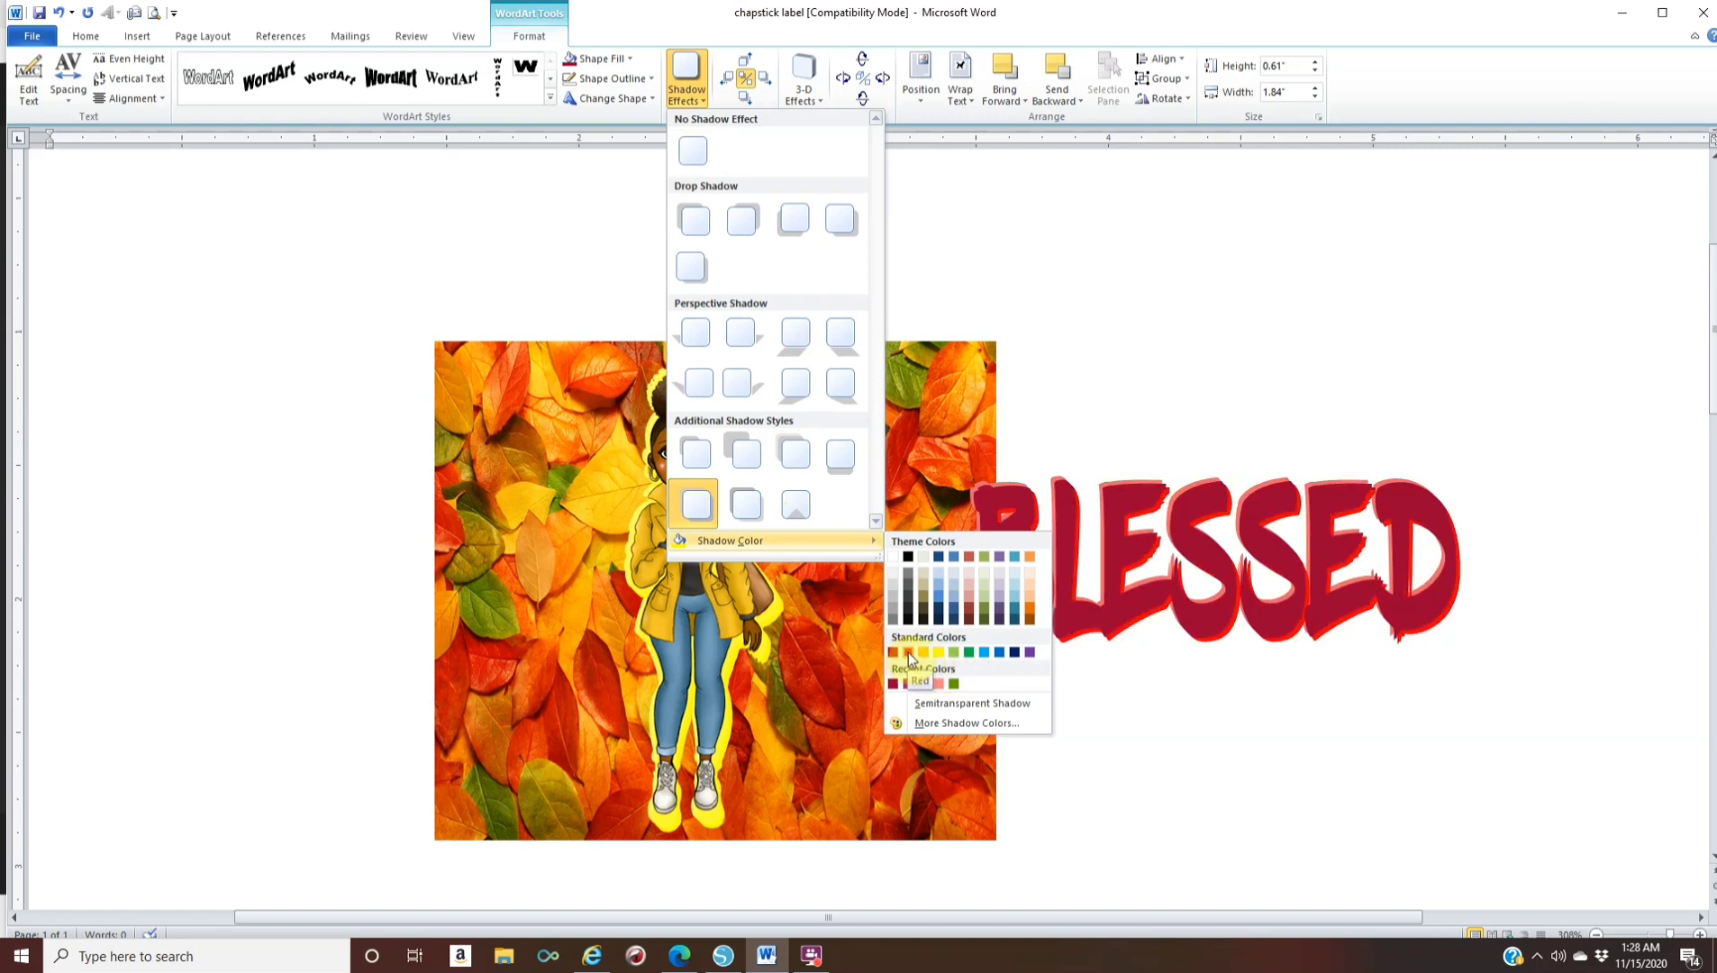
left_click(958, 653)
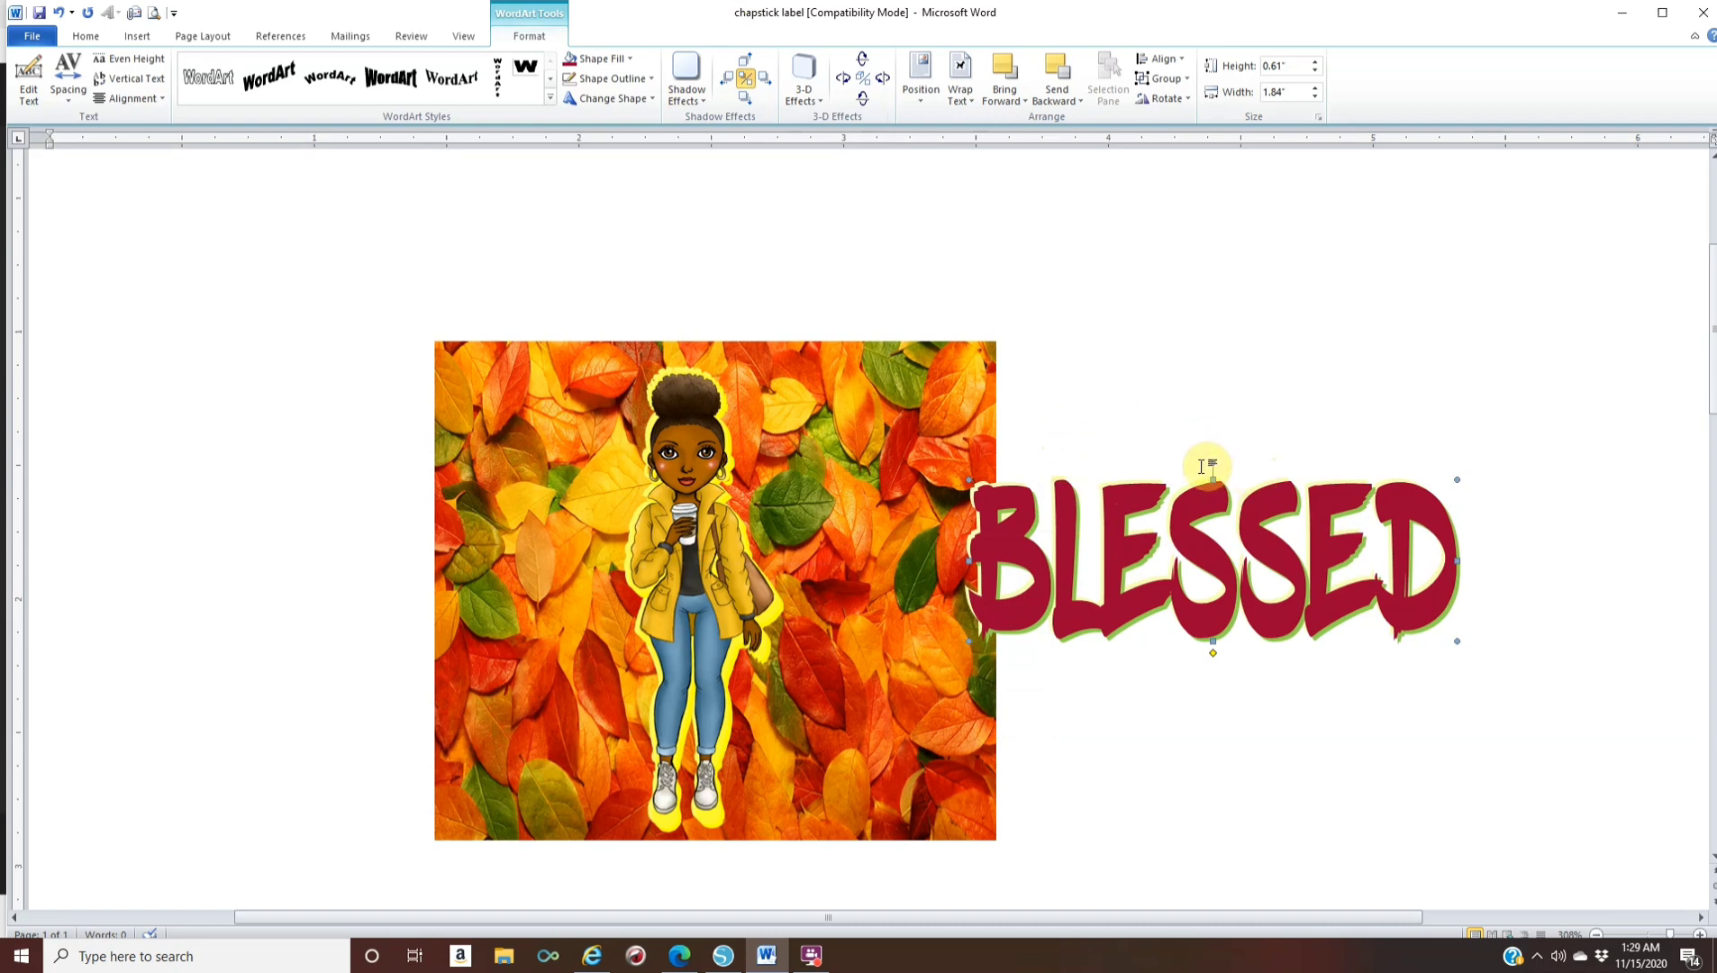
Rotate the BLESSED WordArt 90 degrees clockwise to read downward and move it onto the leaf background beside the girl
left_click_drag(1214, 463, 1422, 547)
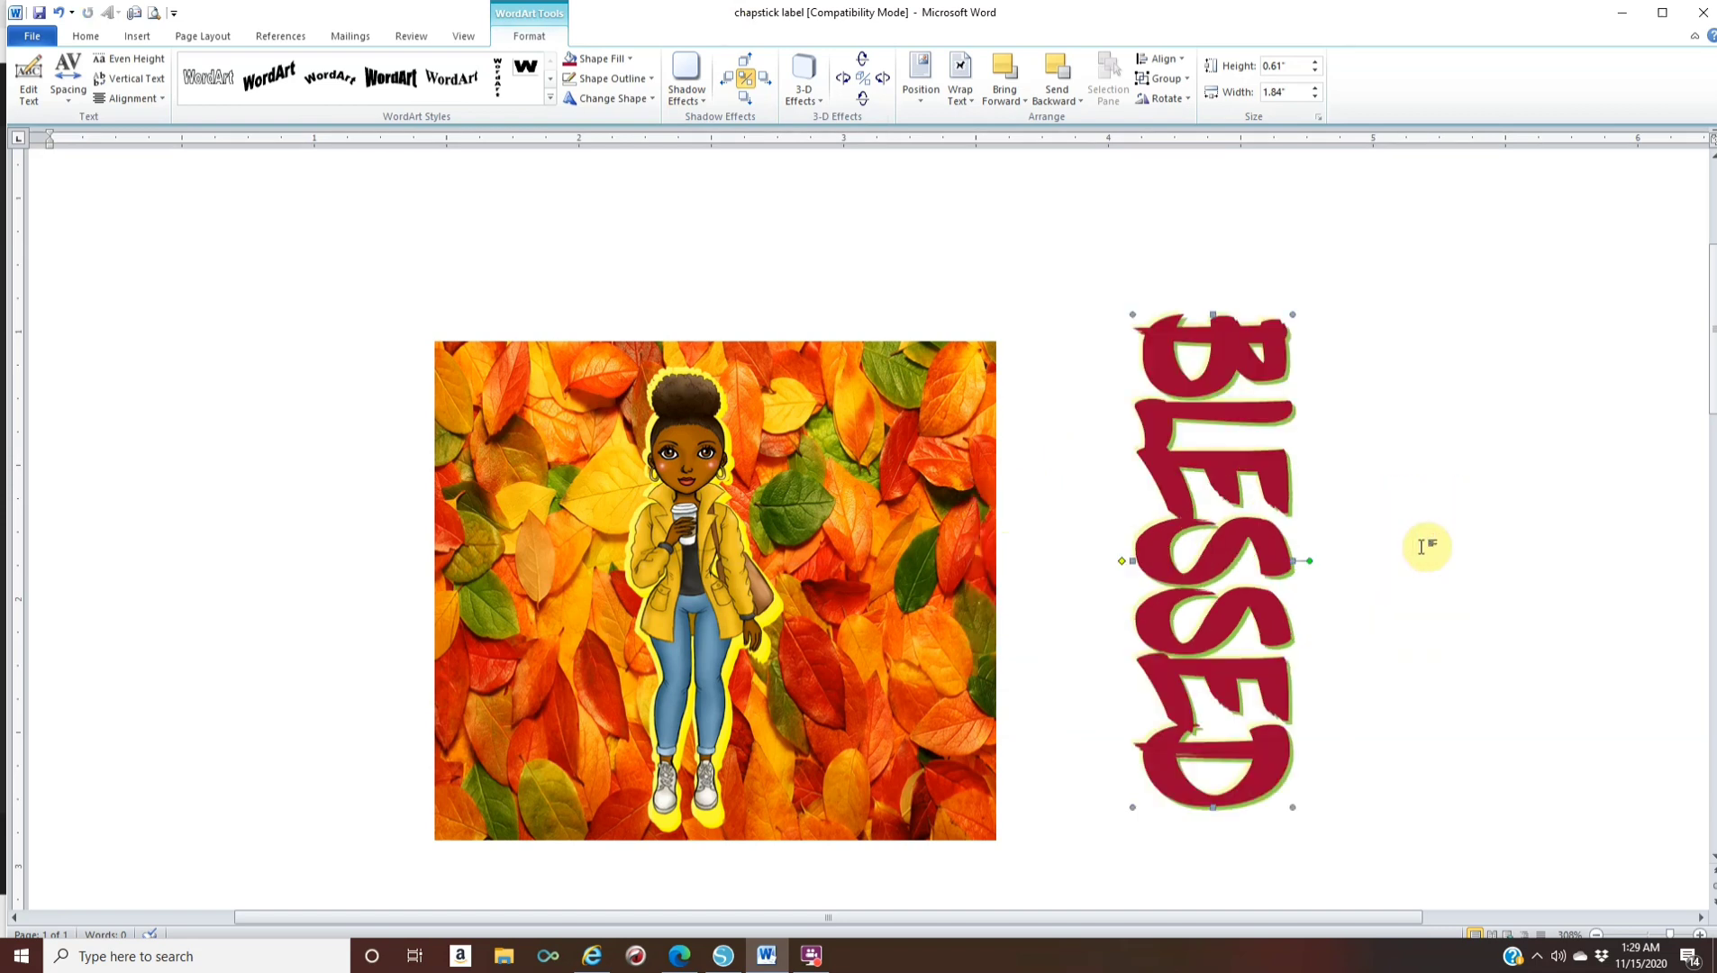
left_click_drag(922, 616, 805, 610)
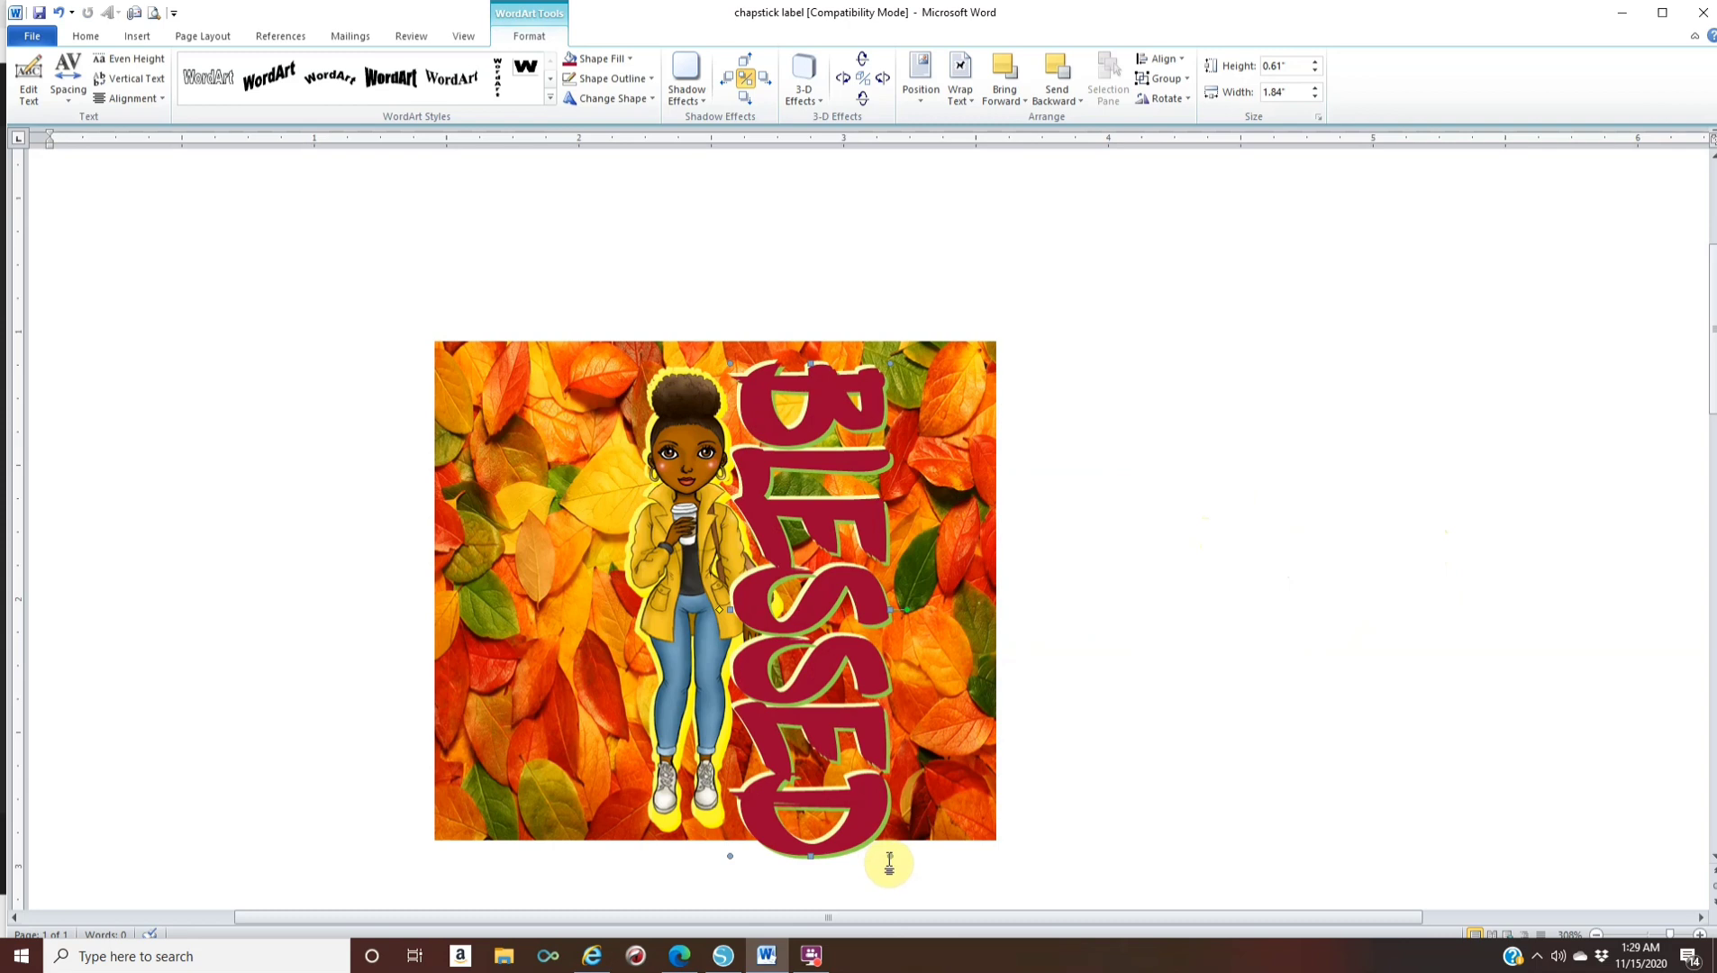
Shrink the BLESSED WordArt to about 0.51 by 1.18 inches and place it just right of the girl, inside the leaf background
left_click_drag(892, 855, 863, 680)
left_click_drag(804, 561, 818, 648)
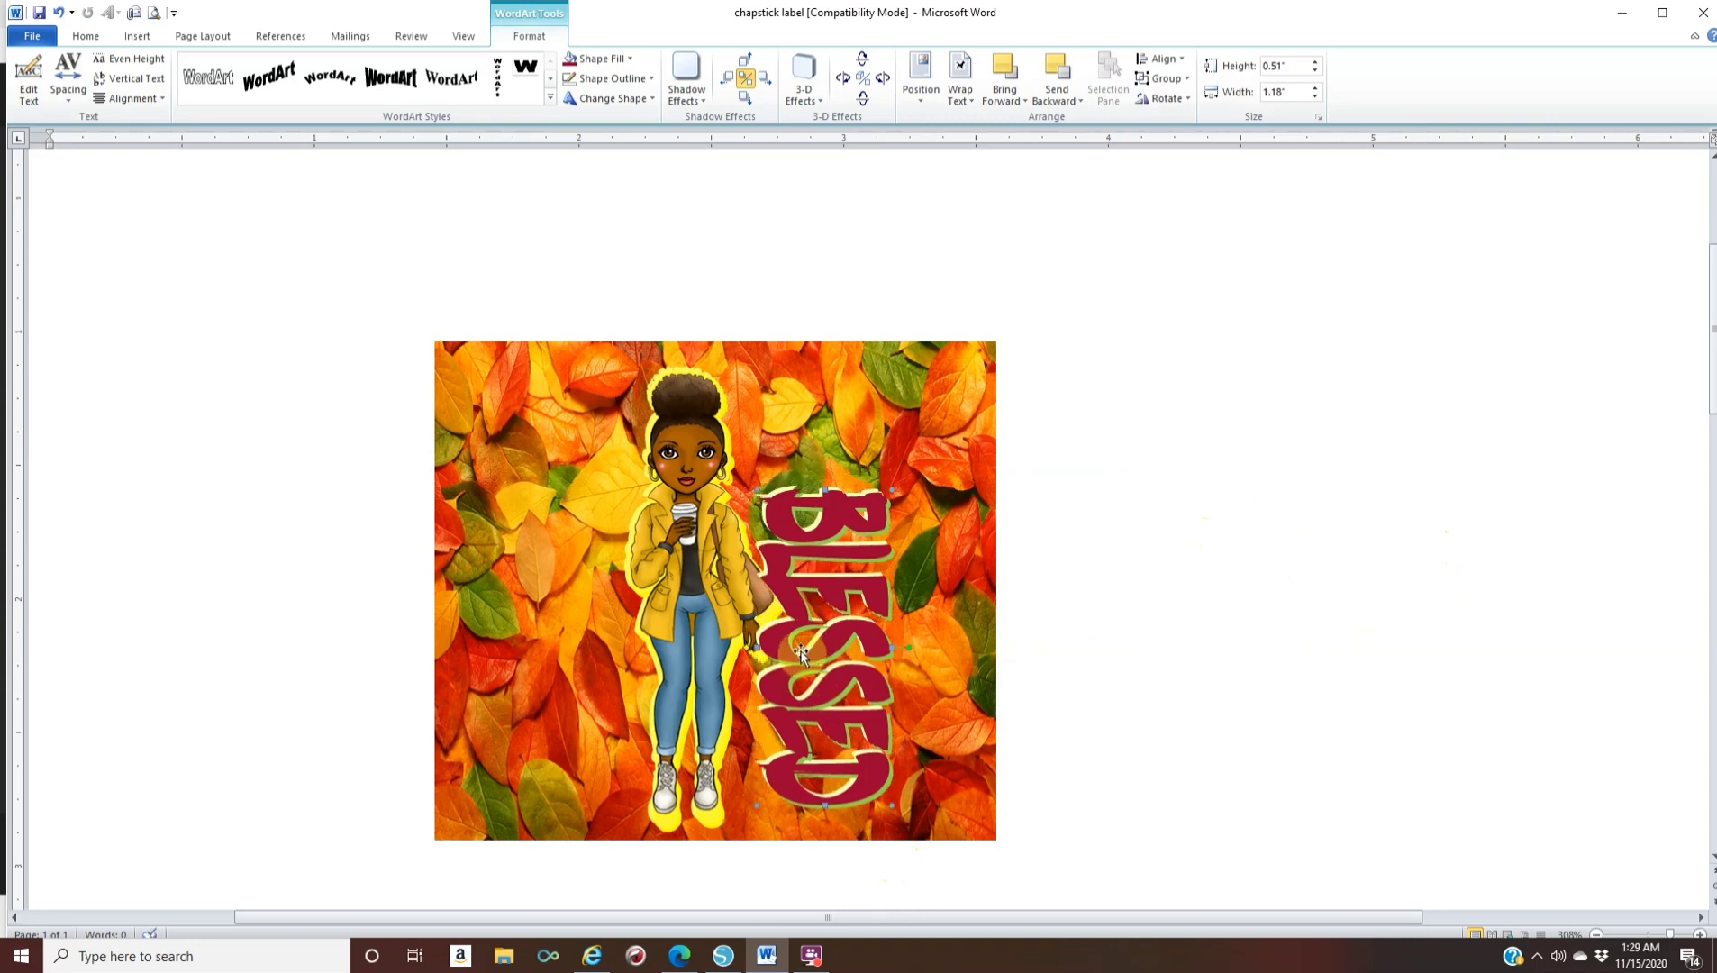
left_click_drag(771, 650, 789, 649)
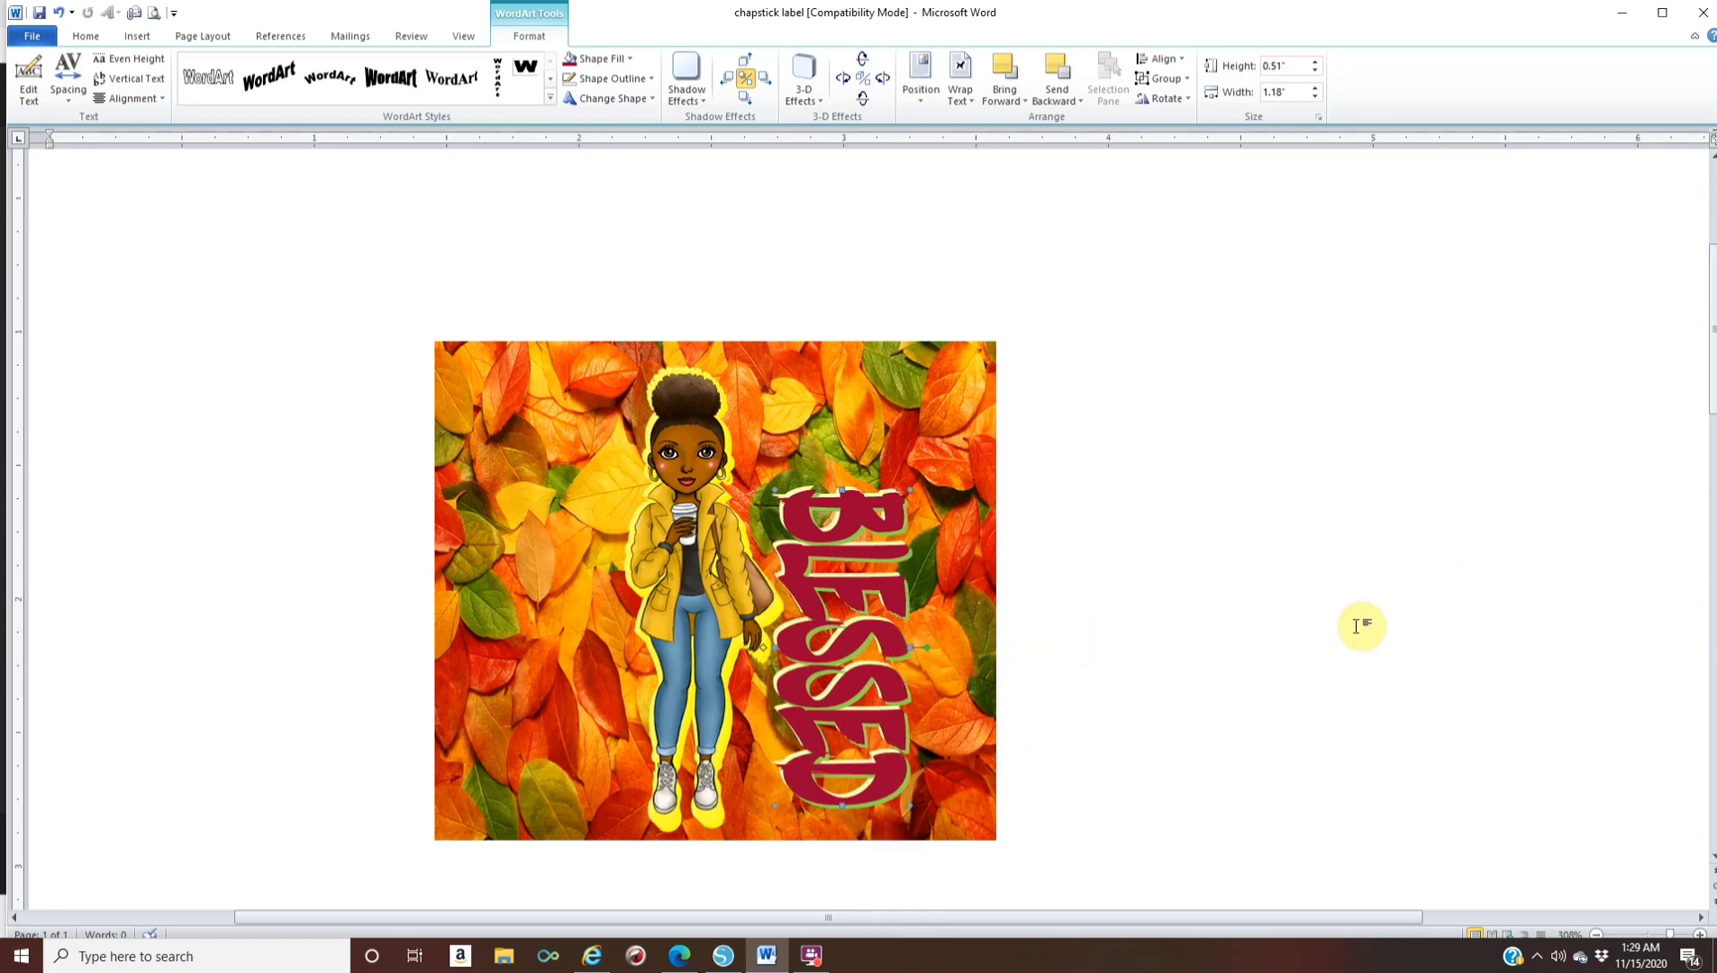
Copy the BLESSED WordArt beside the girl and paste a duplicate of it
left_click(1348, 623)
scroll(460, 187, "down", 2)
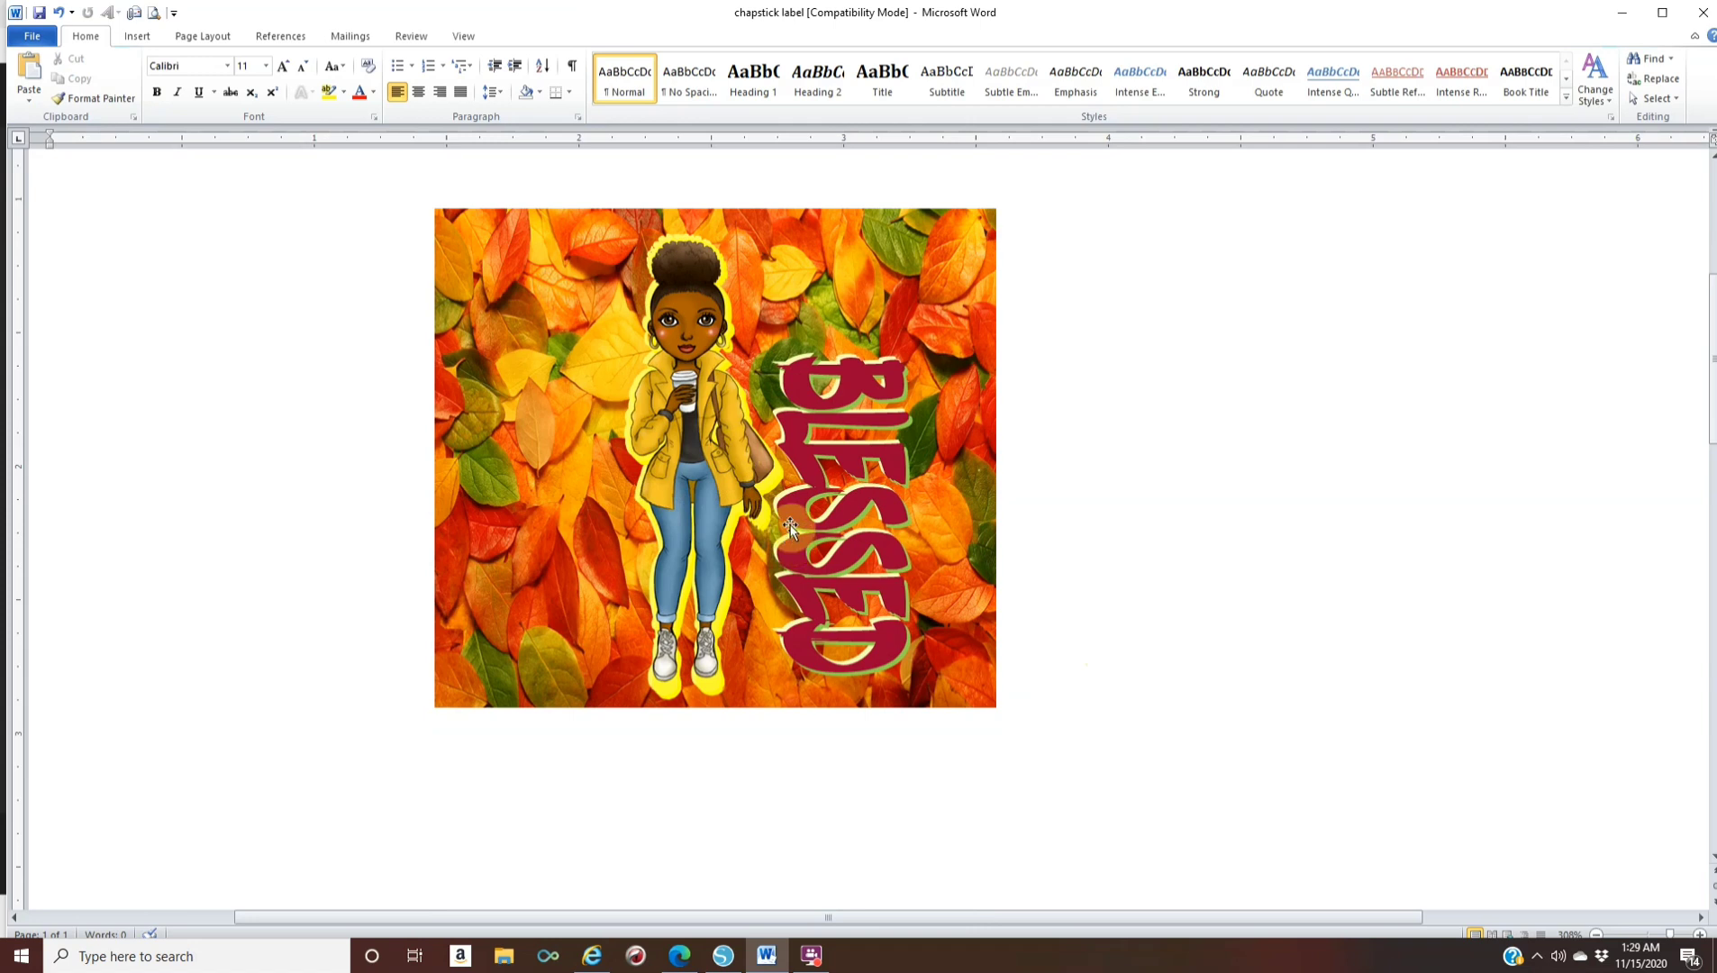
left_click(790, 518)
right_click(790, 519)
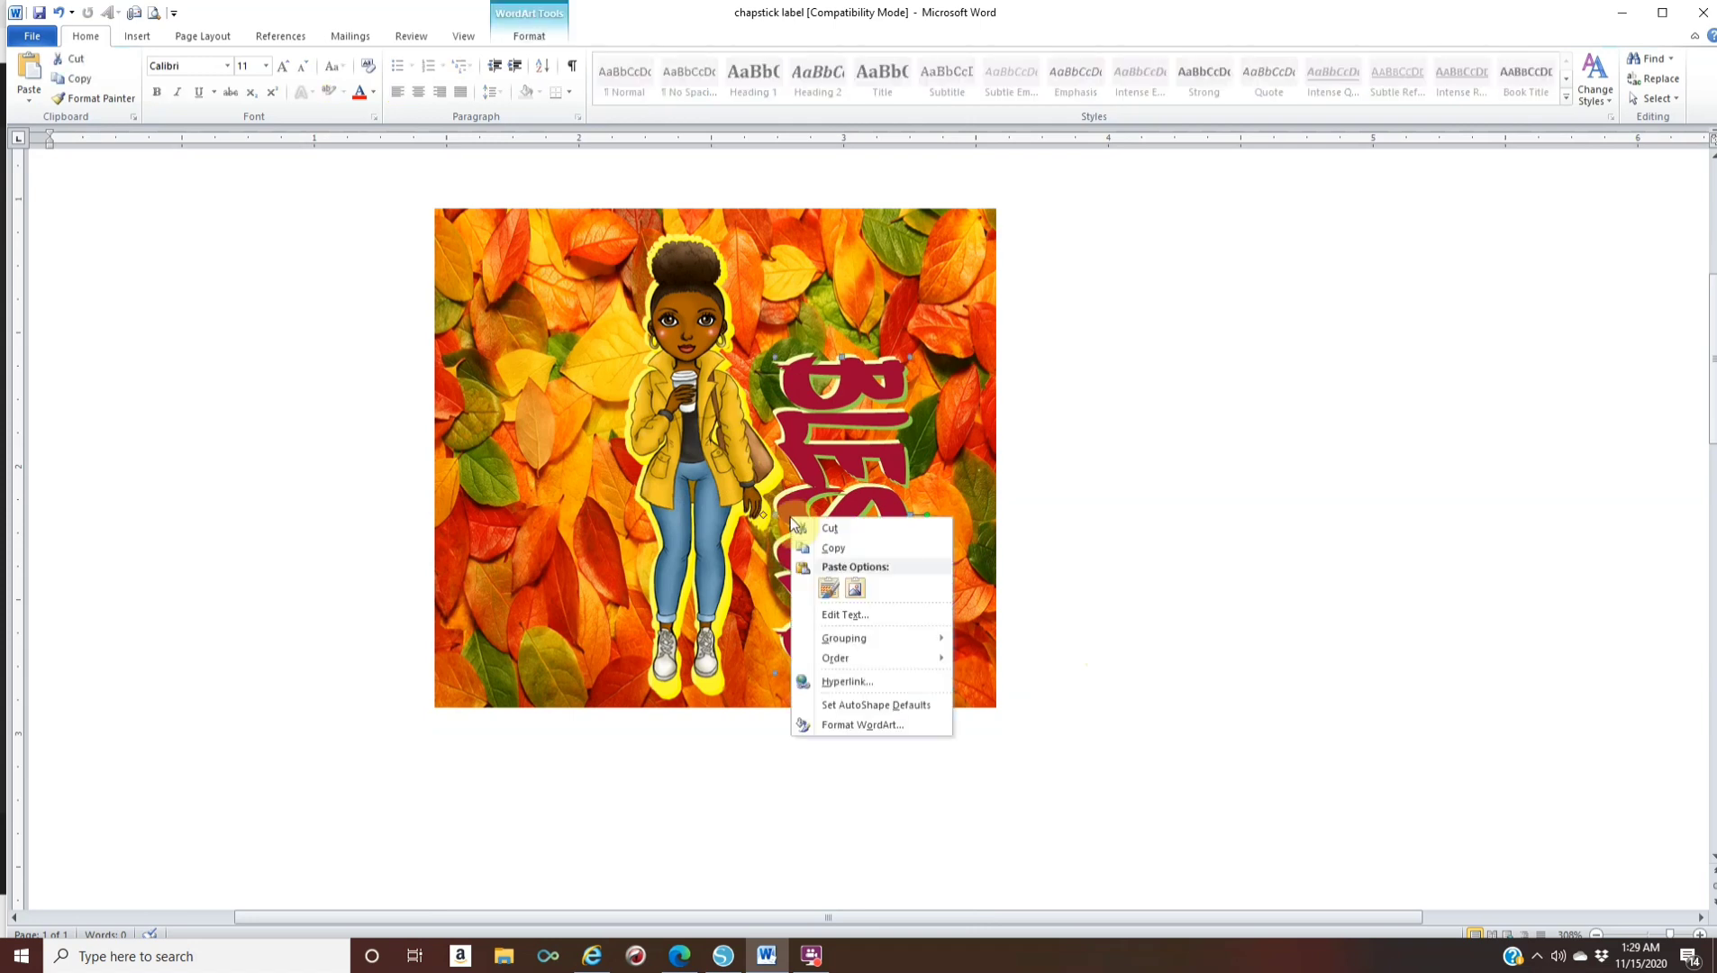
left_click(841, 550)
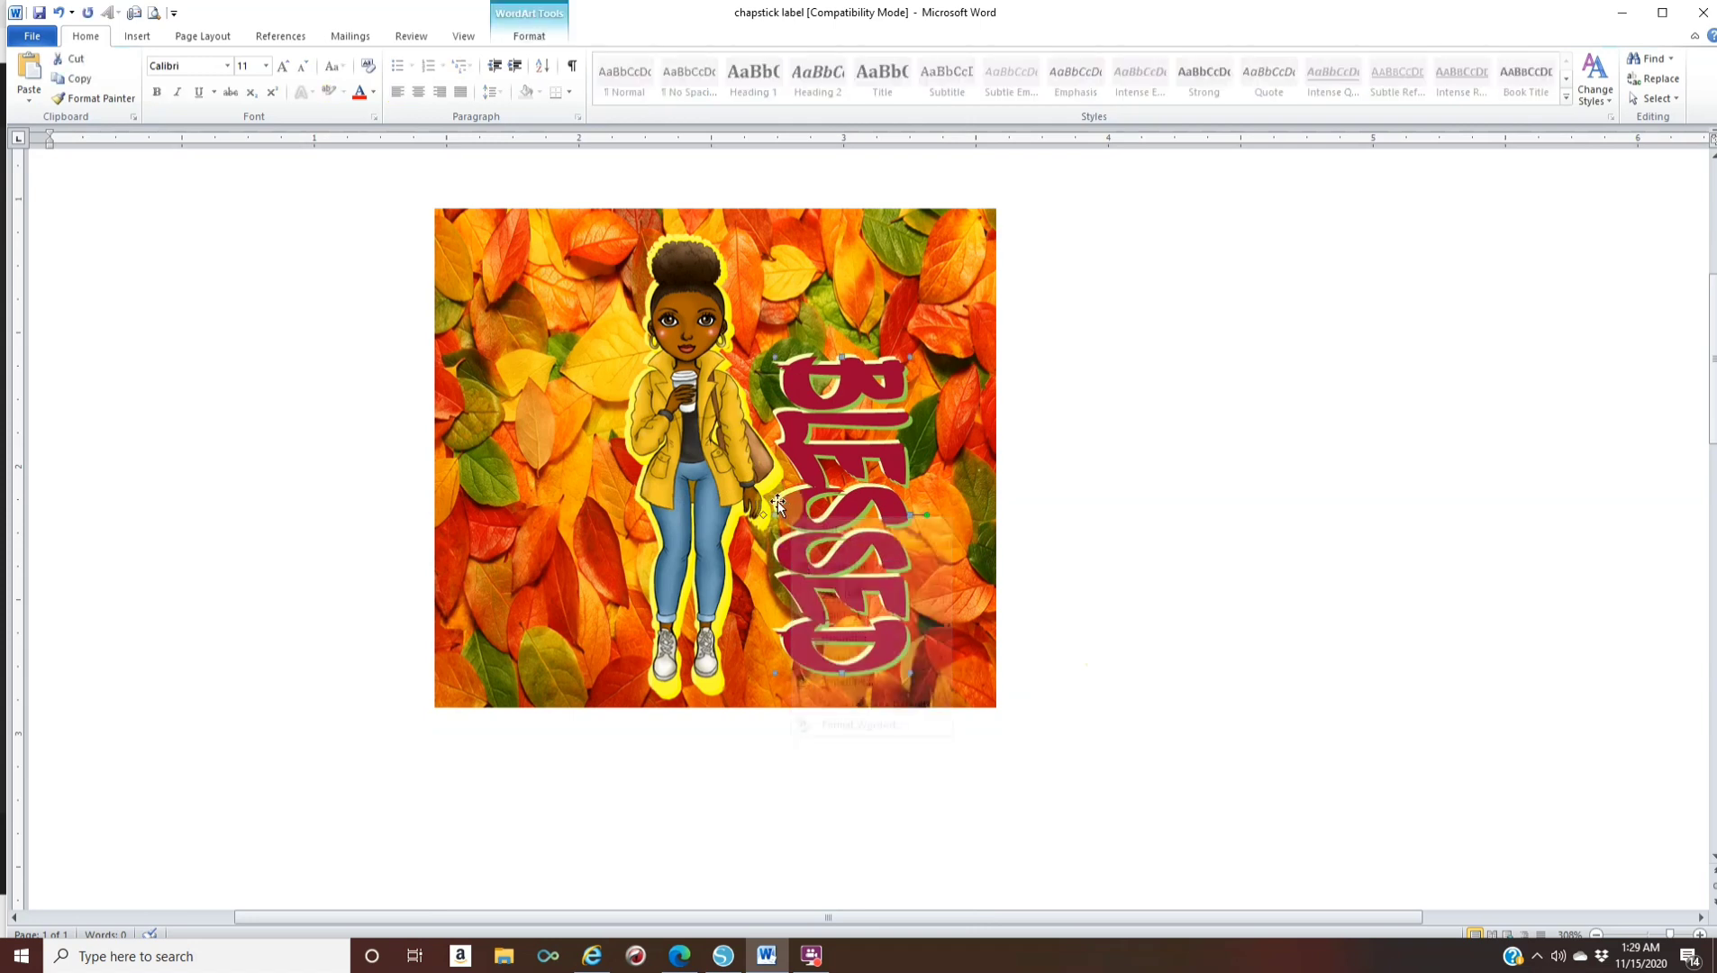
right_click(778, 510)
left_click(831, 581)
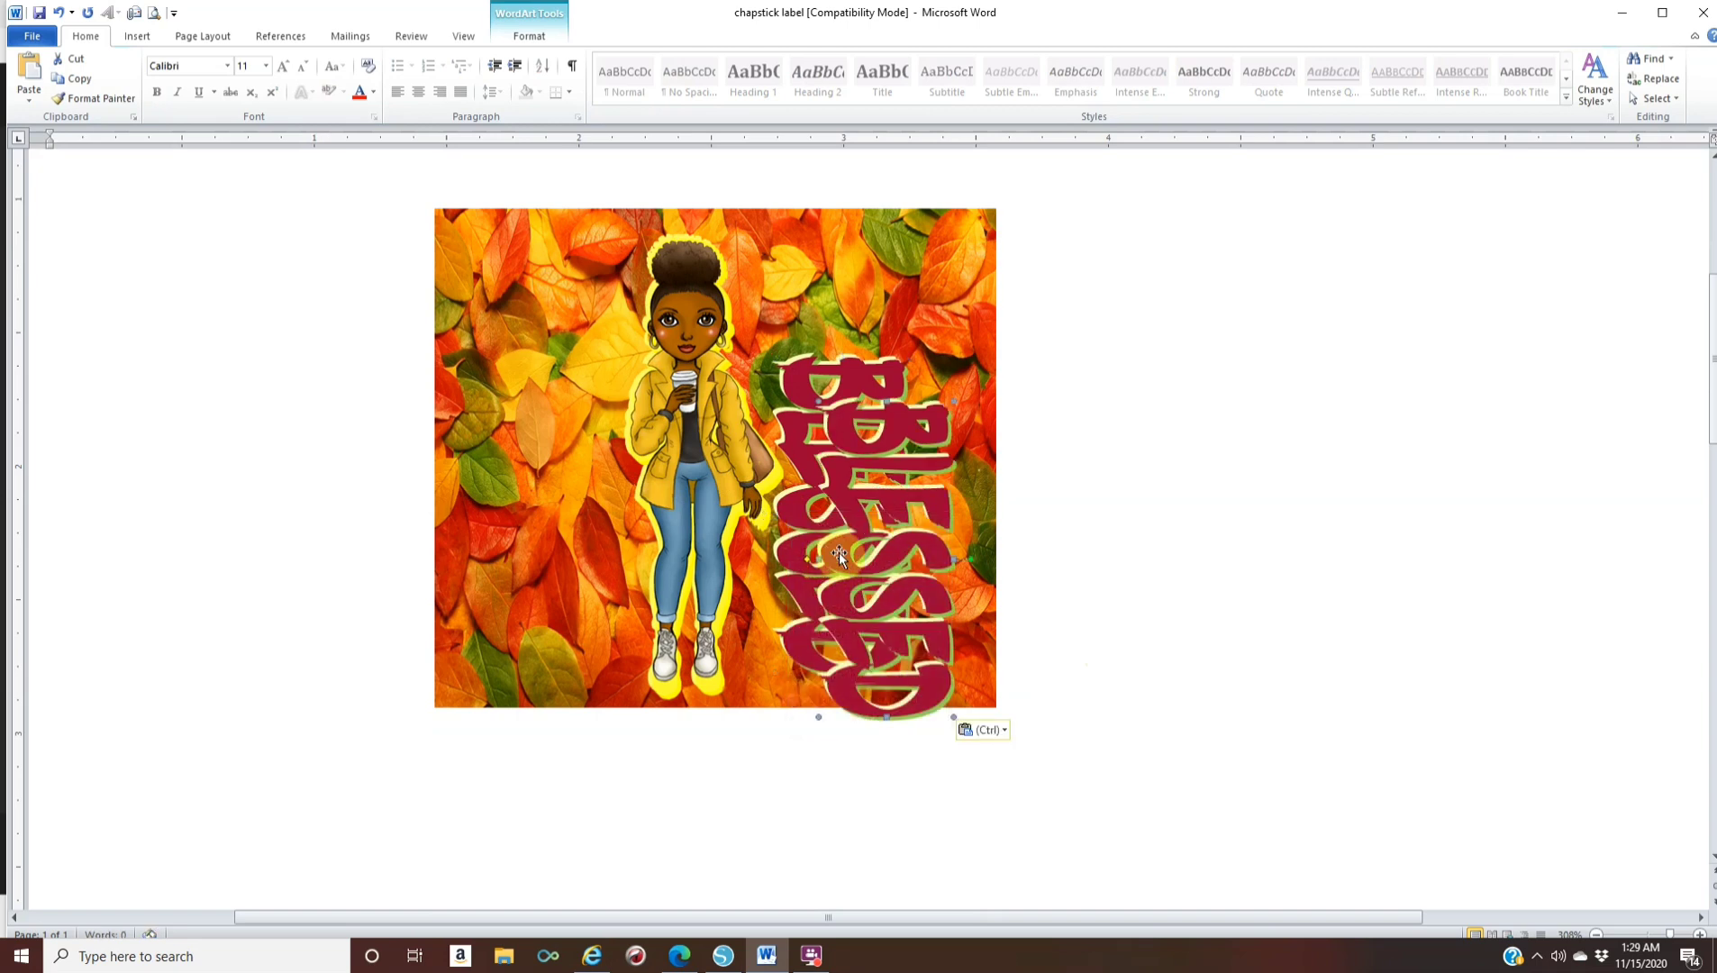
Move the duplicated BLESSED WordArt onto the blank area right of the label and open its text for editing
left_click_drag(848, 560, 1119, 551)
right_click(1119, 549)
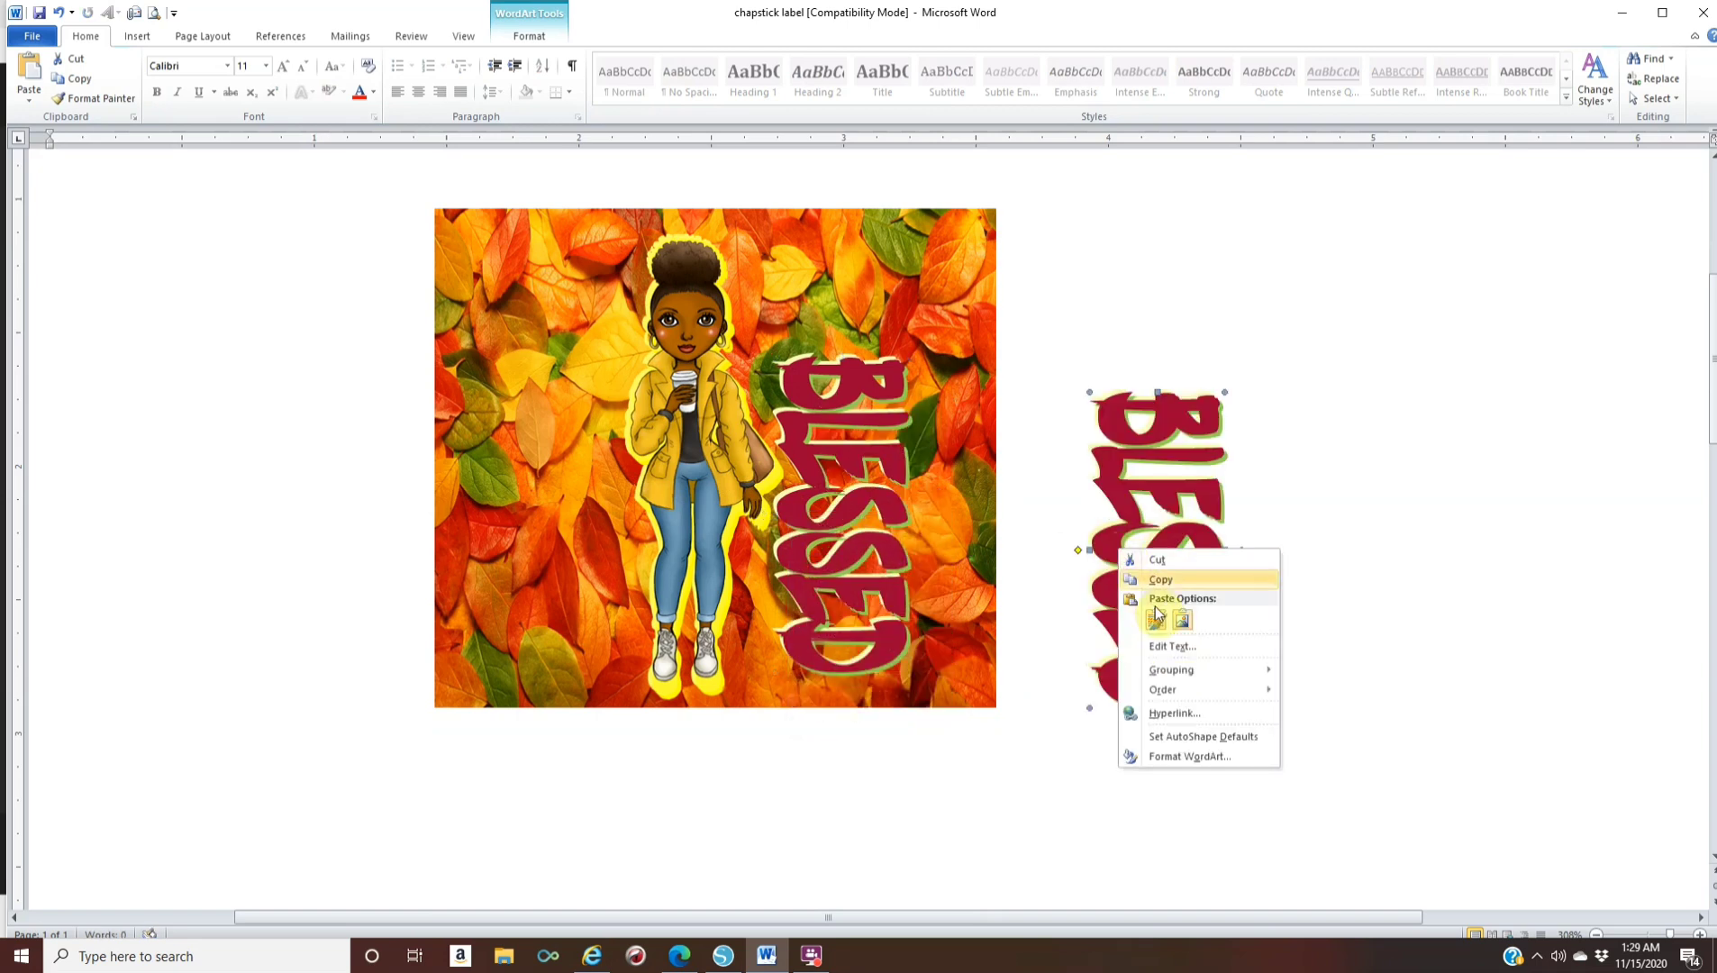
left_click(1164, 647)
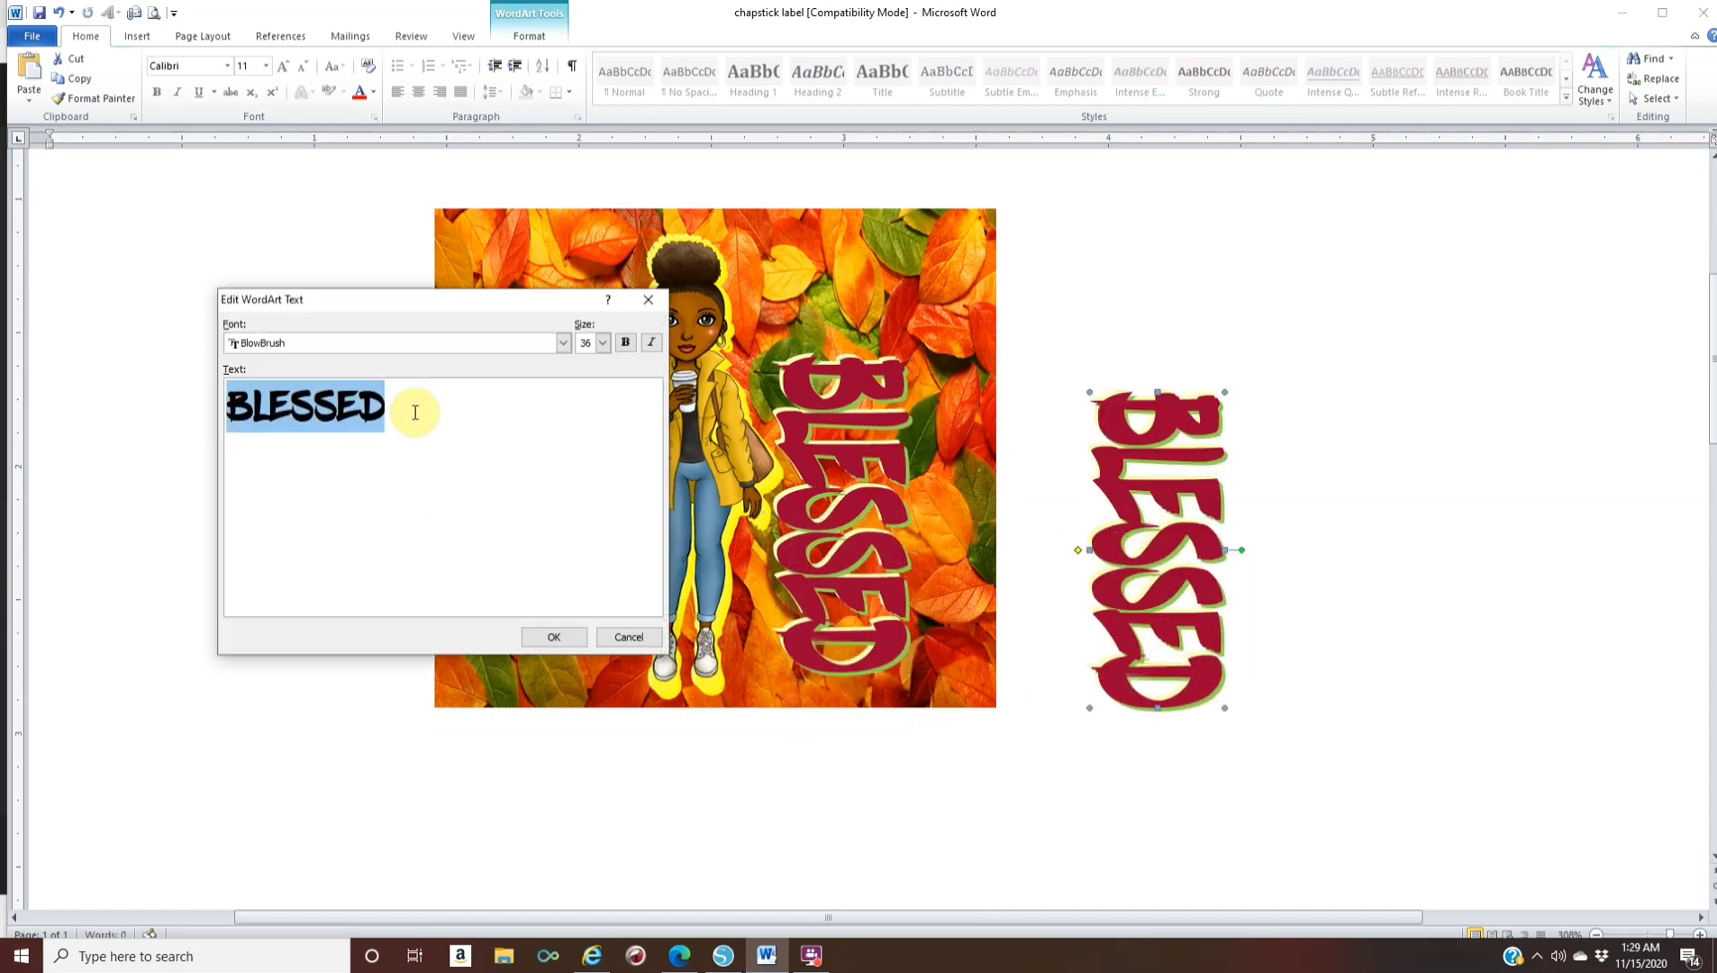
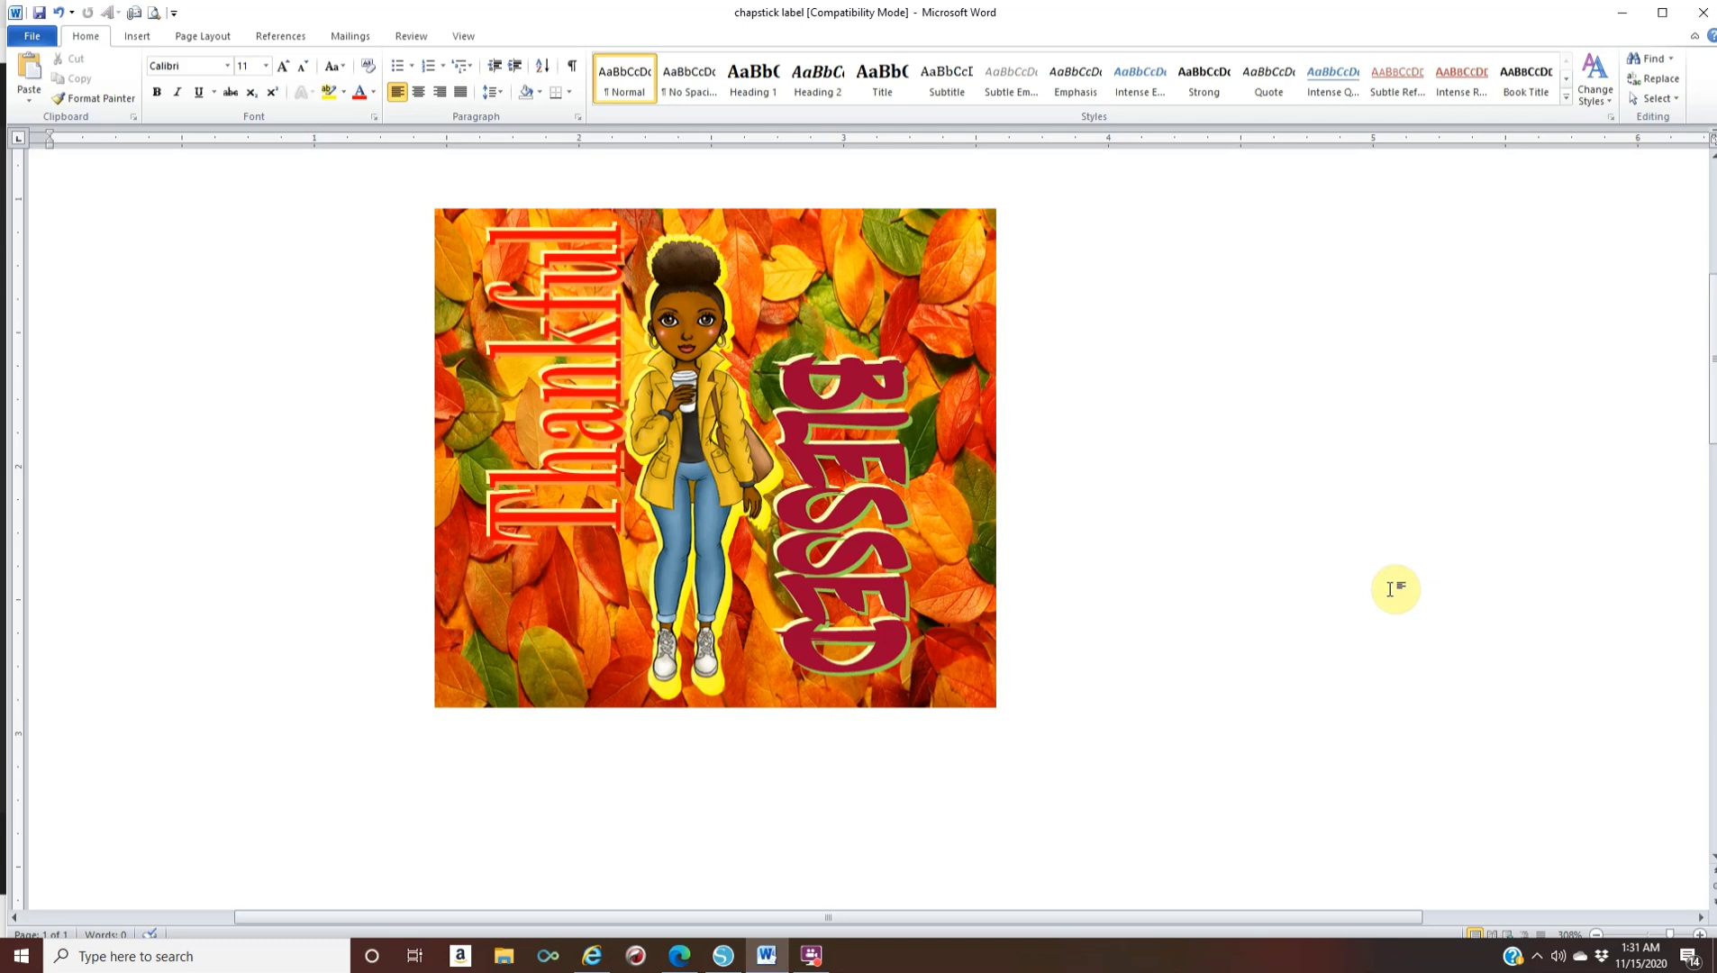
Duplicate the fall leaves rectangle and move the copy onto the blank area right of the finished label
right_click(886, 275)
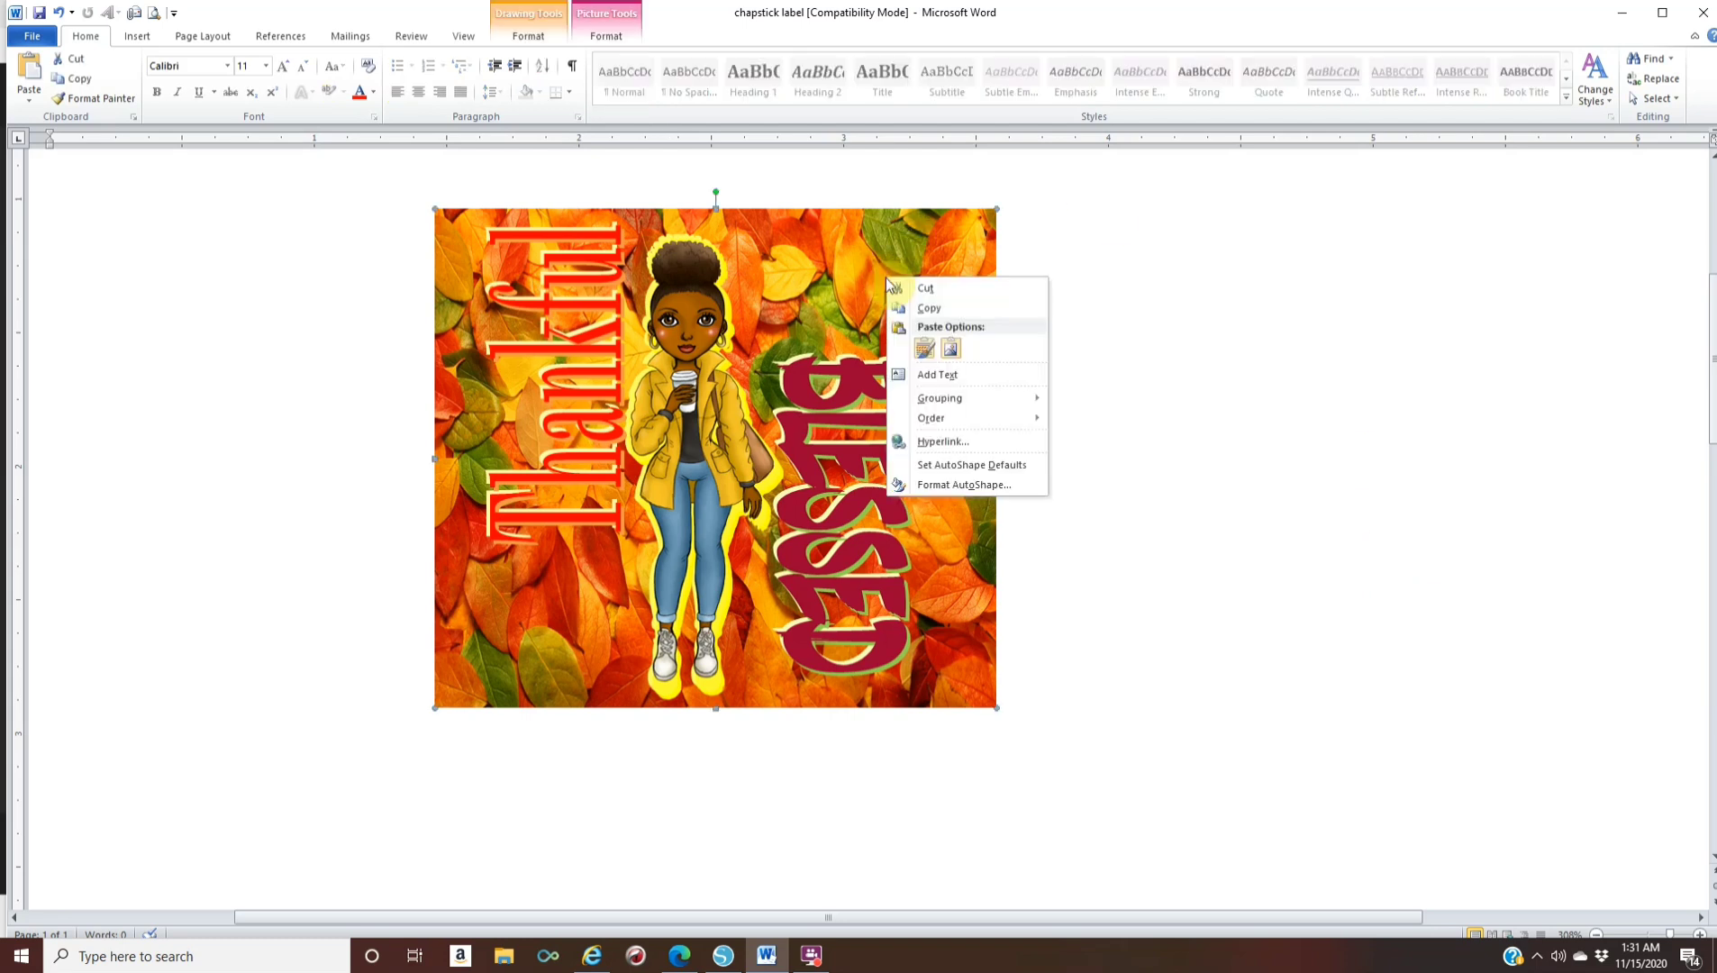
left_click(936, 315)
right_click(881, 289)
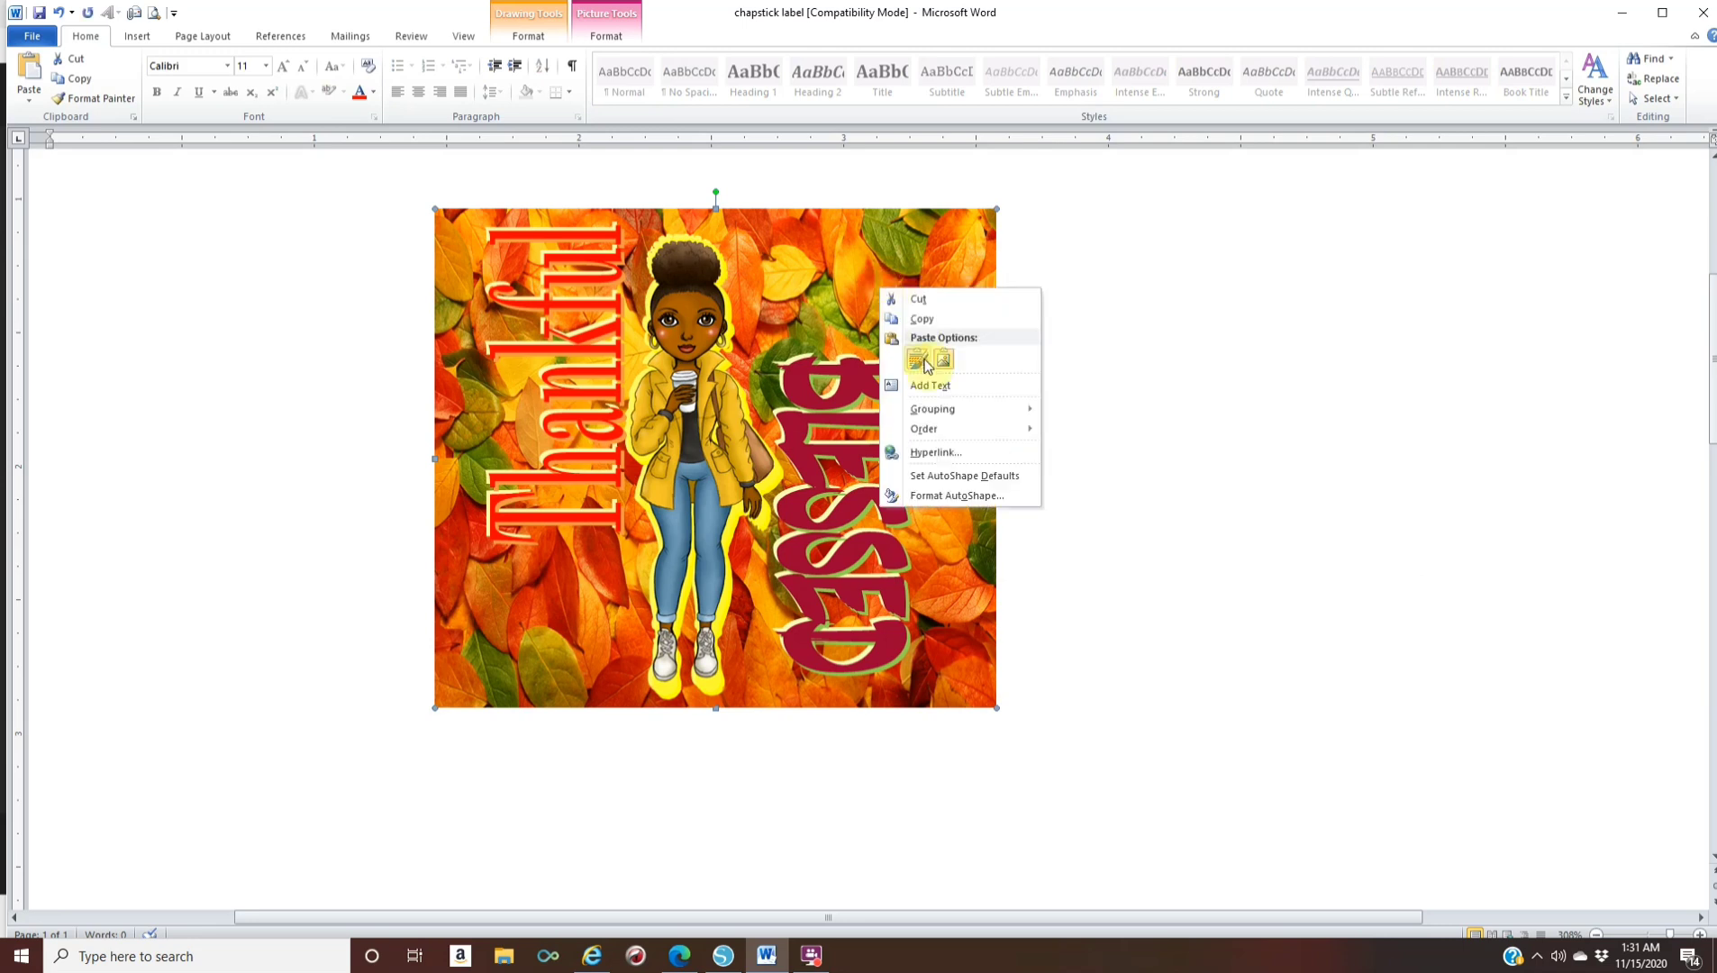
left_click(915, 364)
left_click_drag(840, 373, 1419, 455)
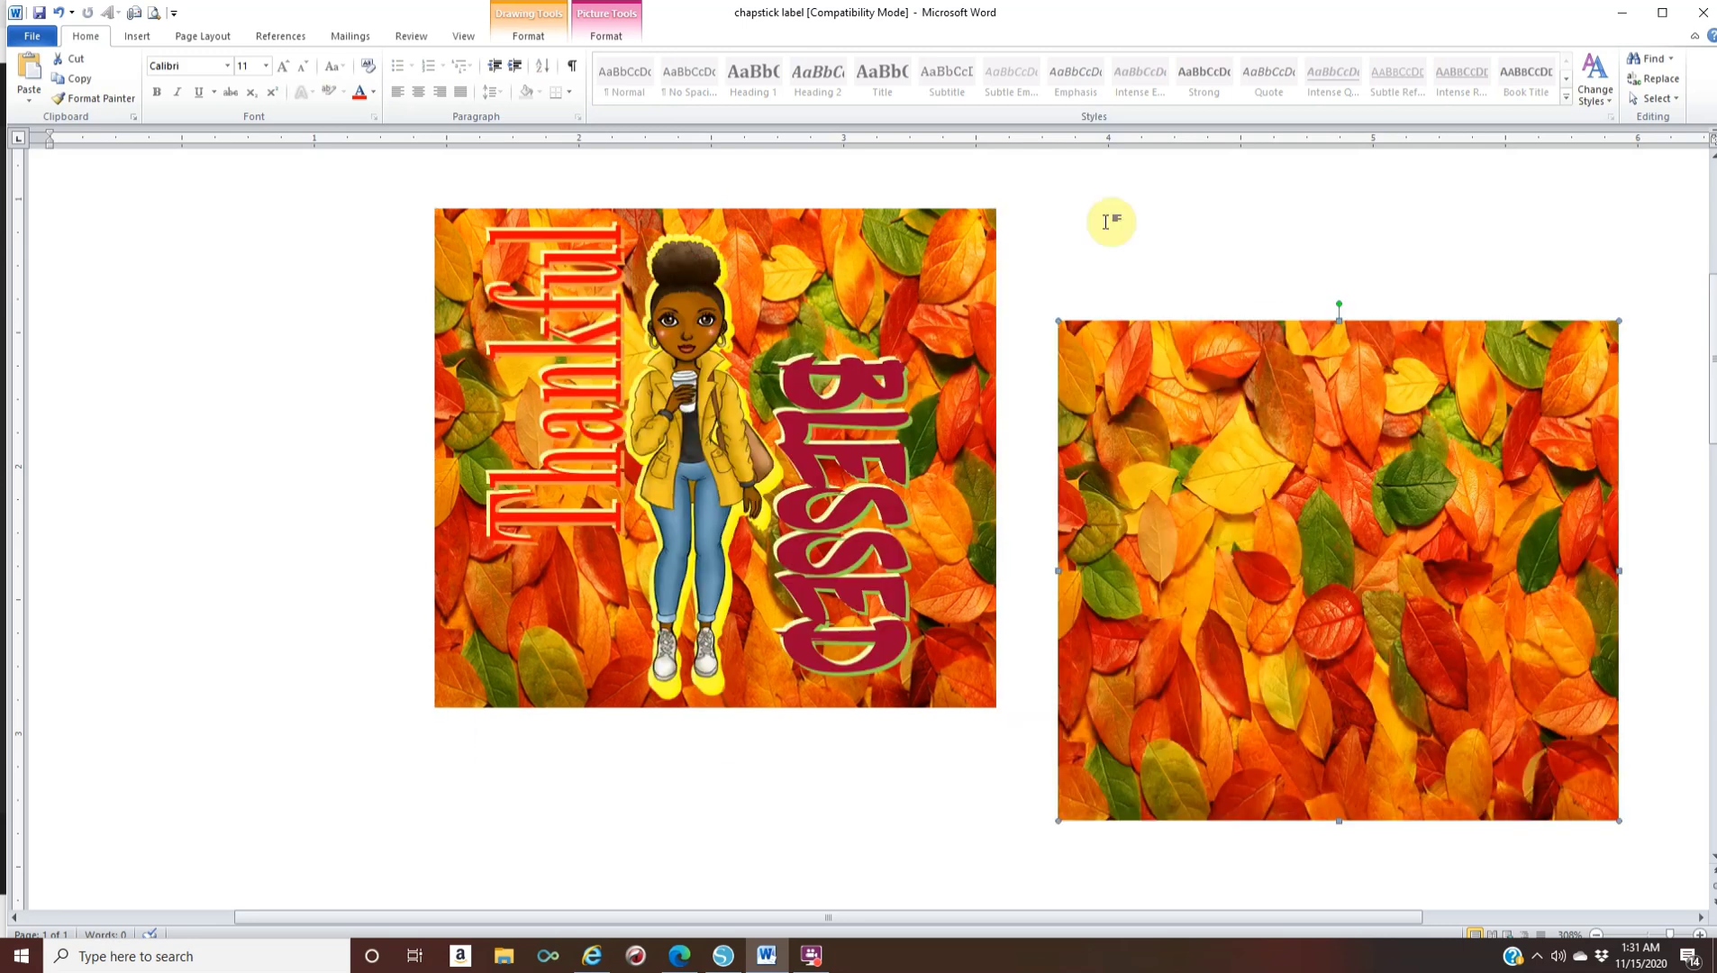
Resize the copied leaves rectangle to 2.12 inches high and 1.87 inches wide, and shift it slightly up beside the first label
left_click(606, 41)
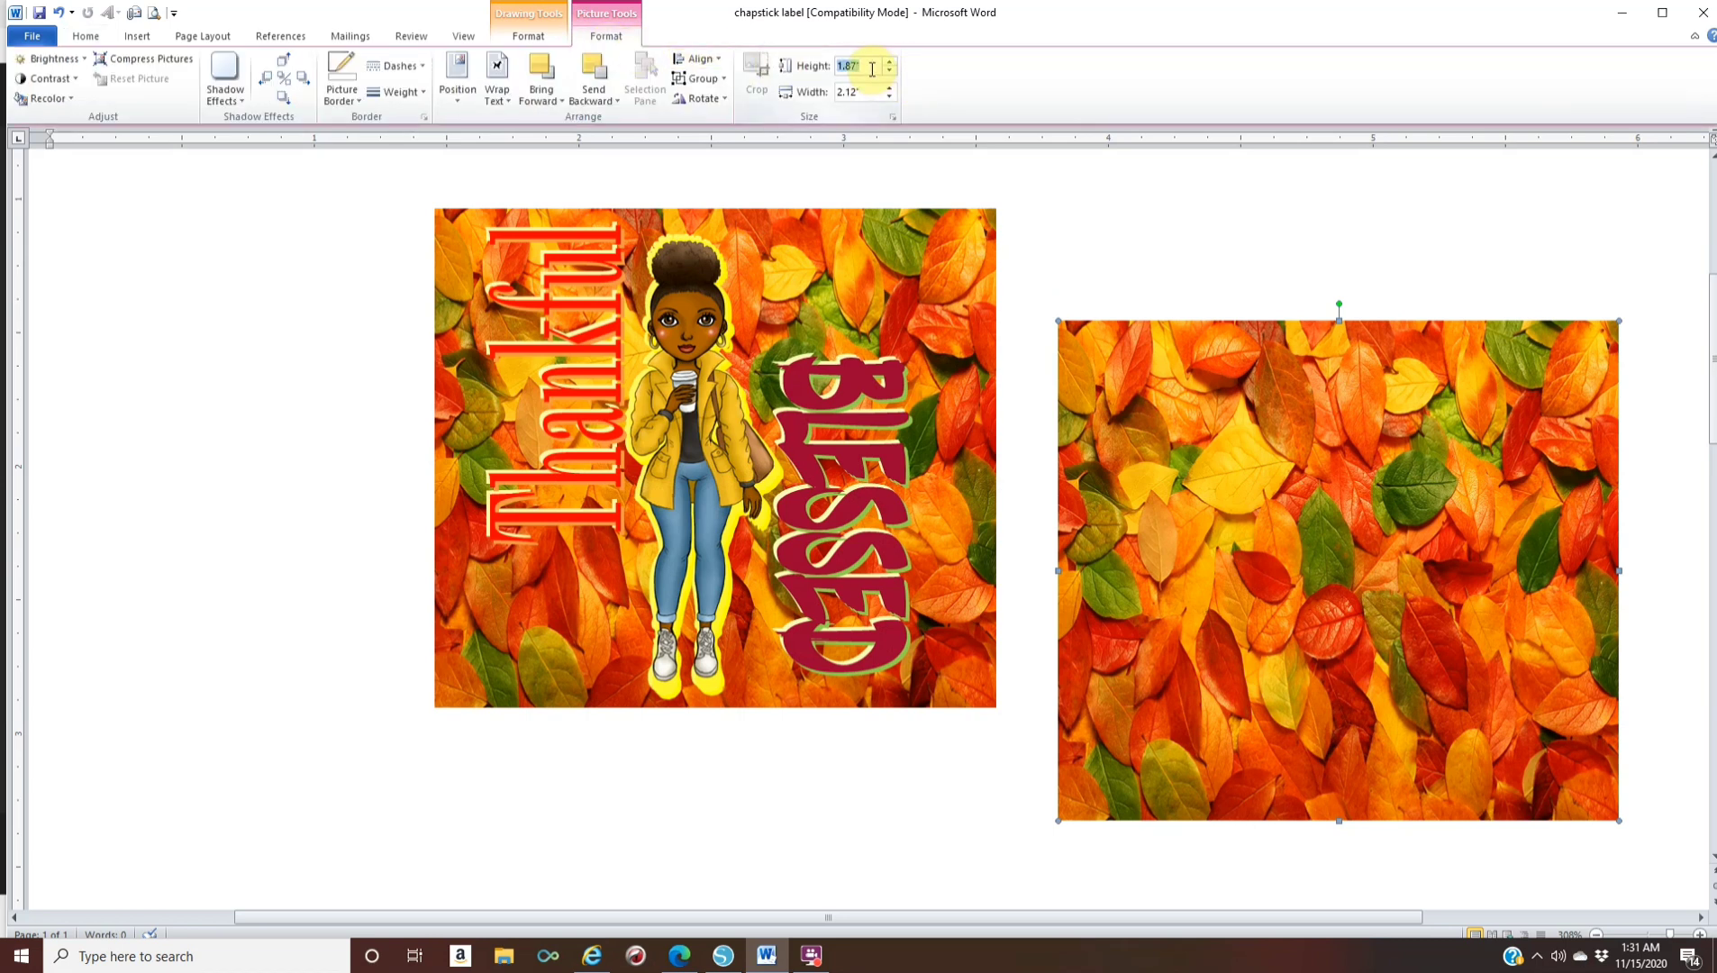
key("Return")
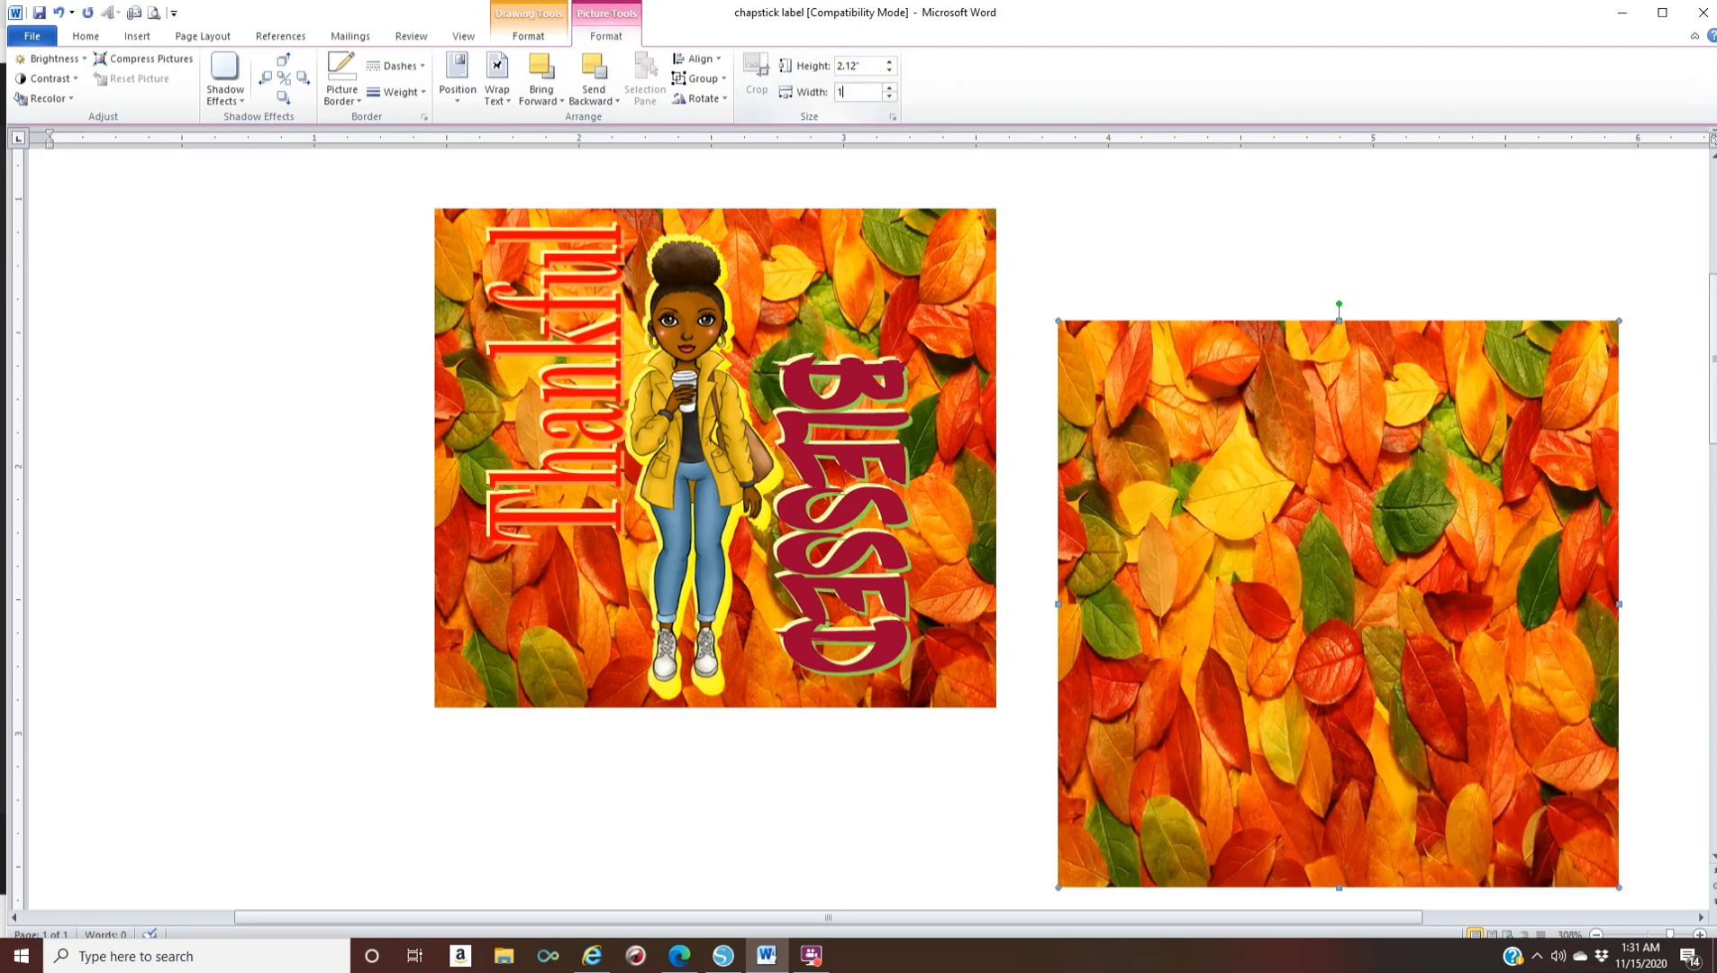
type("1.87")
key("Return")
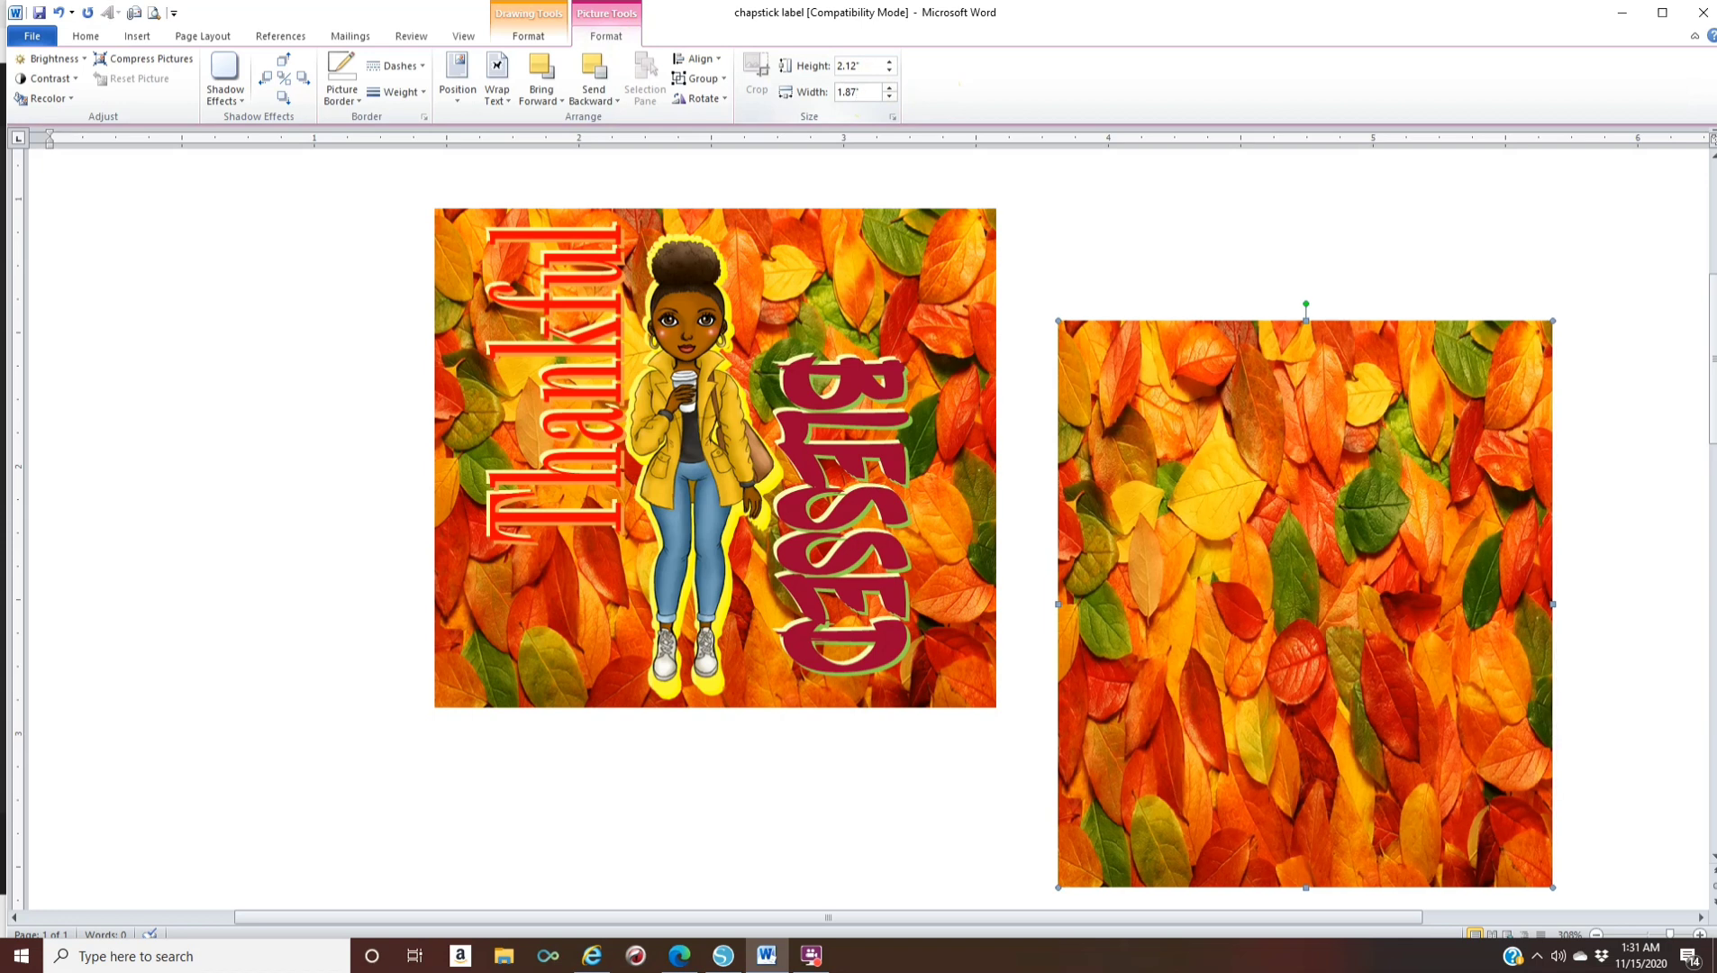
left_click_drag(1327, 456, 1308, 410)
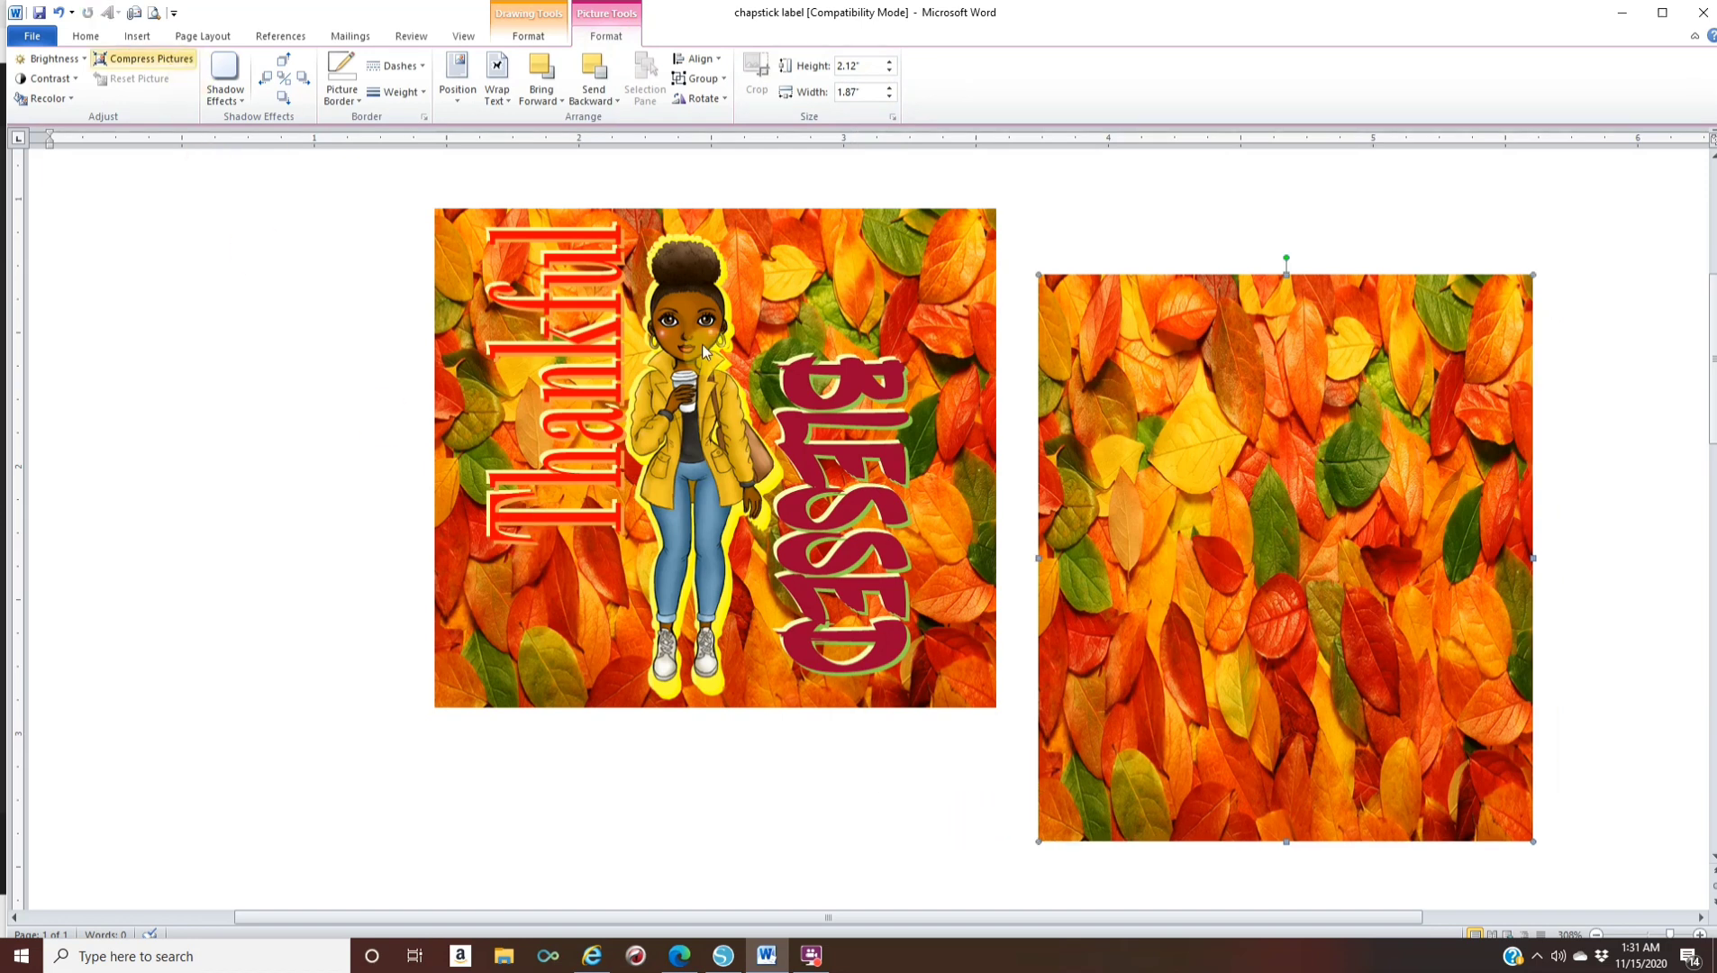
Fill the copied rectangle with the pink and gold dots picture 2 from the planner folder in Pictures
left_click(528, 36)
left_click(629, 60)
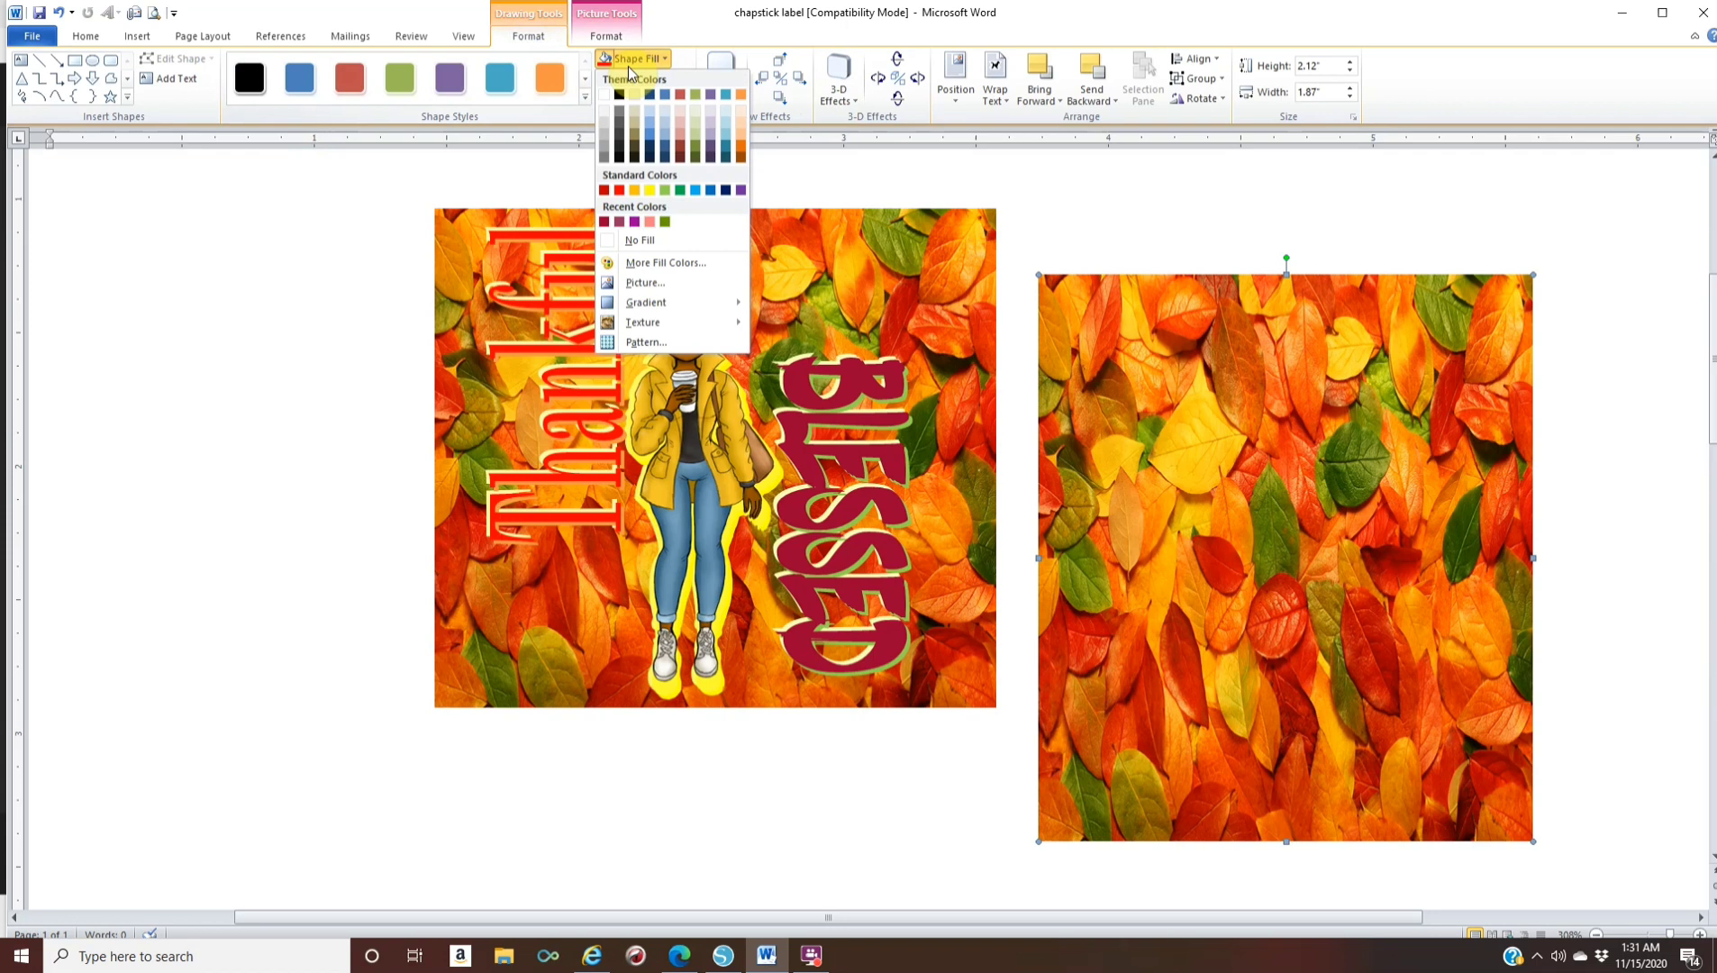
left_click(656, 283)
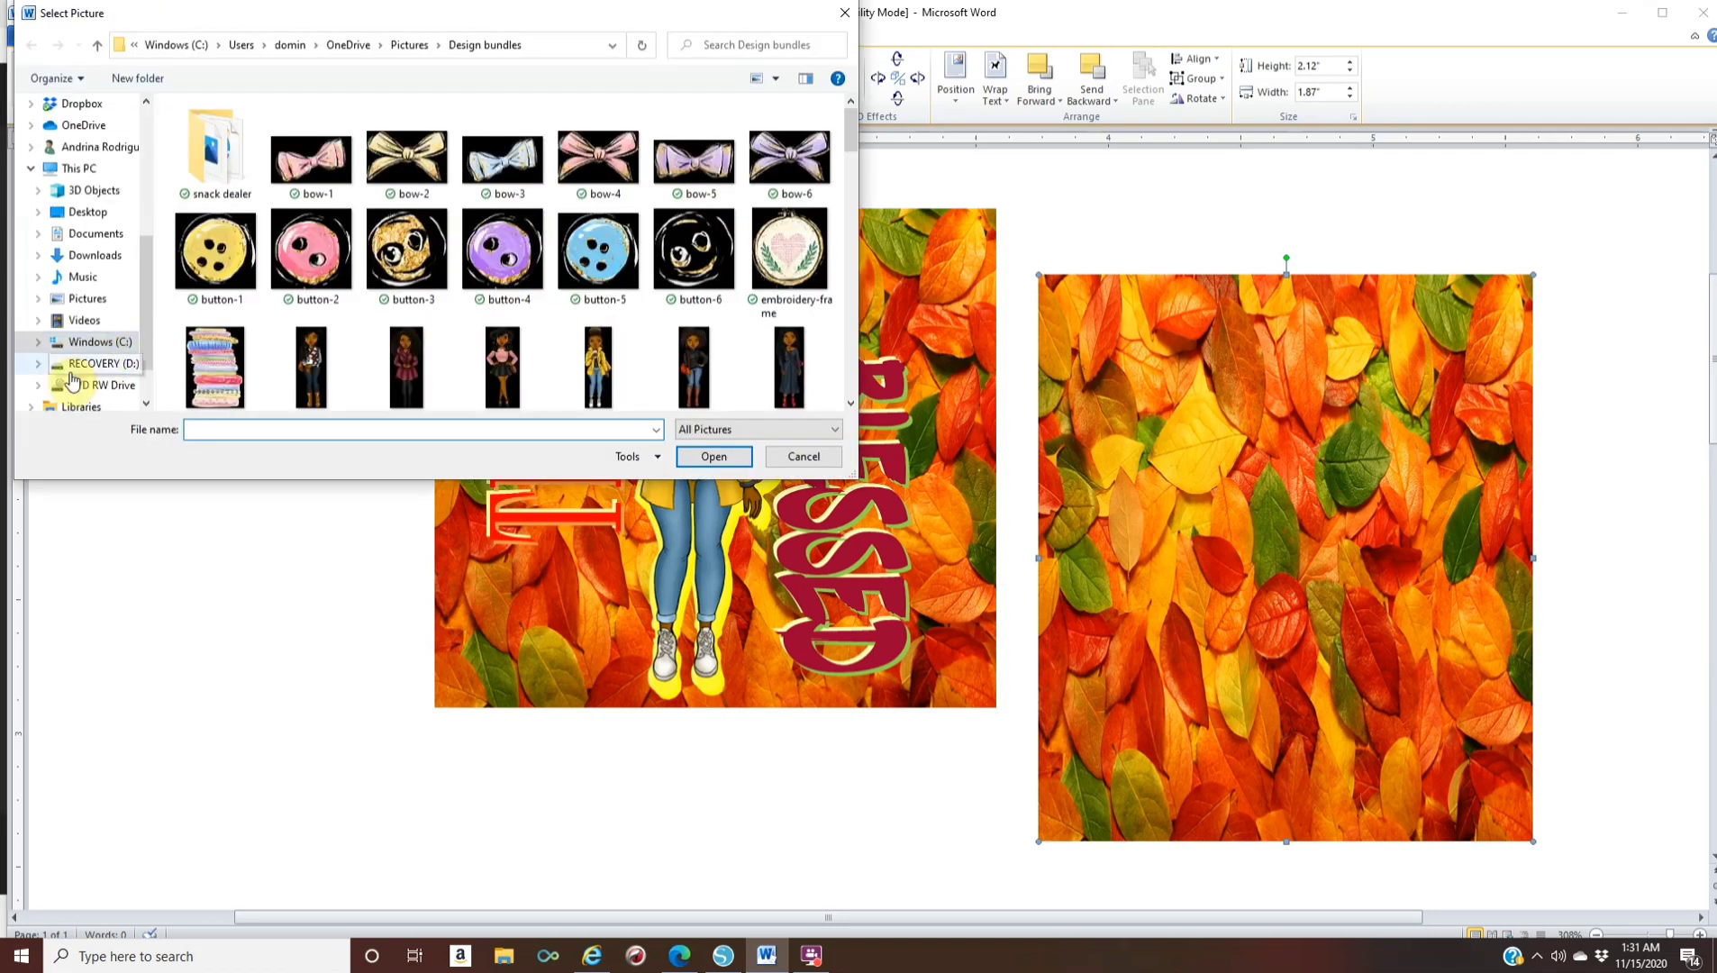
left_click(90, 298)
scroll(189, 345, "down", 7)
scroll(189, 346, "down", 20)
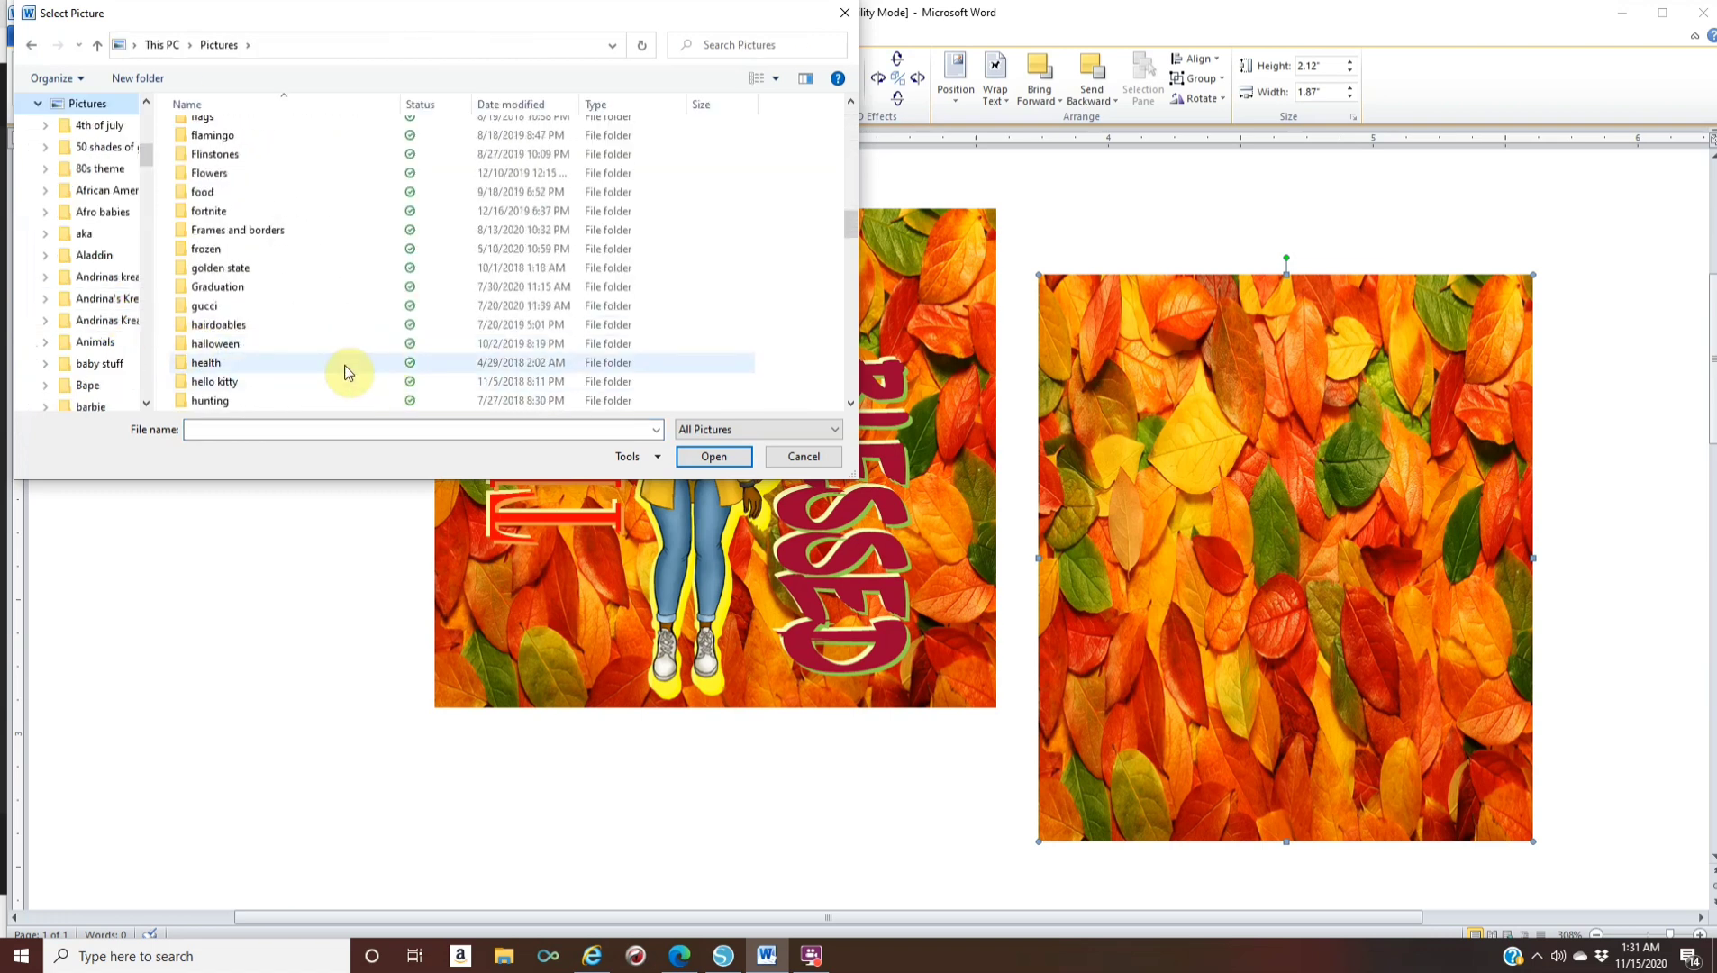
scroll(347, 371, "down", 6)
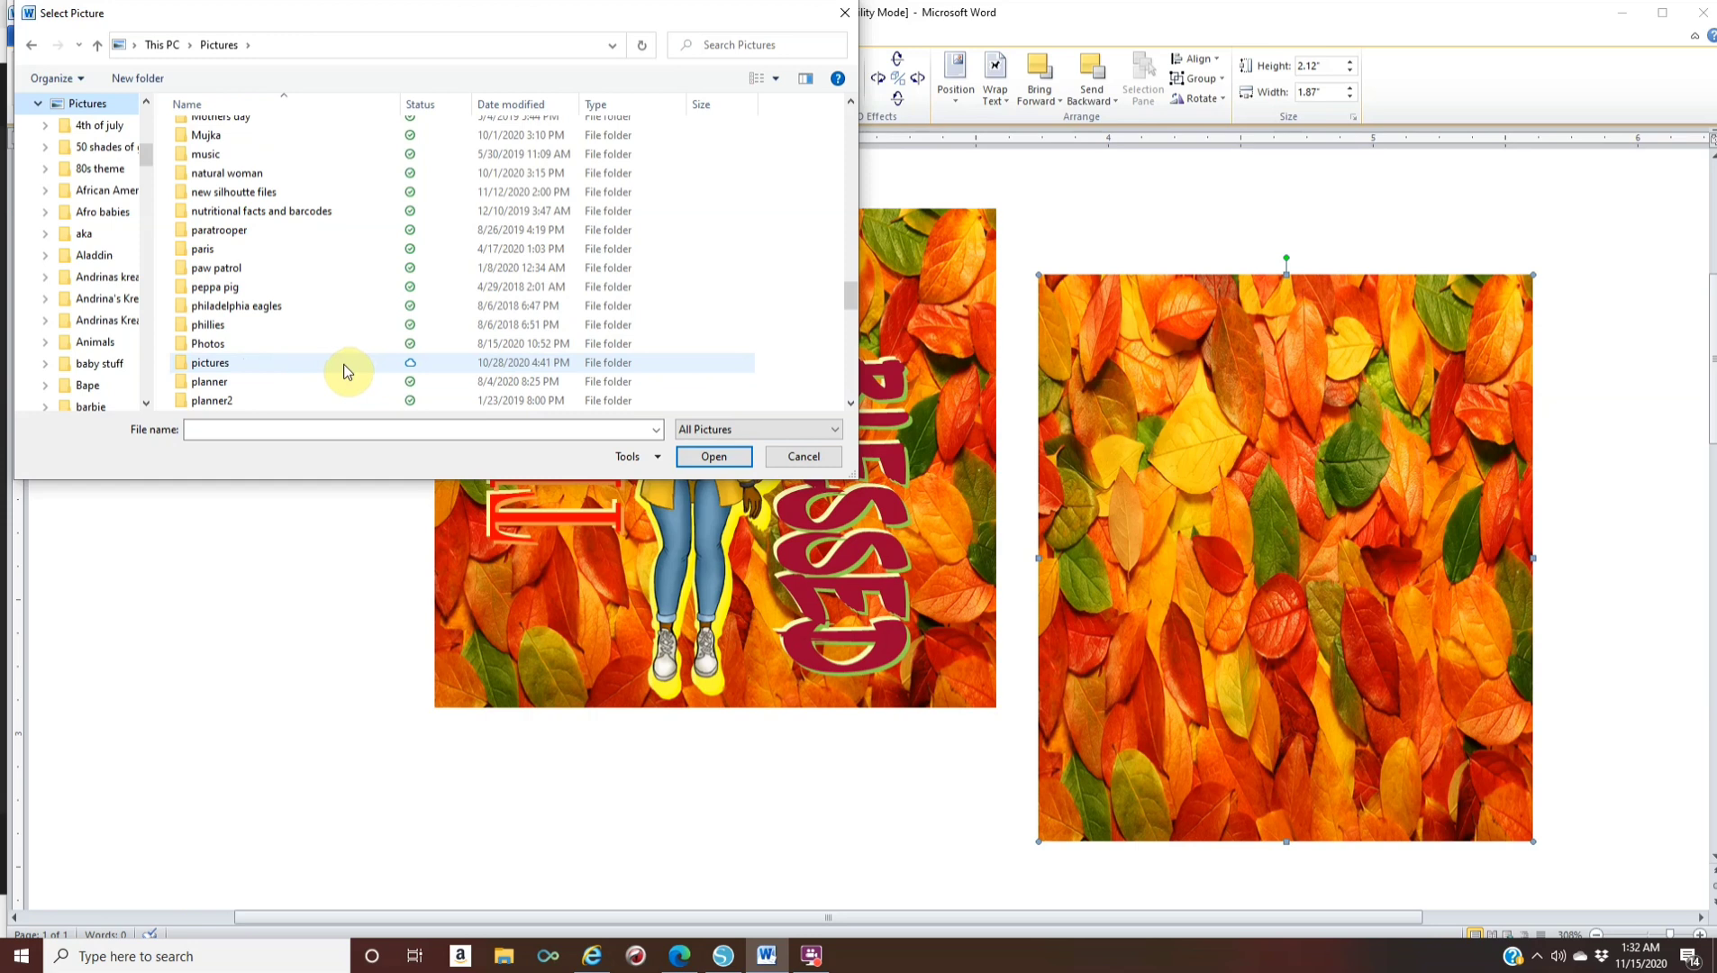
left_click(234, 382)
double_click(233, 379)
left_click(313, 158)
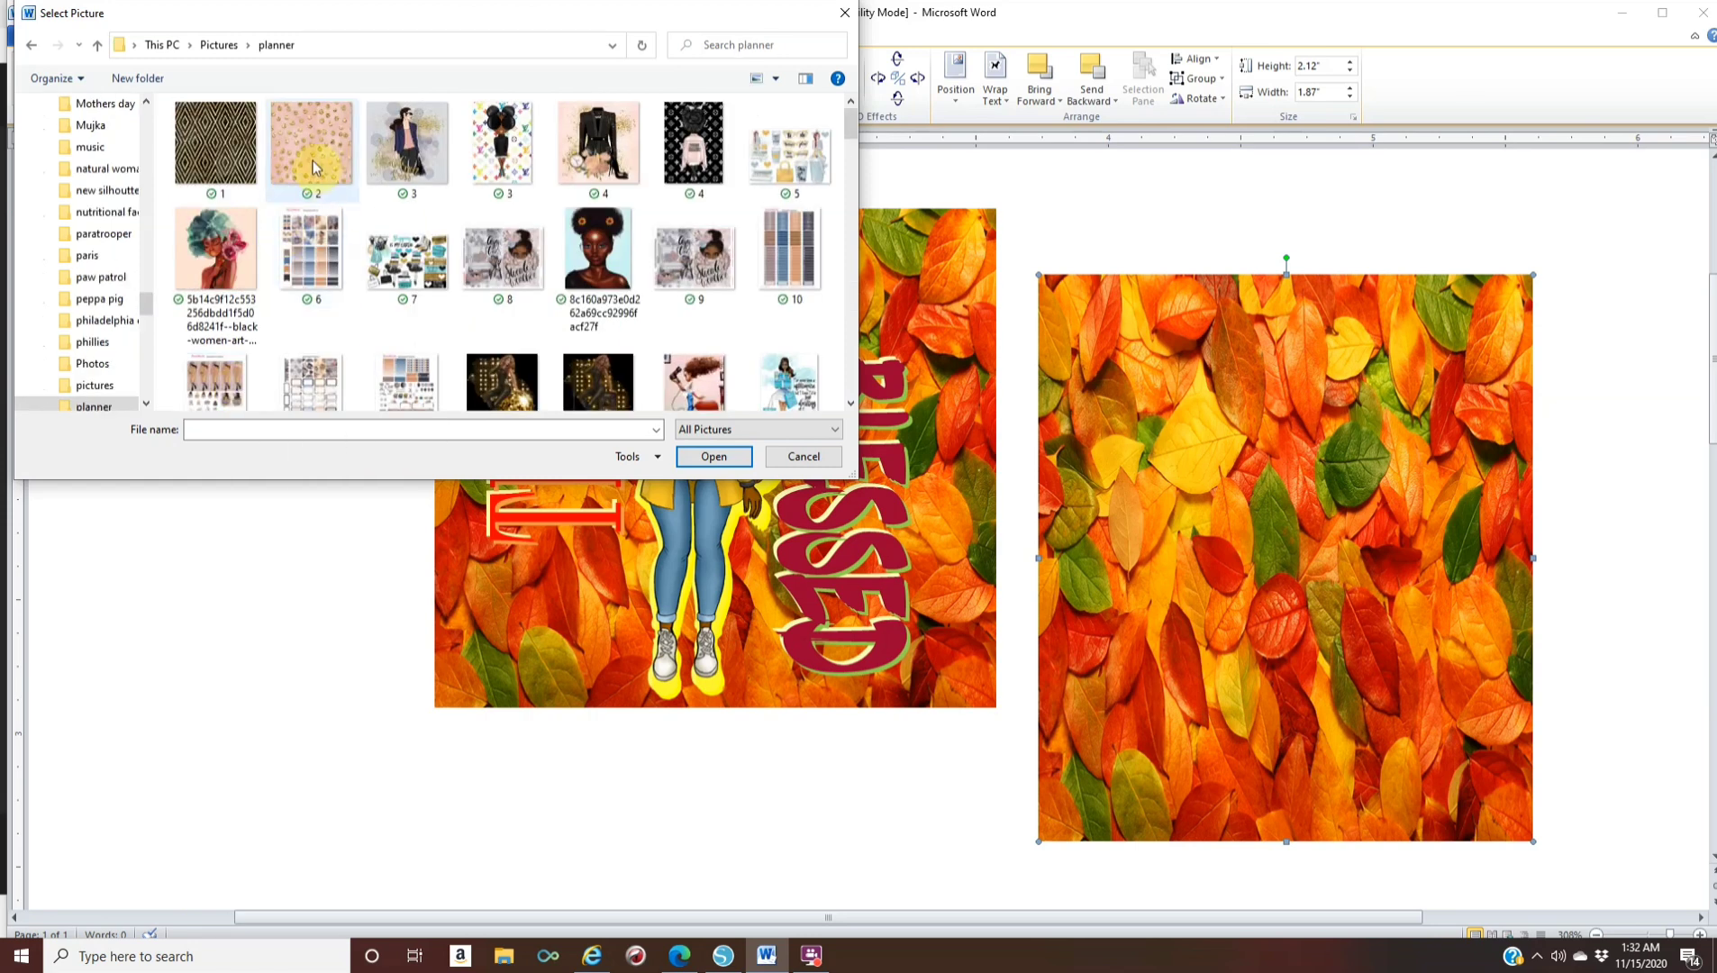
left_click(699, 458)
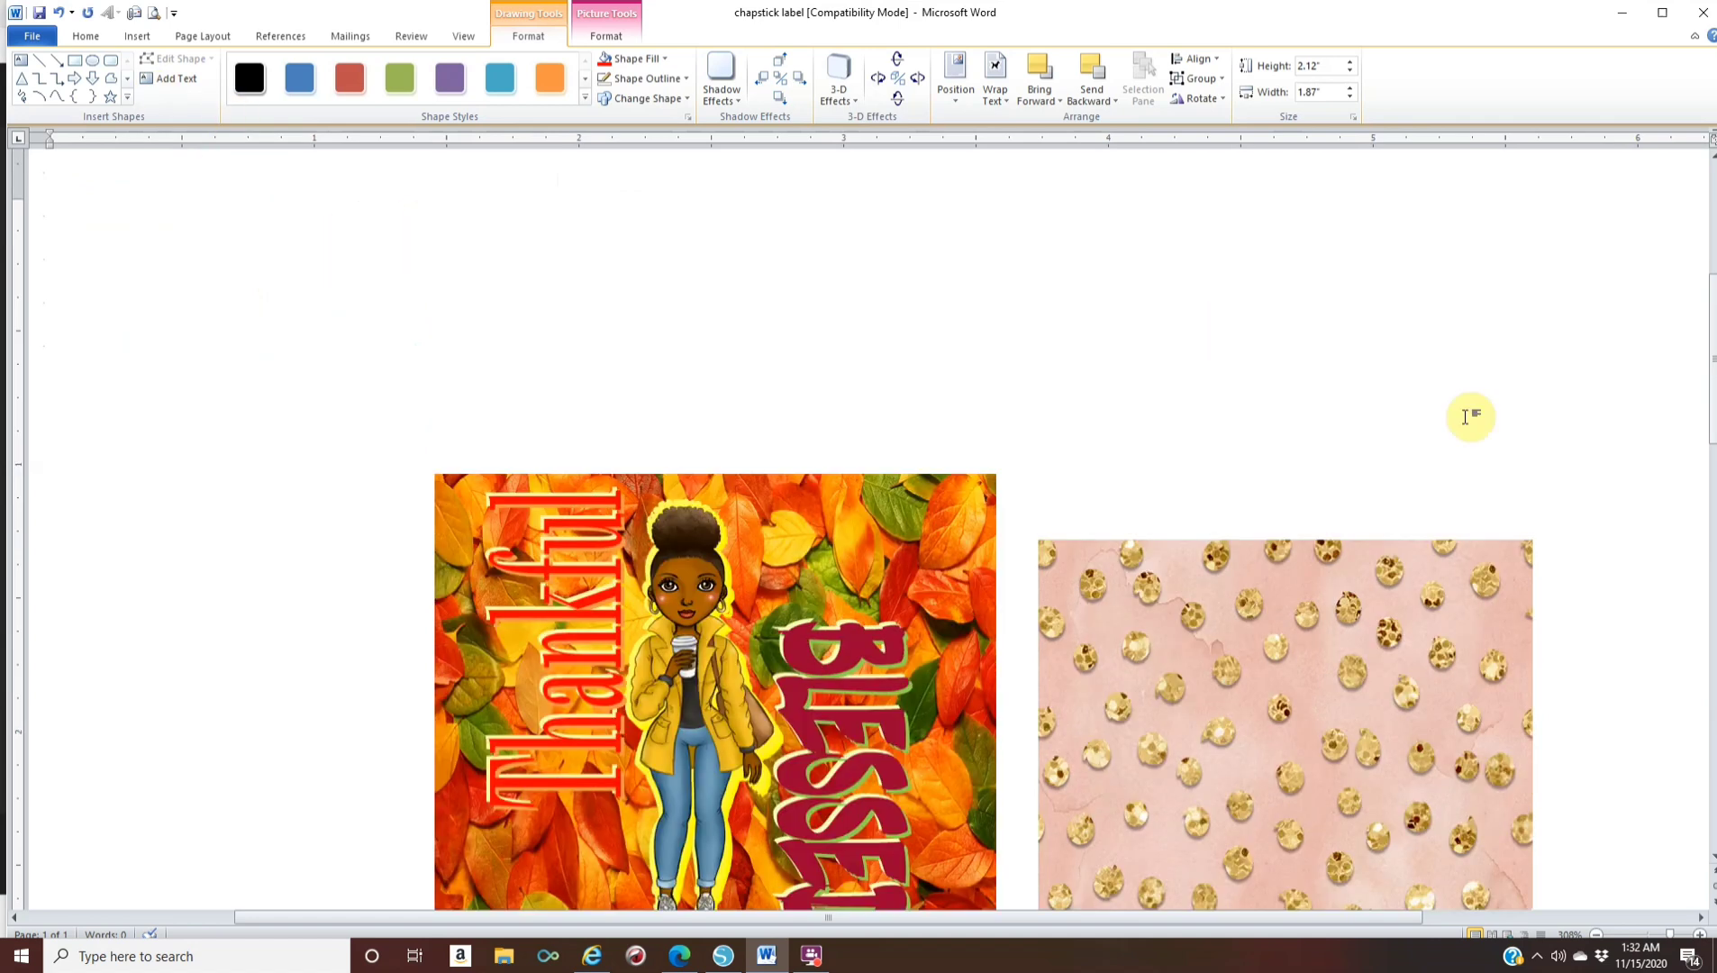
Insert the peeking girl with the unicorn crown from the Afro babies folder and set it in front of text
left_click(1430, 453)
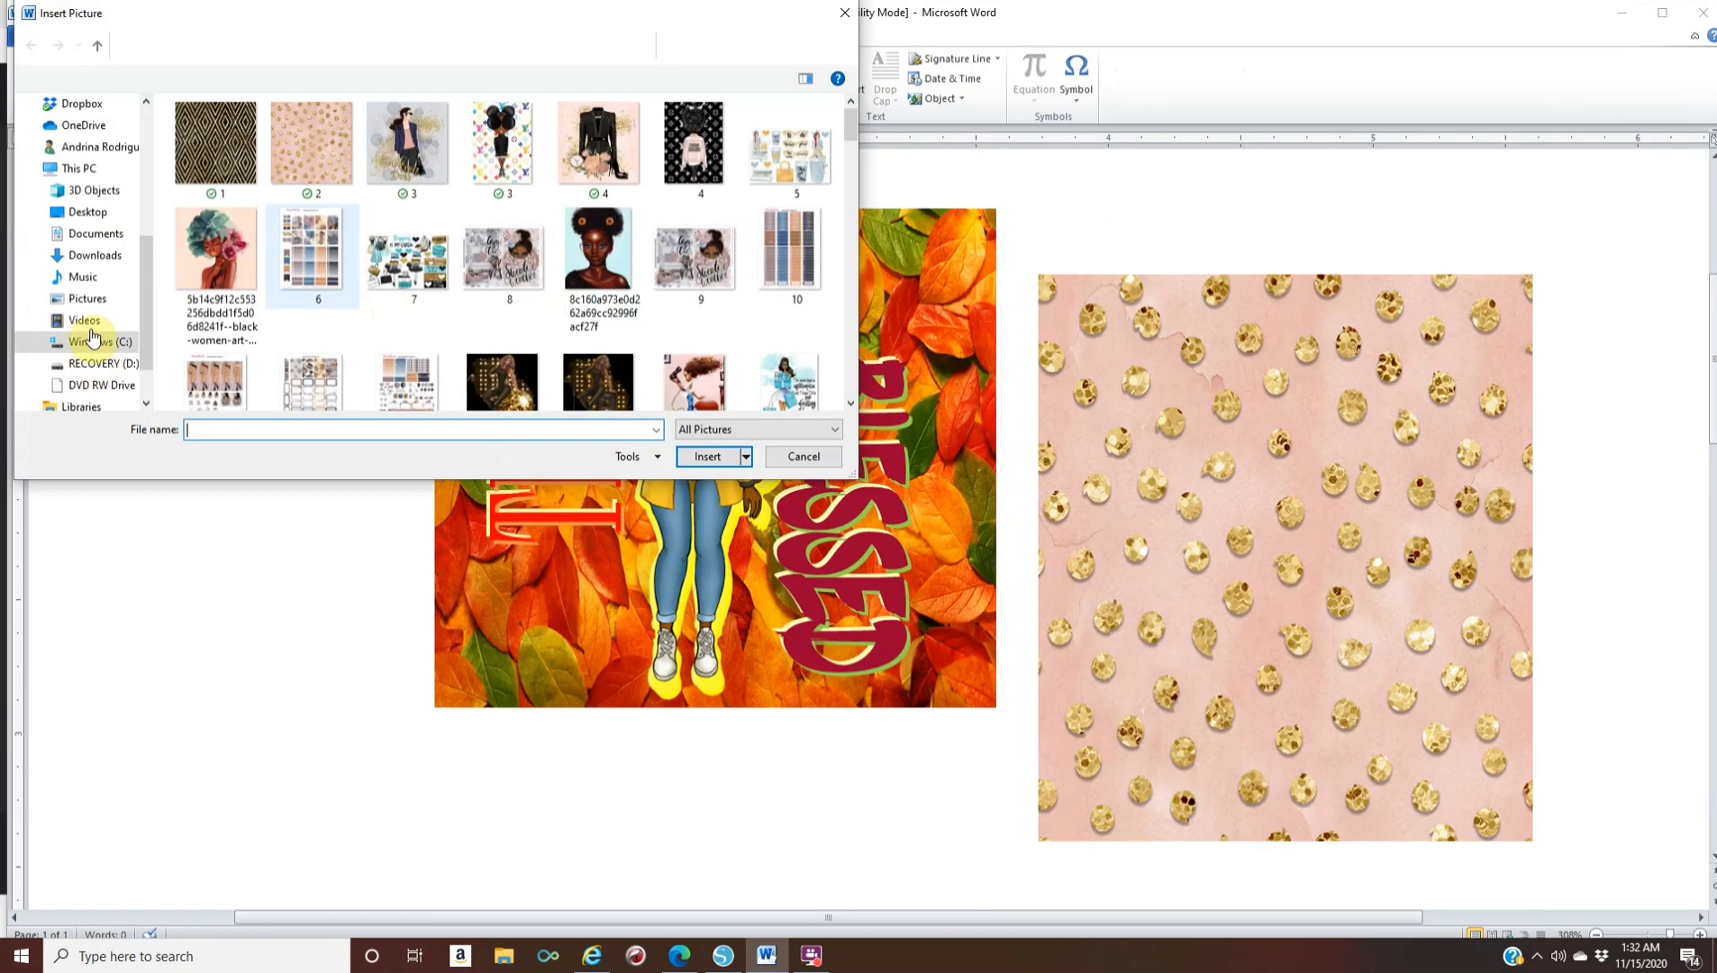
left_click(116, 335)
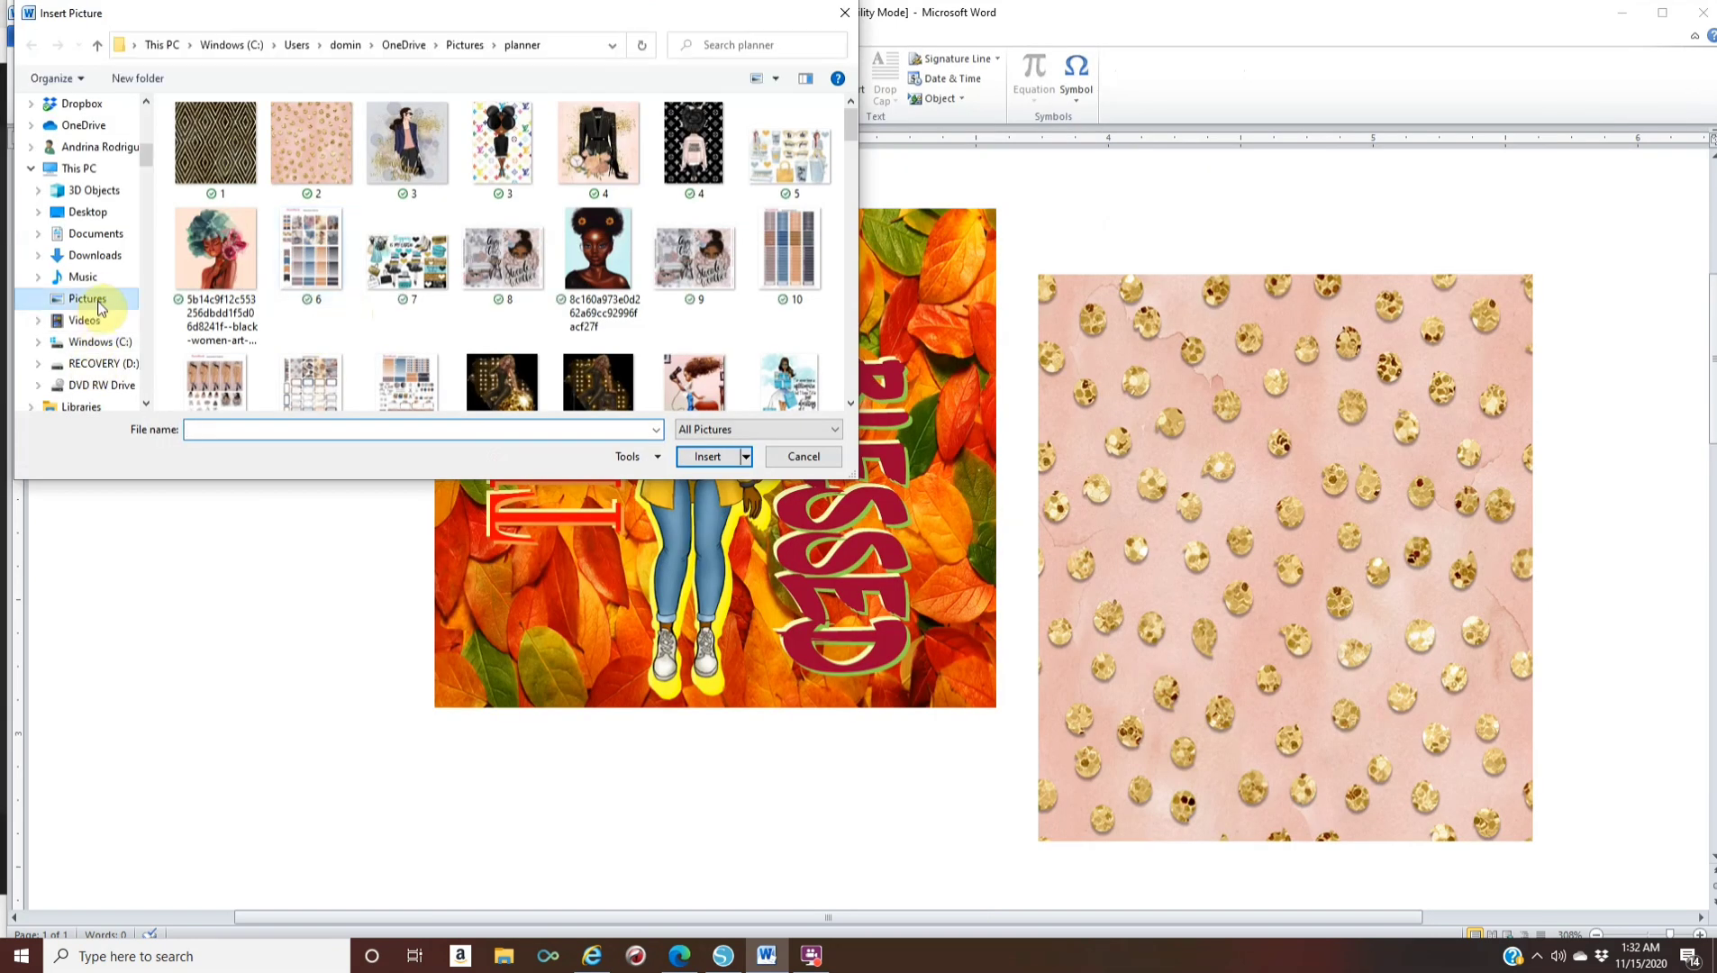
scroll(250, 359, "down", 1)
scroll(252, 270, "up", 1)
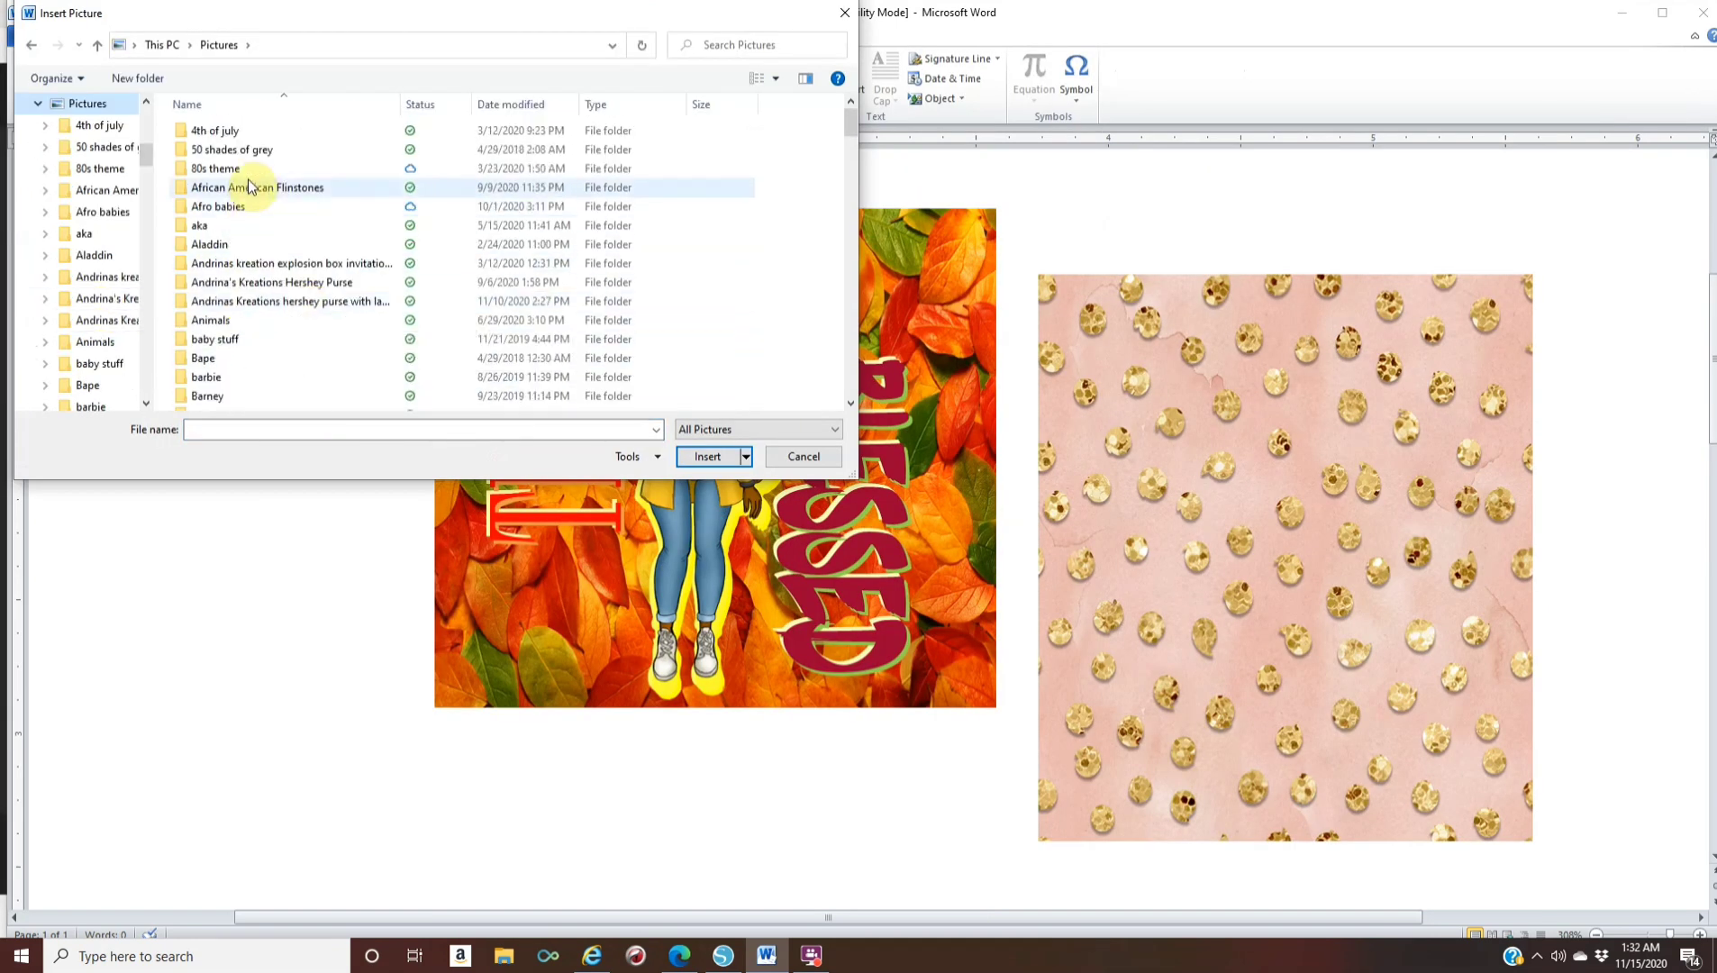
double_click(246, 208)
scroll(424, 336, "down", 5)
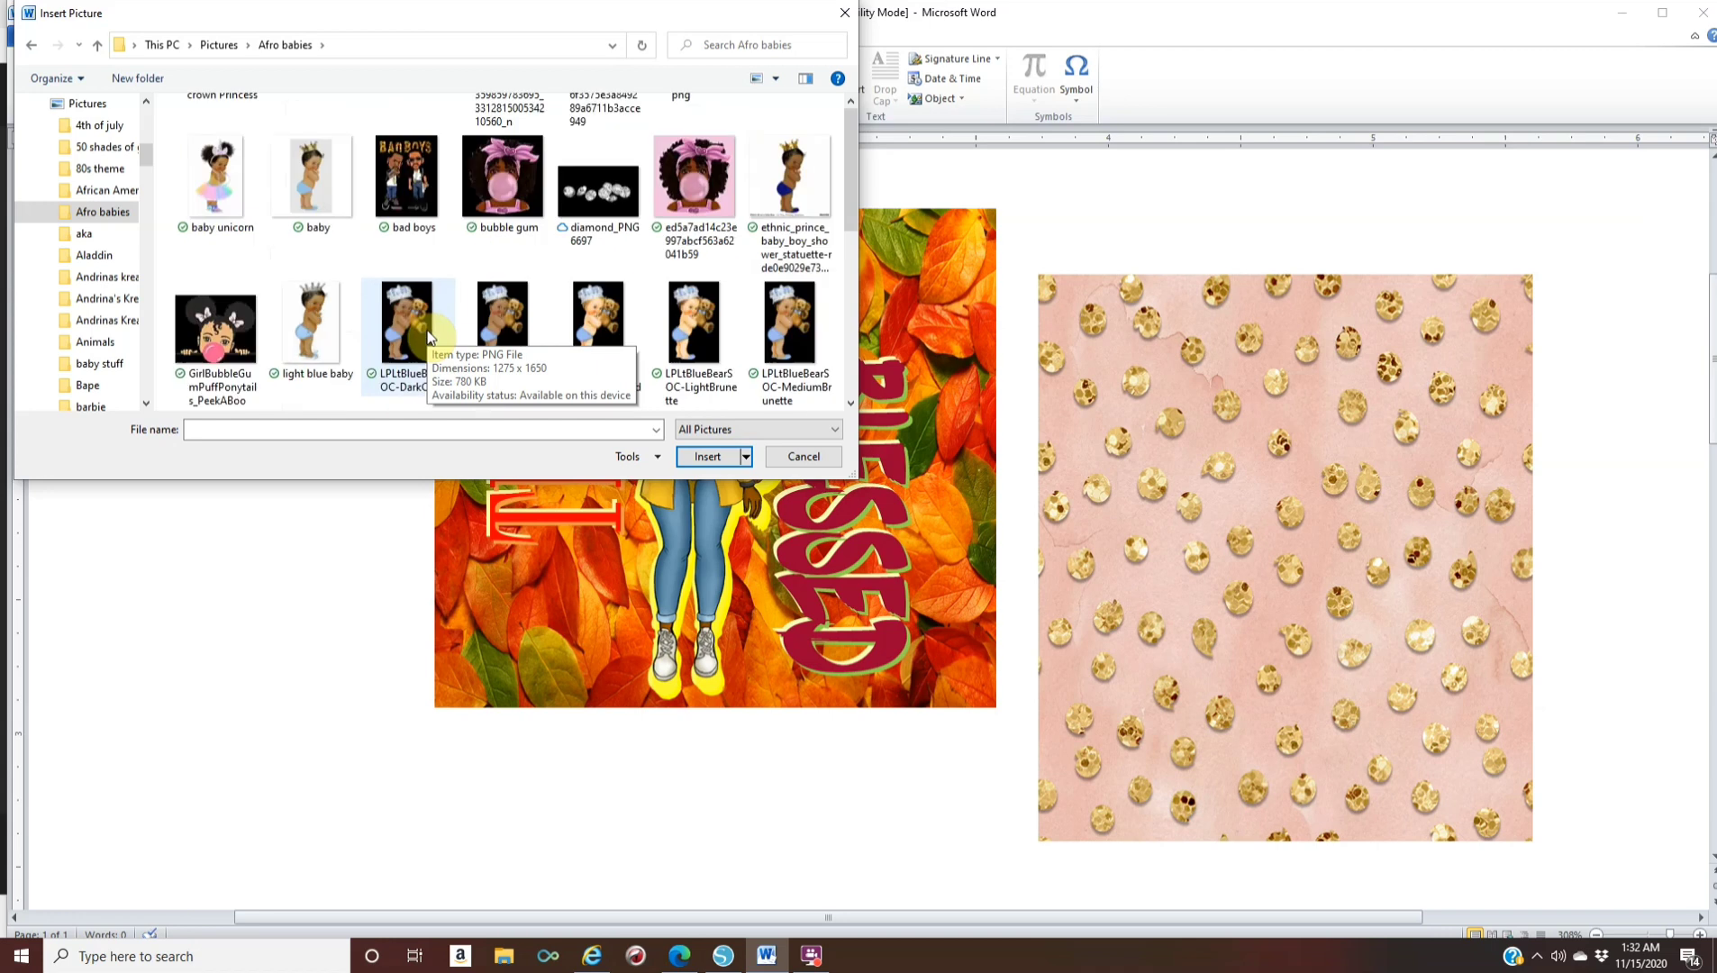
left_click(692, 458)
left_click(498, 83)
left_click(555, 255)
Shrink the peeking girl to about 0.68 by 0.86 inches and center her in the upper half of the pink rectangle
left_click_drag(1663, 319, 1349, 257)
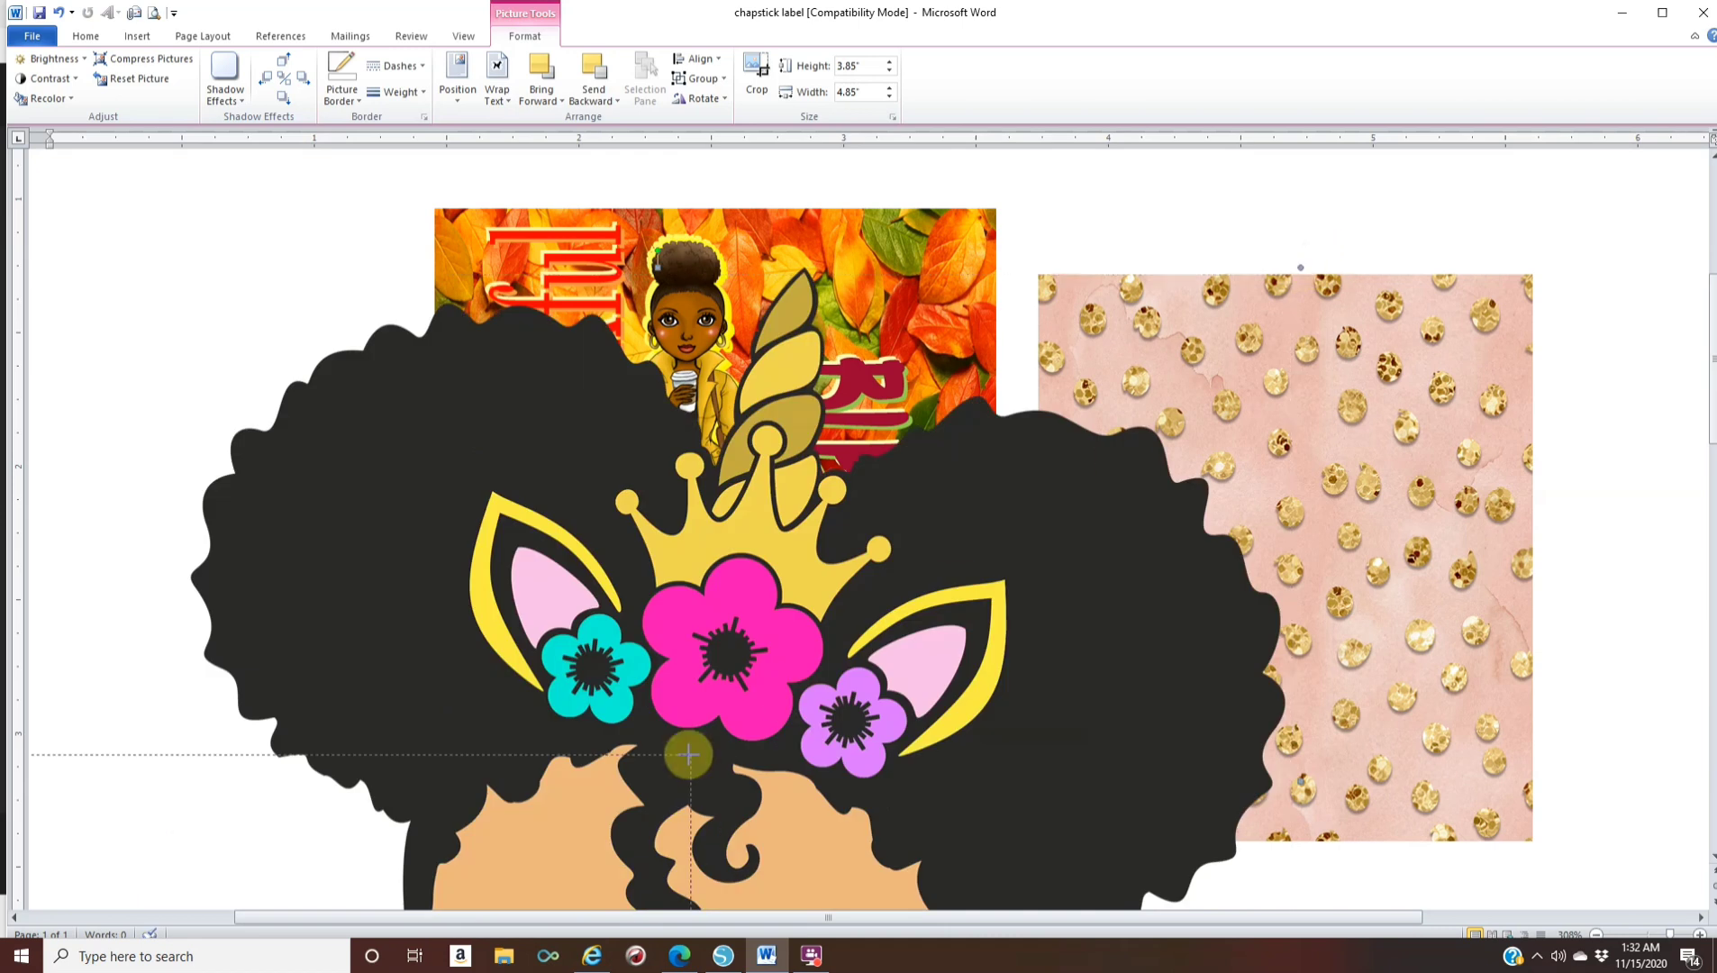
left_click_drag(1015, 287, 555, 653)
left_click_drag(1364, 536, 1265, 515)
left_click_drag(1136, 414, 1091, 381)
left_click_drag(1227, 510, 1266, 521)
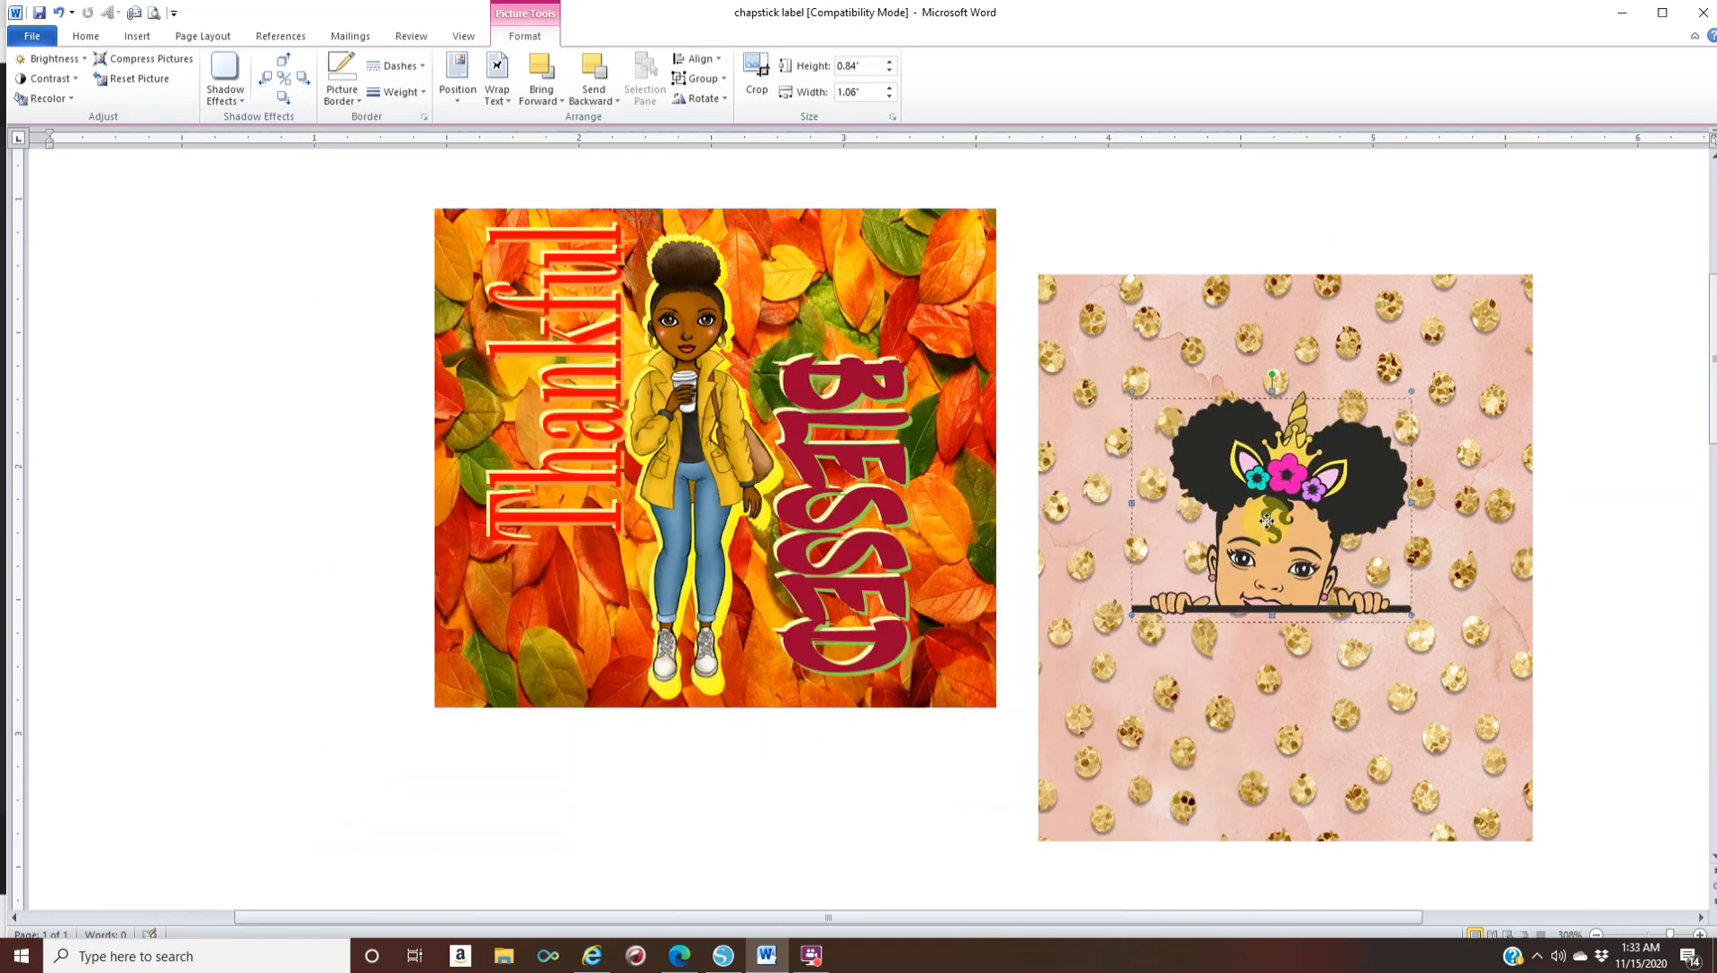
left_click_drag(1411, 392, 1359, 434)
left_click_drag(1280, 540, 1315, 519)
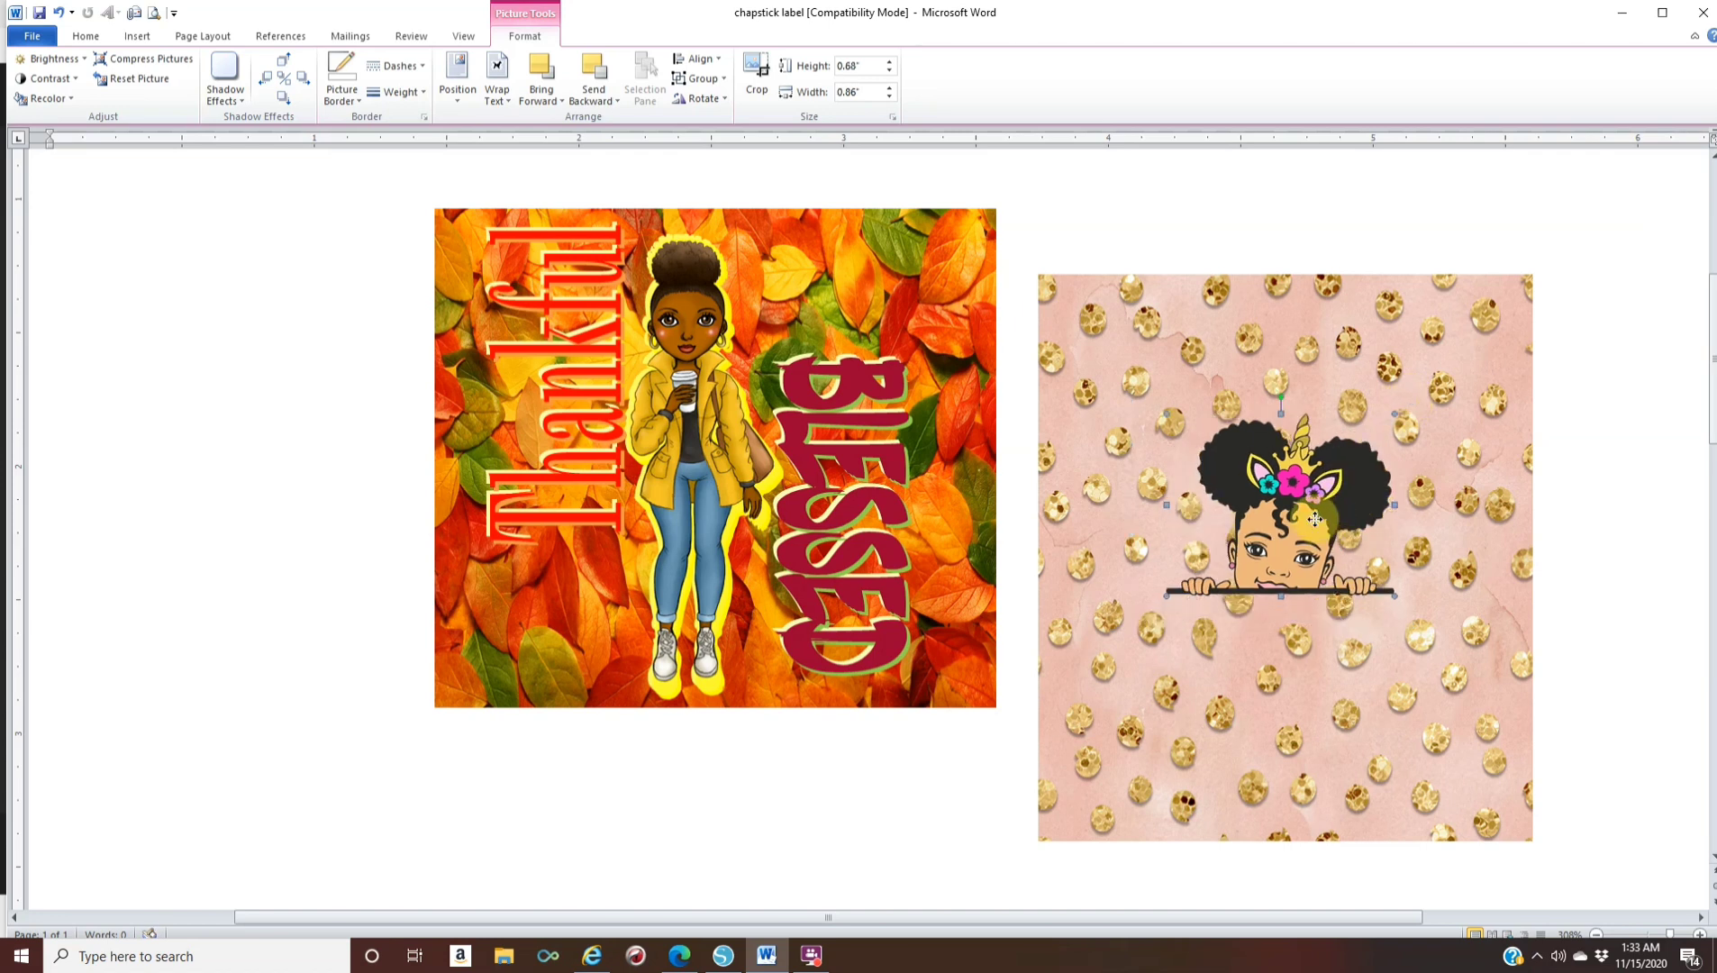
Insert the party_banner02 picture from the Birthday folder in Pictures
left_click(932, 832)
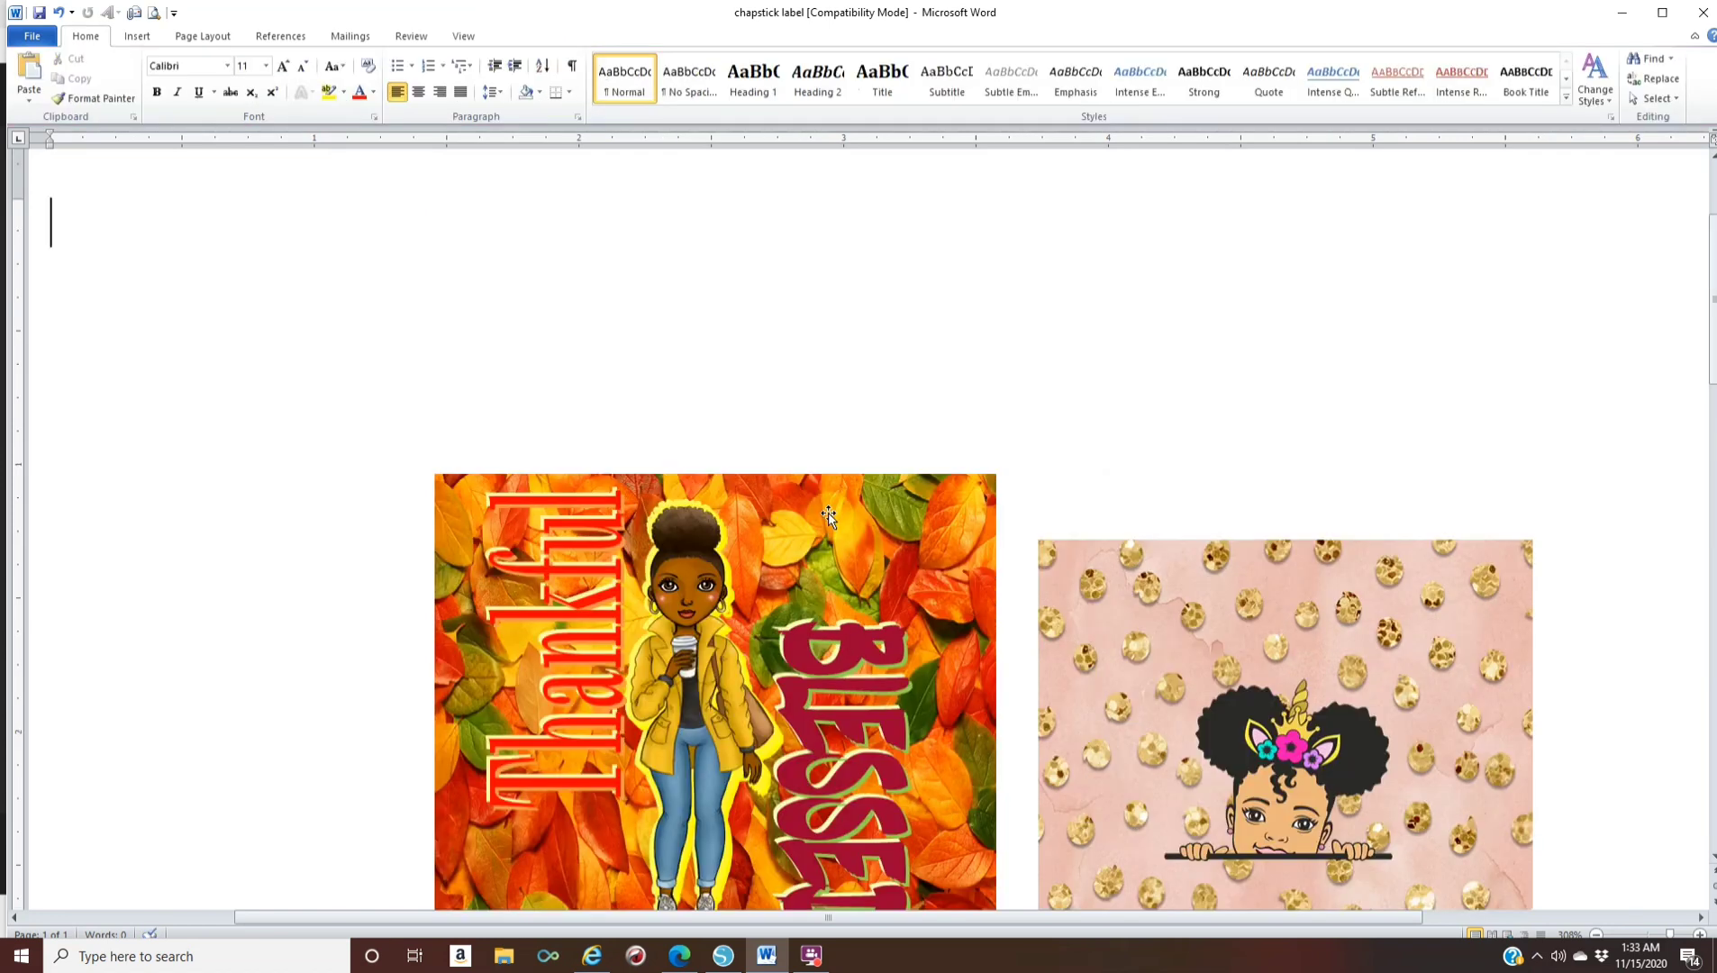
scroll(828, 515, "down", 3)
left_click(137, 36)
left_click(187, 74)
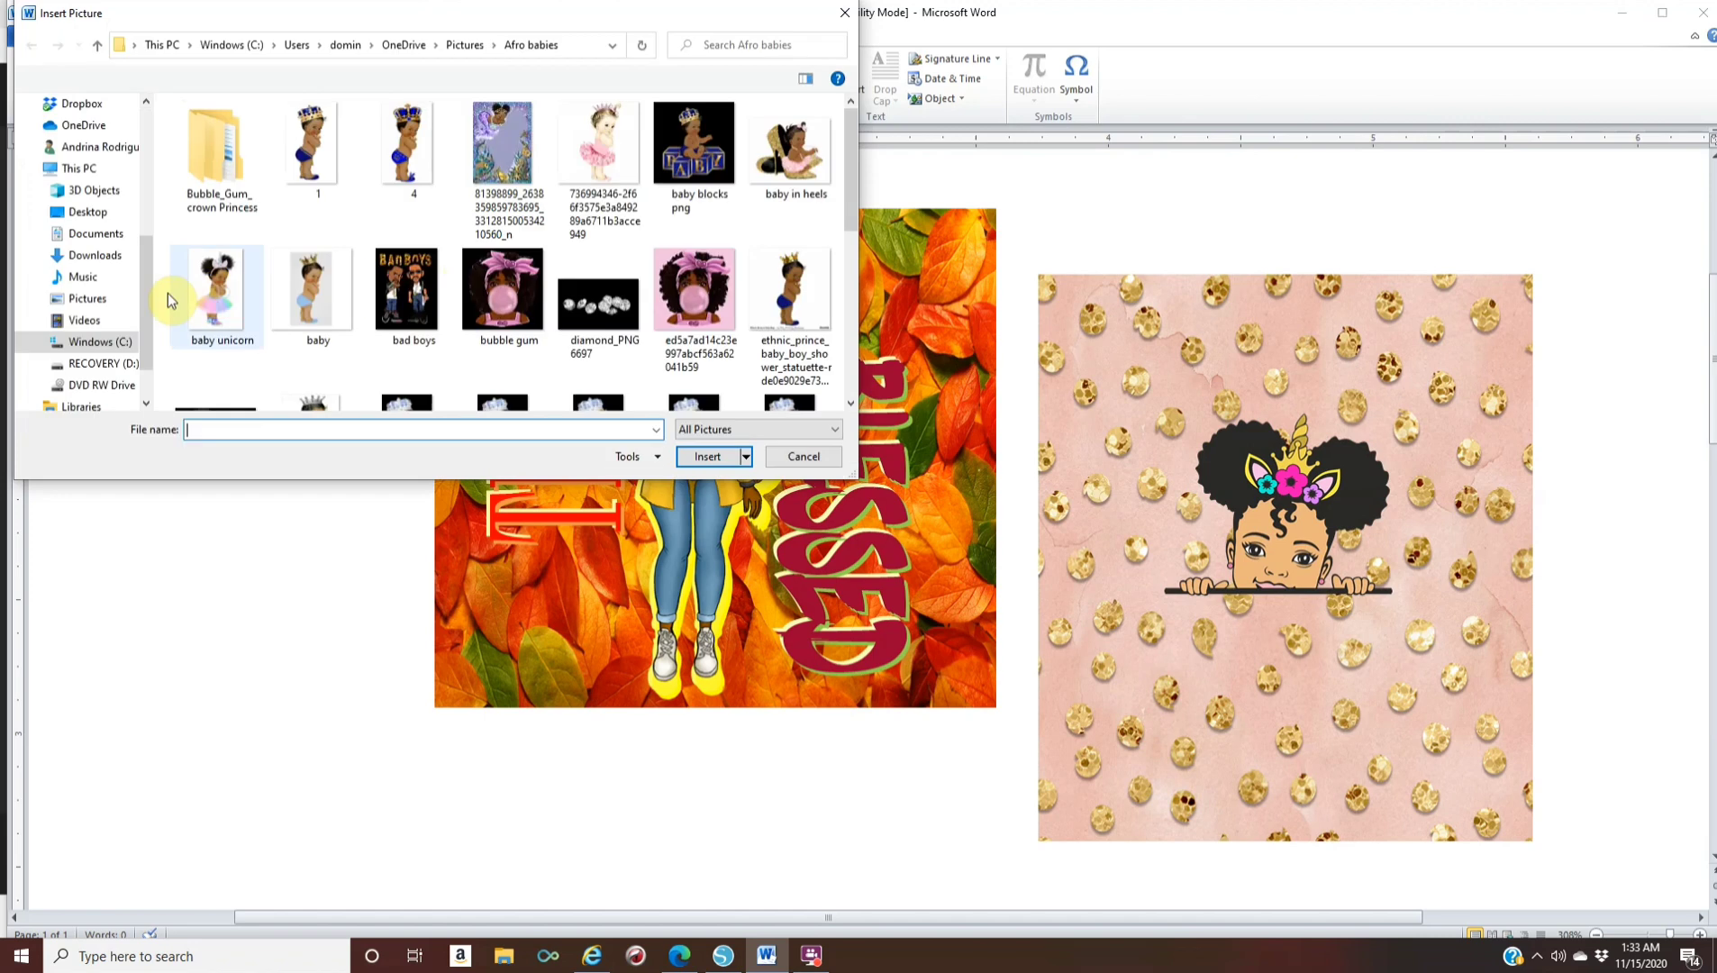
left_click(90, 298)
scroll(243, 347, "down", 4)
double_click(225, 332)
scroll(655, 350, "down", 3)
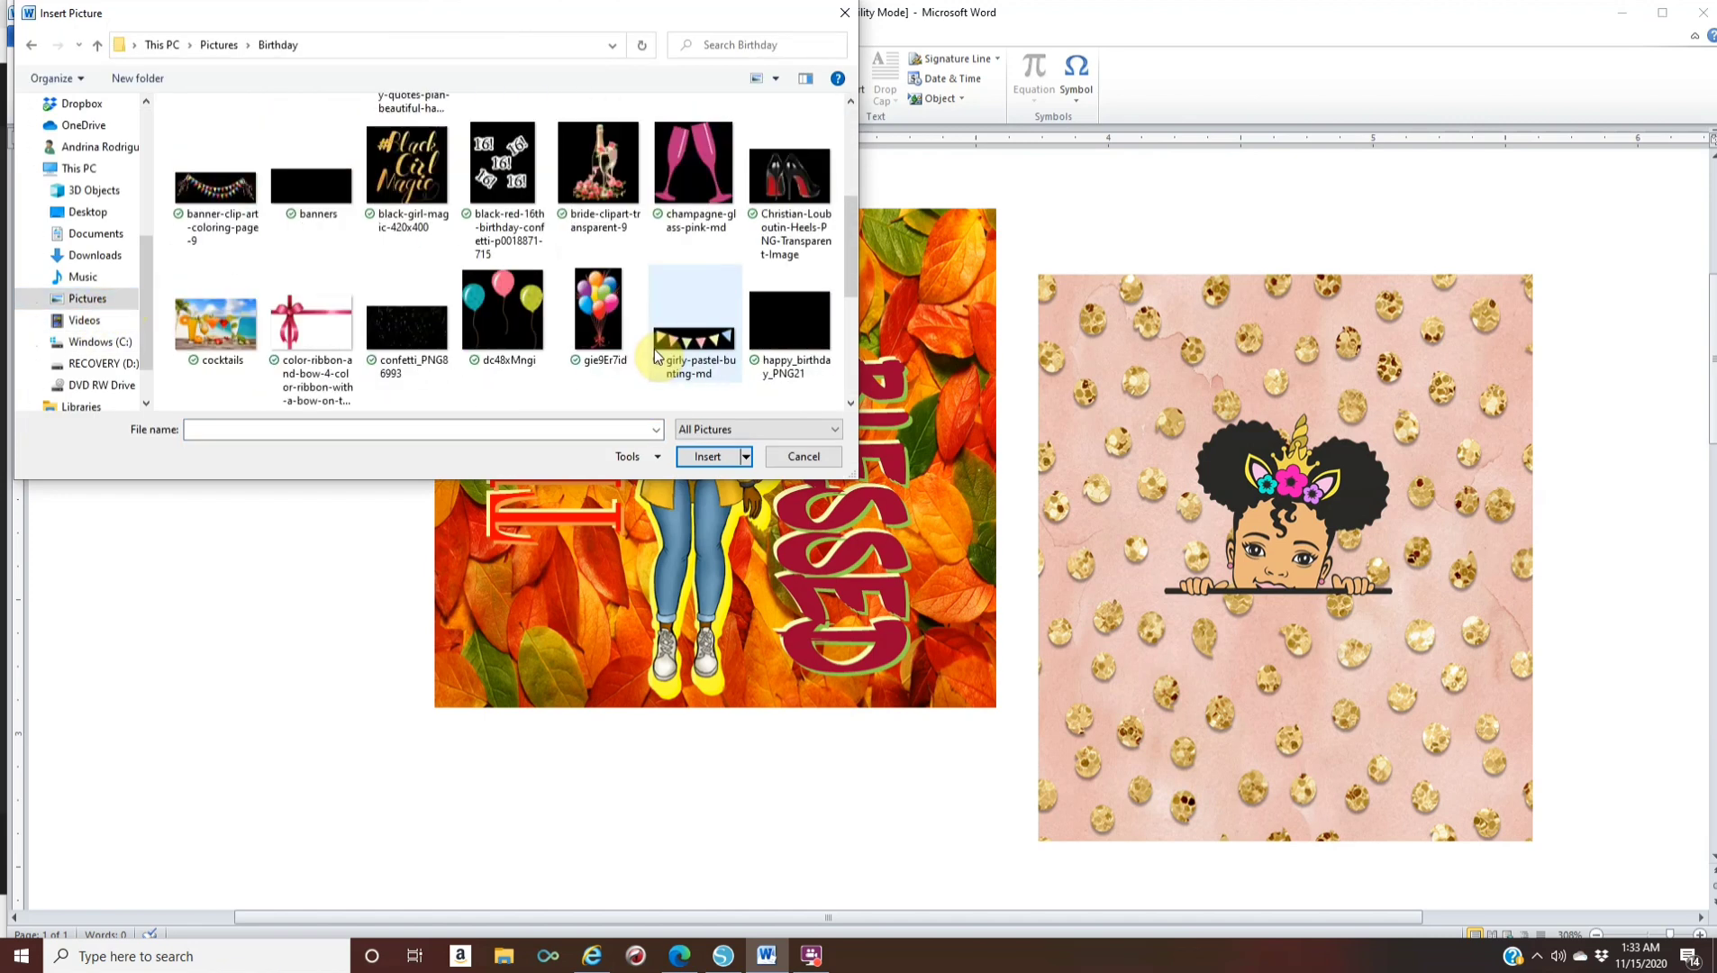
scroll(655, 349, "down", 2)
scroll(655, 349, "up", 1)
left_click(694, 301)
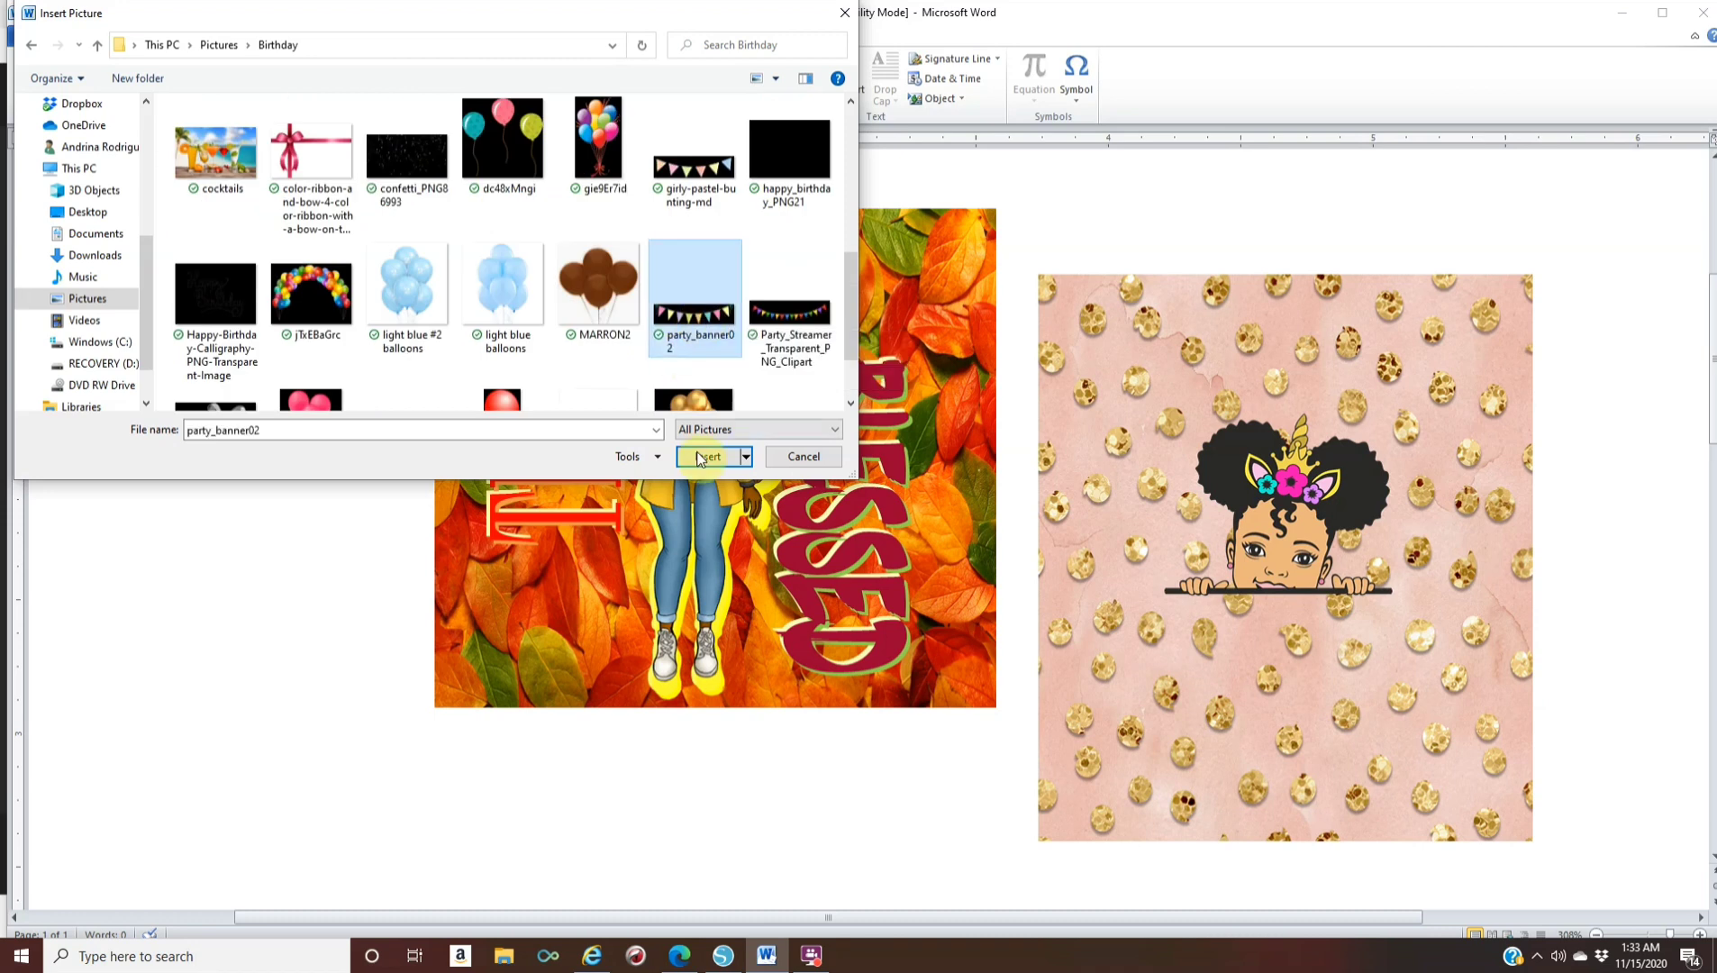
left_click(707, 457)
Shrink the party banner to about 0.45 by 1.84 inches and place it across the top edge of the pink rectangle
left_click_drag(52, 349, 763, 615)
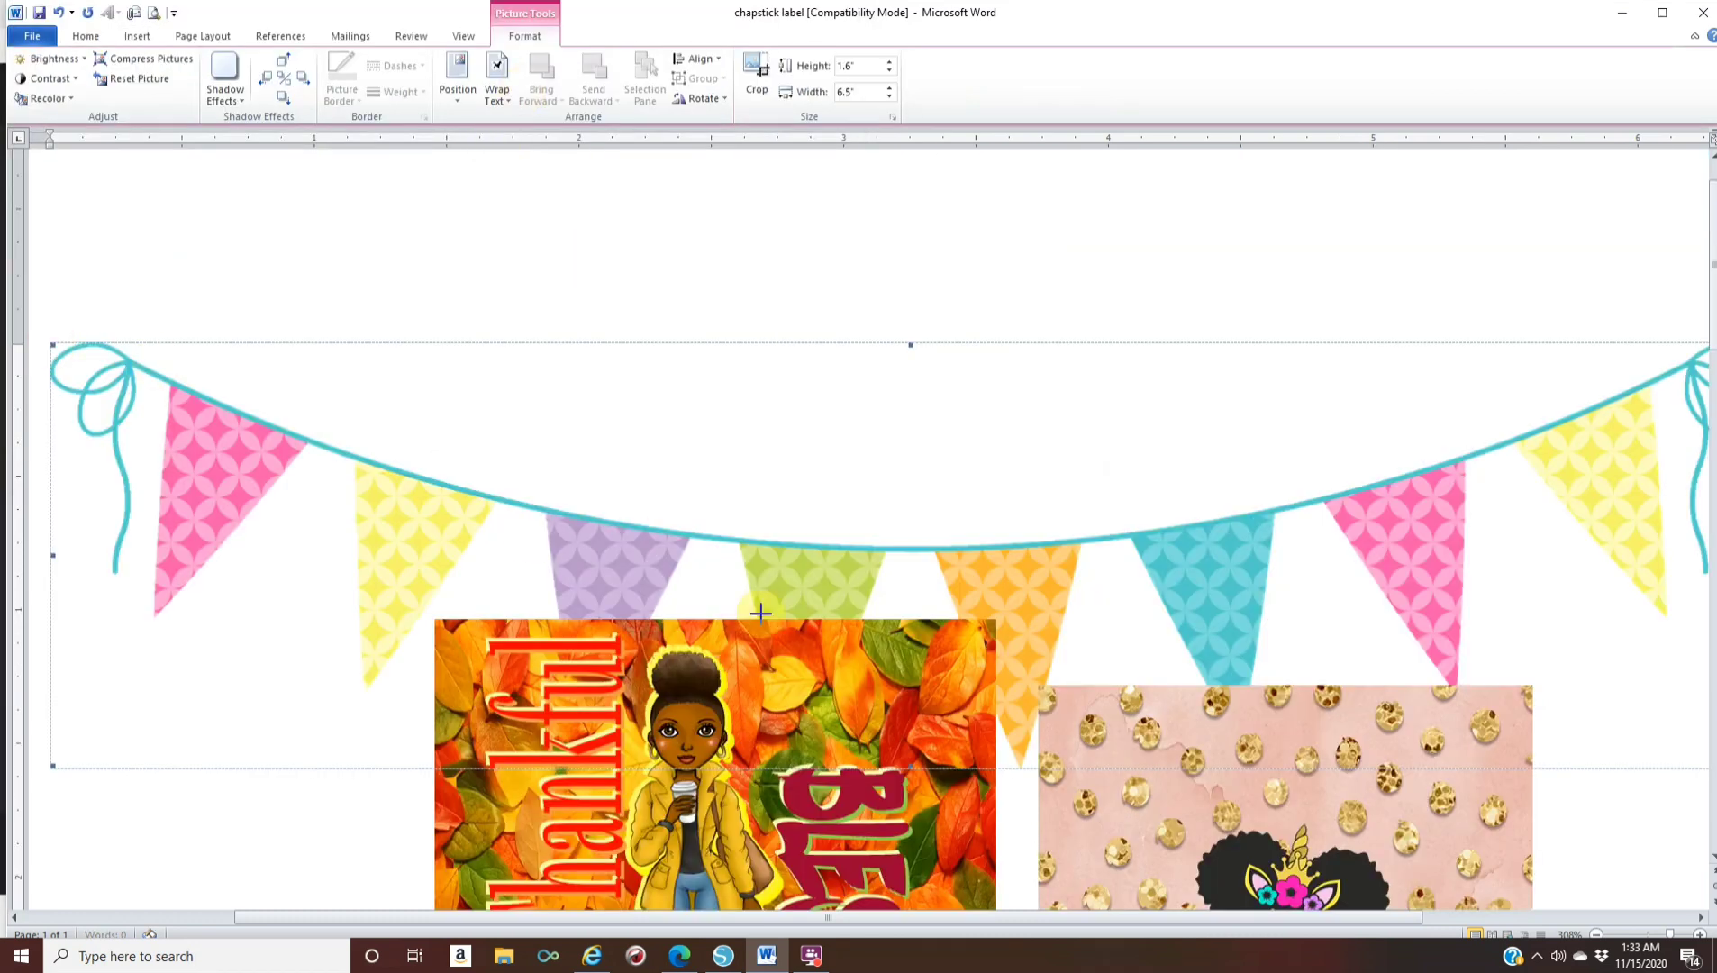
scroll(763, 615, "down", 3)
left_click_drag(1096, 255, 1281, 431)
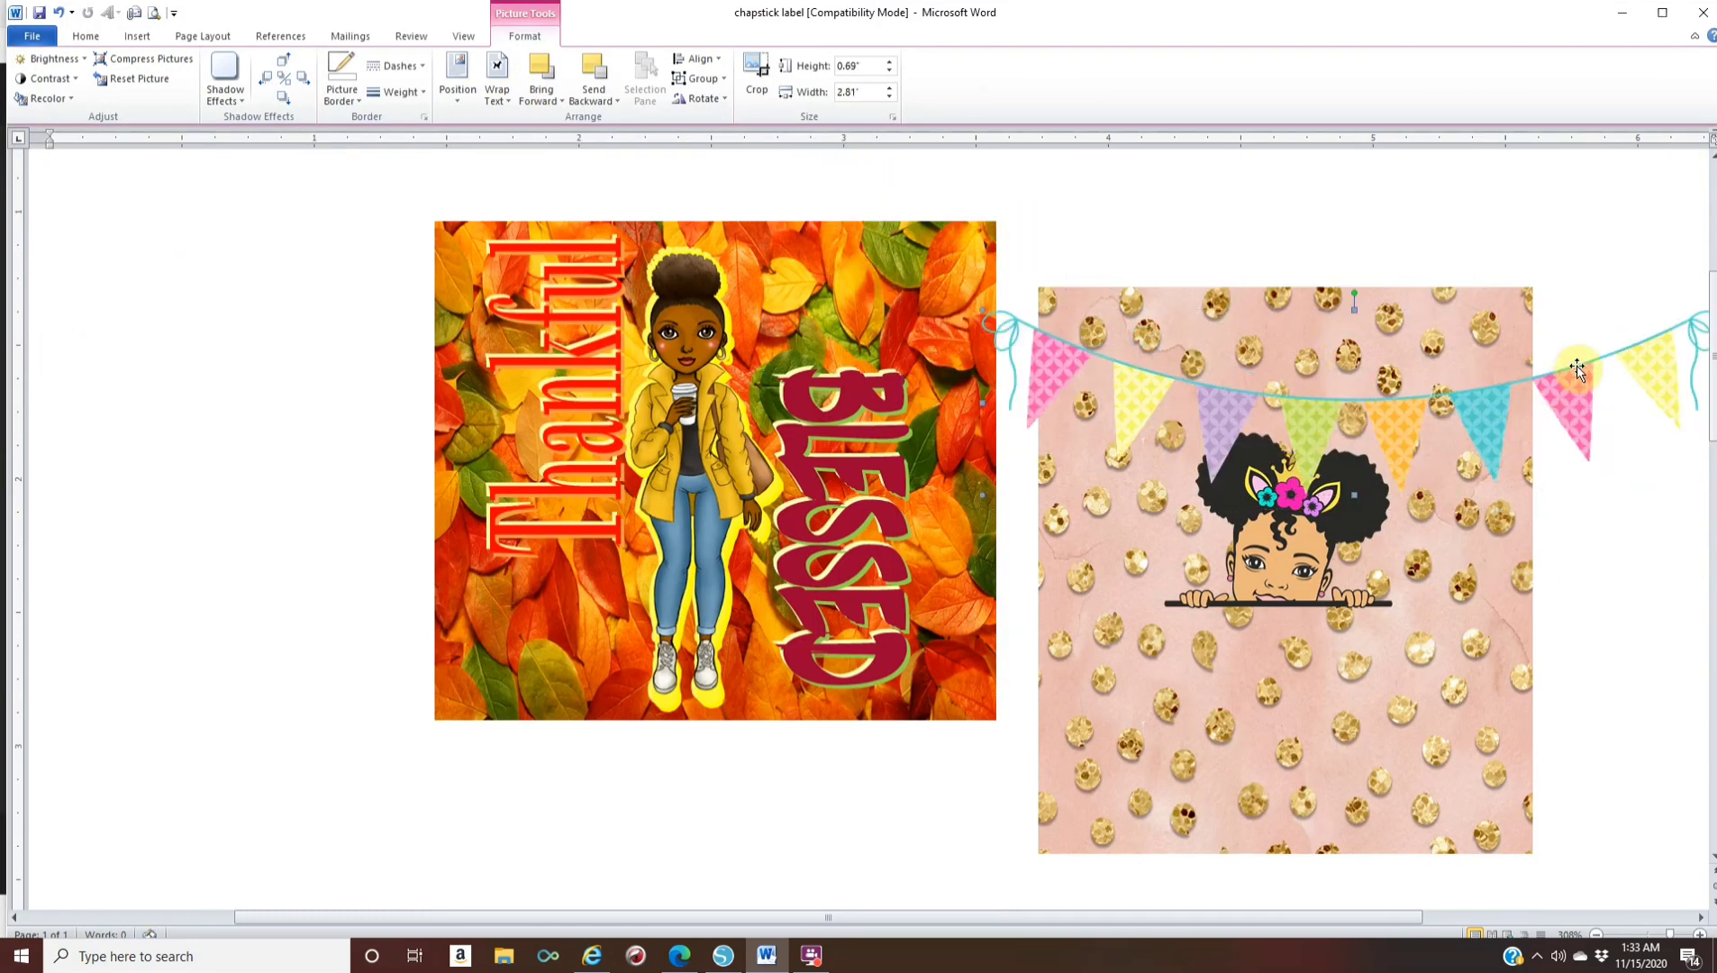
left_click_drag(1004, 323, 1169, 347)
left_click_drag(1708, 337, 1556, 356)
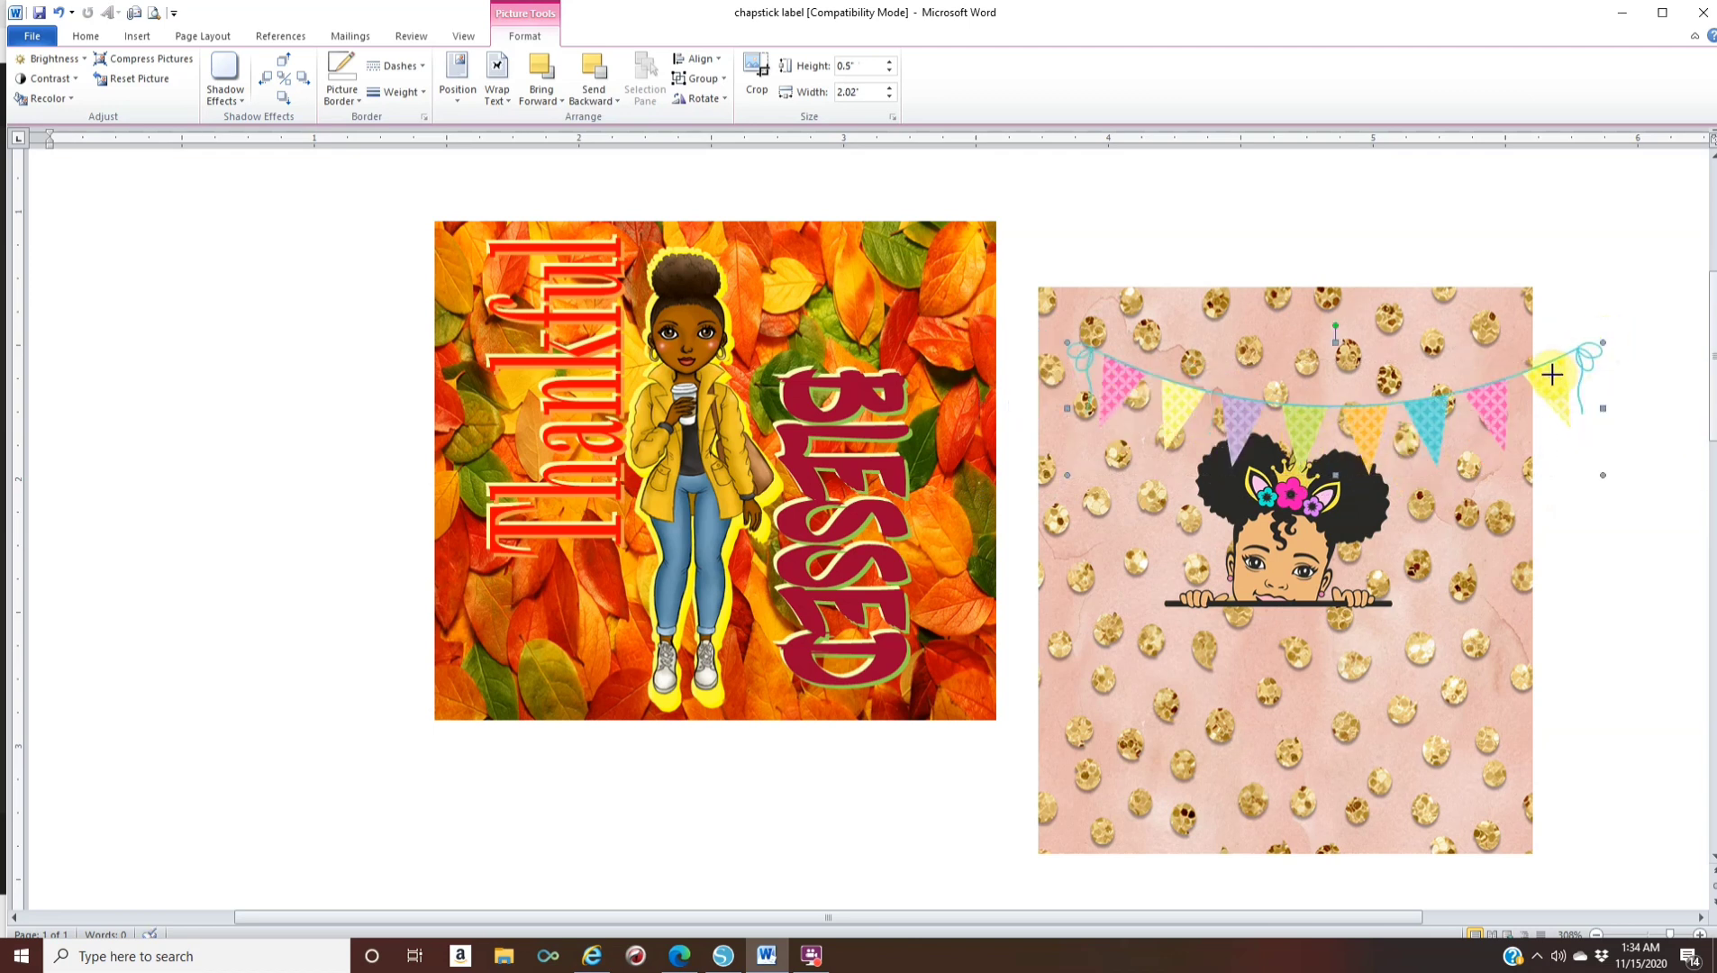
left_click_drag(1455, 410, 1432, 359)
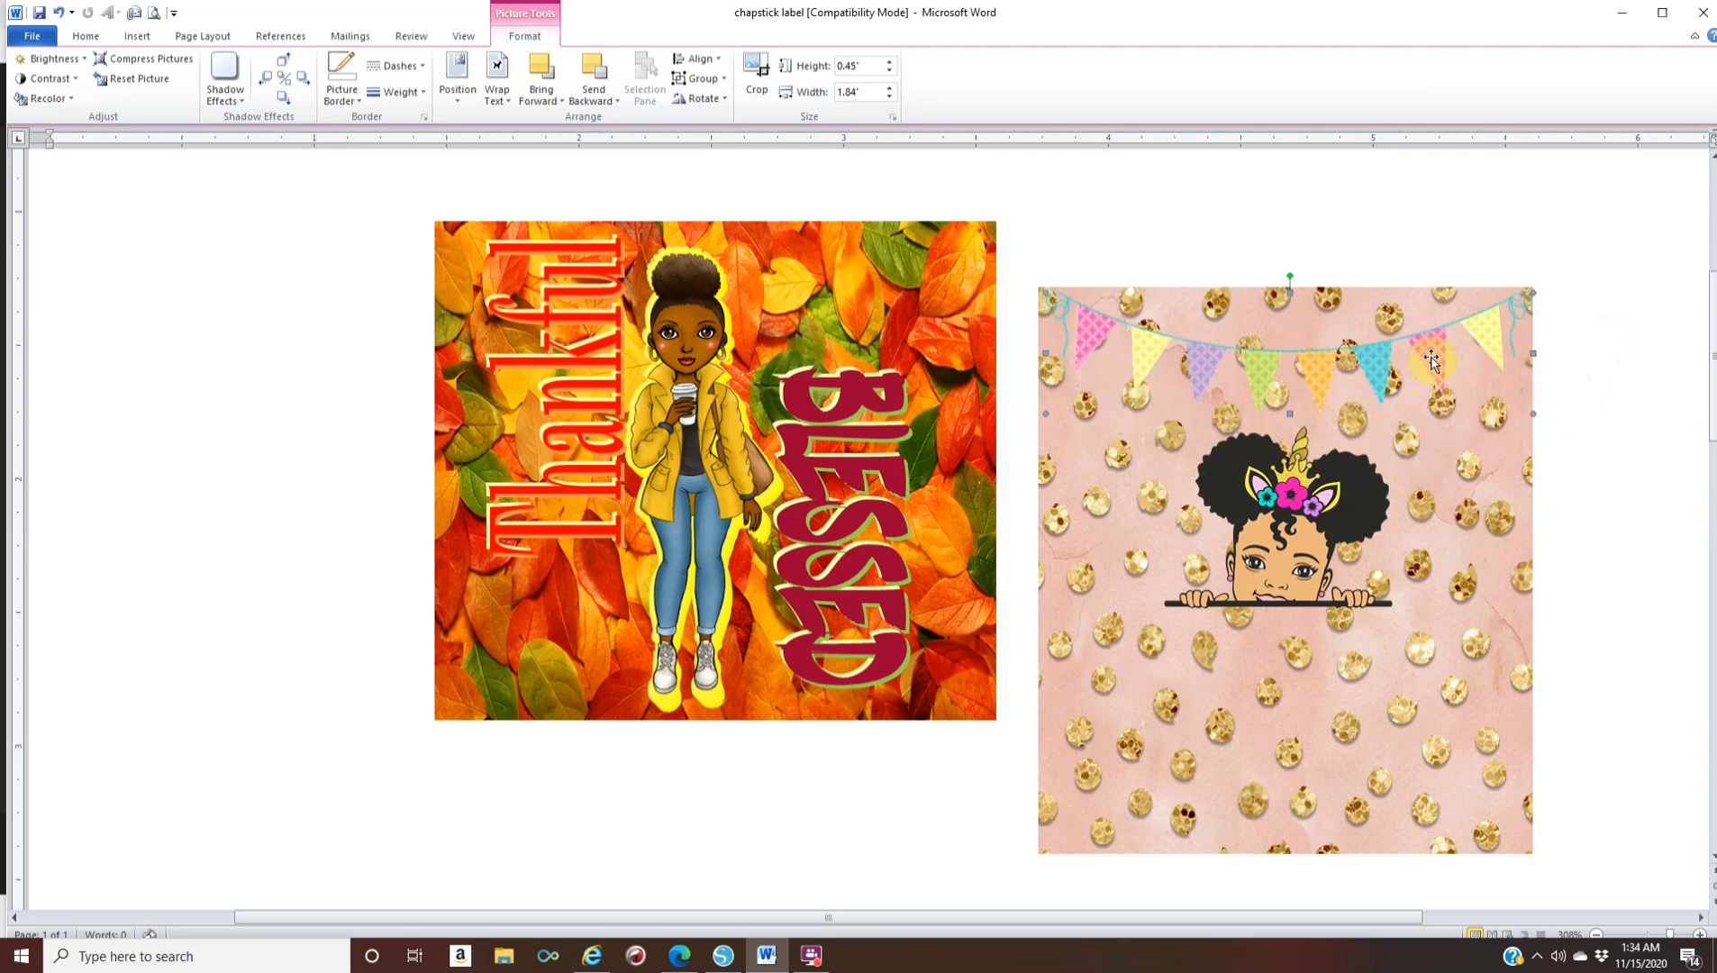
Insert the polka-dot balloons picture from the Birthday folder and set it in front of text
left_click(1571, 422)
left_click(137, 36)
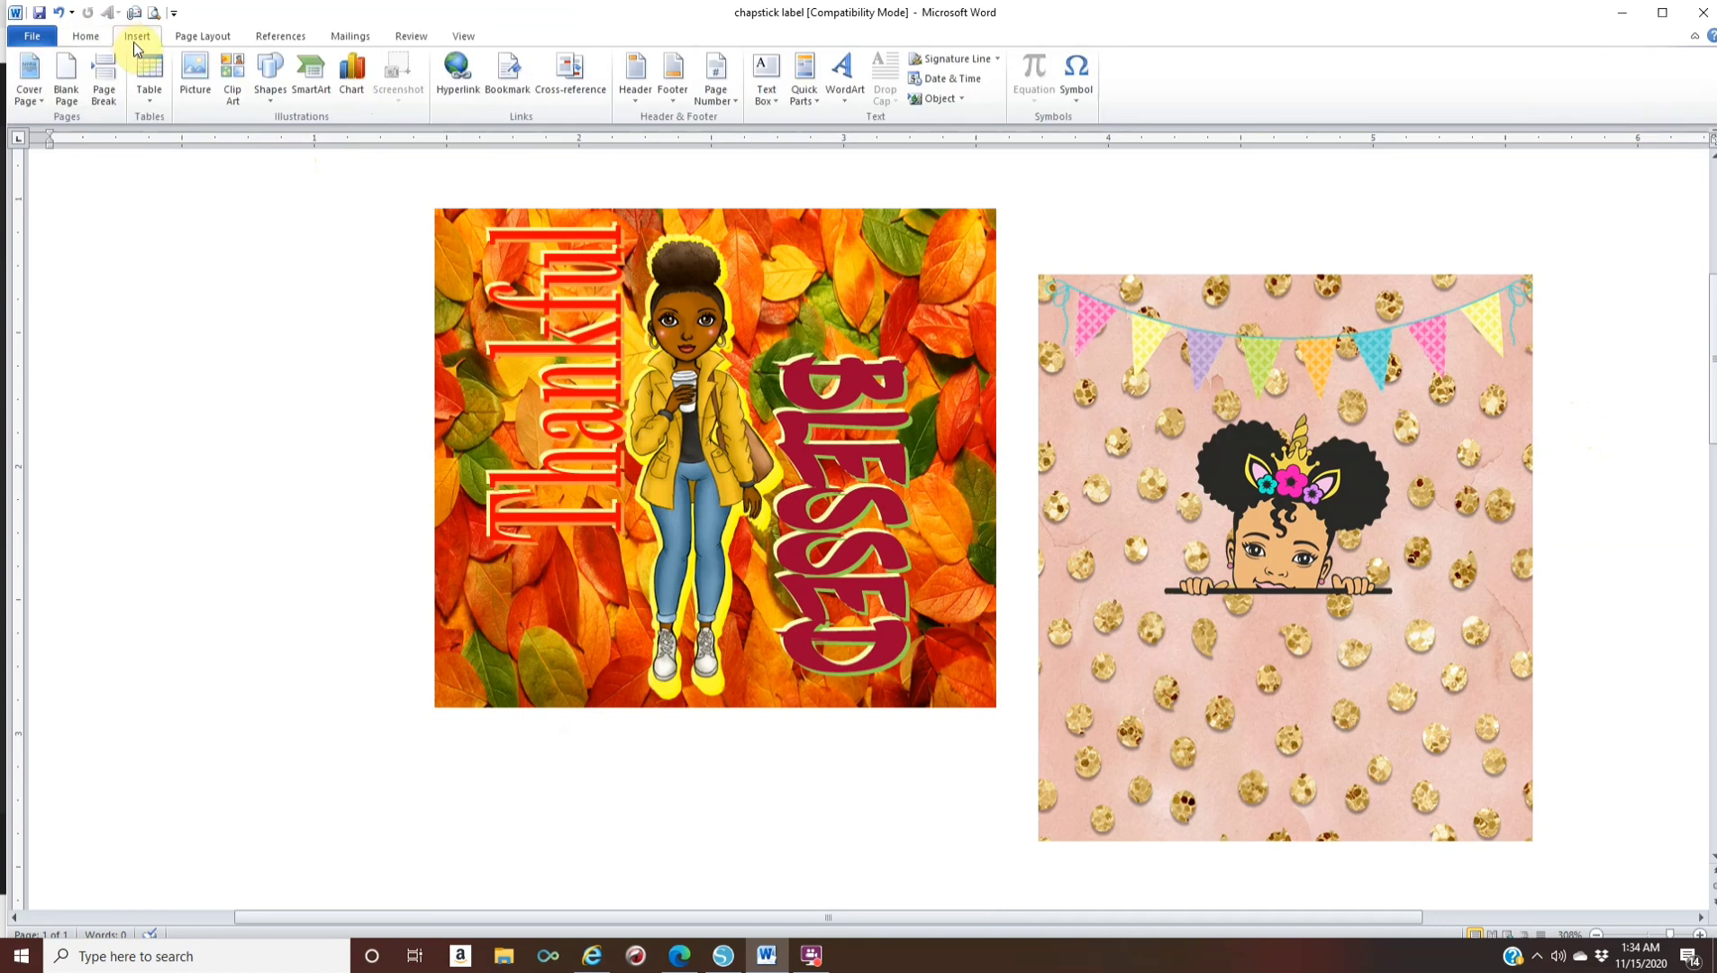
left_click(195, 101)
scroll(442, 335, "down", 1)
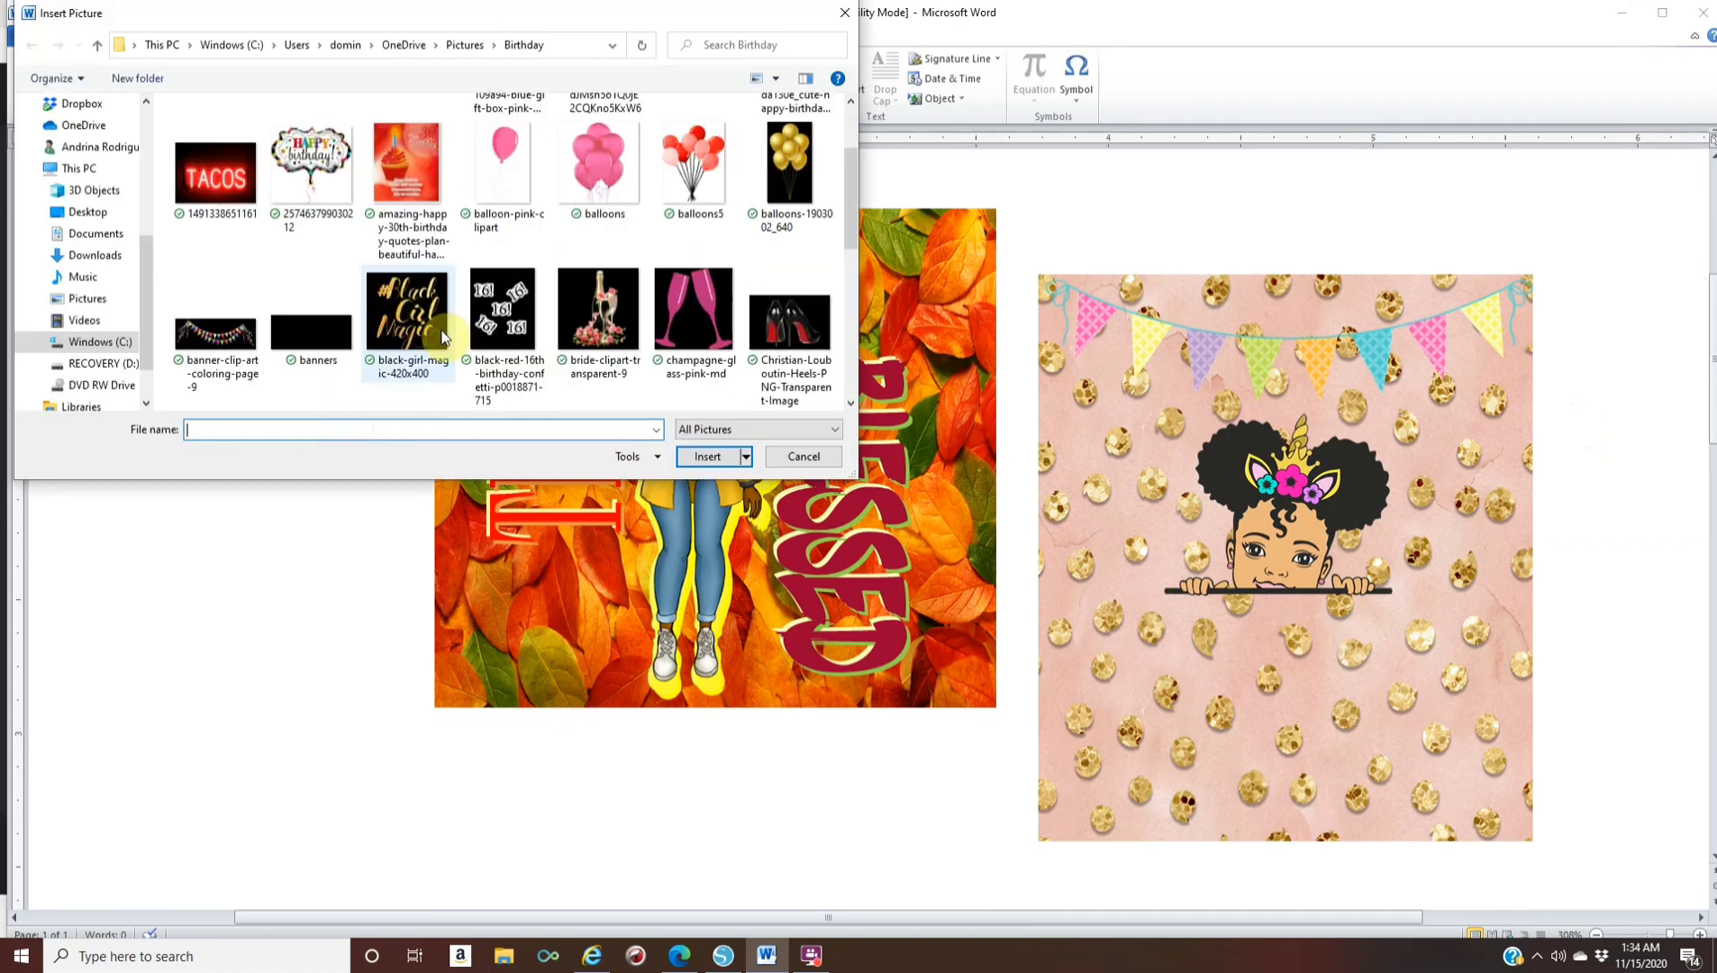
scroll(442, 335, "down", 1)
scroll(559, 334, "up", 1)
scroll(559, 334, "down", 1)
left_click(527, 315)
left_click(712, 459)
left_click(540, 107)
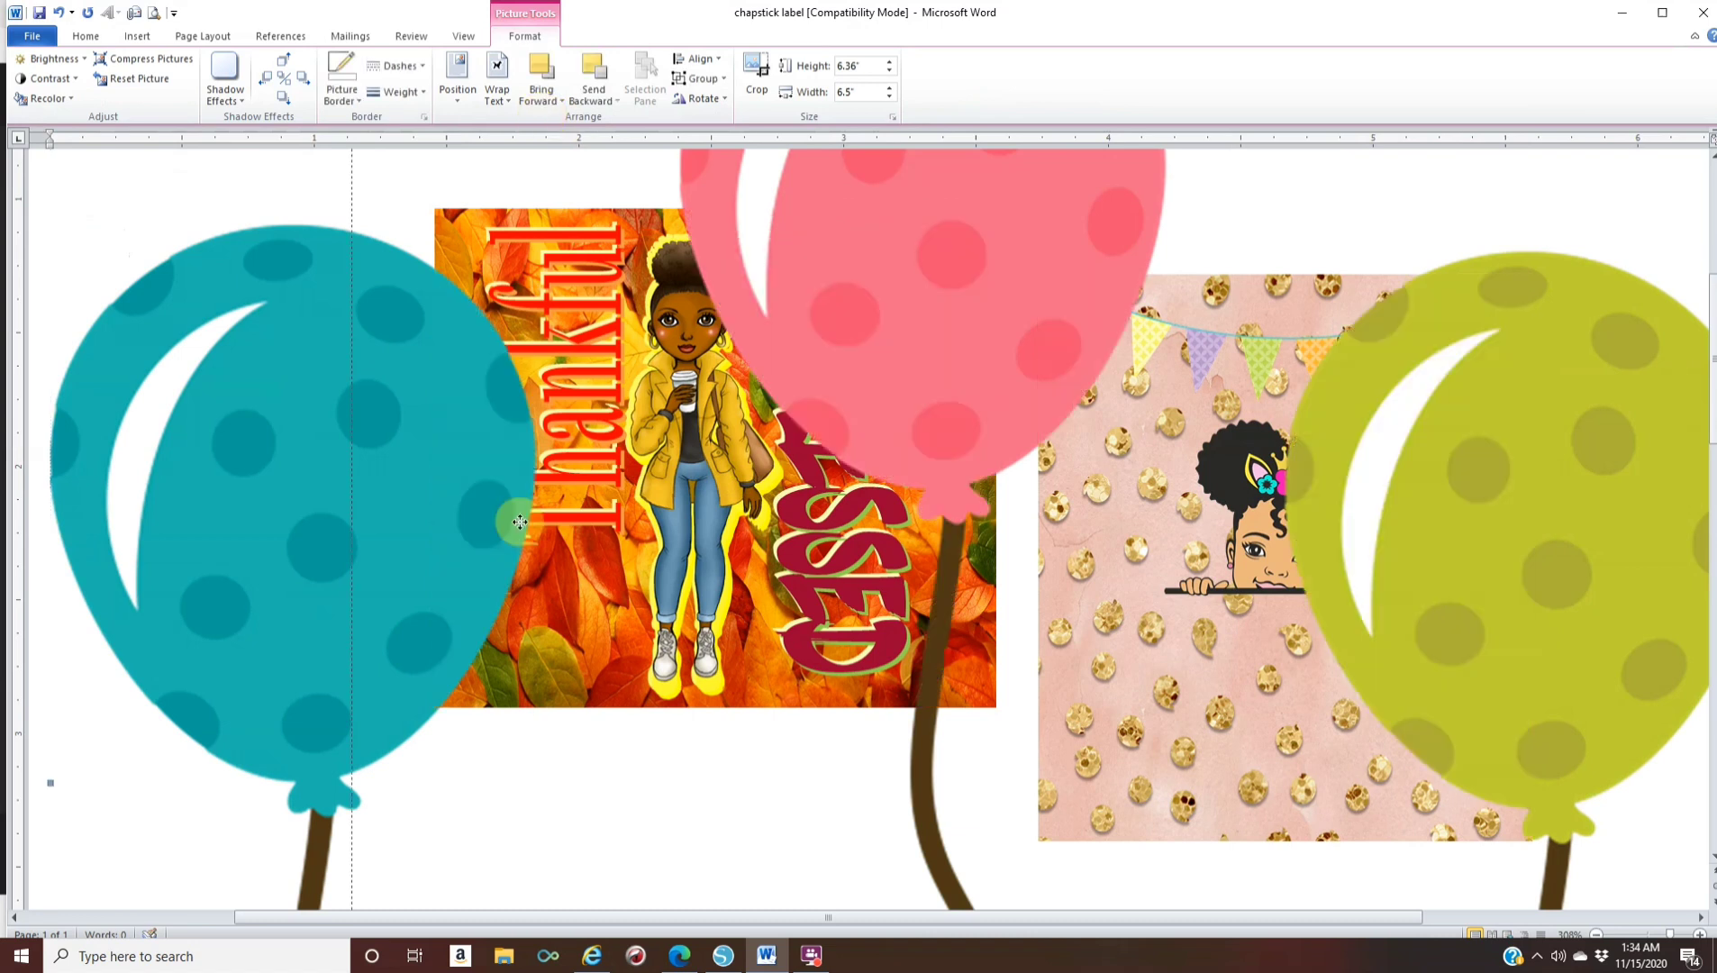
Shrink the balloons to about 0.56 by 0.57 inches, tilt them counterclockwise, and place them left of the peeking girl below the banner
left_click_drag(360, 242, 895, 769)
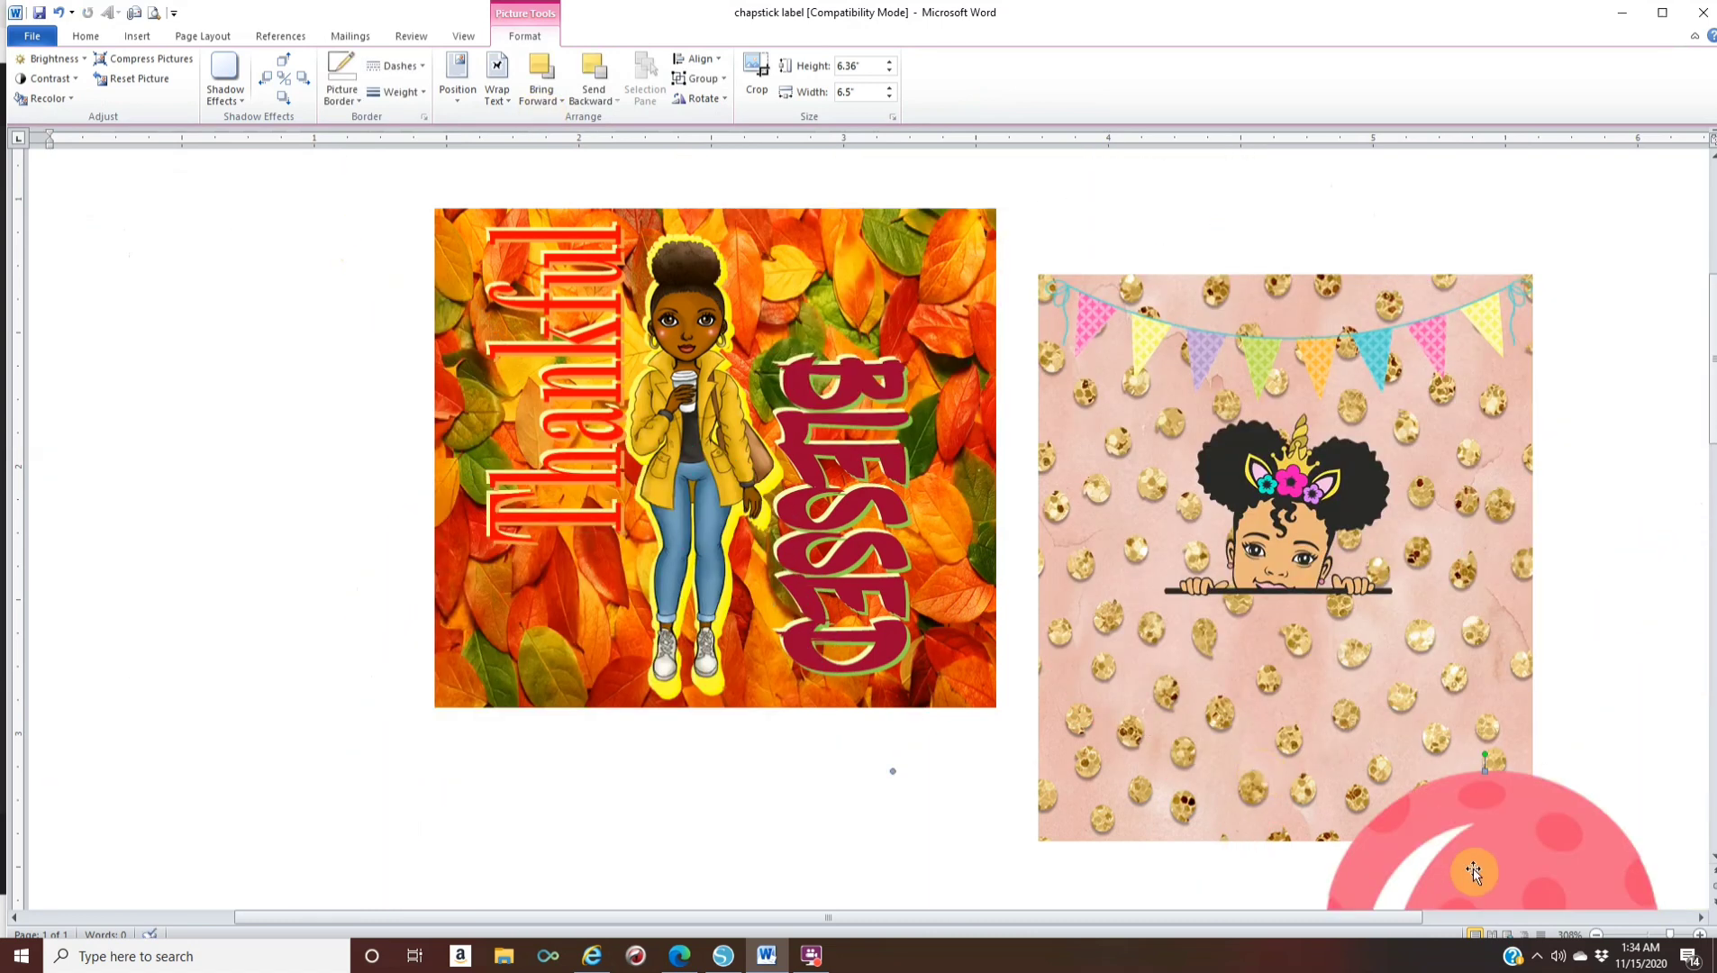
left_click_drag(1051, 855, 220, 525)
left_click_drag(62, 436, 775, 507)
left_click_drag(348, 453, 567, 665)
left_click_drag(892, 584, 1136, 273)
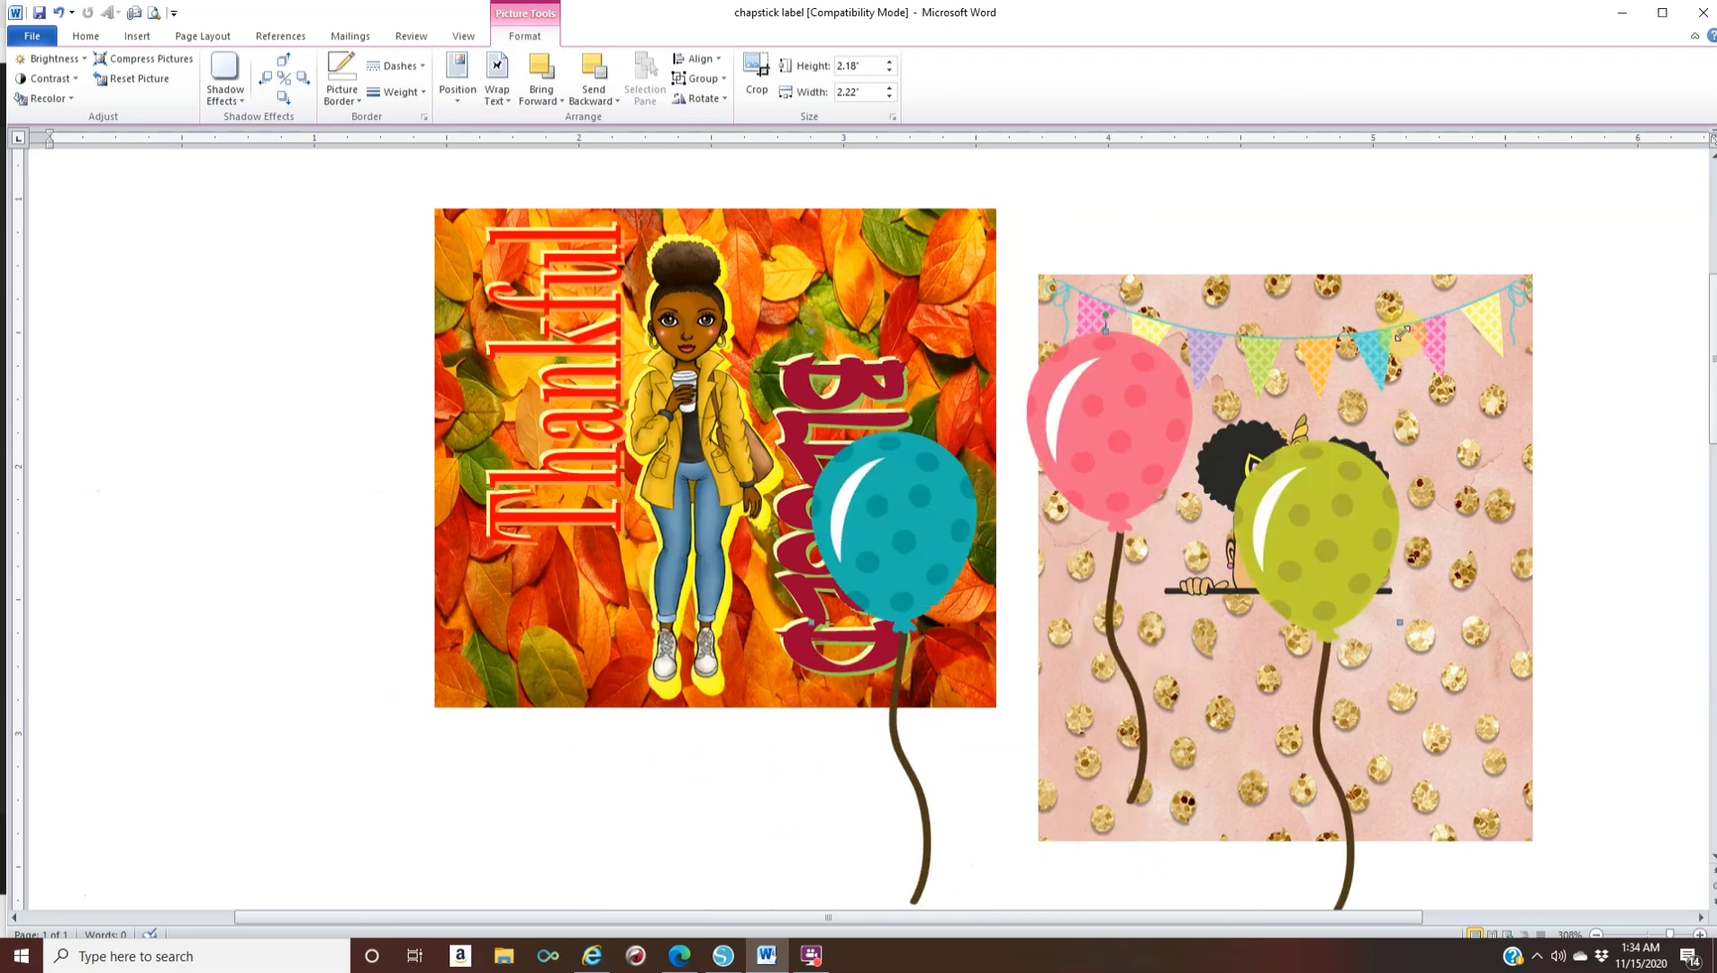
left_click_drag(1403, 333, 1189, 540)
left_click_drag(1014, 576, 1087, 523)
left_click_drag(892, 442, 1045, 609)
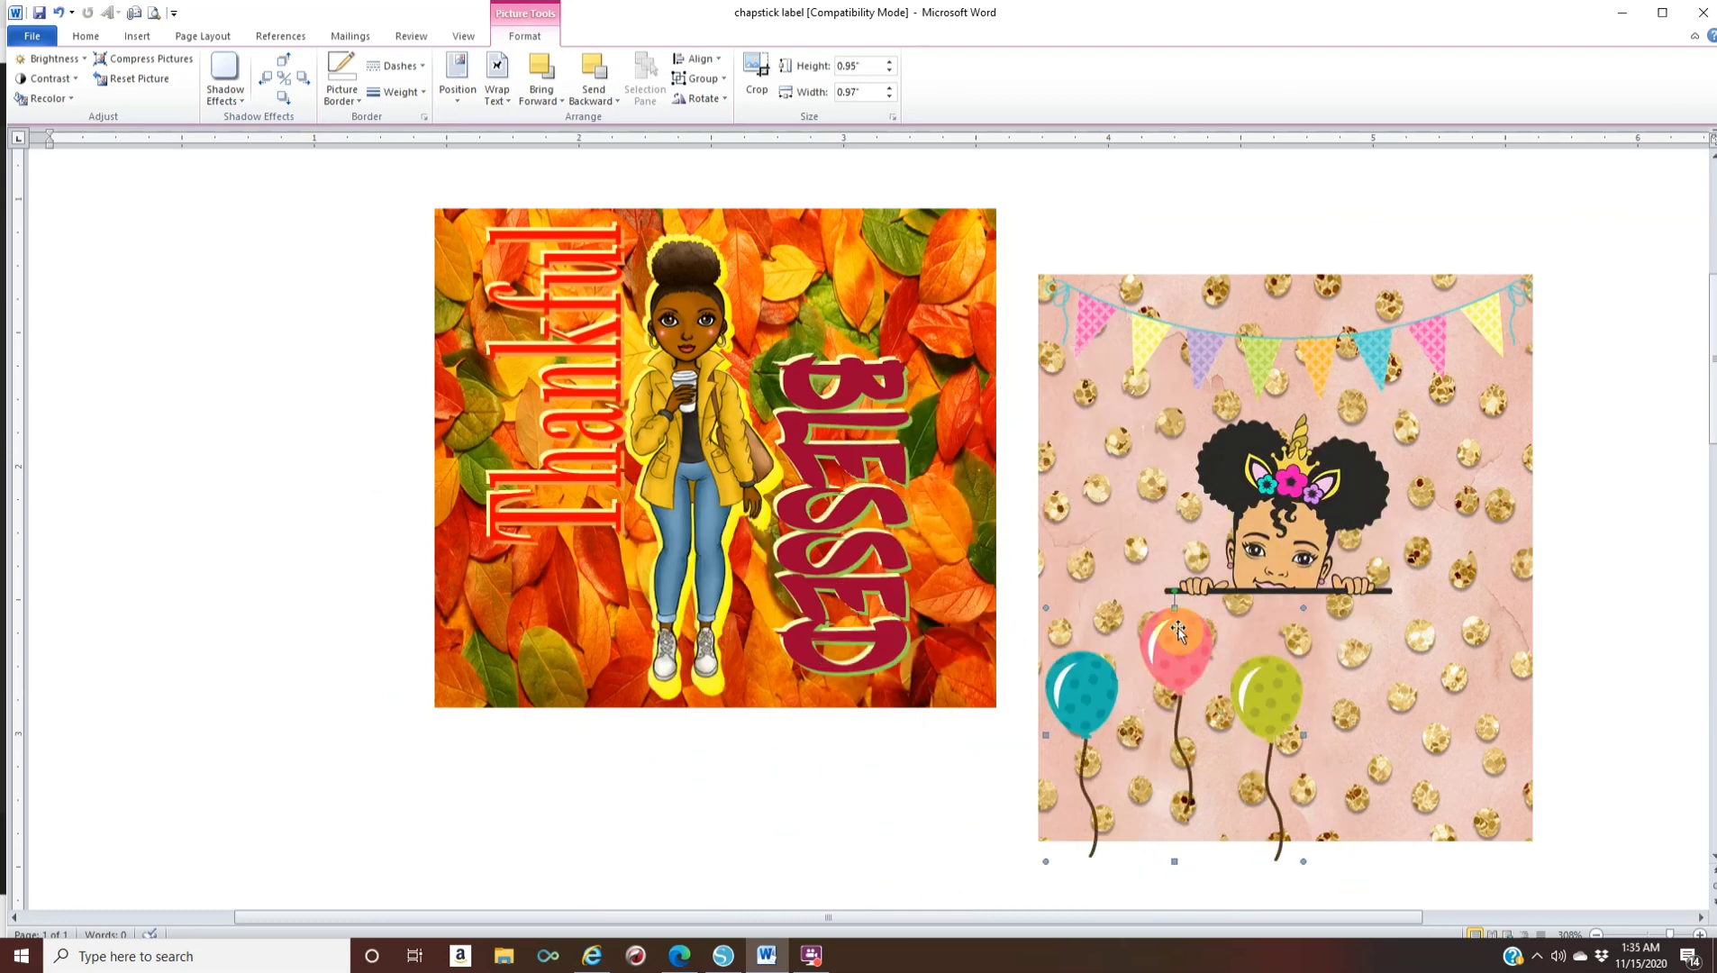
left_click_drag(1192, 711, 1117, 409)
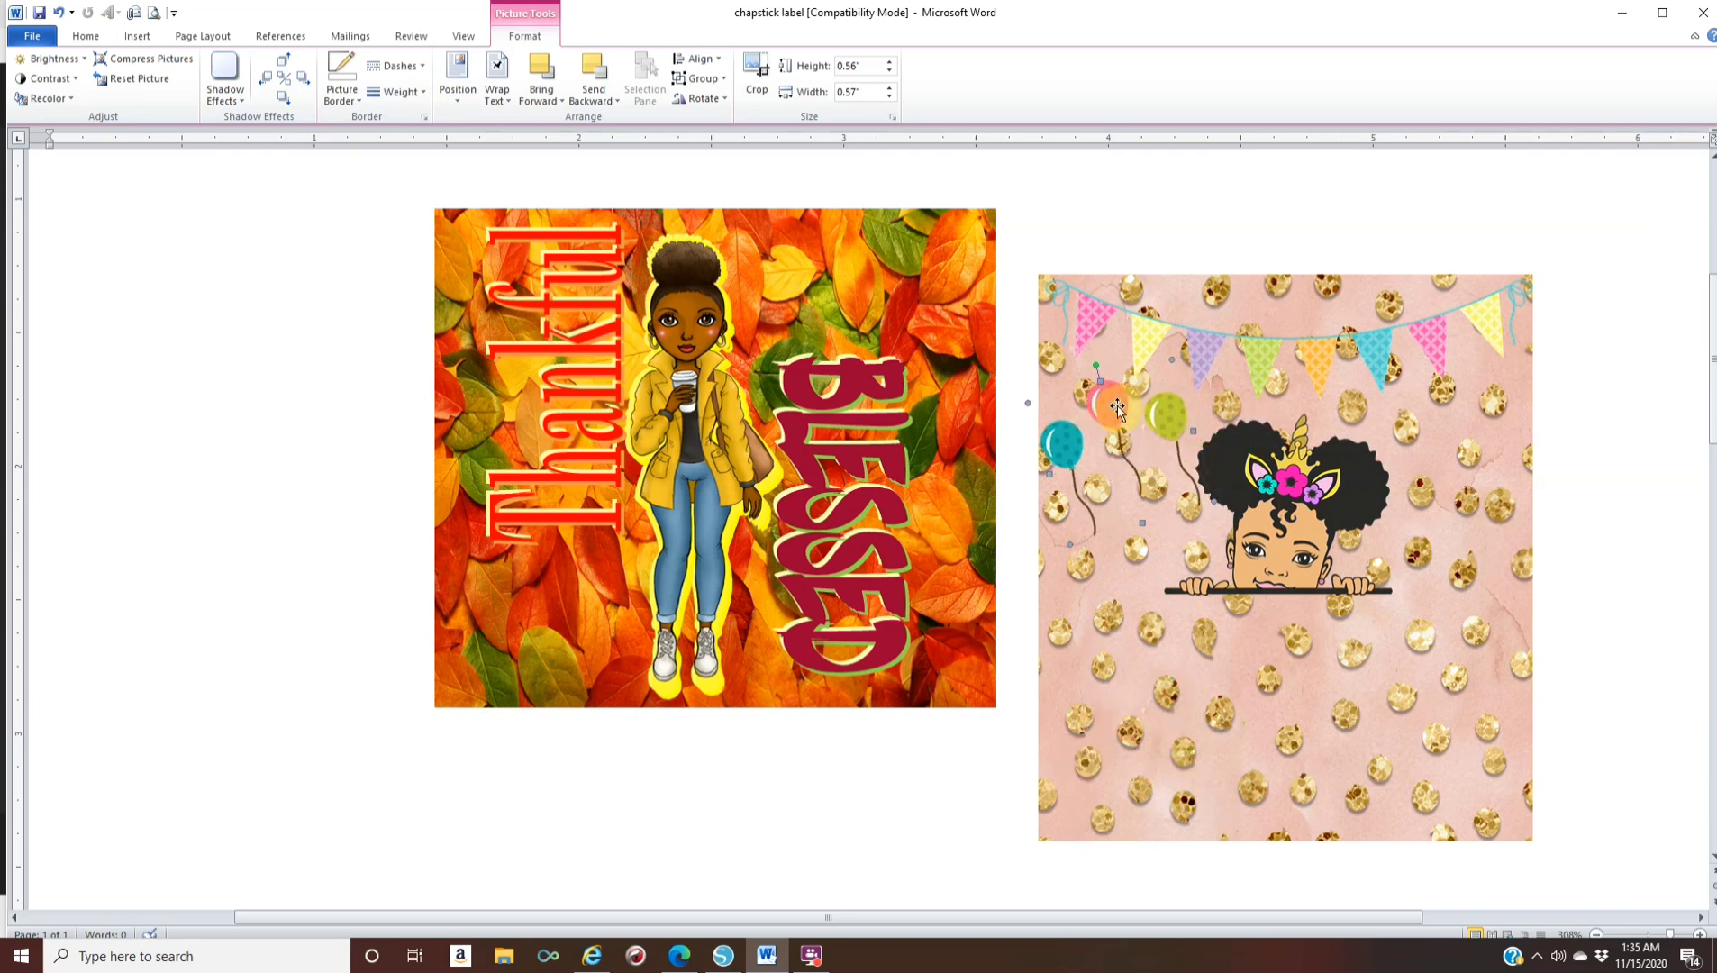
Duplicate the balloons, flip the copy horizontally, and place it on the other side of the peeking girl
right_click(1117, 408)
left_click(1153, 443)
right_click(1118, 408)
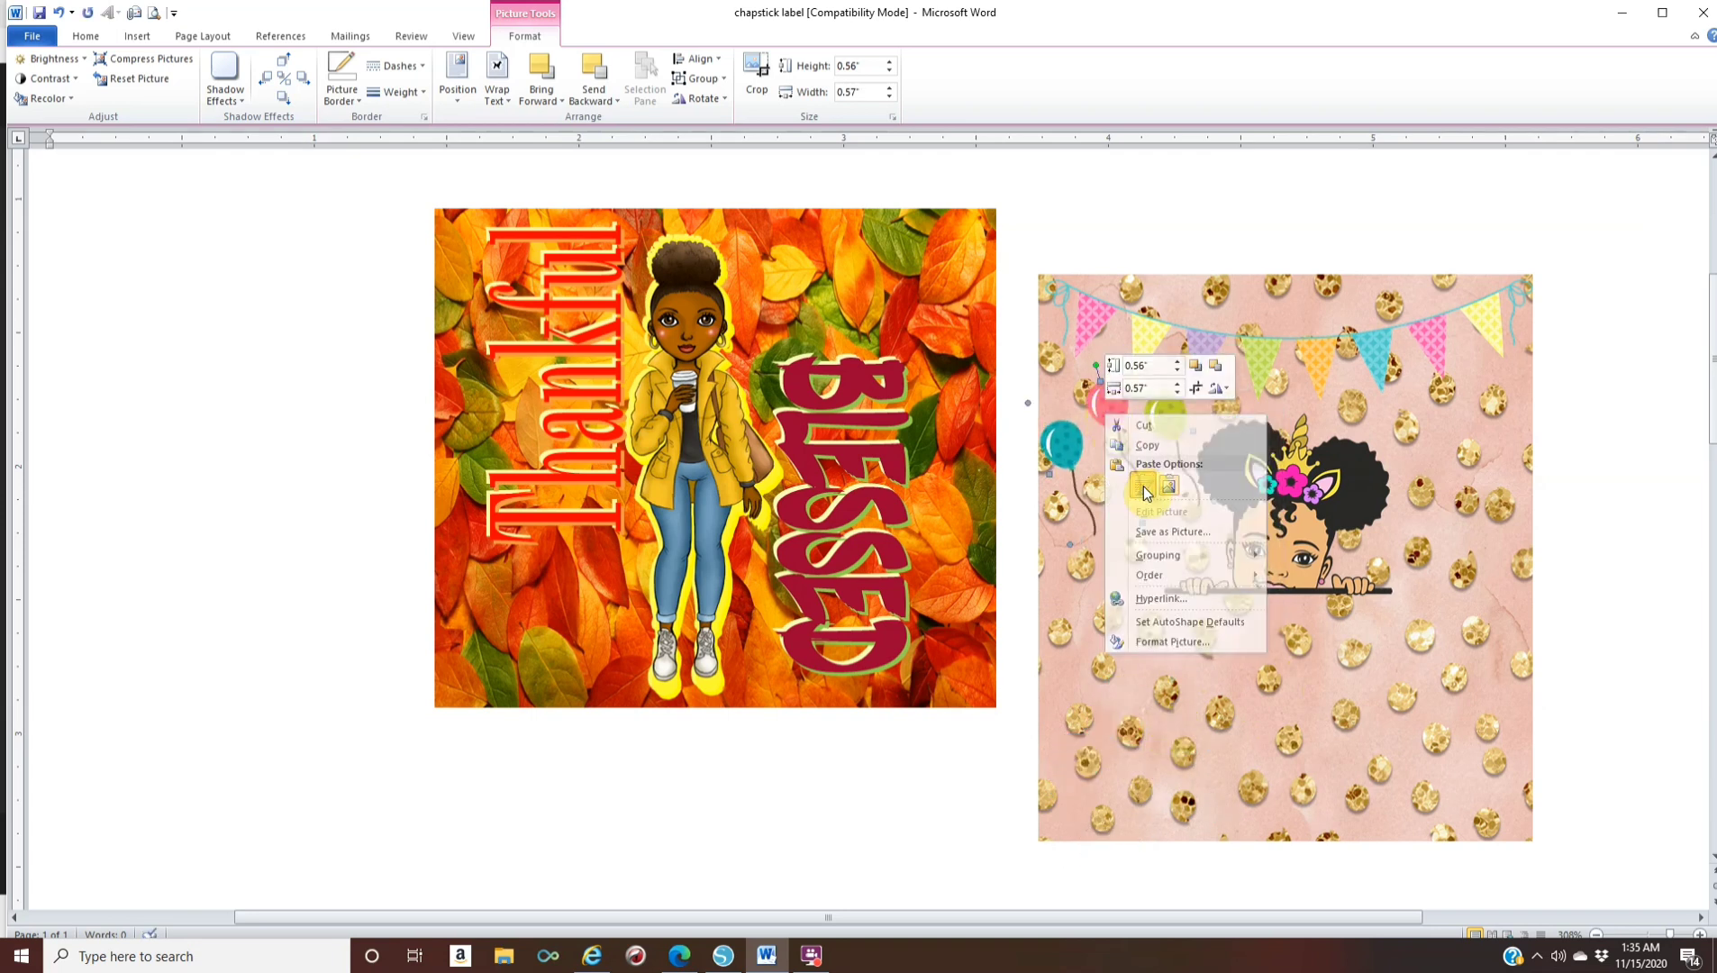
left_click(1137, 487)
left_click(701, 98)
left_click(720, 184)
left_click_drag(1189, 469, 1463, 435)
Bring the peeking girl in front of the balloon strings
left_click(1351, 468)
left_click(541, 95)
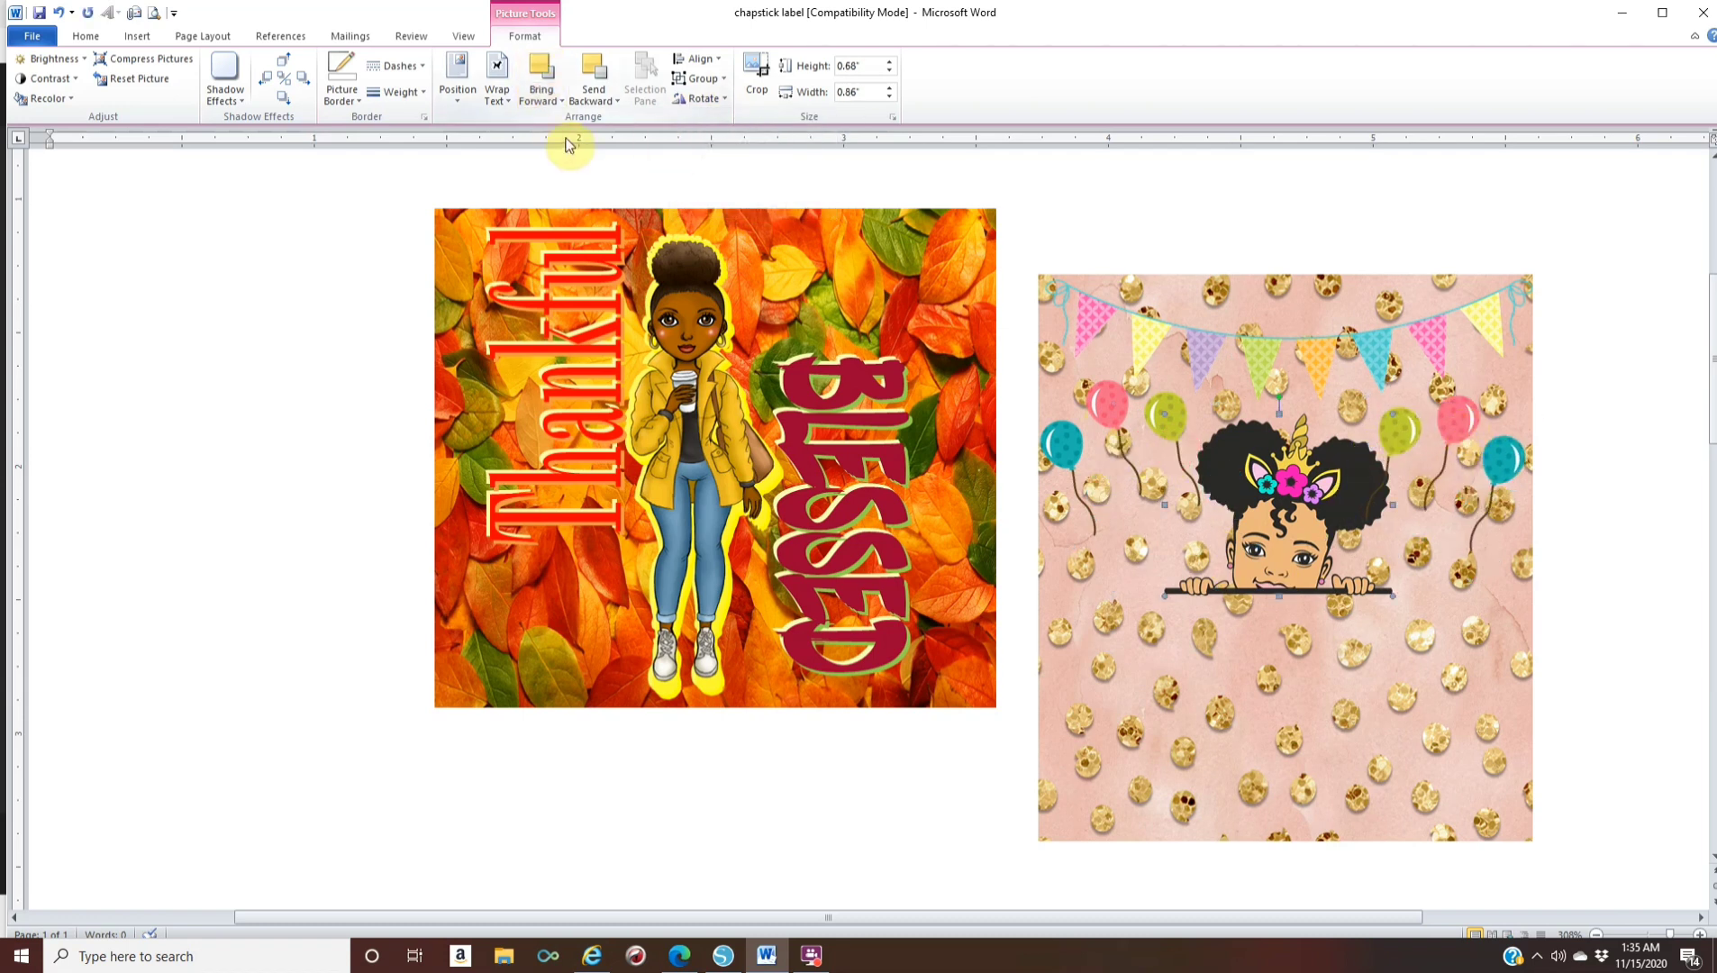
left_click(575, 141)
left_click(985, 862)
Start a new WordArt with the text "Happy 5th Birthday"
scroll(912, 740, "up", 1)
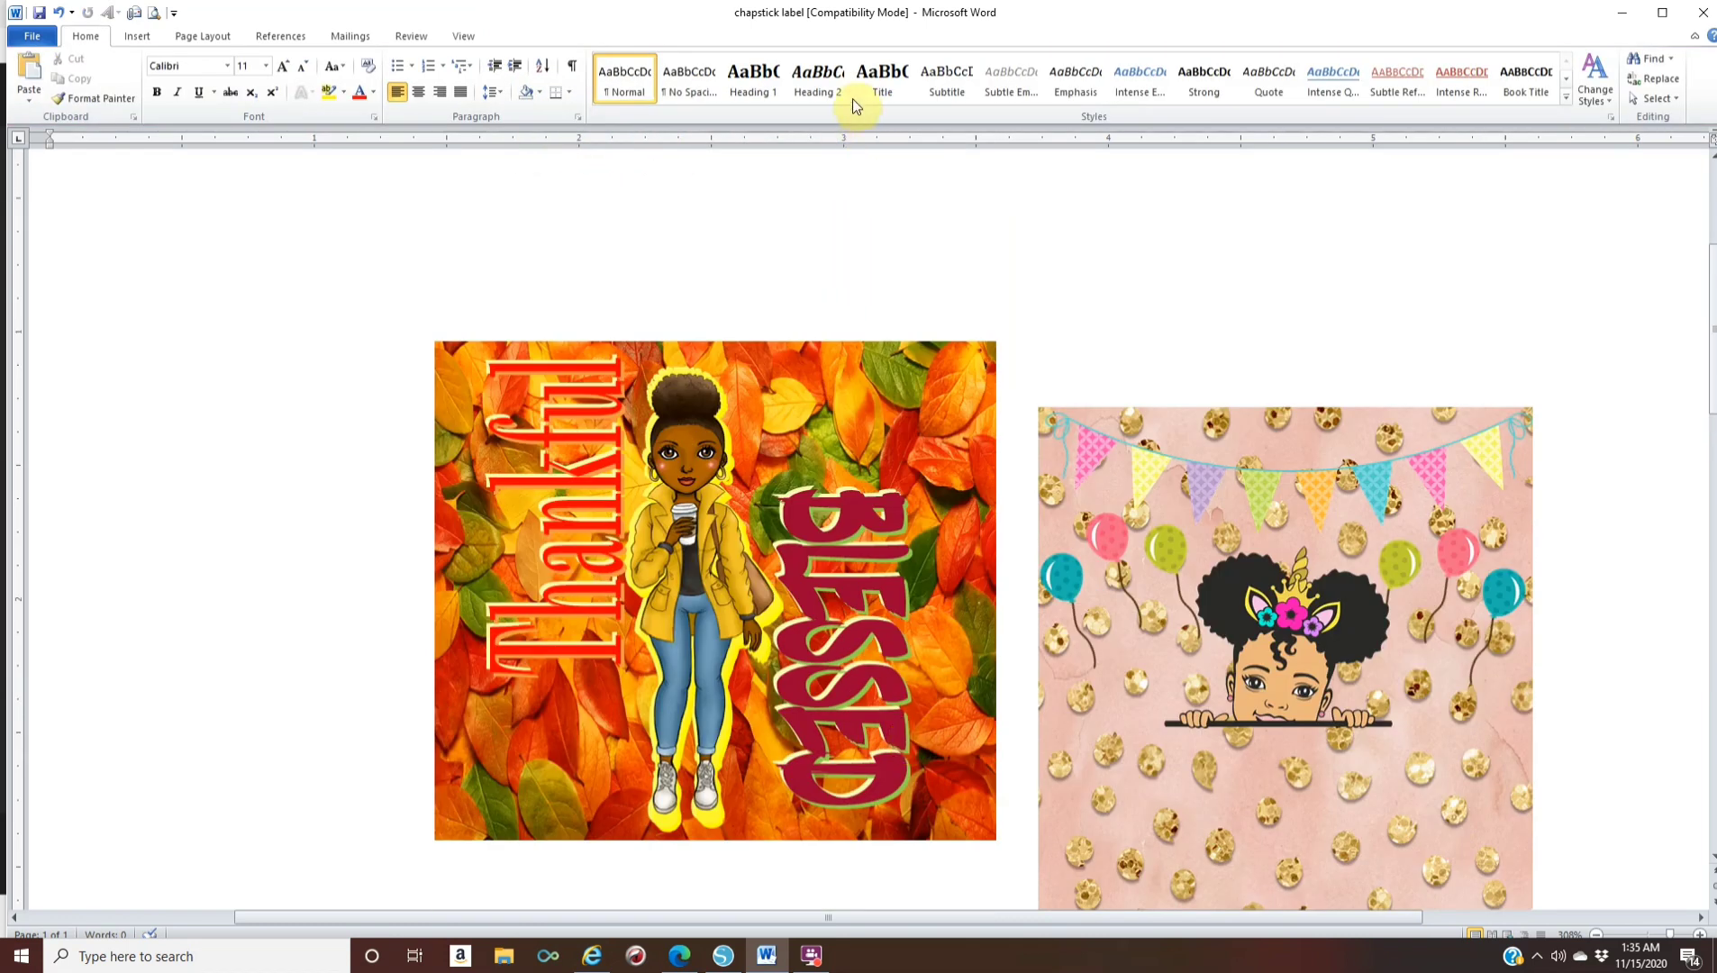
scroll(852, 360, "down", 2)
left_click(137, 36)
left_click(844, 76)
left_click(863, 138)
type("Happy")
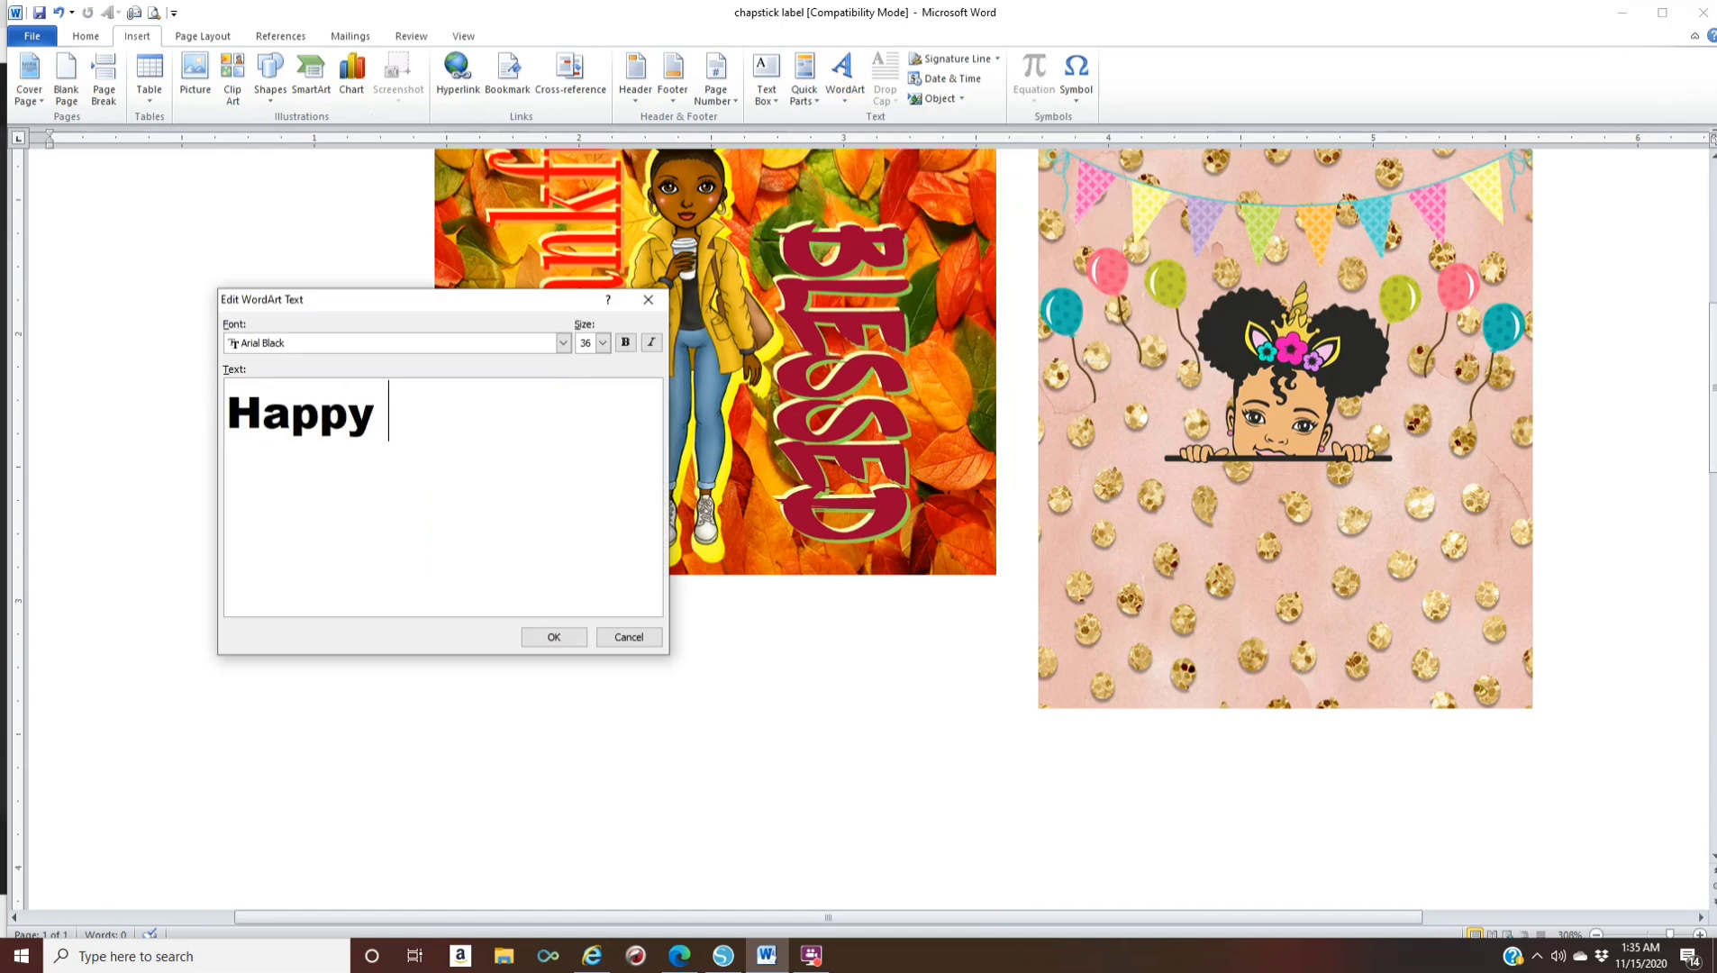
type(" 5th Bi")
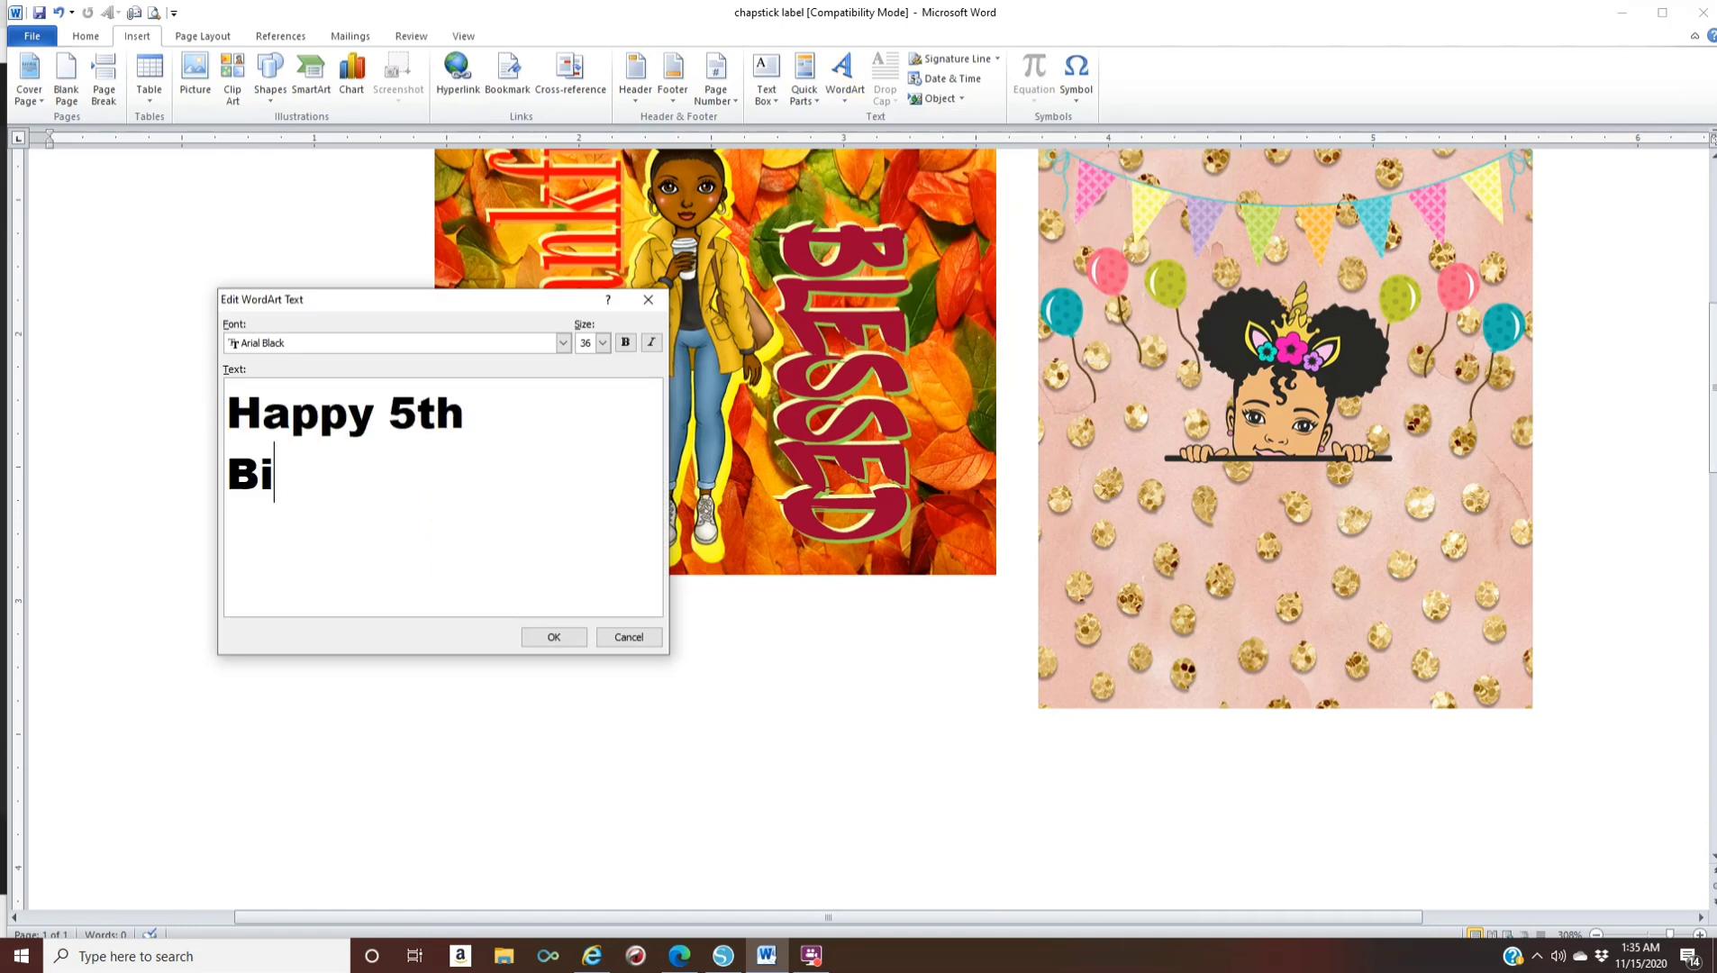
type("rthda")
Change the font of the whole birthday text to a lighter sans-serif and insert the WordArt
key("ctrl+a")
left_click(562, 343)
left_click(548, 387)
key("Up")
left_click(562, 343)
scroll(502, 415, "down", 2)
left_click(502, 406)
left_click(554, 637)
Set the birthday WordArt in front of text, shrink it to about 0.39 by 1.37 inches, and place it beneath the peeking girl
left_click(961, 89)
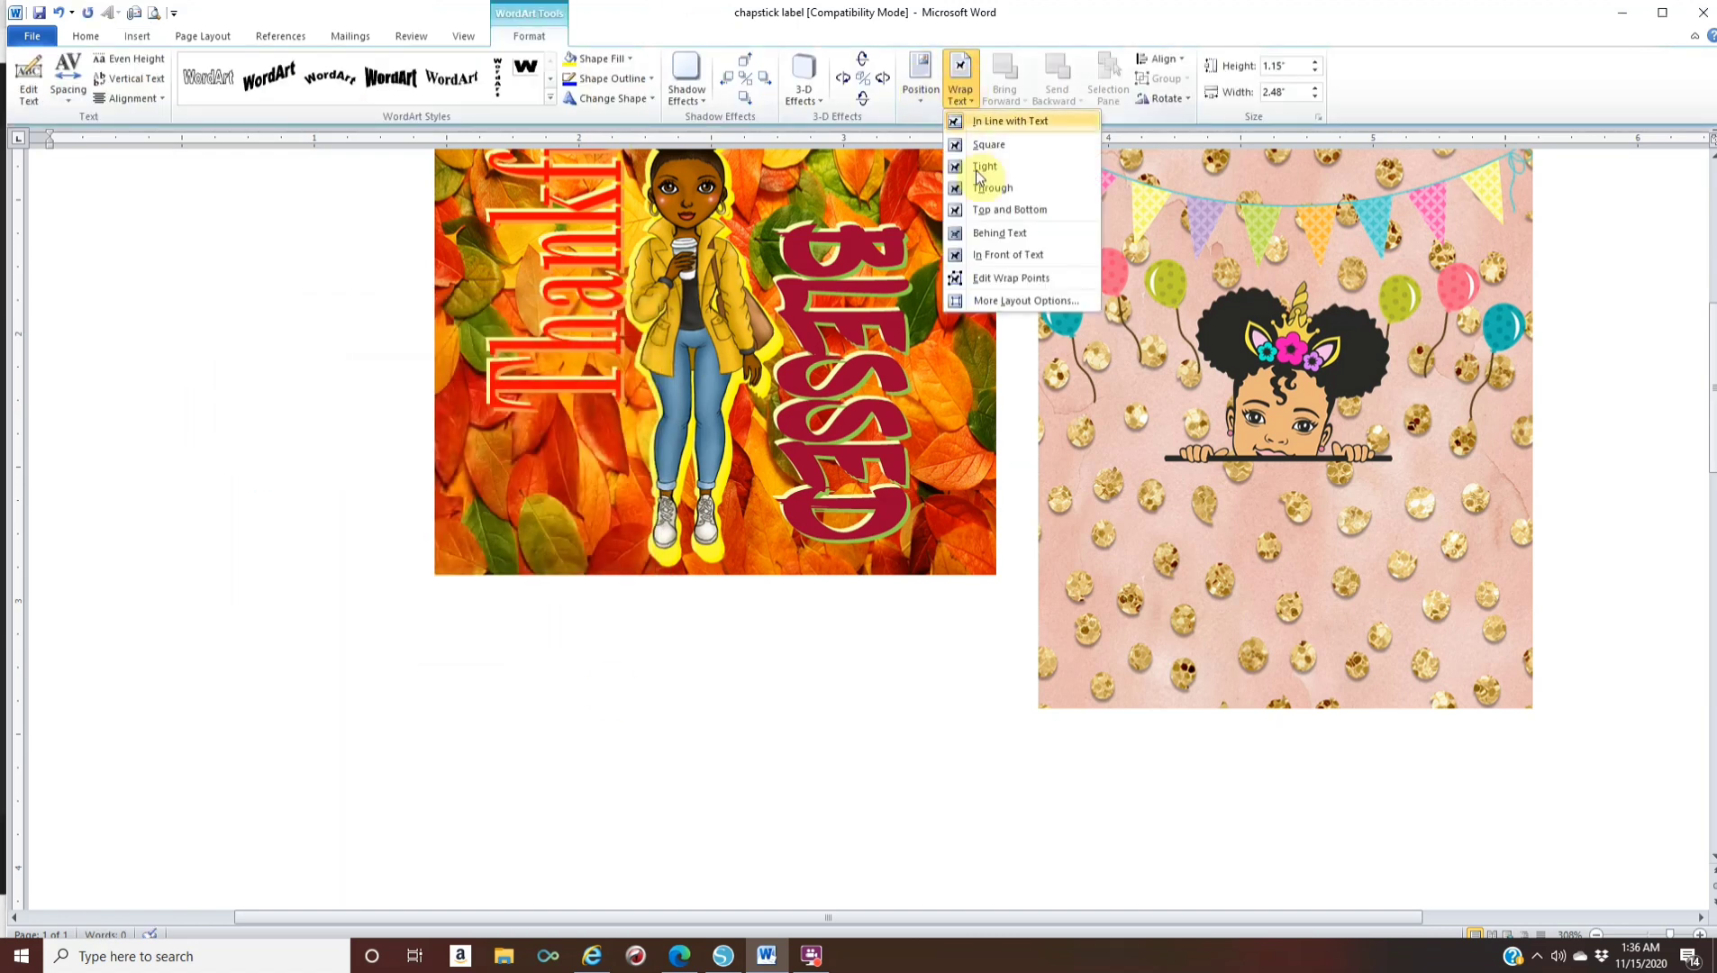
left_click(983, 268)
scroll(578, 510, "up", 3)
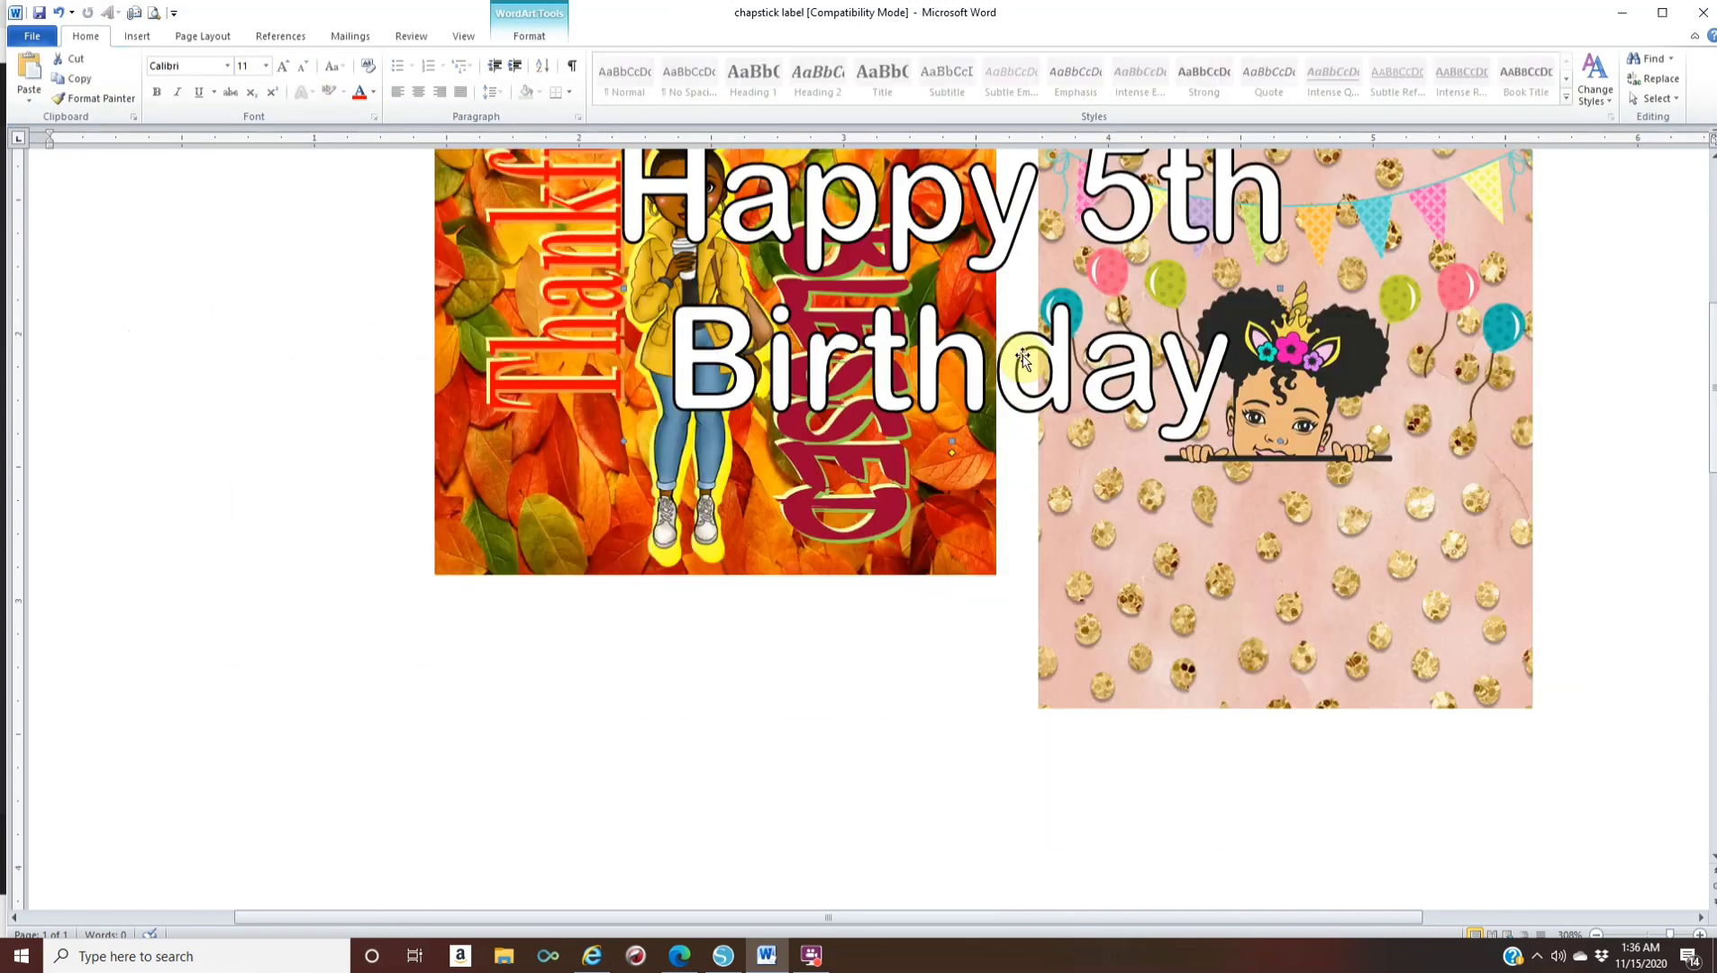
left_click_drag(1568, 388, 1253, 586)
left_click_drag(1059, 614, 1253, 502)
Color the birthday WordArt with a Red, Accent 2, Lighter 40% fill and a reddish outline
left_click(529, 35)
left_click(586, 56)
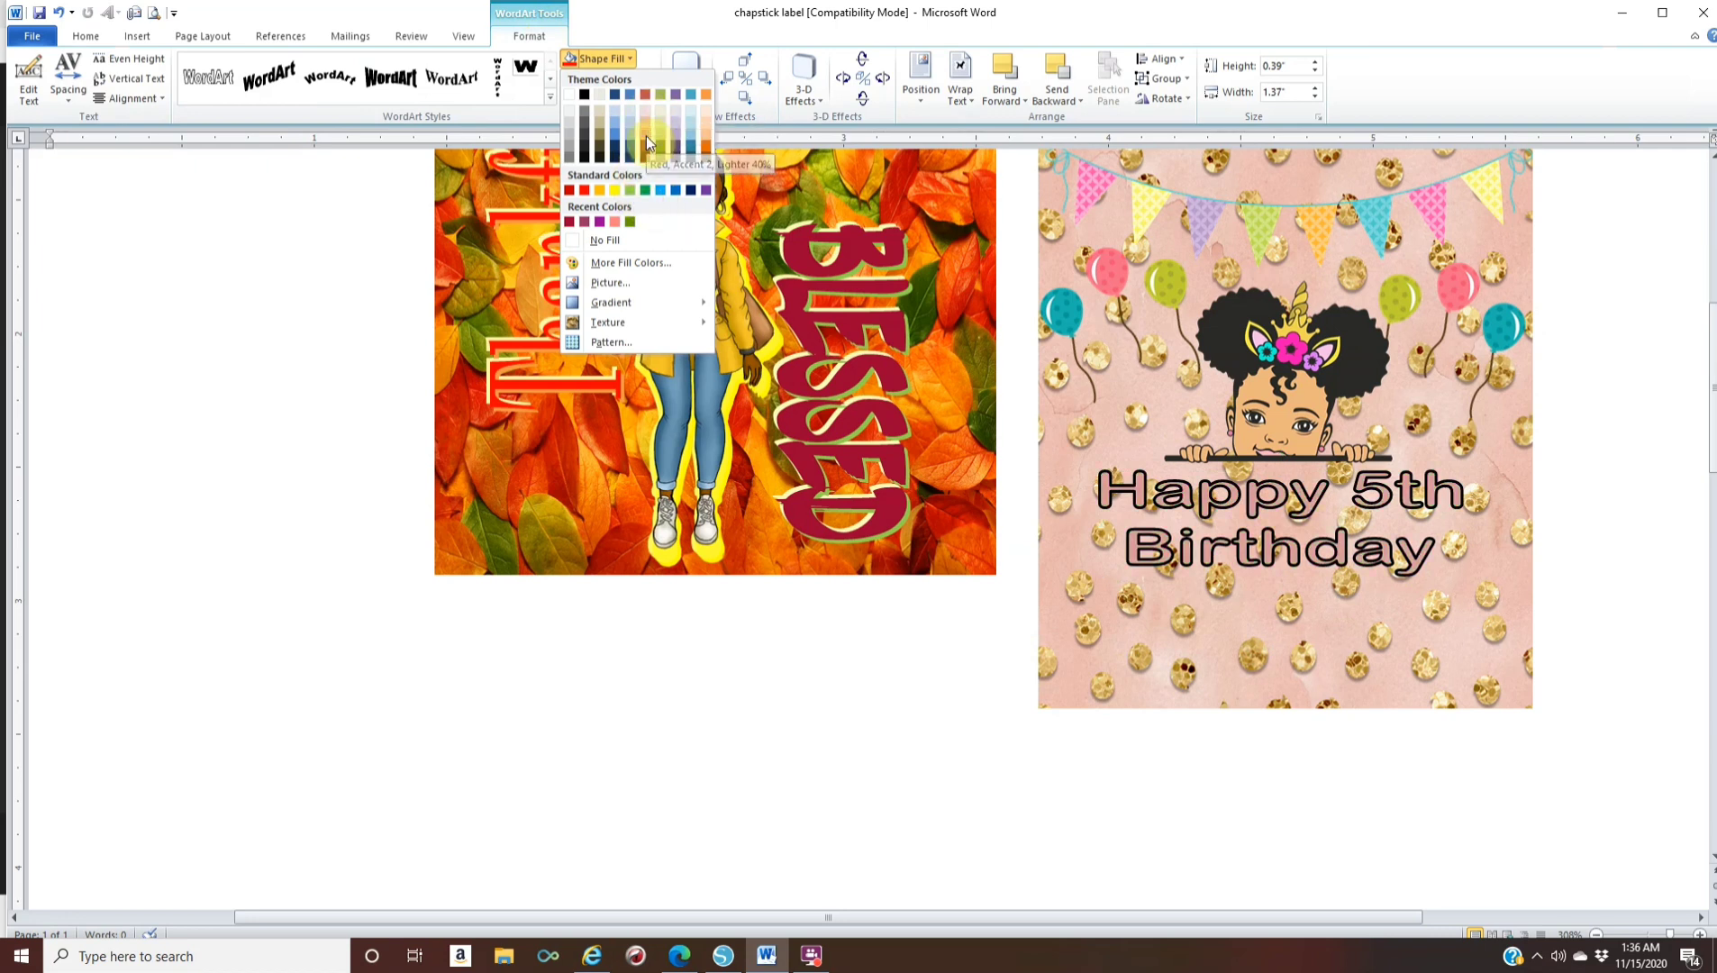
left_click(647, 135)
left_click(609, 77)
left_click(569, 123)
left_click(1364, 637)
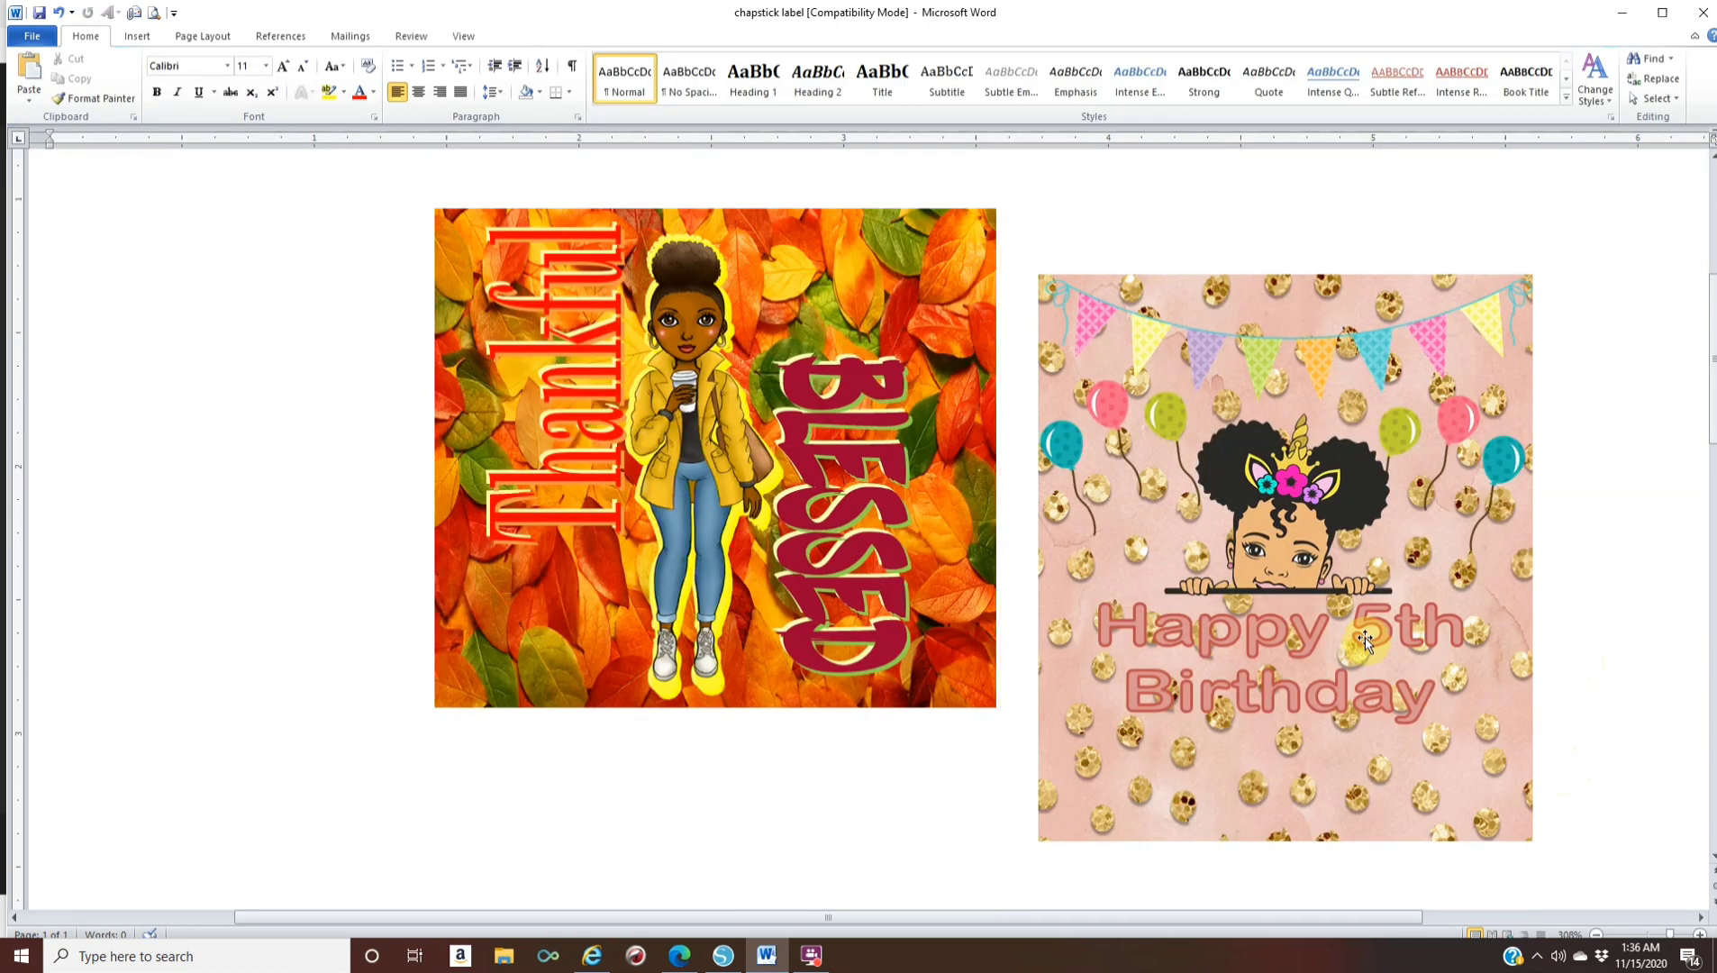
Group the Thankful and BLESSED WordArt, the girl in yellow and the leaves background, and shift the group slightly left
left_click(556, 480)
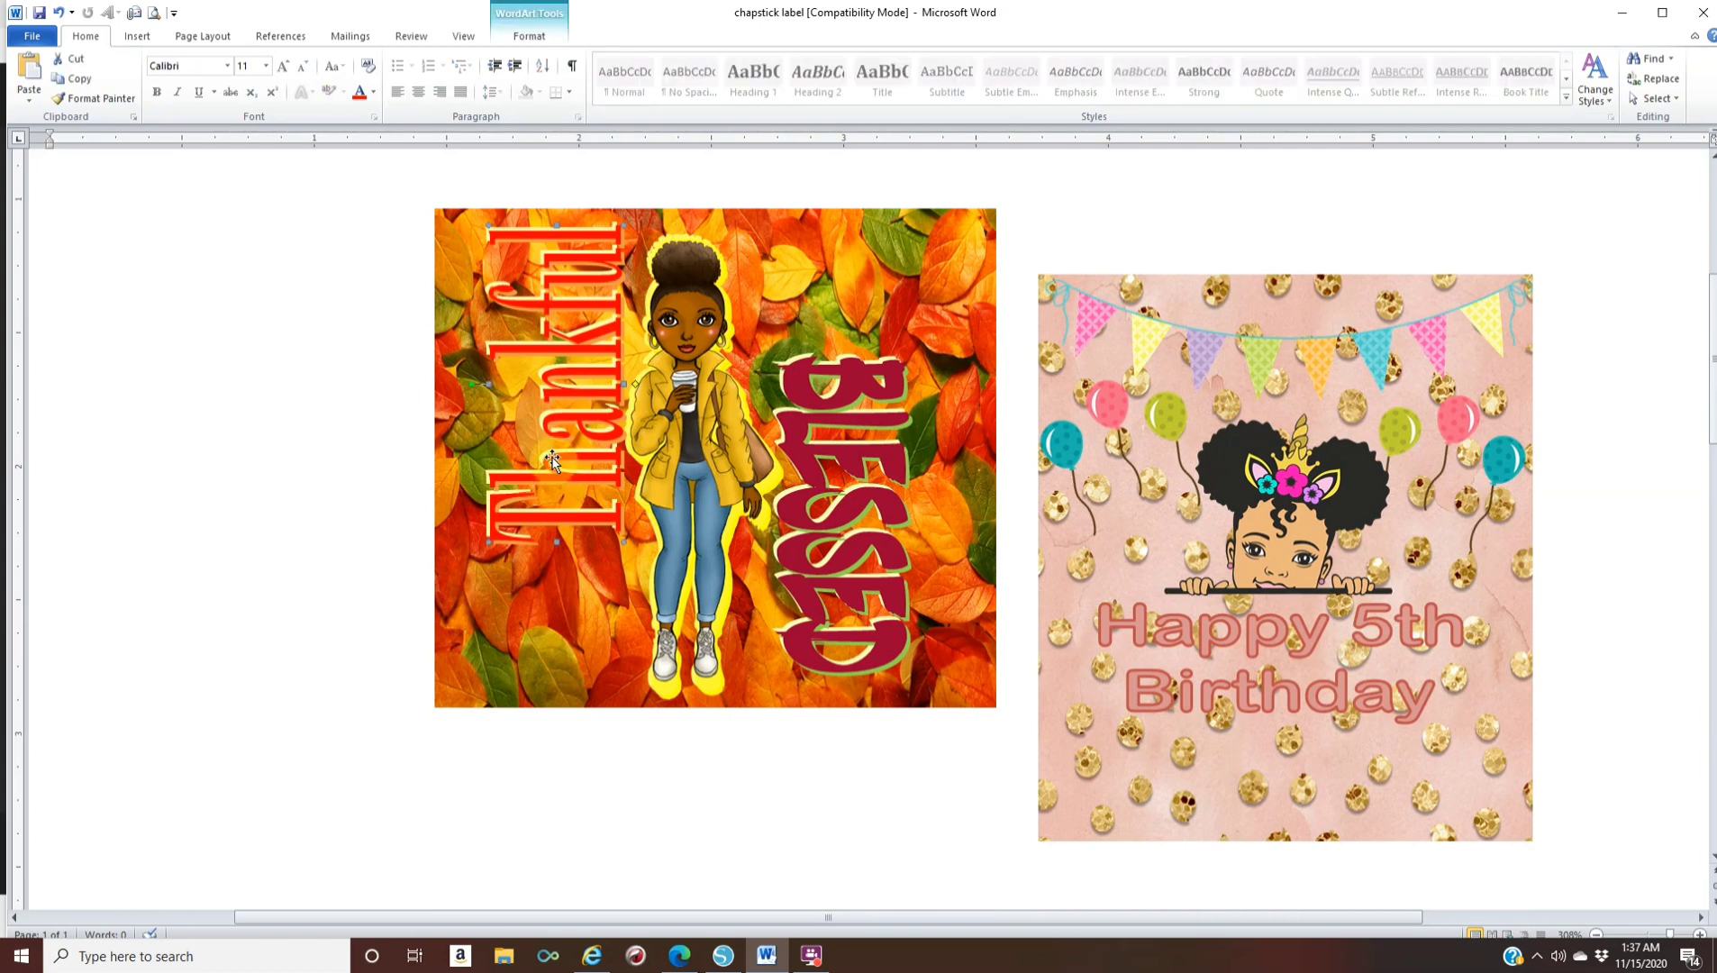
left_click(685, 451, "shift")
left_click(797, 516, "shift")
left_click(612, 620, "shift")
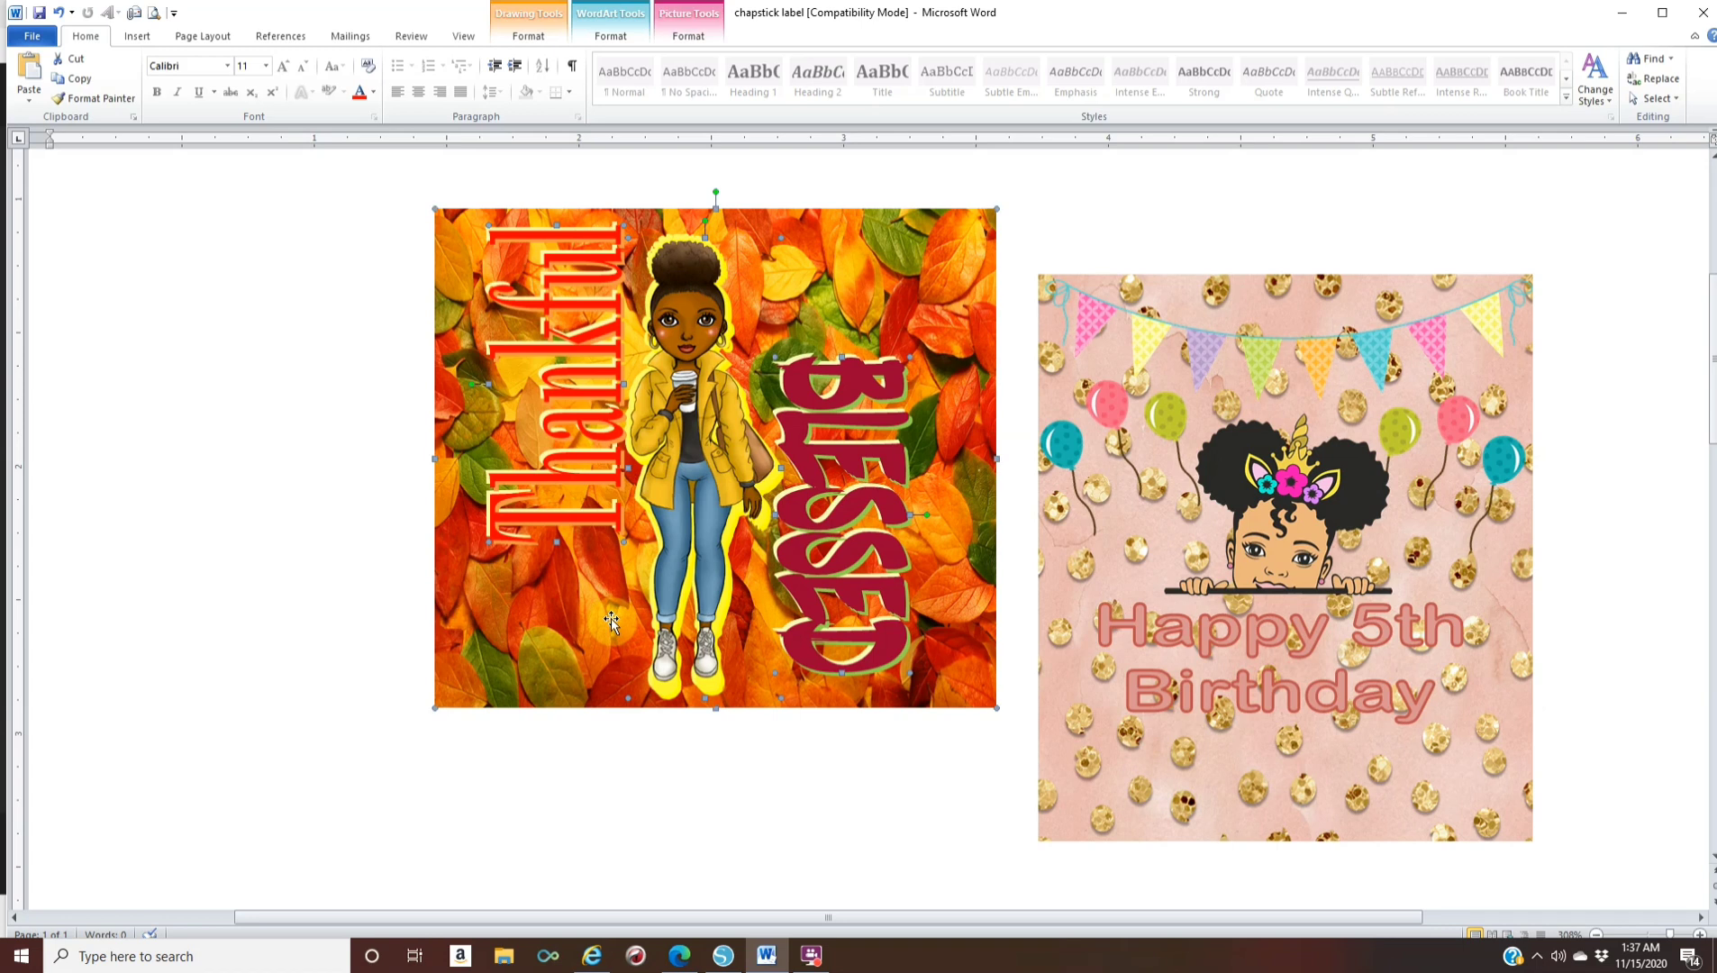
right_click(609, 620)
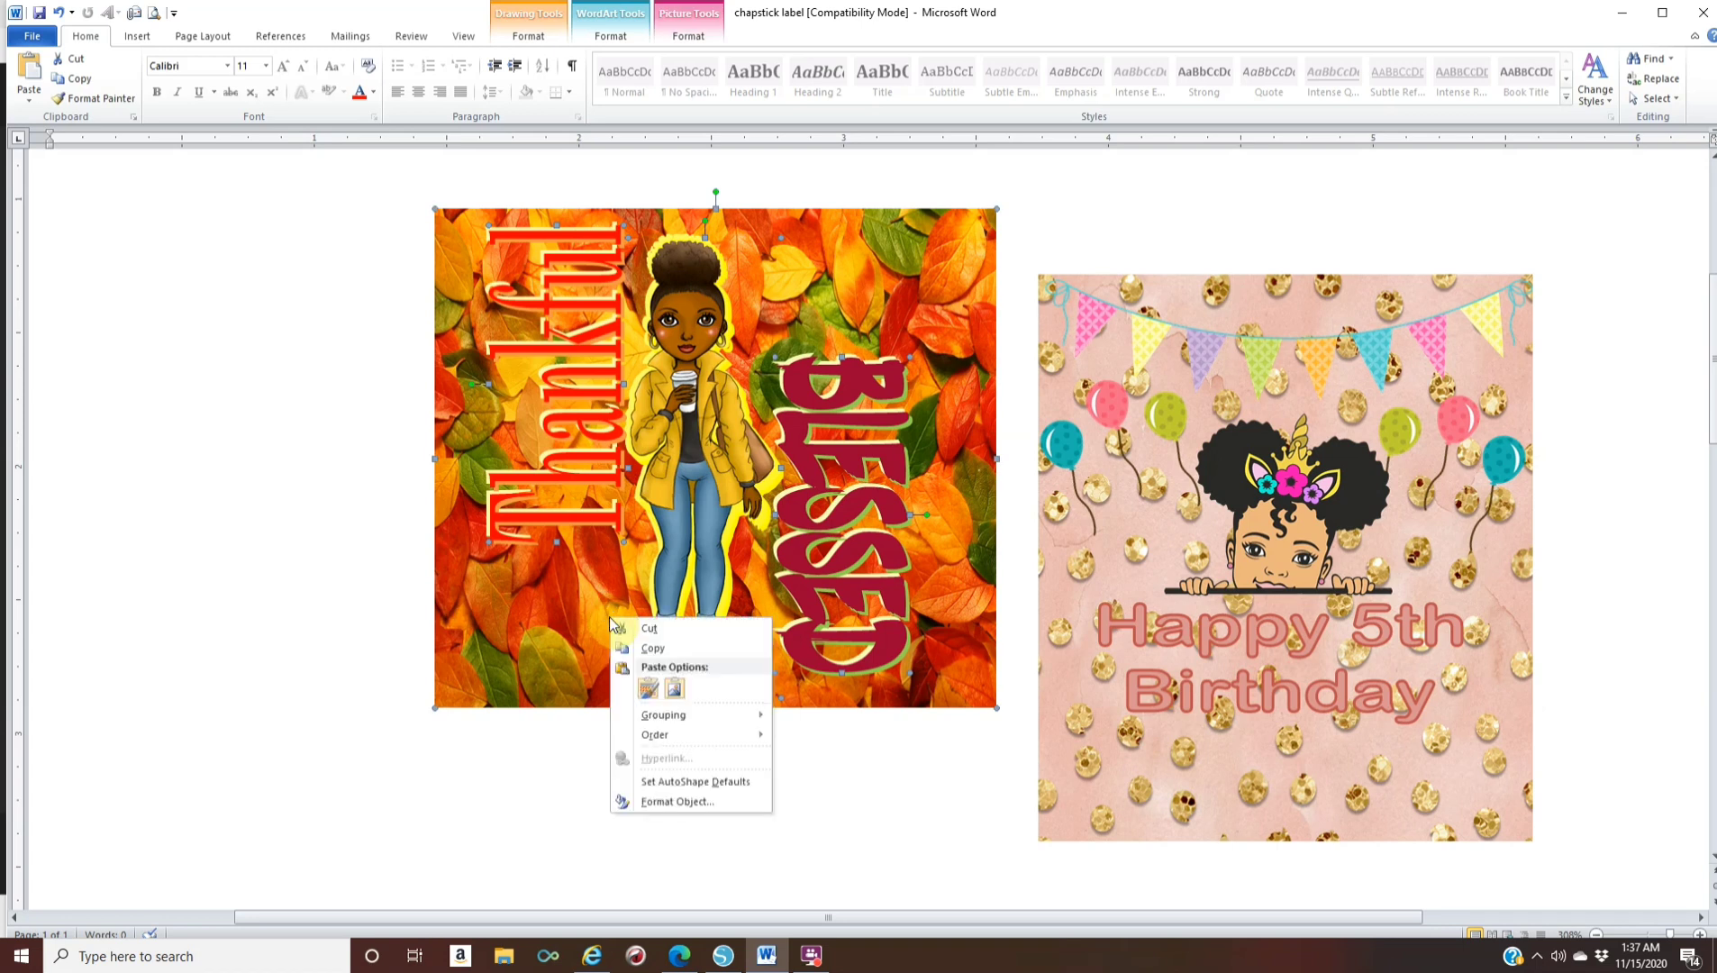
mouse_move(690, 717)
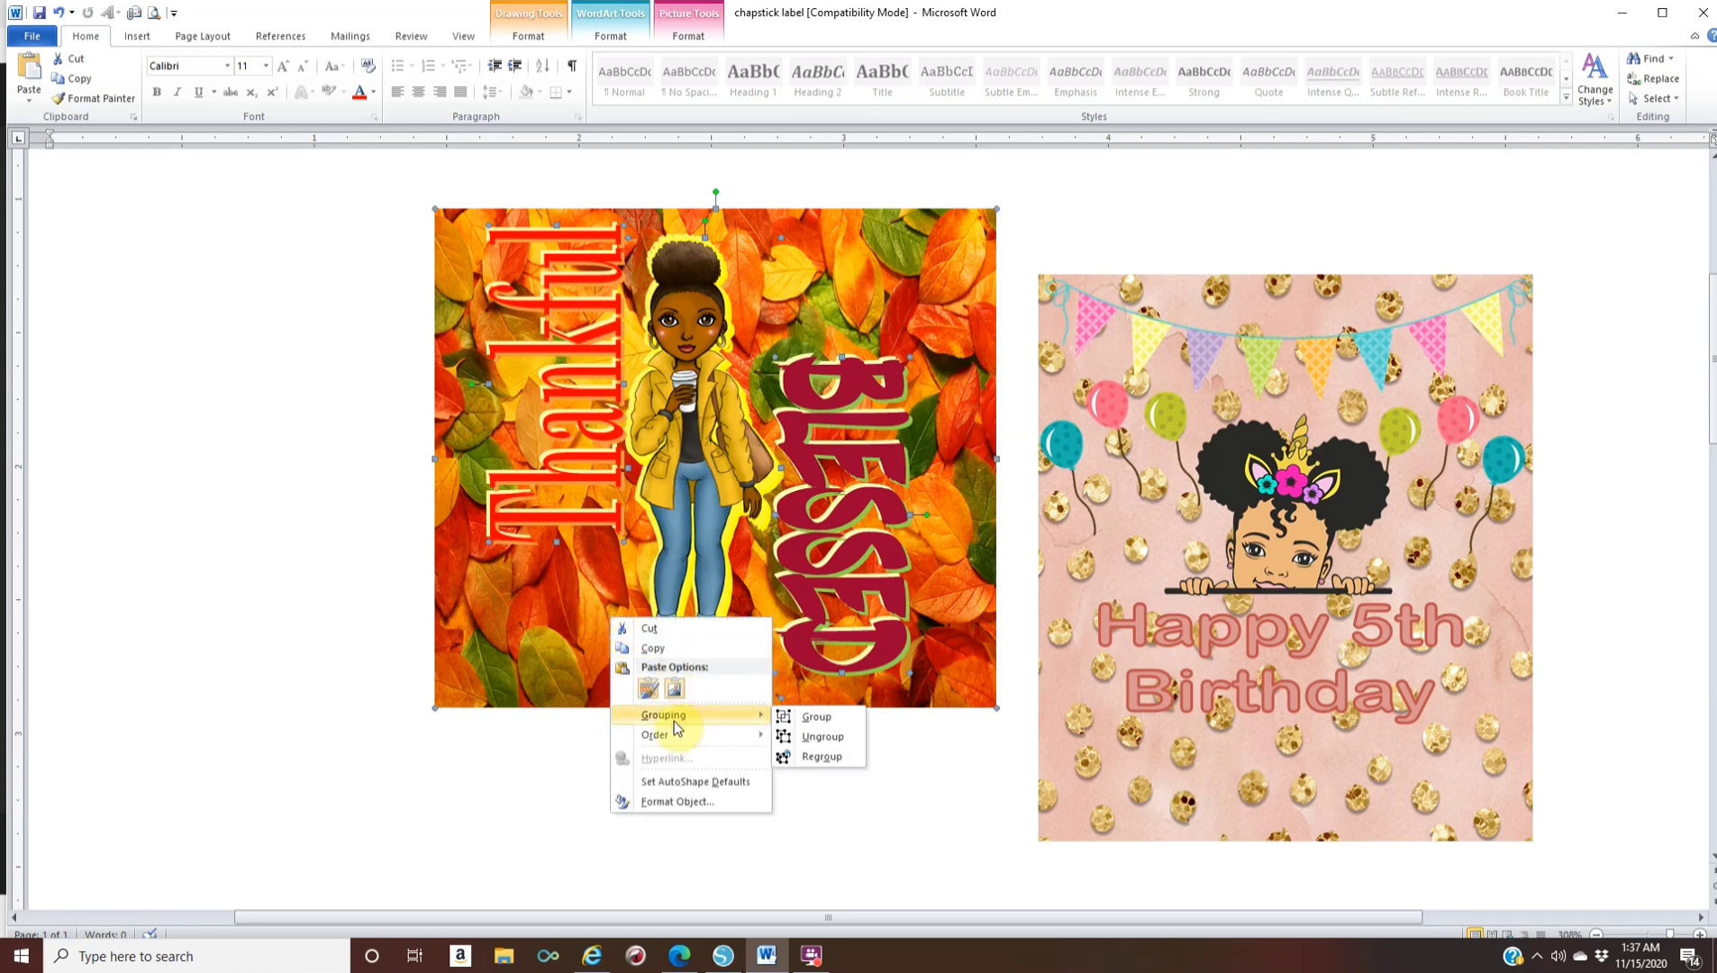
left_click(815, 717)
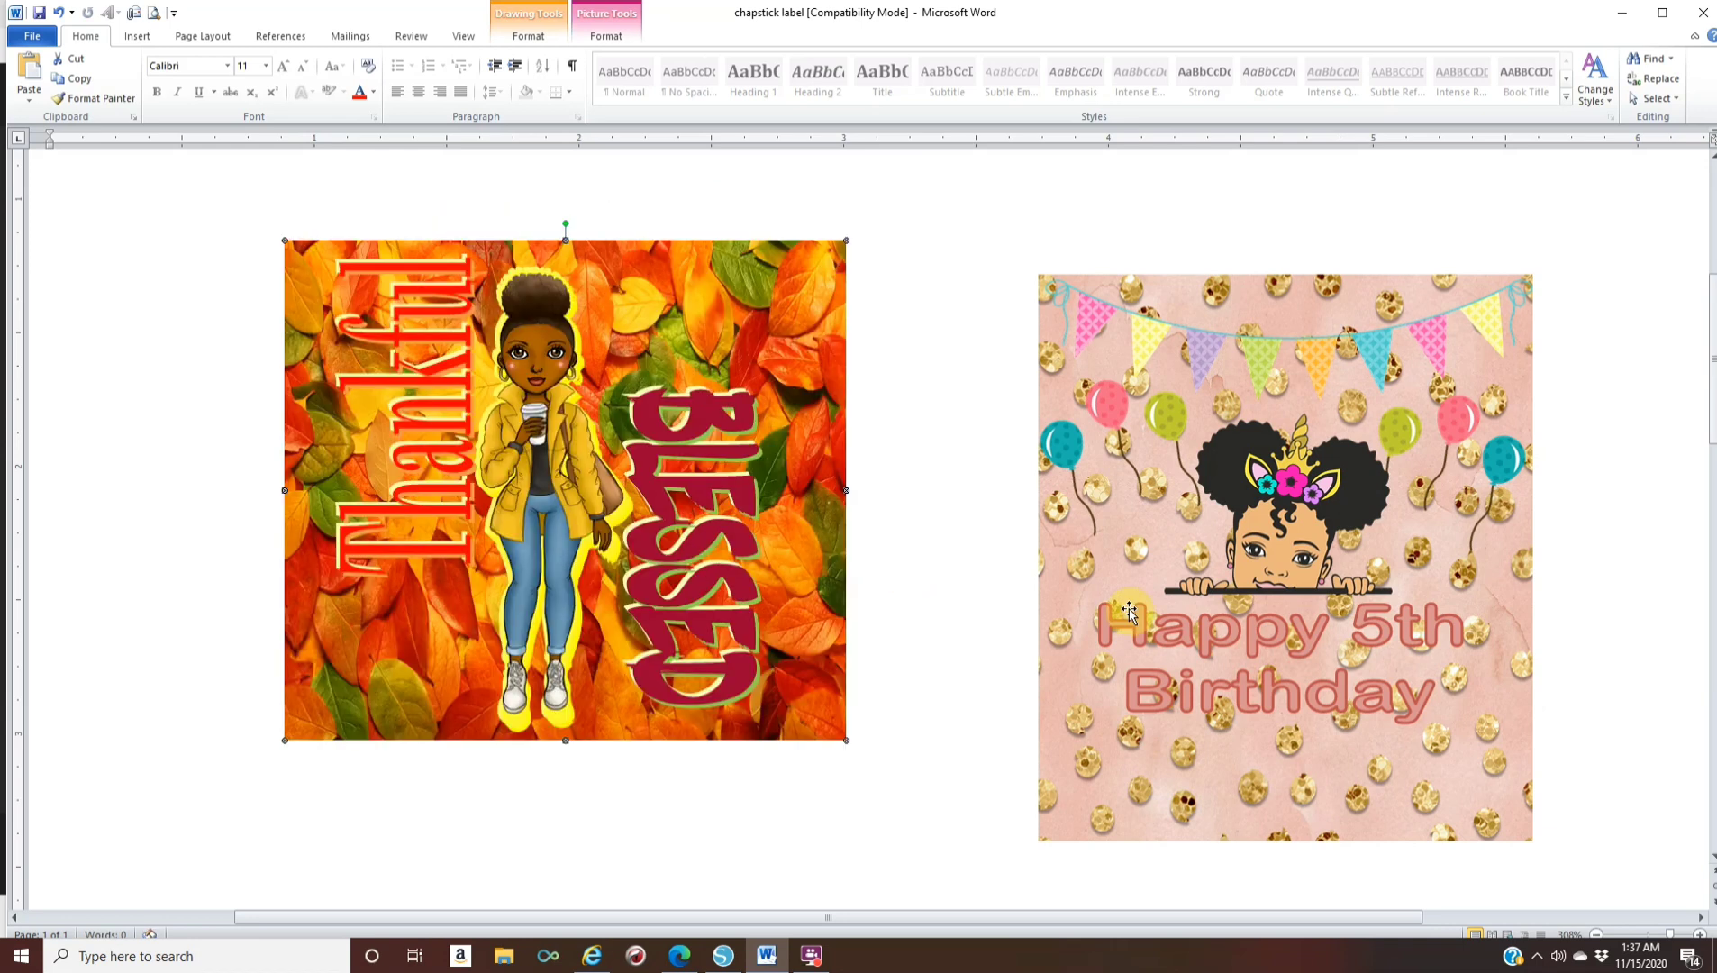
Group the banner, both balloon pictures, the peeking girl, the birthday WordArt and the gold-dot background into one label
left_click(1093, 325)
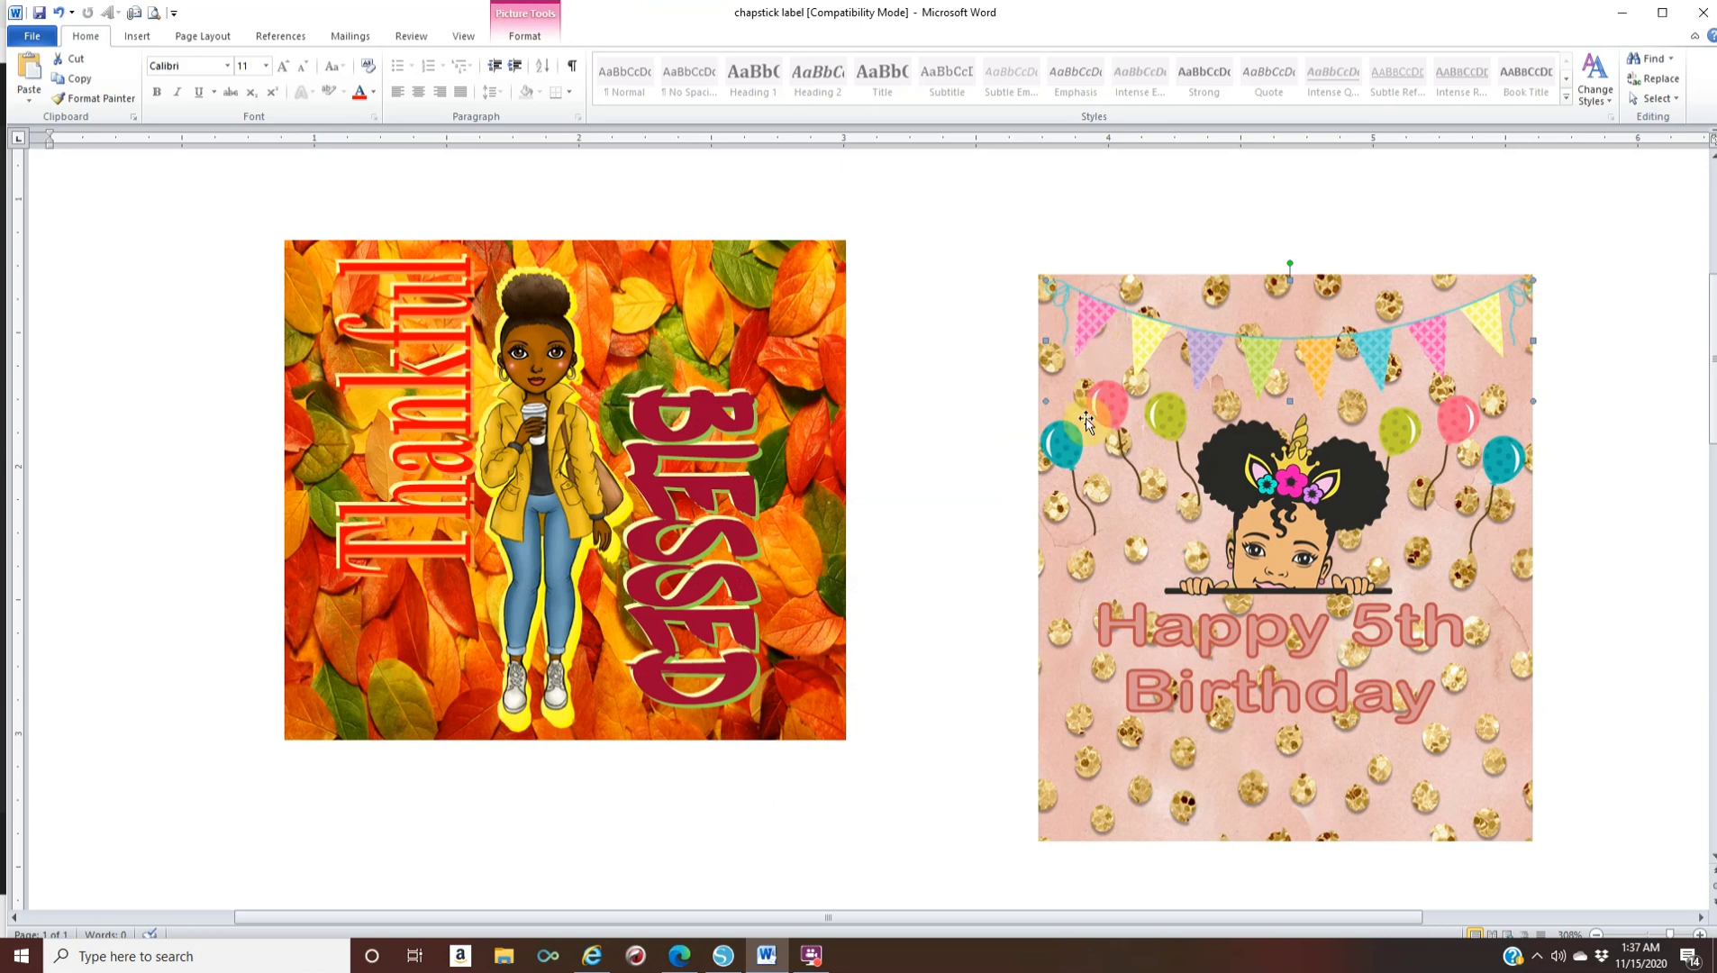
left_click(1099, 415, "shift")
left_click(1236, 463, "shift")
left_click(1214, 640, "shift")
left_click(1153, 774, "shift")
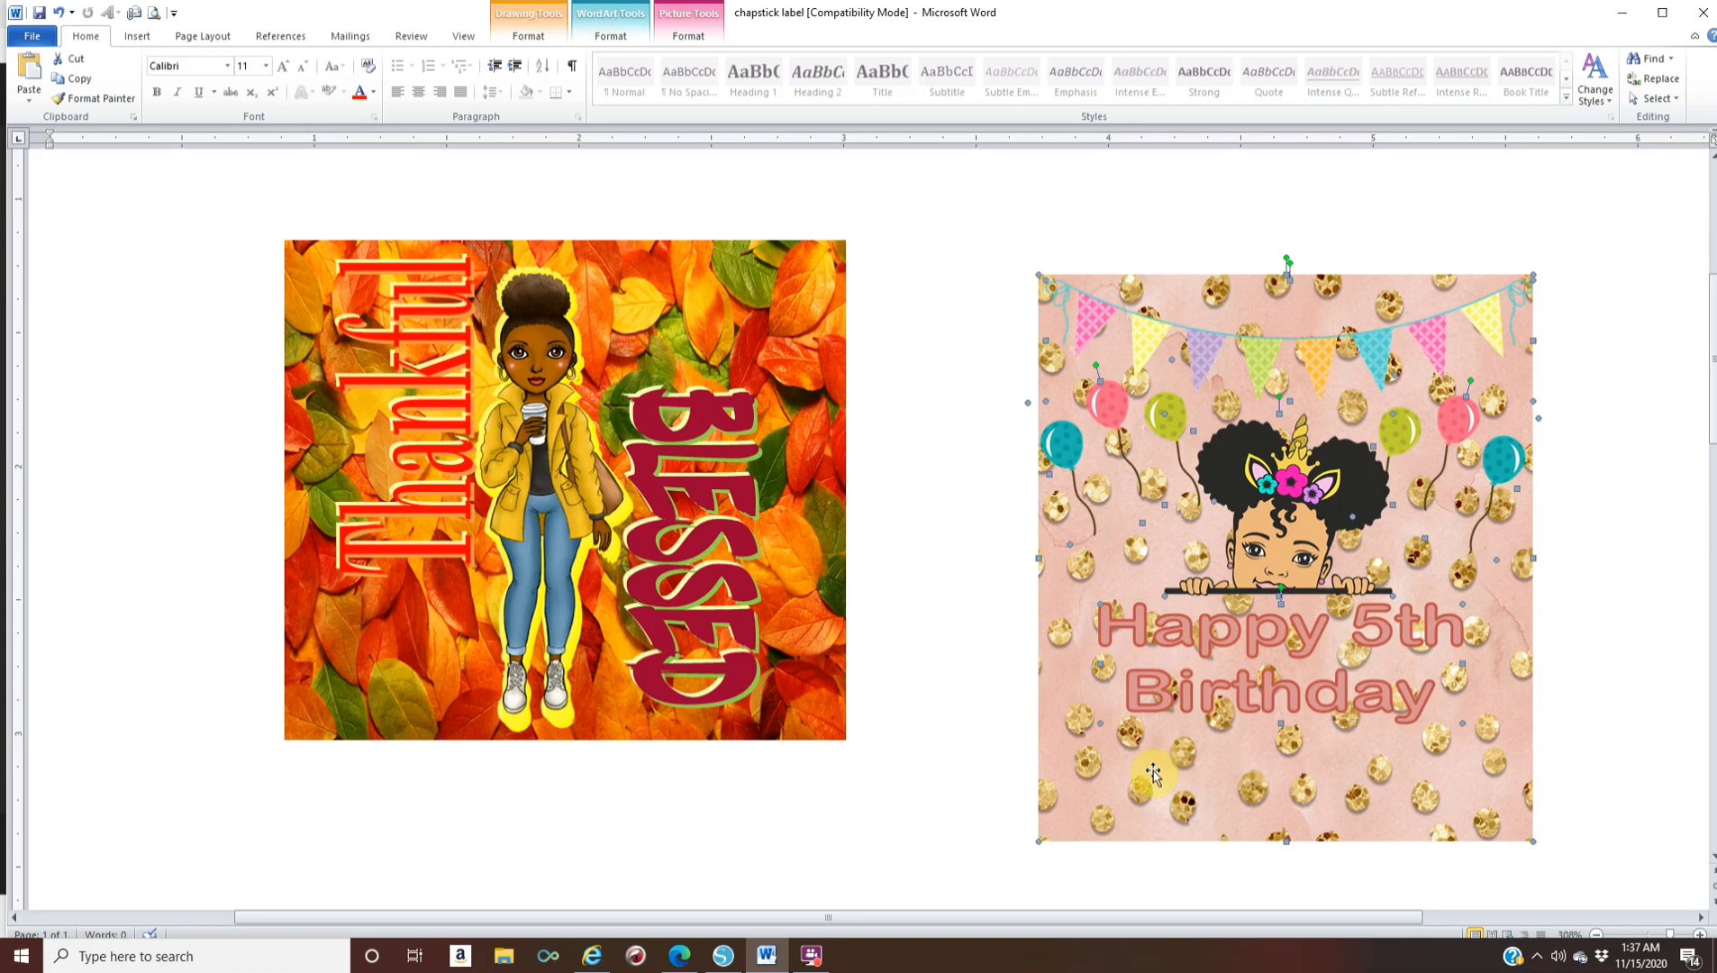
right_click(1154, 773)
mouse_move(1208, 681)
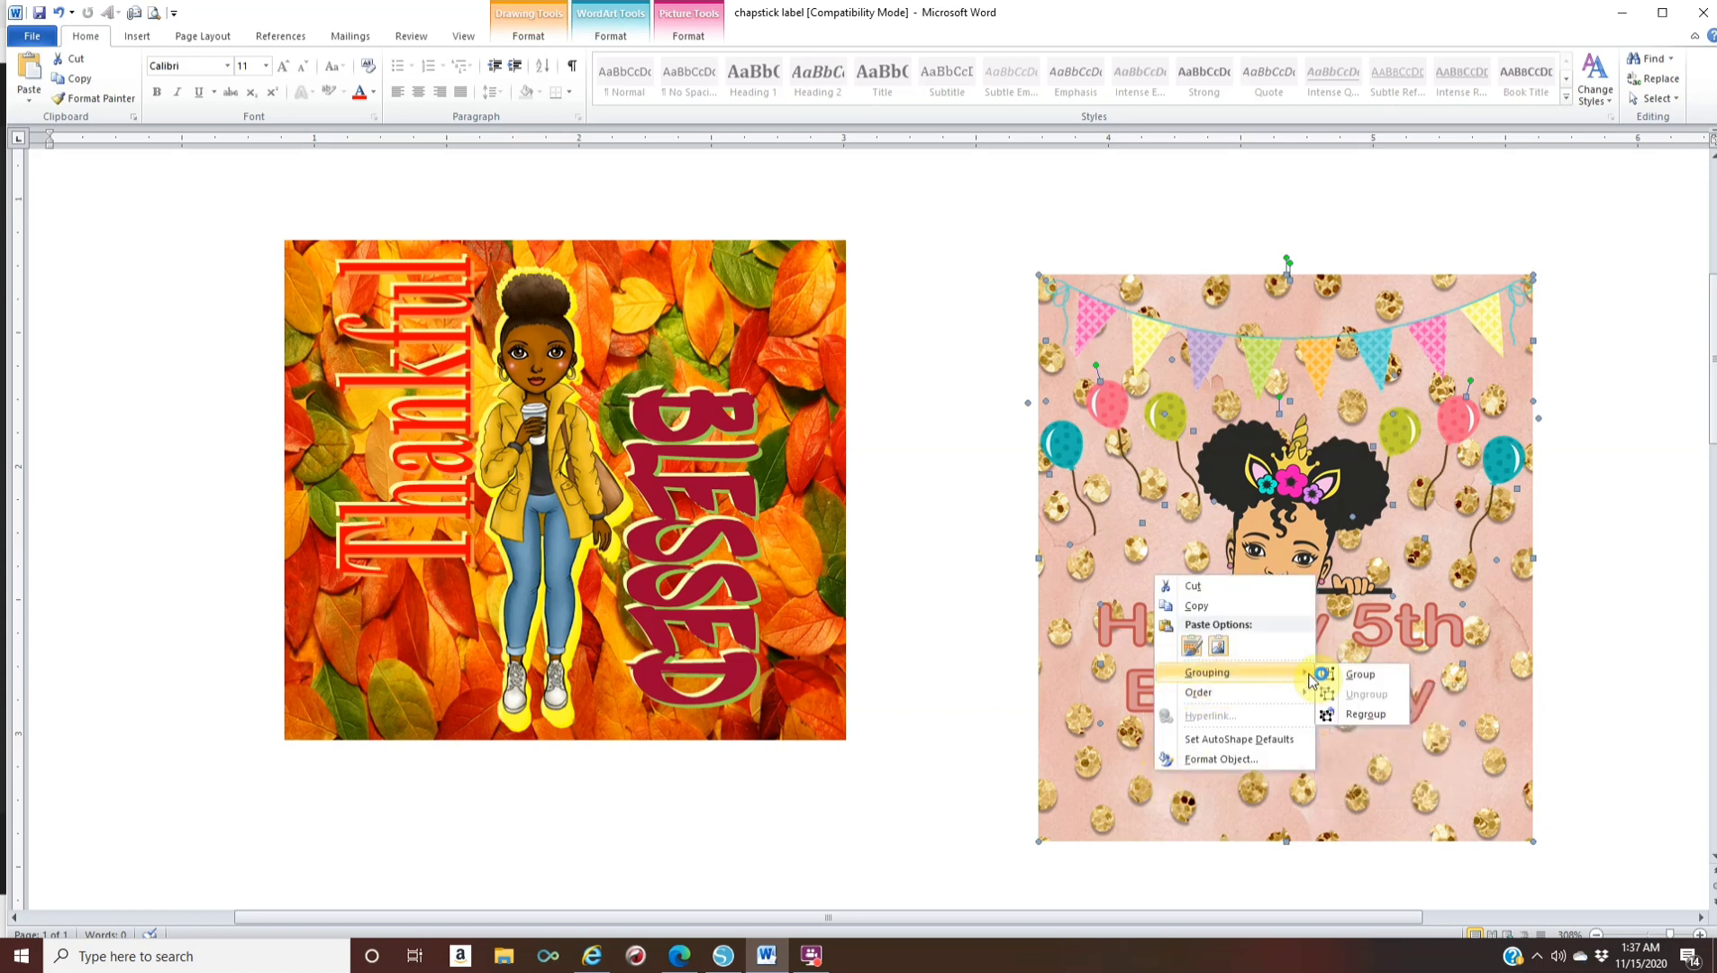
left_click(1359, 674)
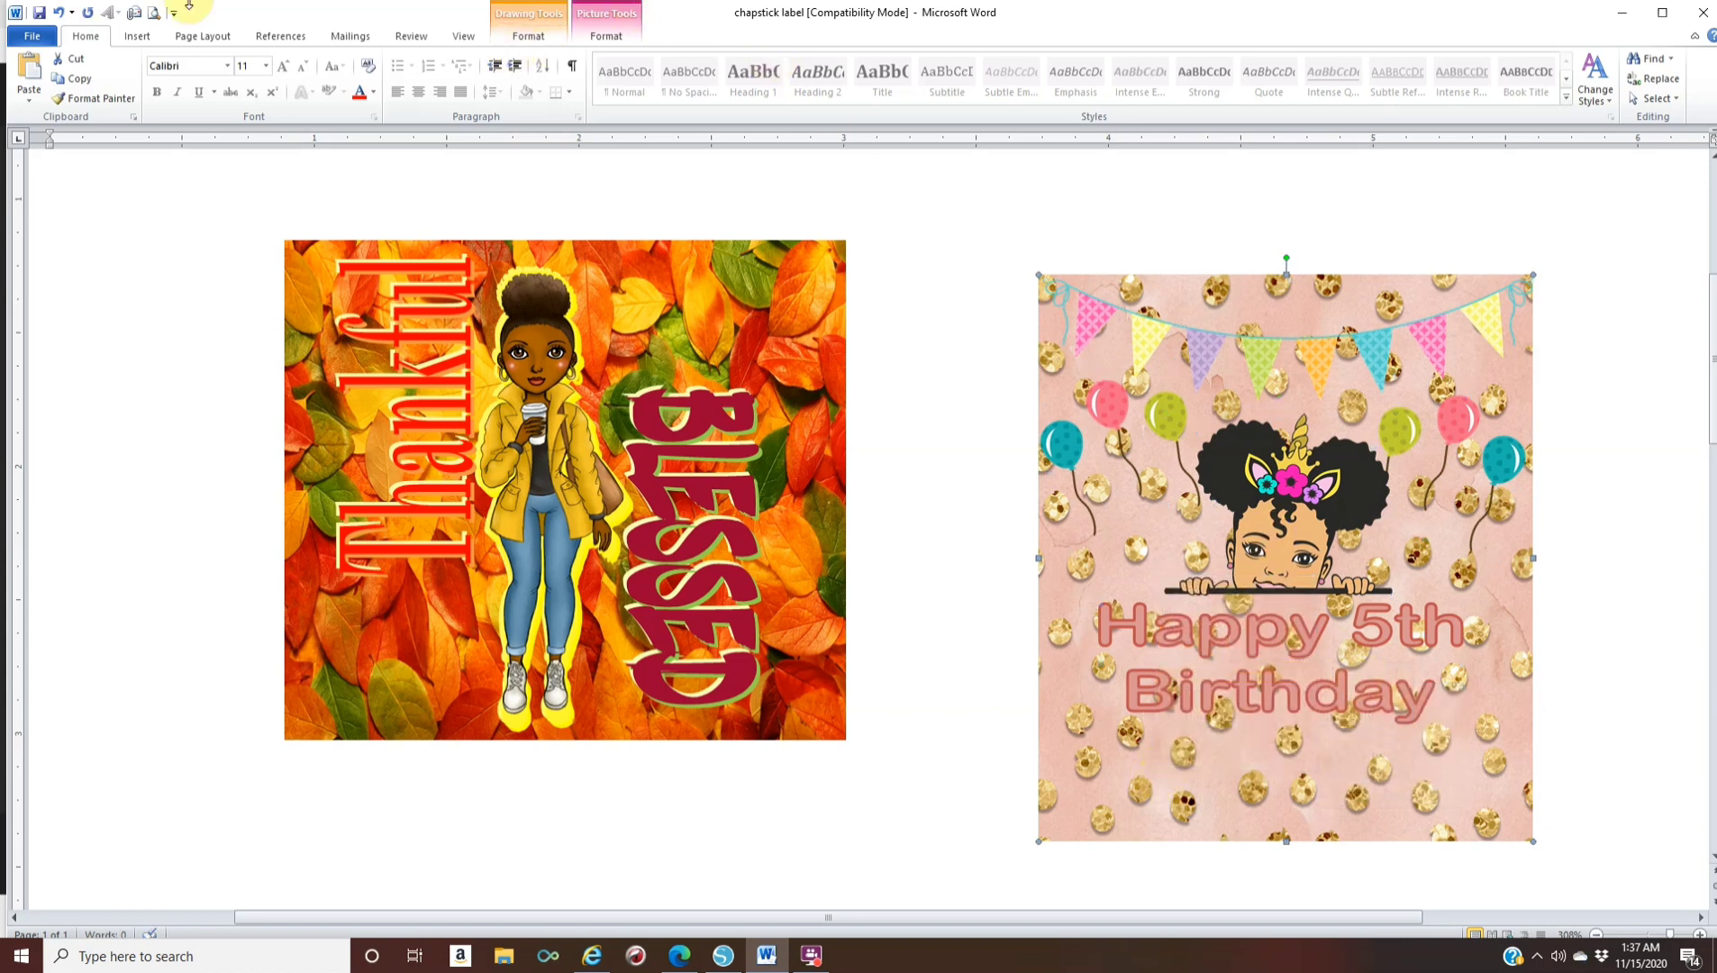
Move the grouped fall label to the top-left corner of the page
left_click(1653, 939)
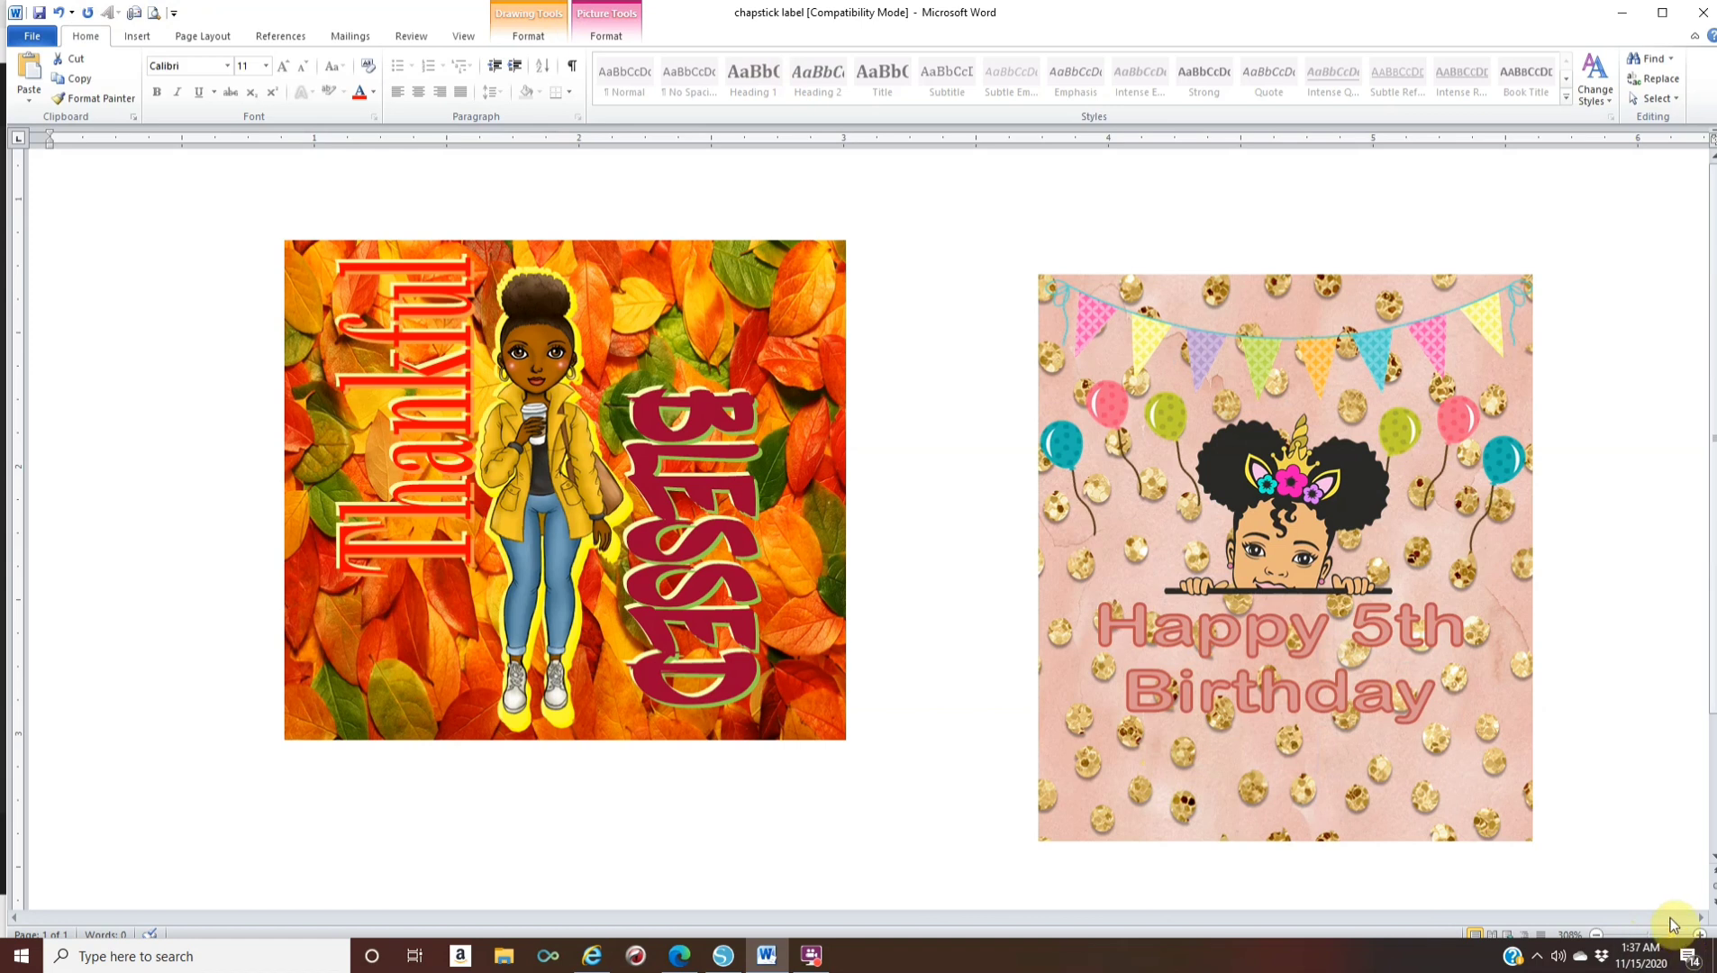
left_click(1640, 930)
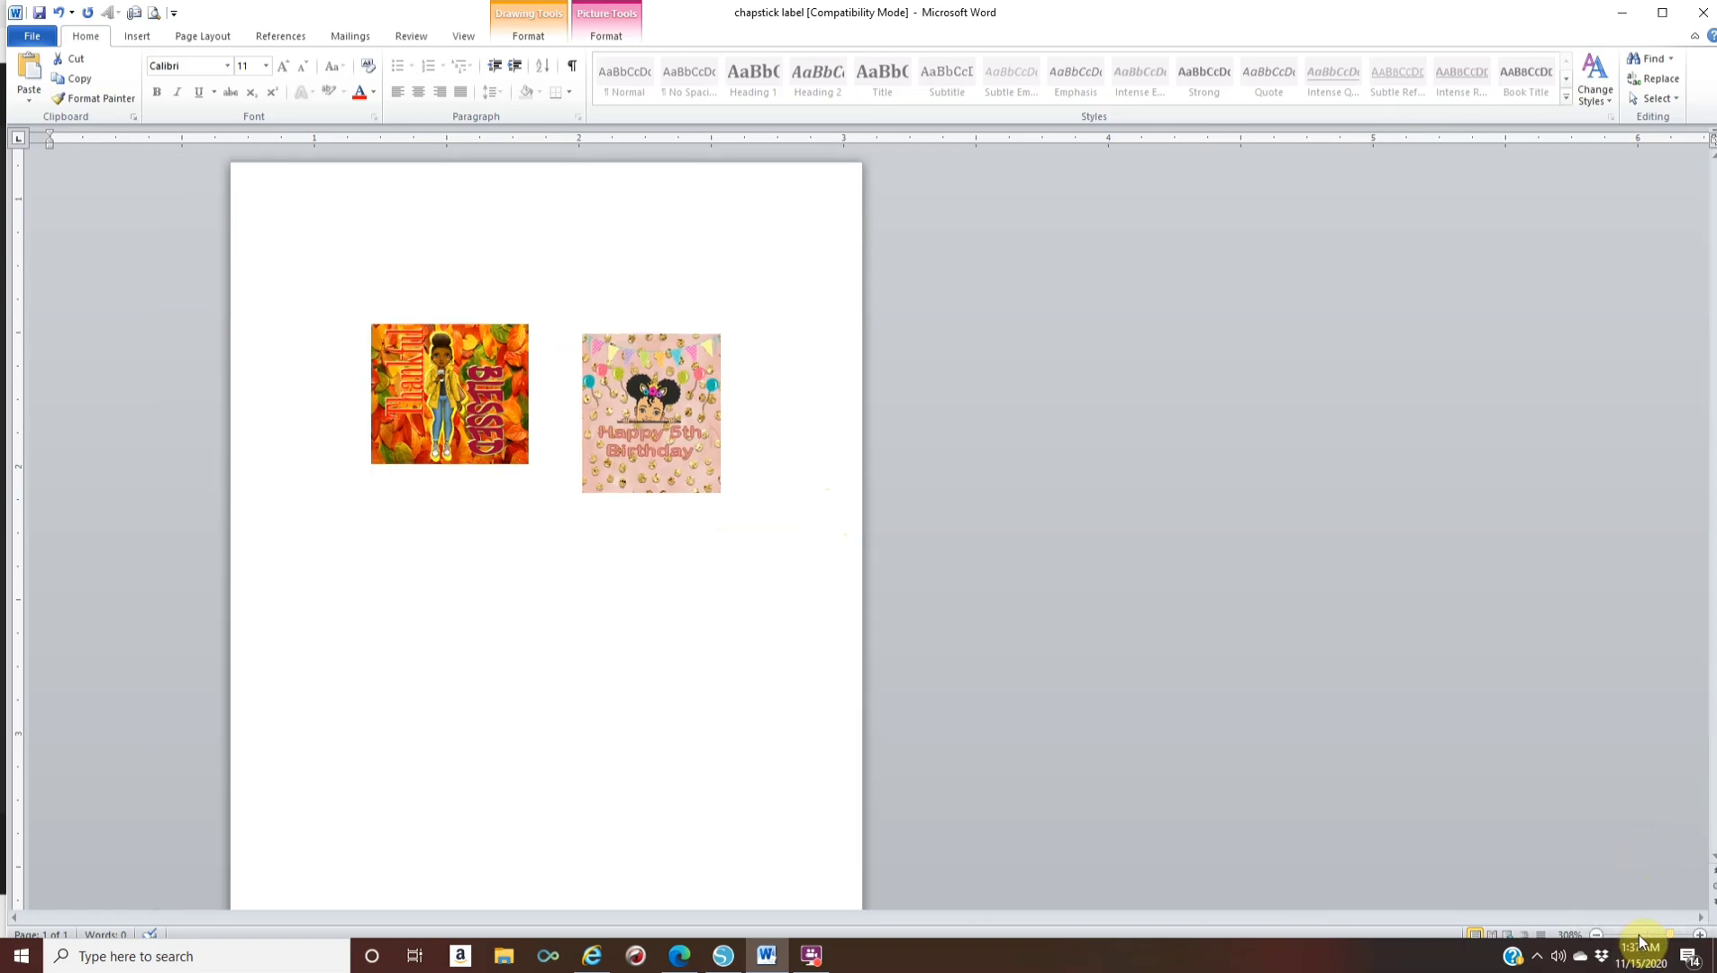
left_click(458, 397)
left_click_drag(472, 398, 361, 264)
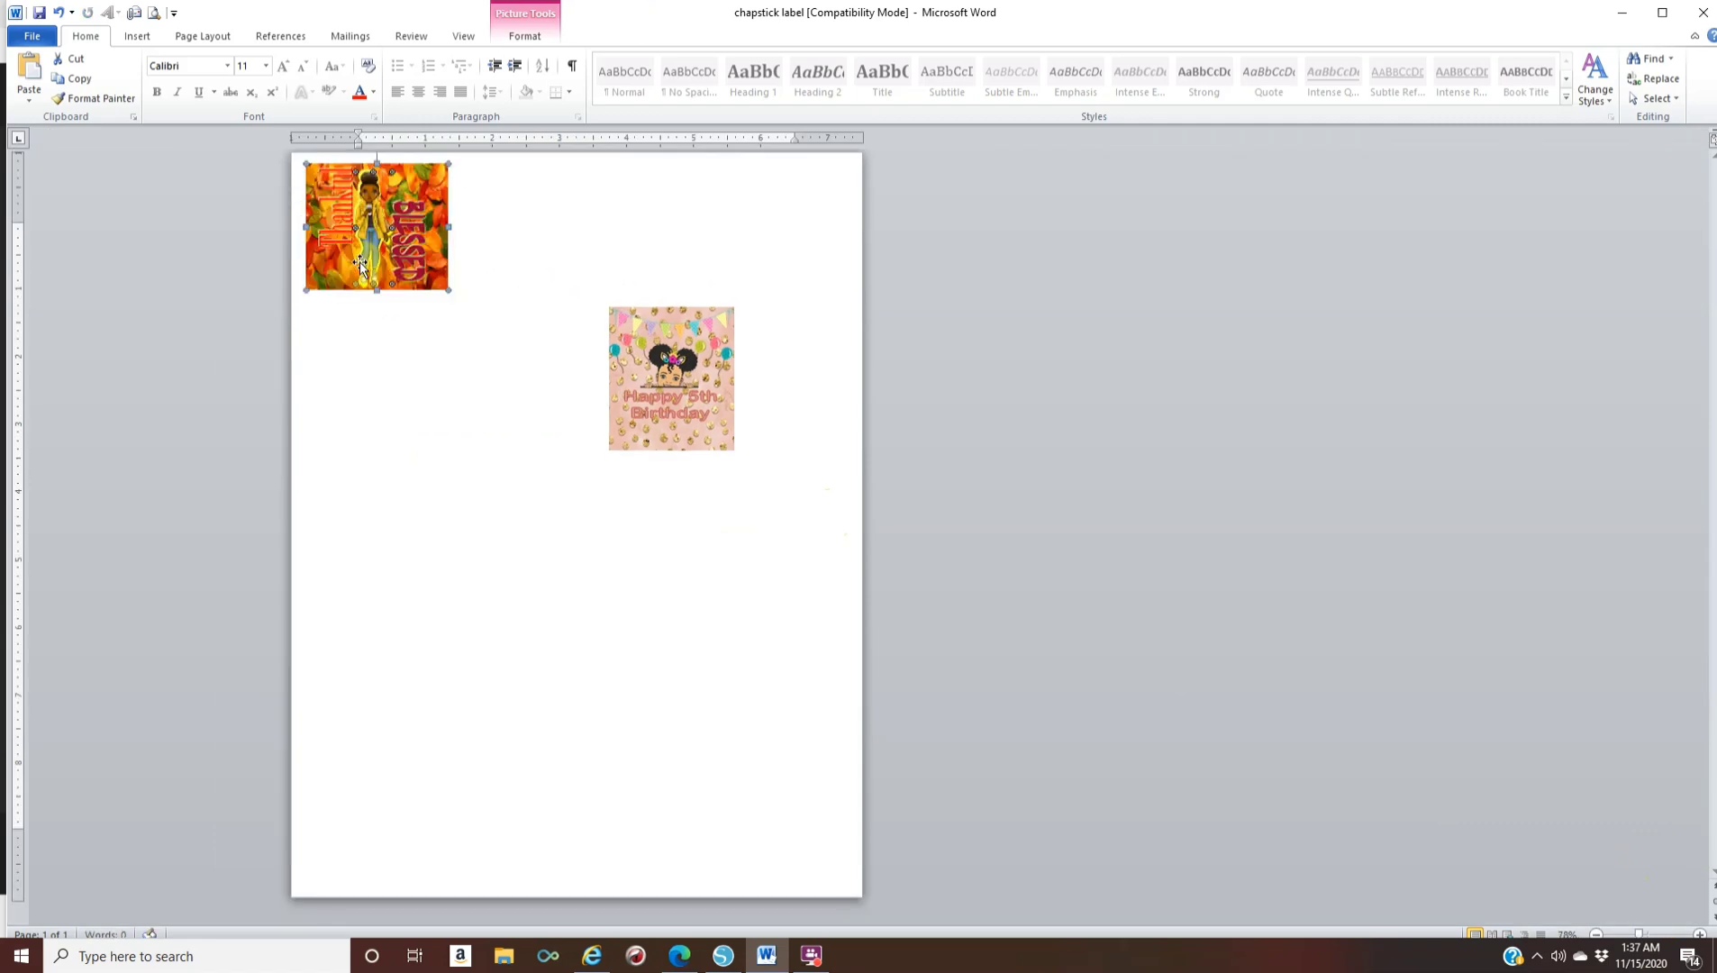
Duplicate the fall label and place the copy just to the right of the original
right_click(360, 264)
left_click(403, 294)
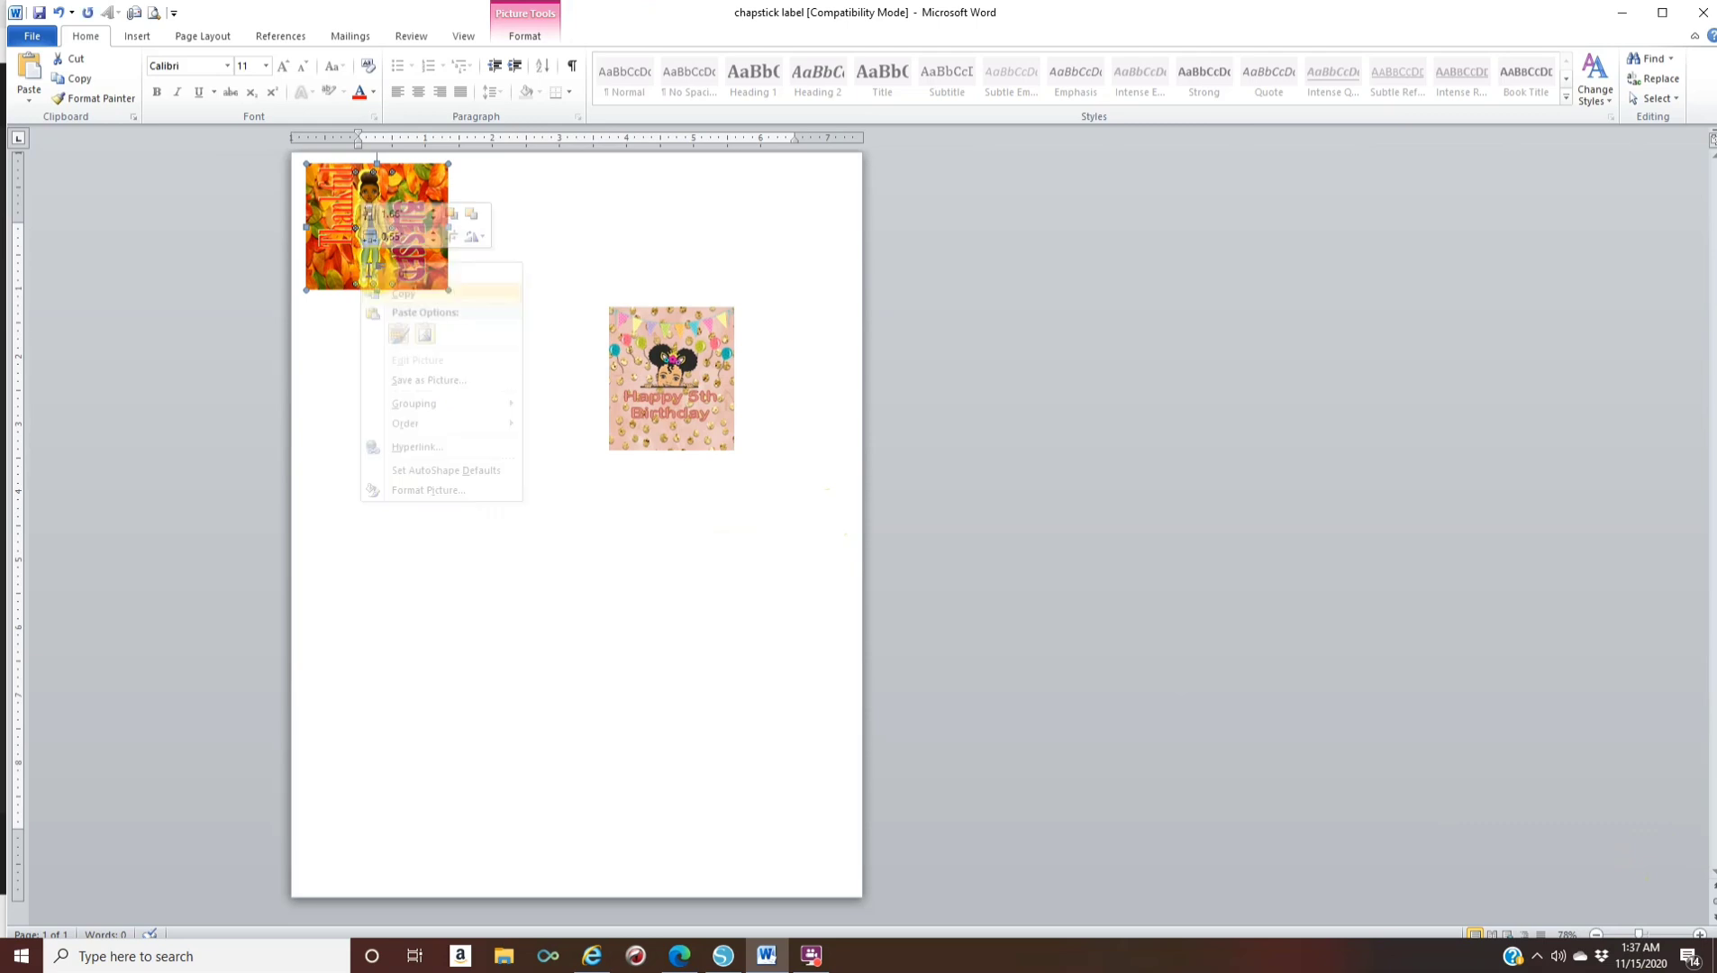
right_click(369, 257)
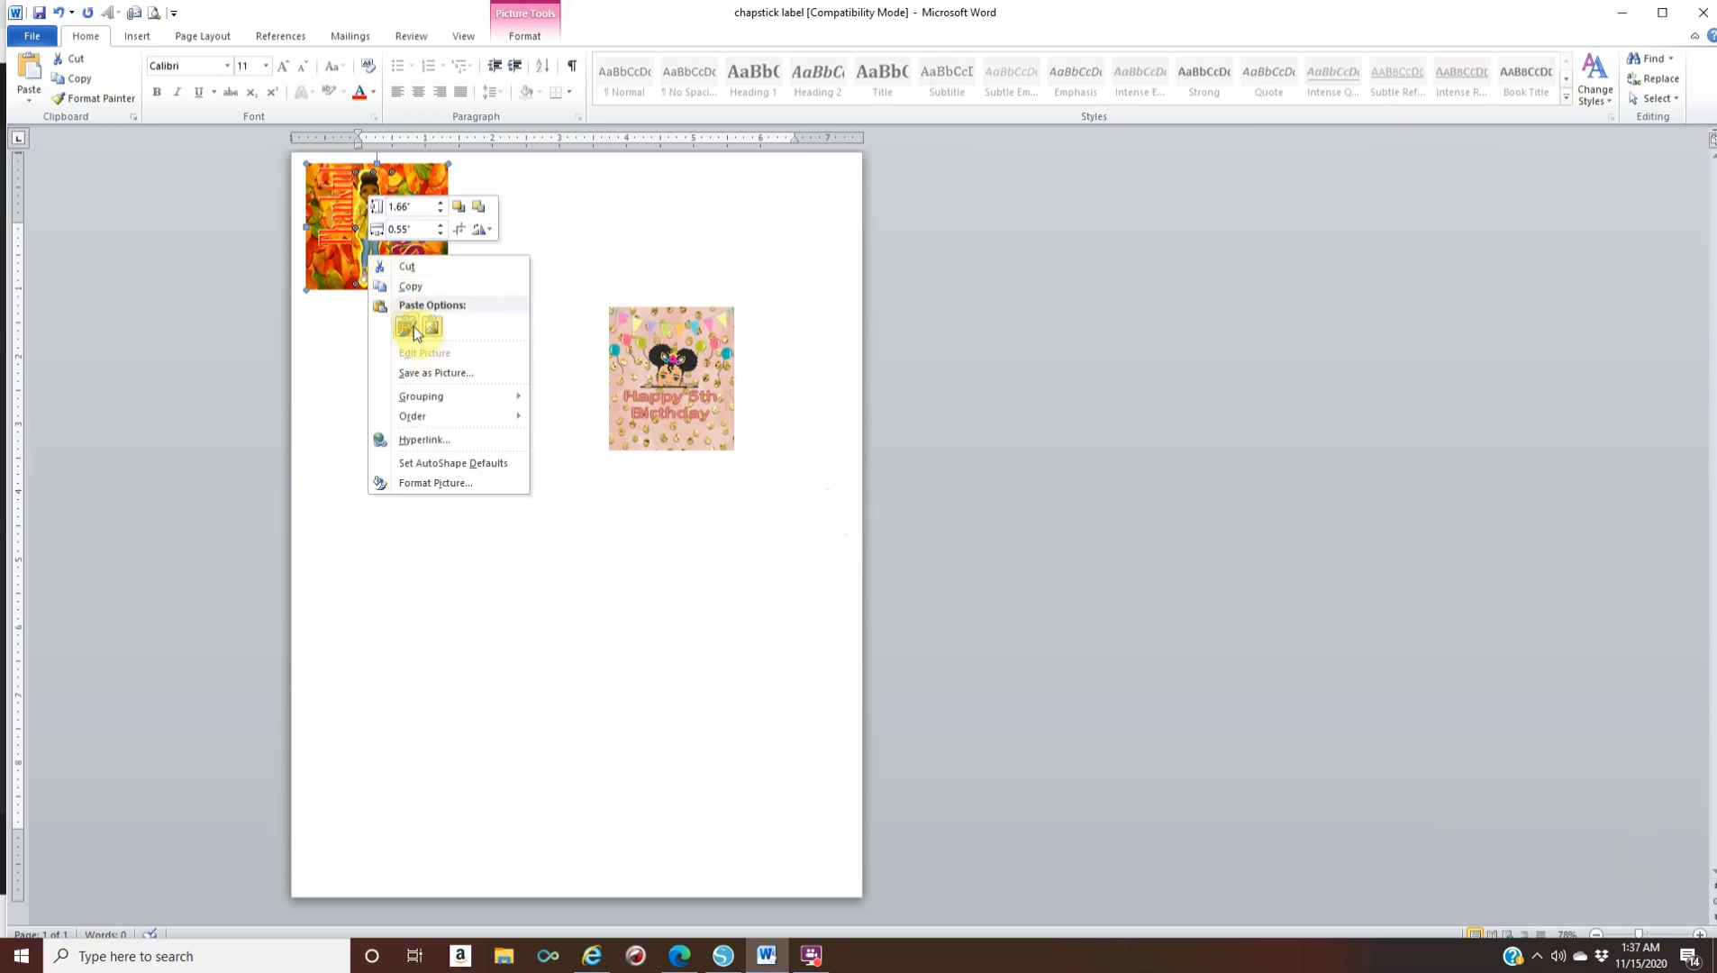
left_click(413, 326)
left_click_drag(454, 242, 525, 244)
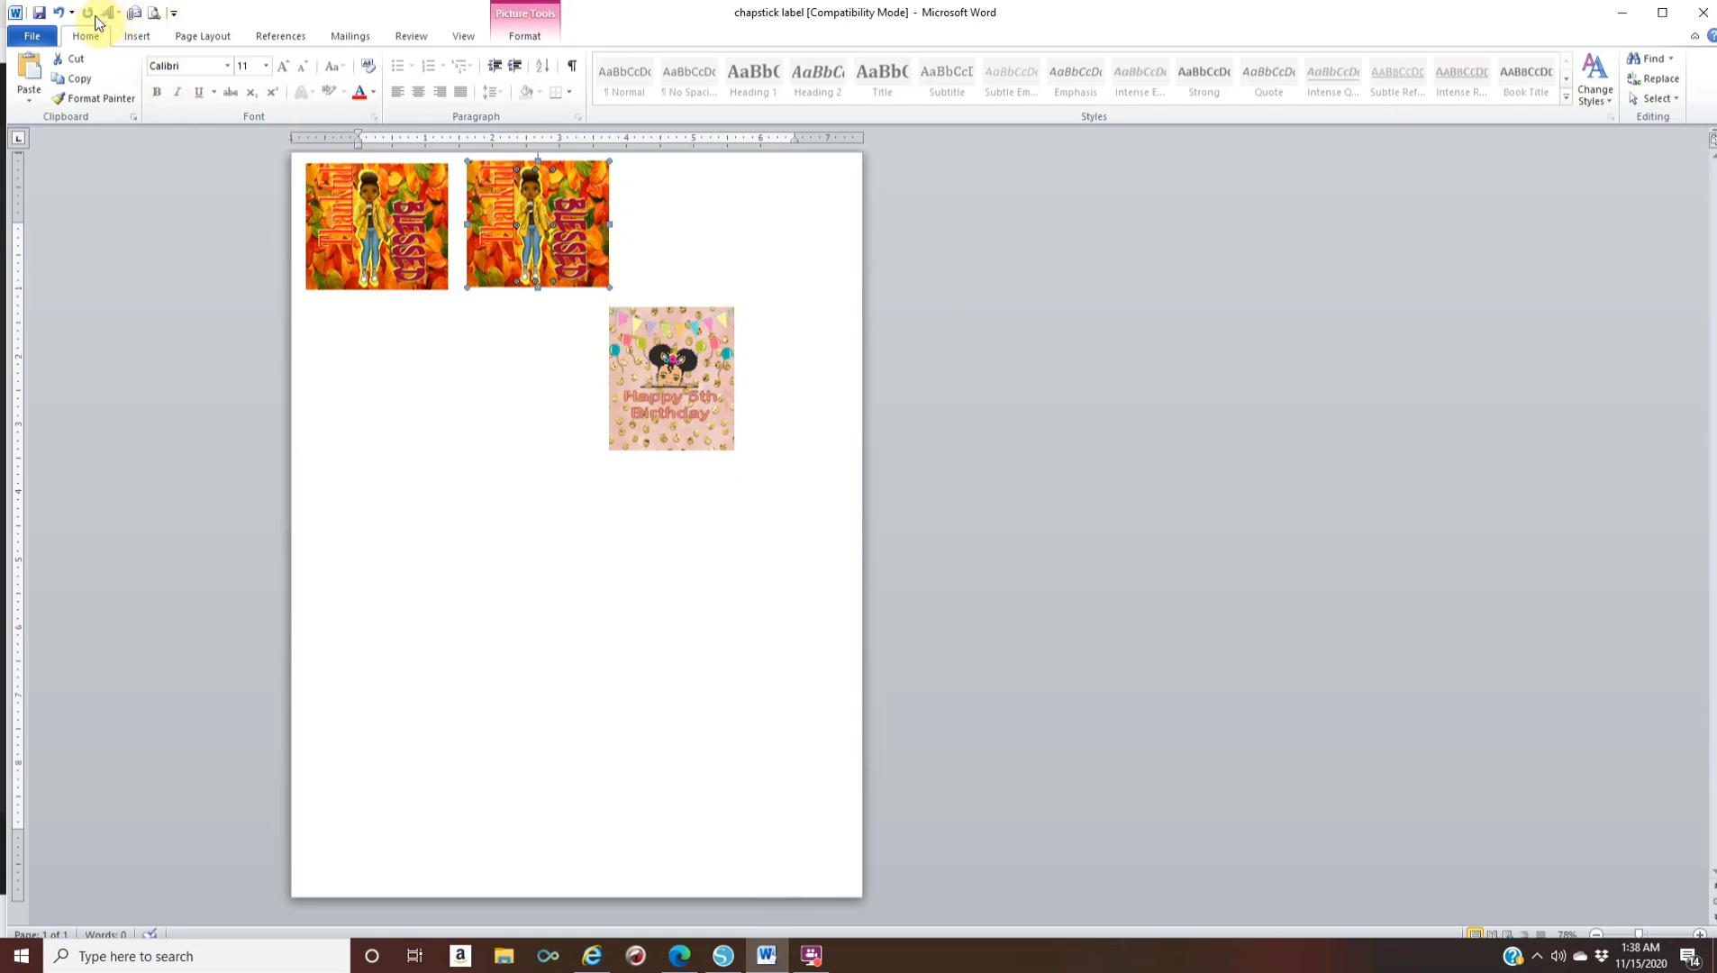
Set the WF 7710 printer's paper type to Premium Presentation Paper Matte for printing the label page
left_click(152, 18)
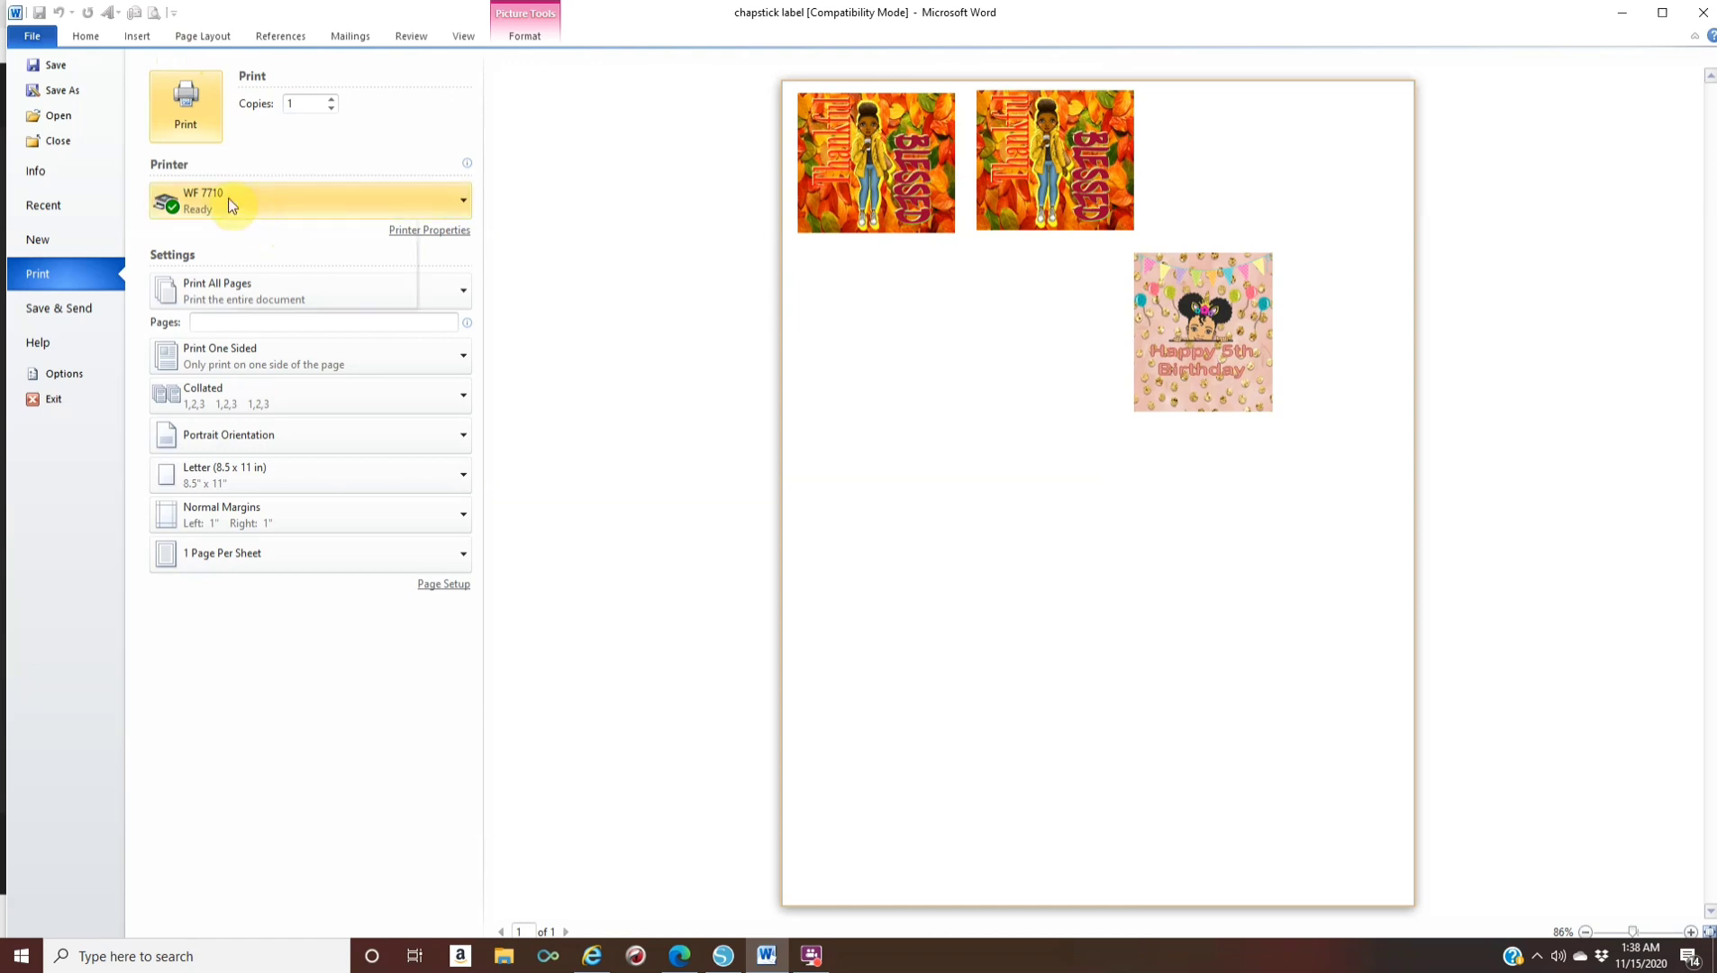
mouse_move(230, 223)
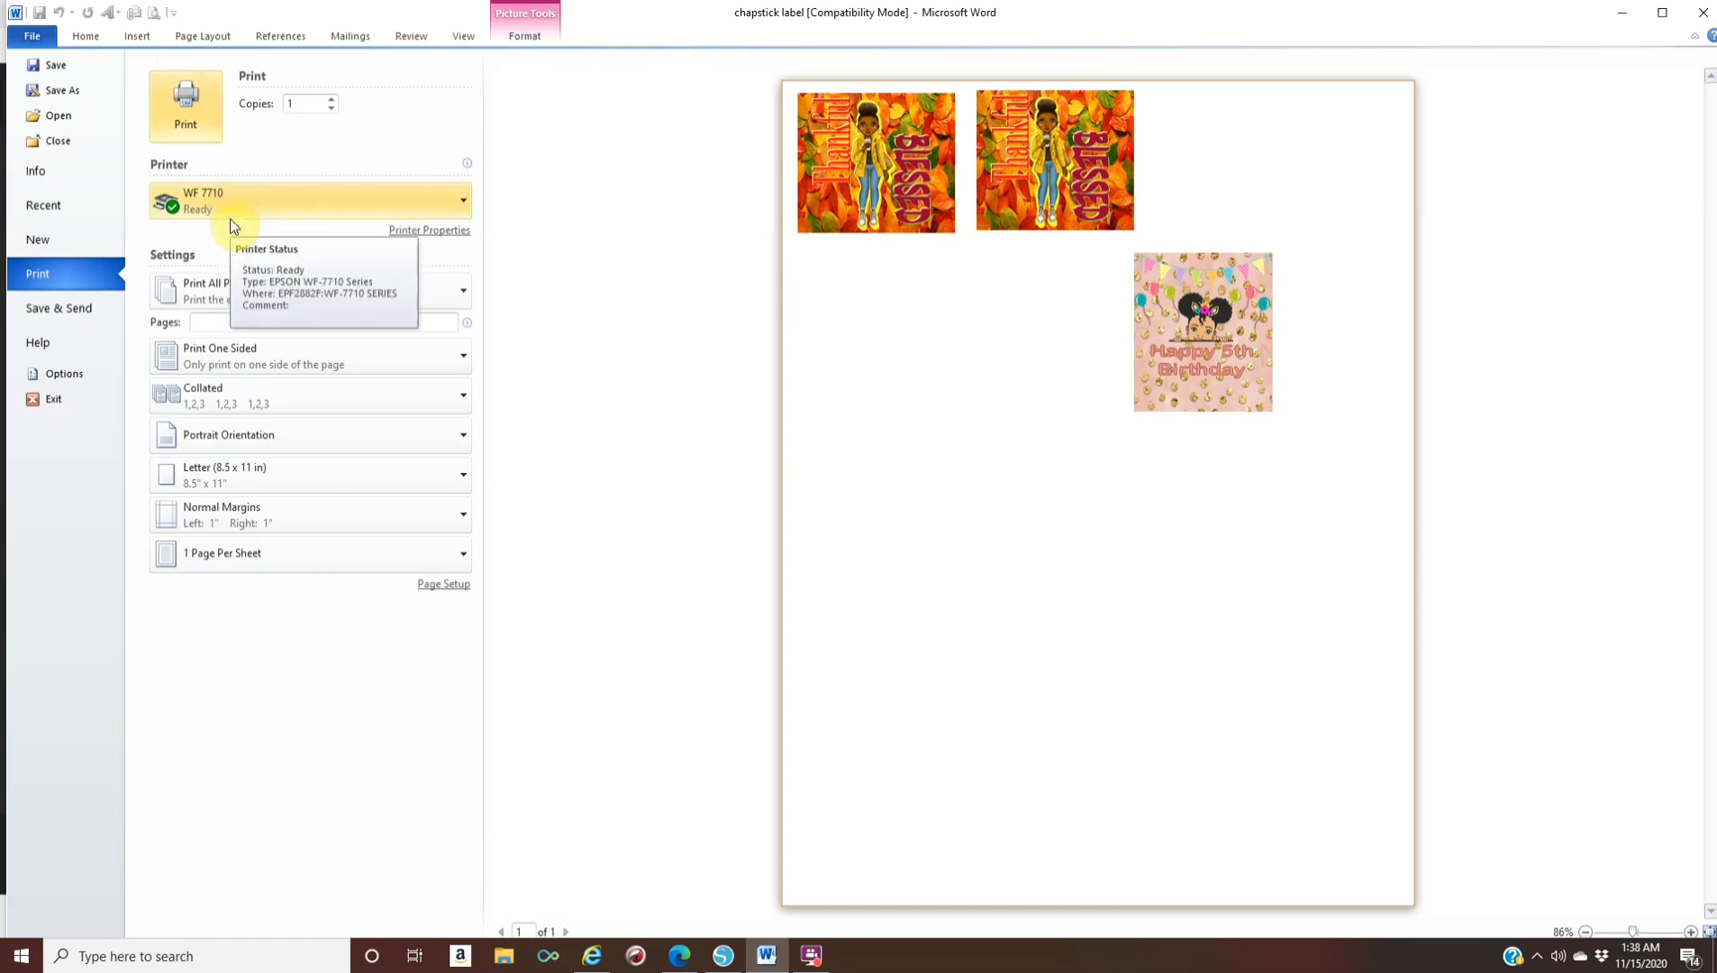
left_click(419, 231)
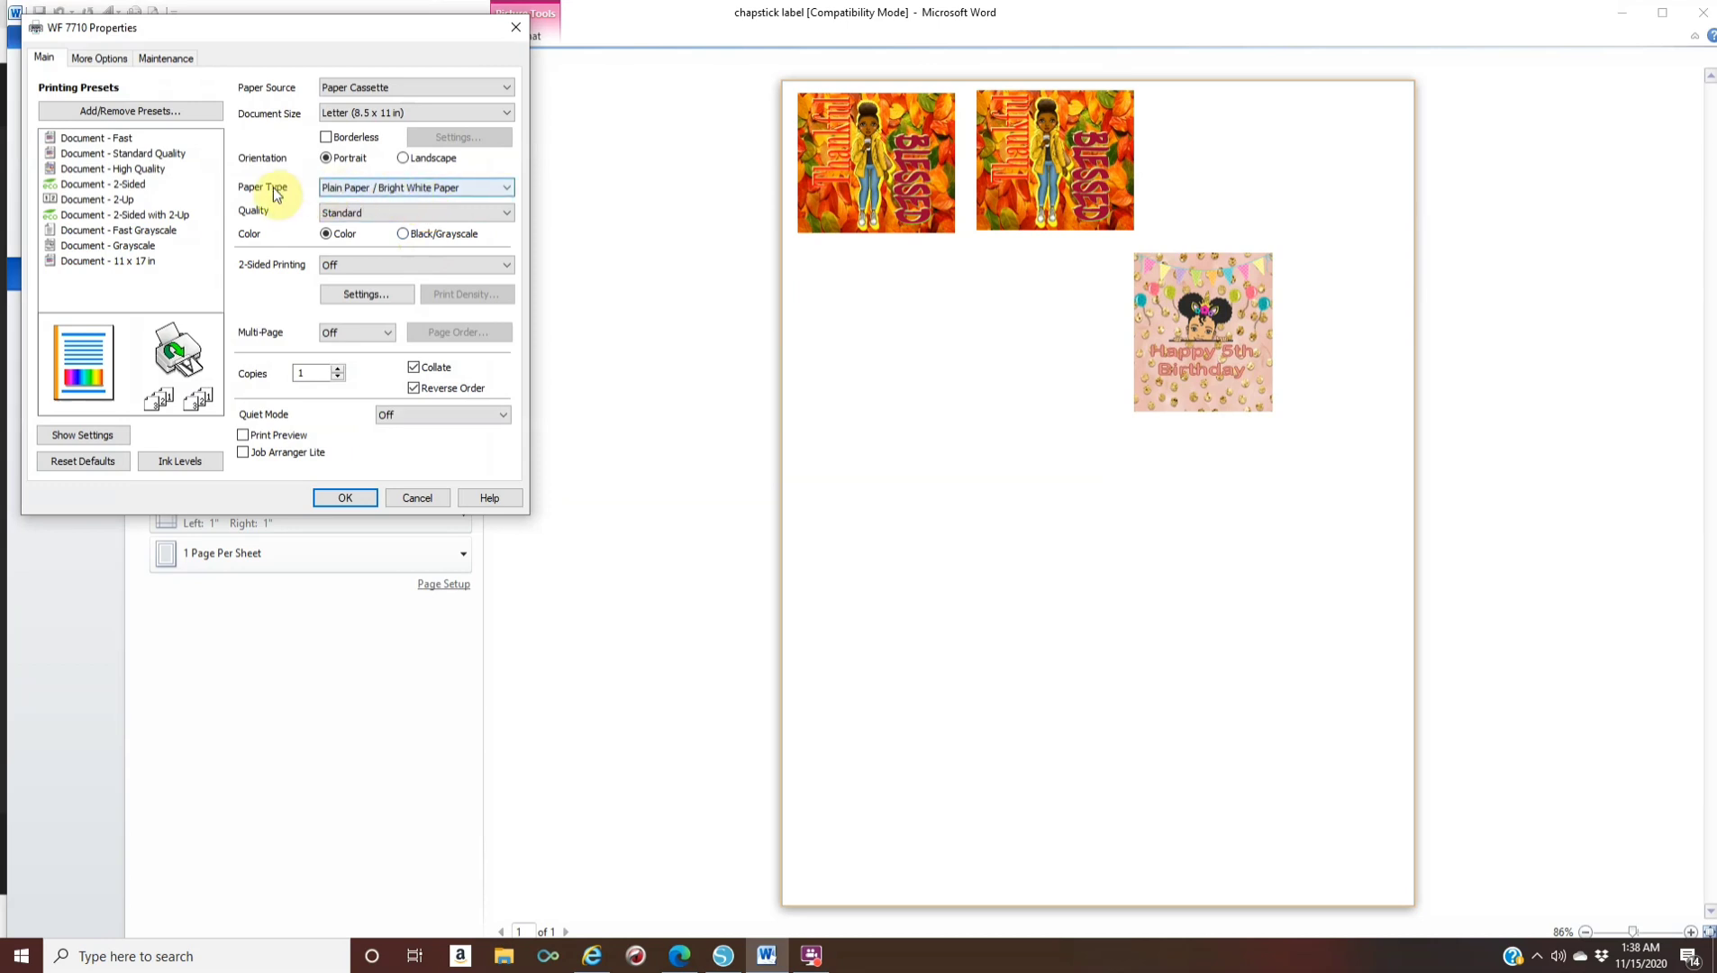
left_click(383, 193)
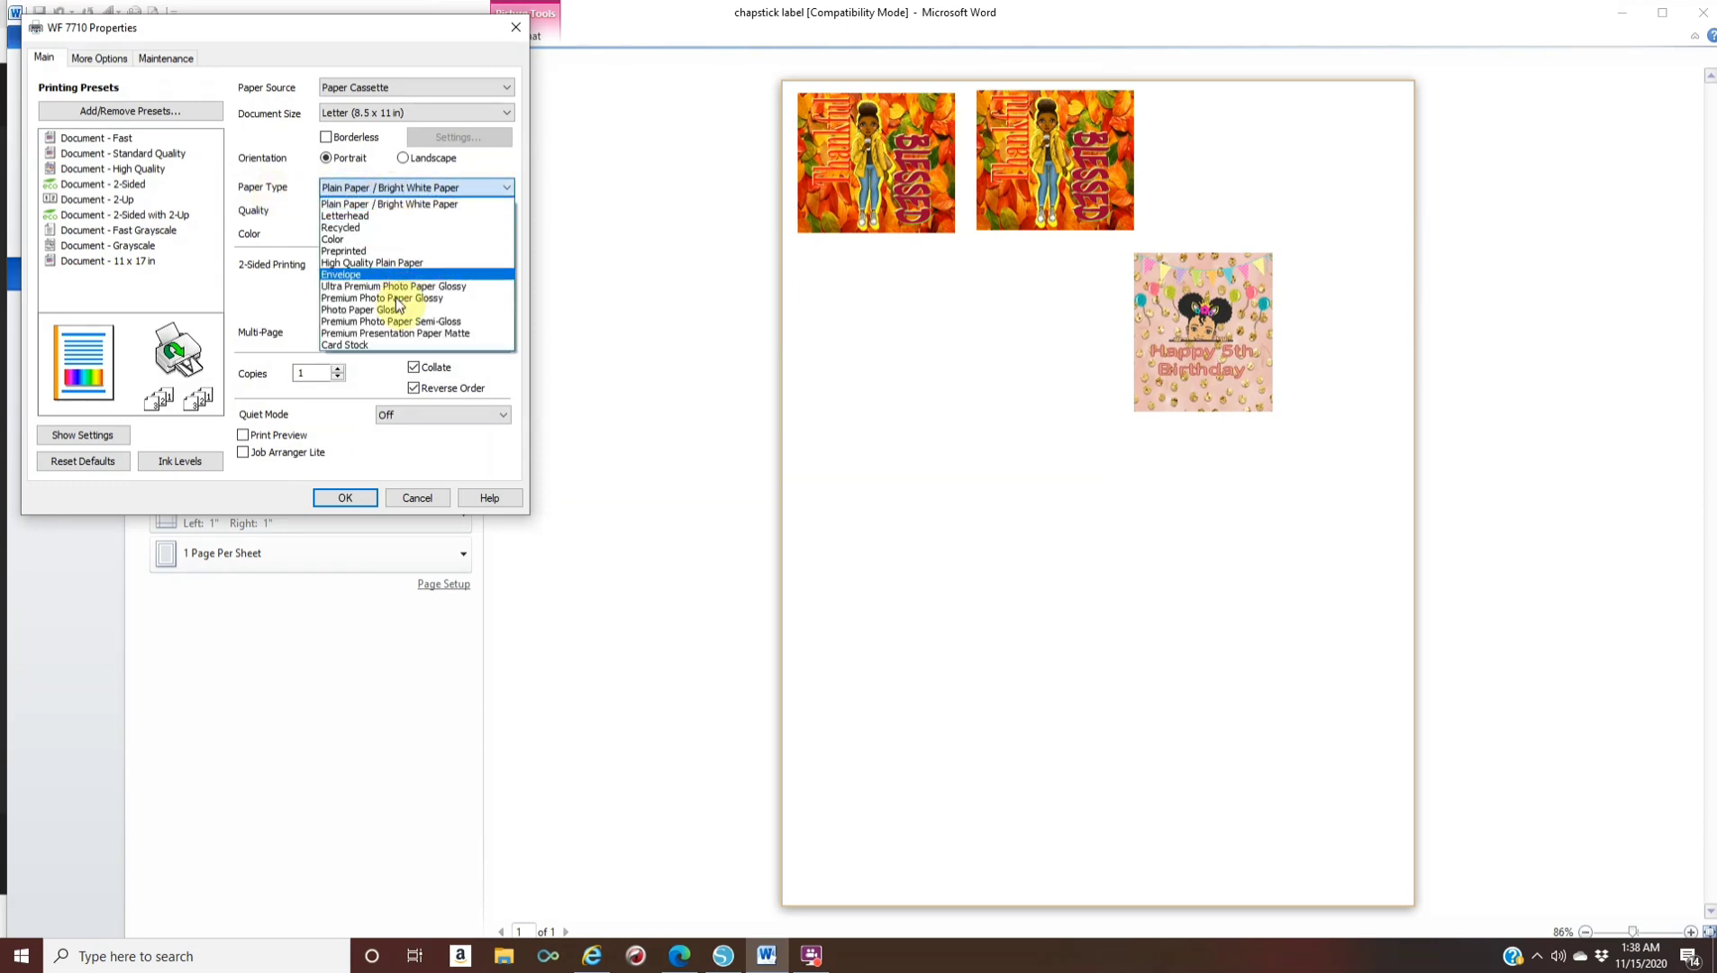
left_click(389, 338)
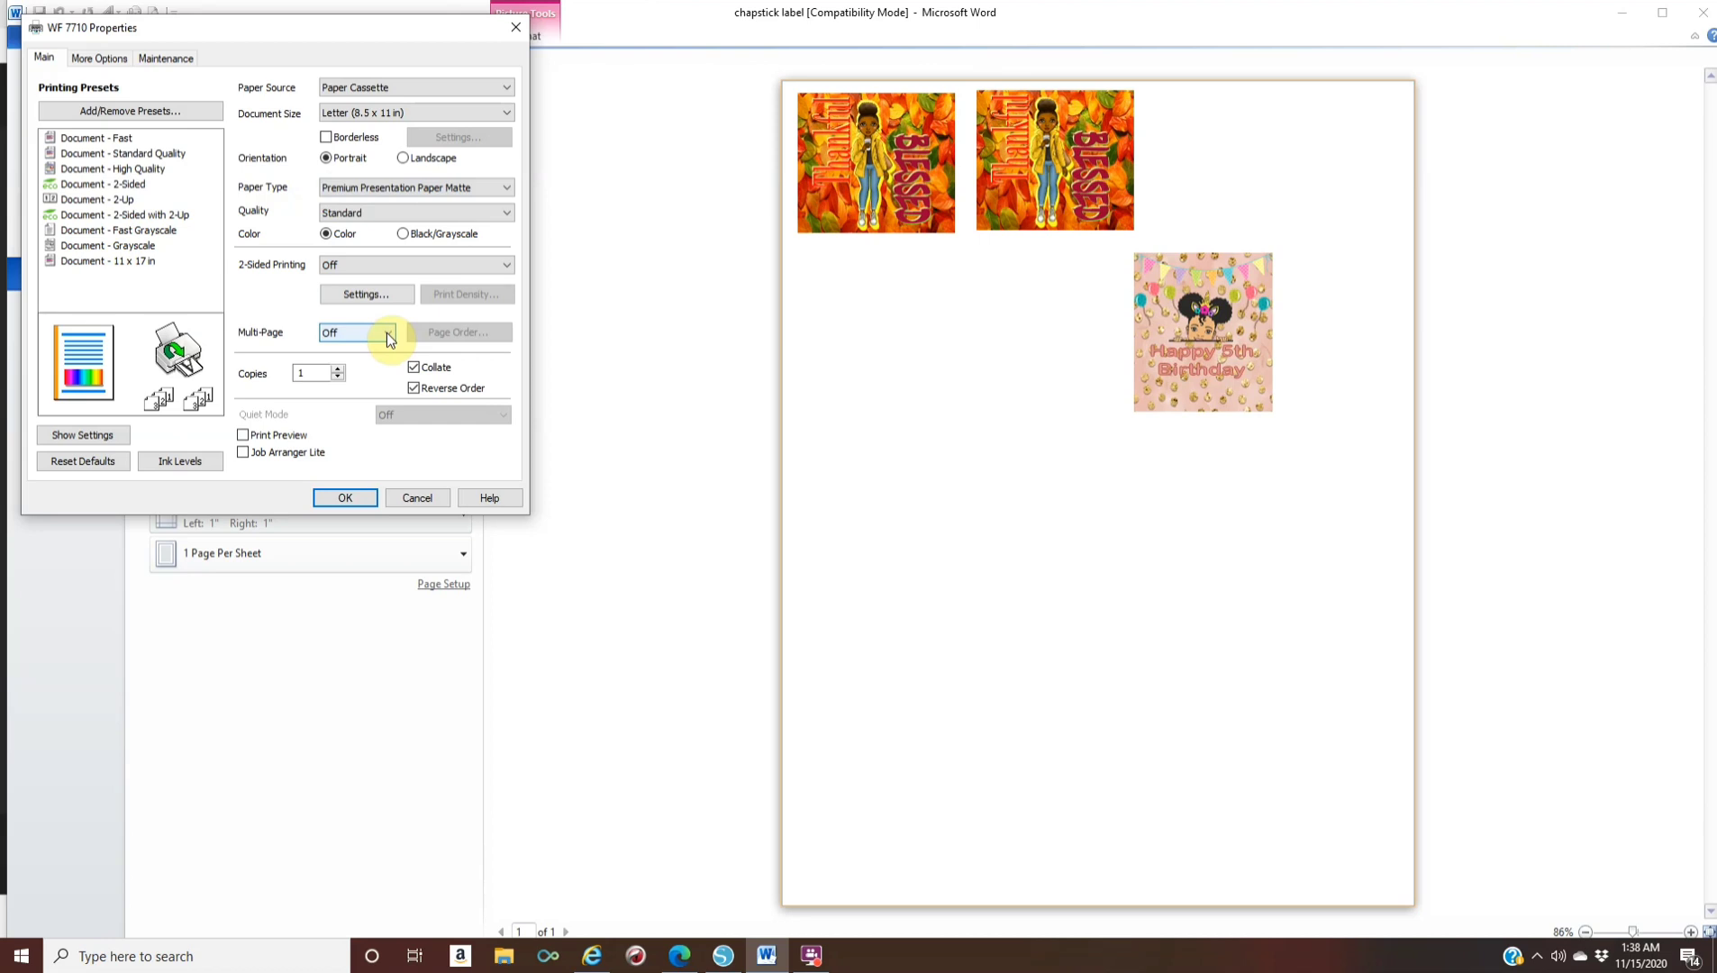
left_click(366, 501)
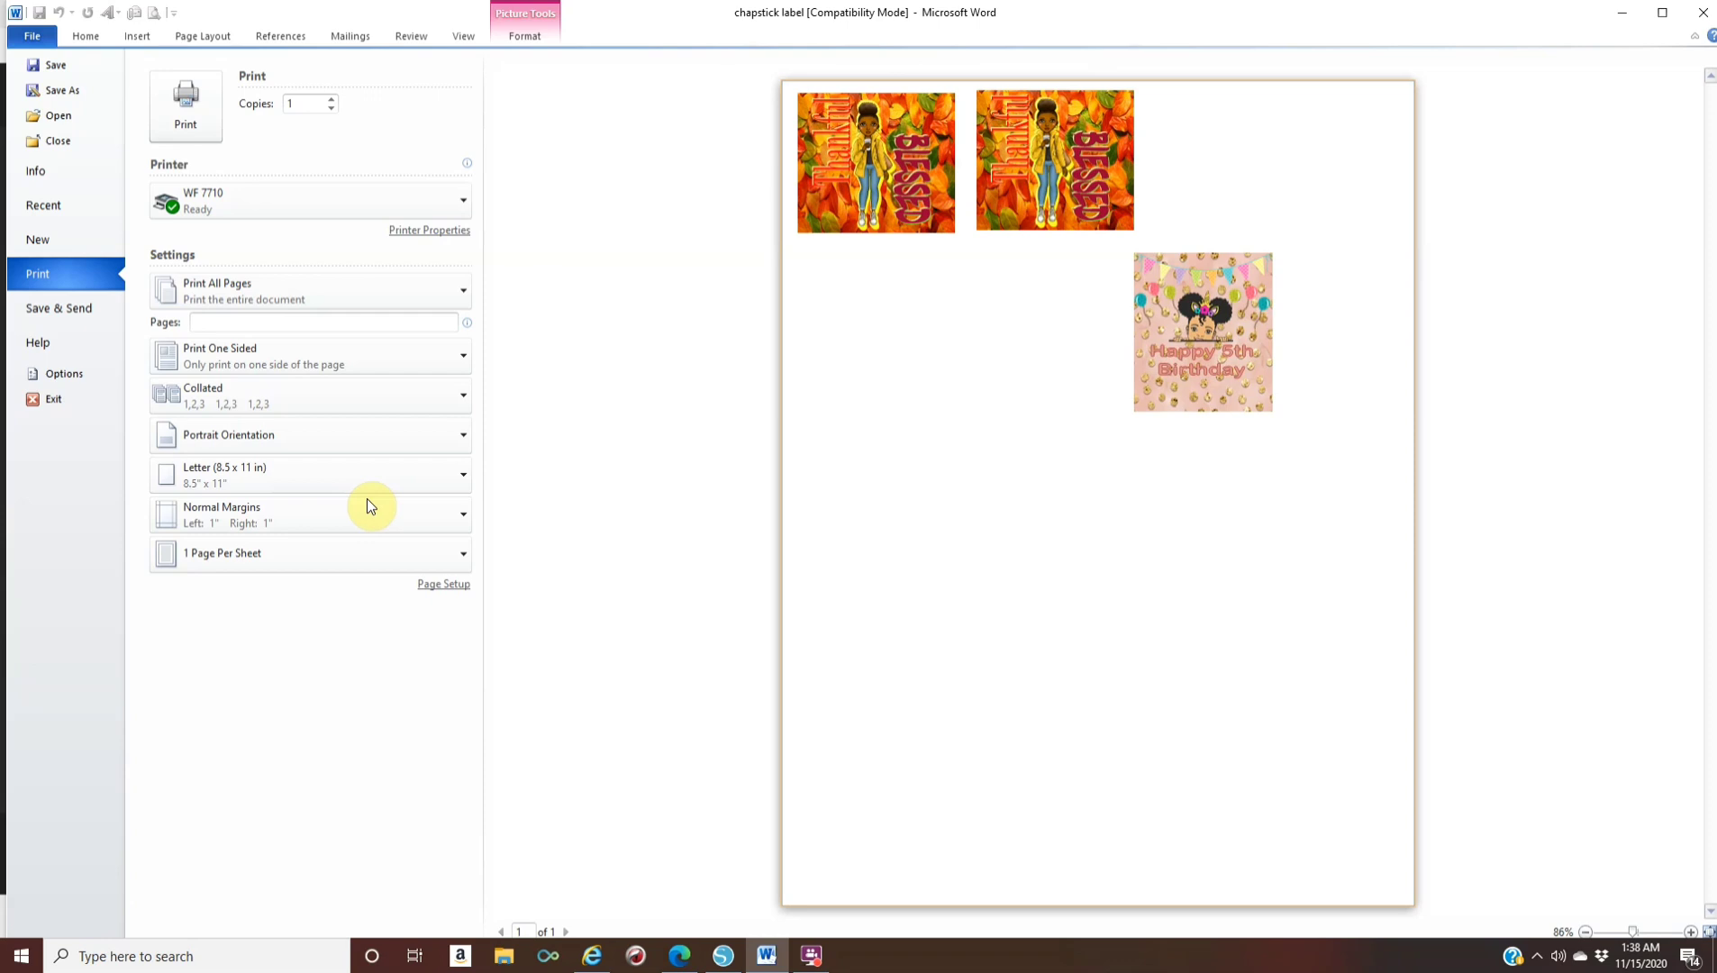
Examine the file formats available for saving a copy of the chapstick label document, and leave without saving
left_click(64, 90)
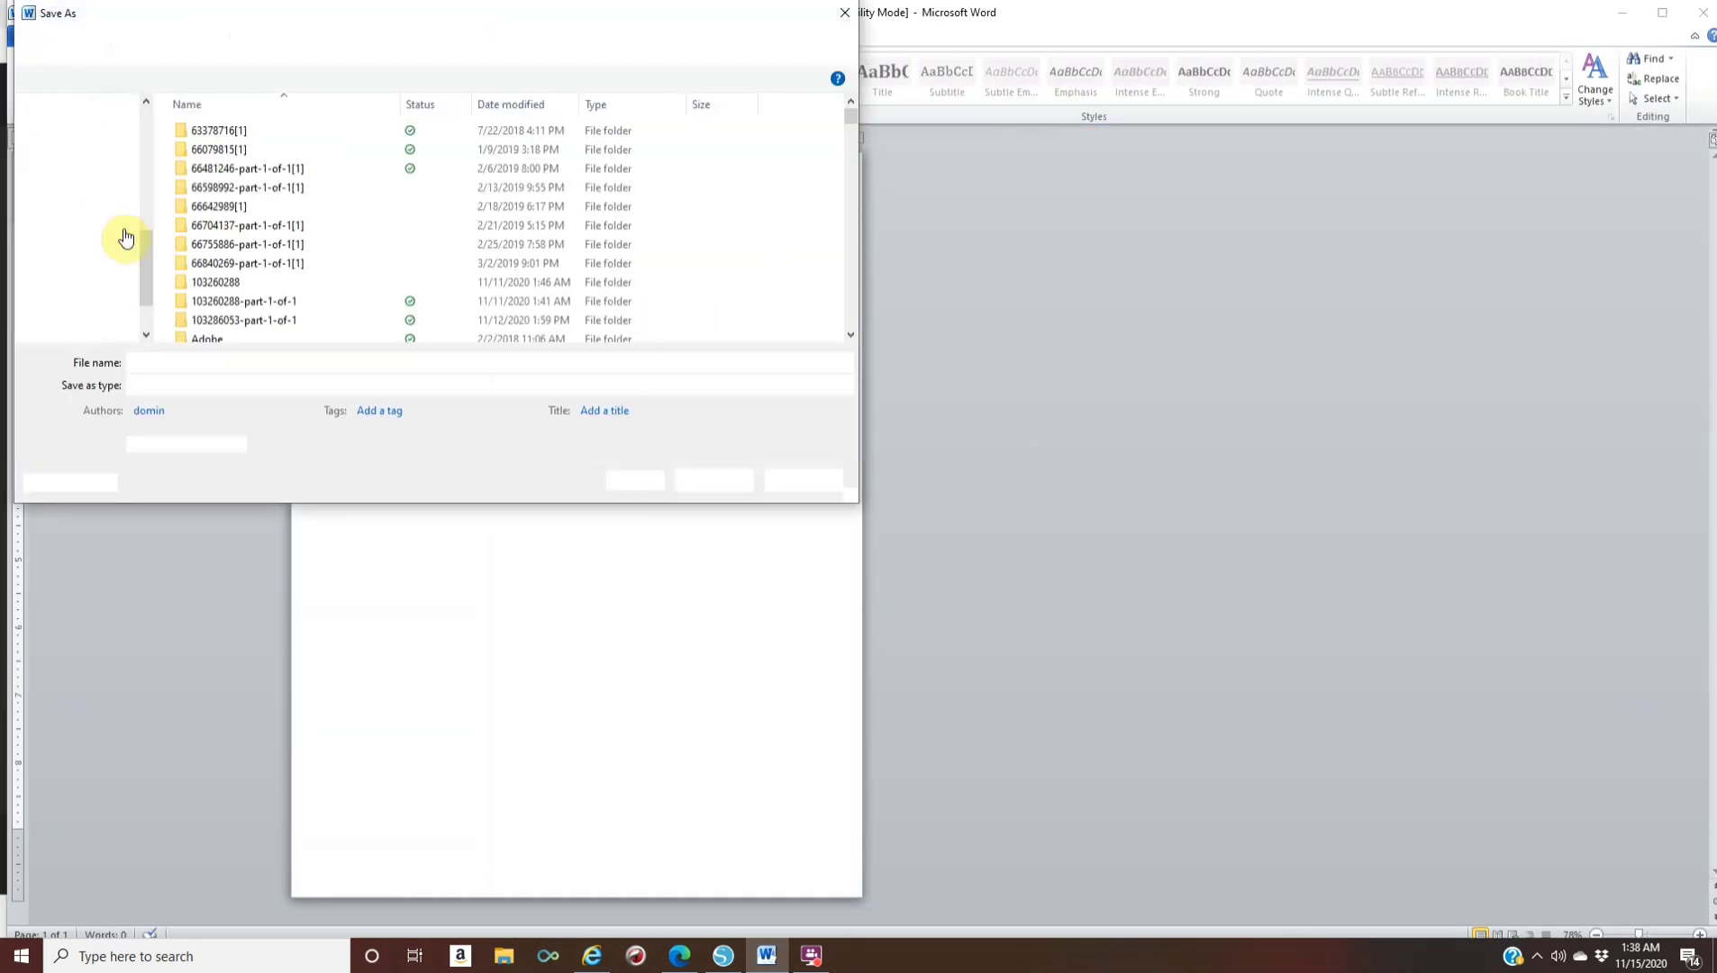
left_click(156, 389)
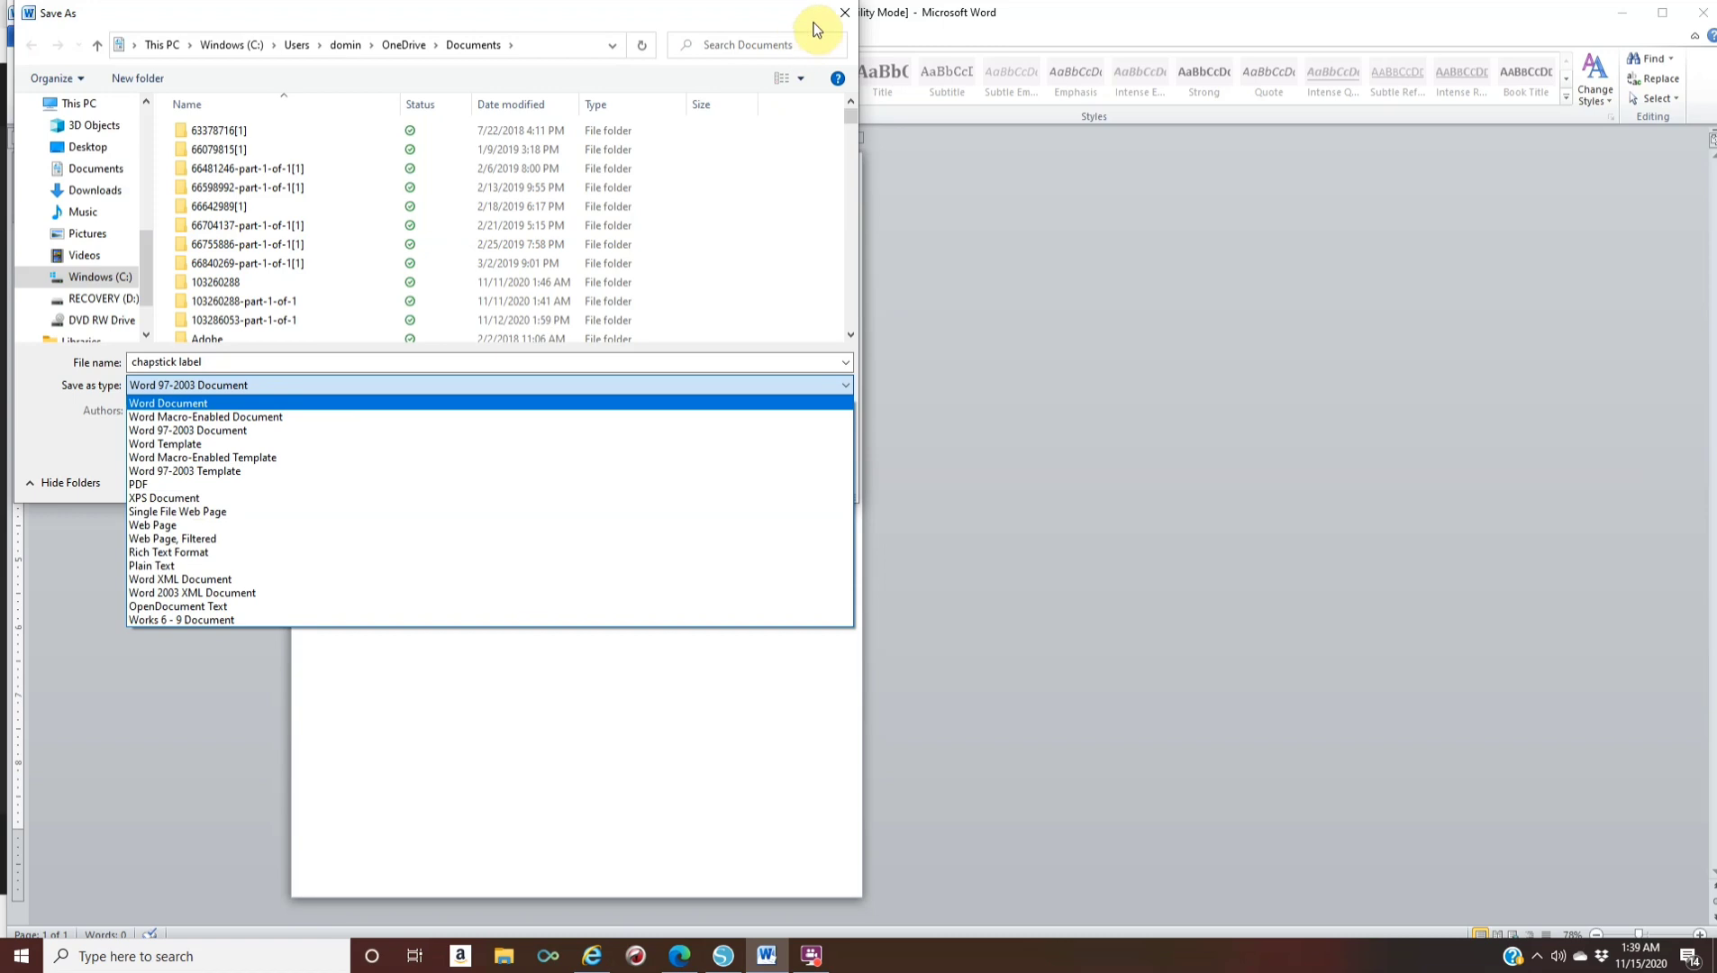
left_click(842, 18)
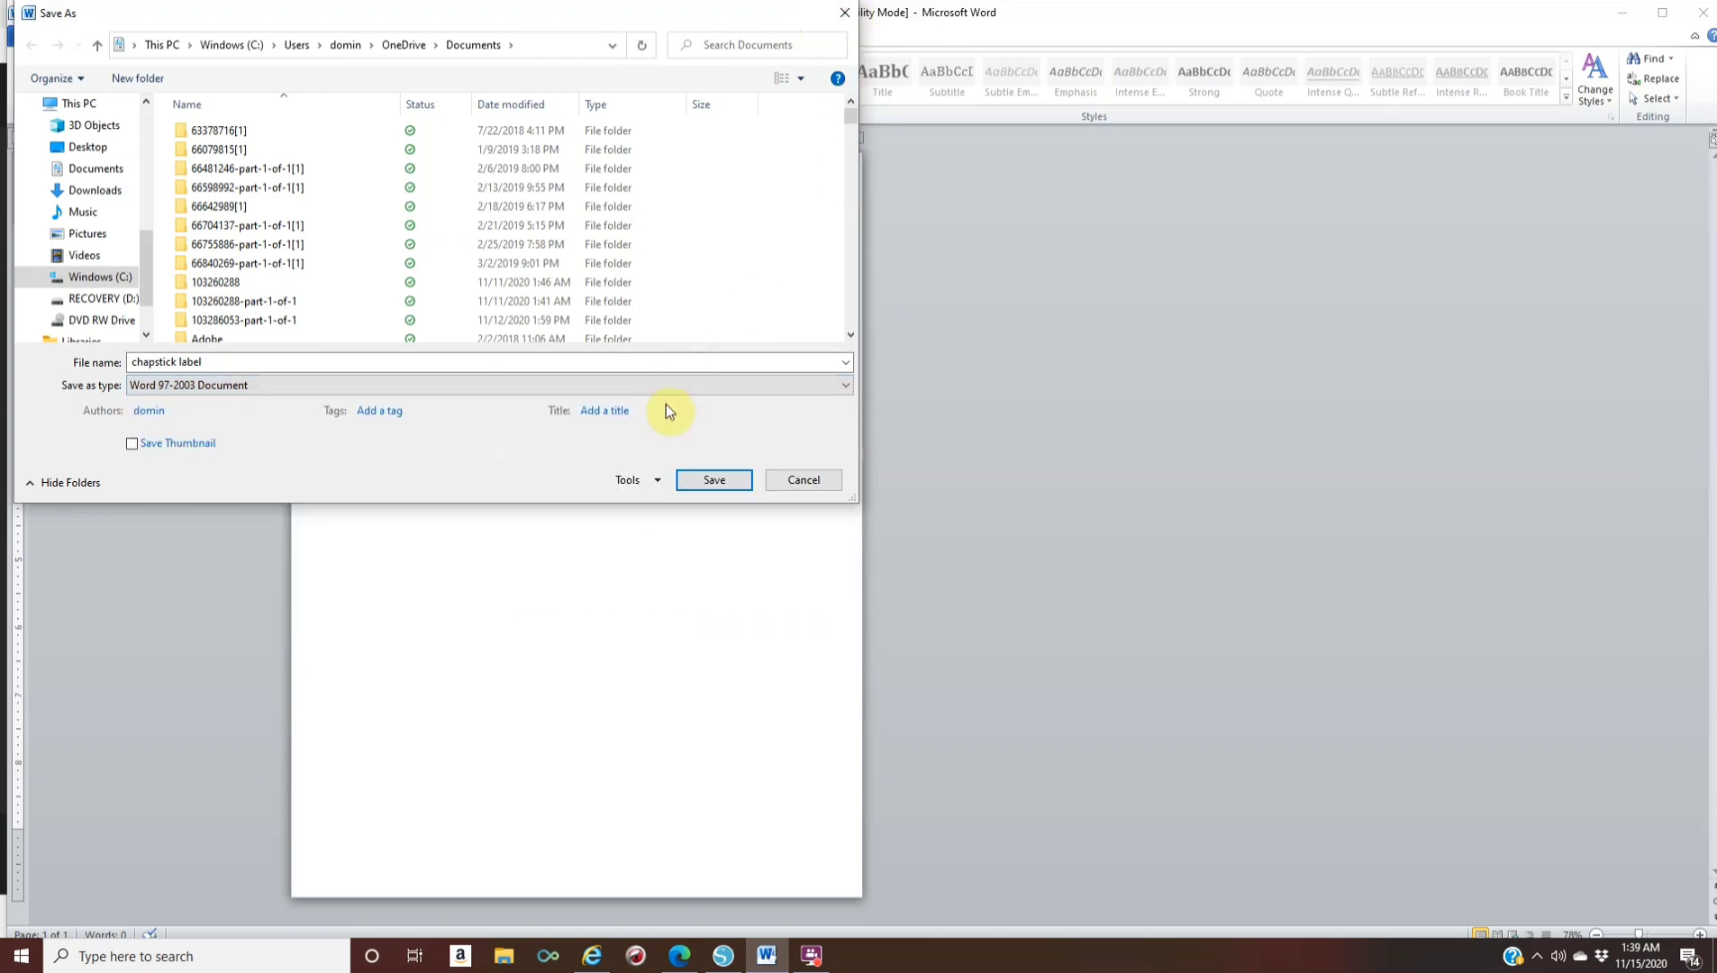
left_click(849, 17)
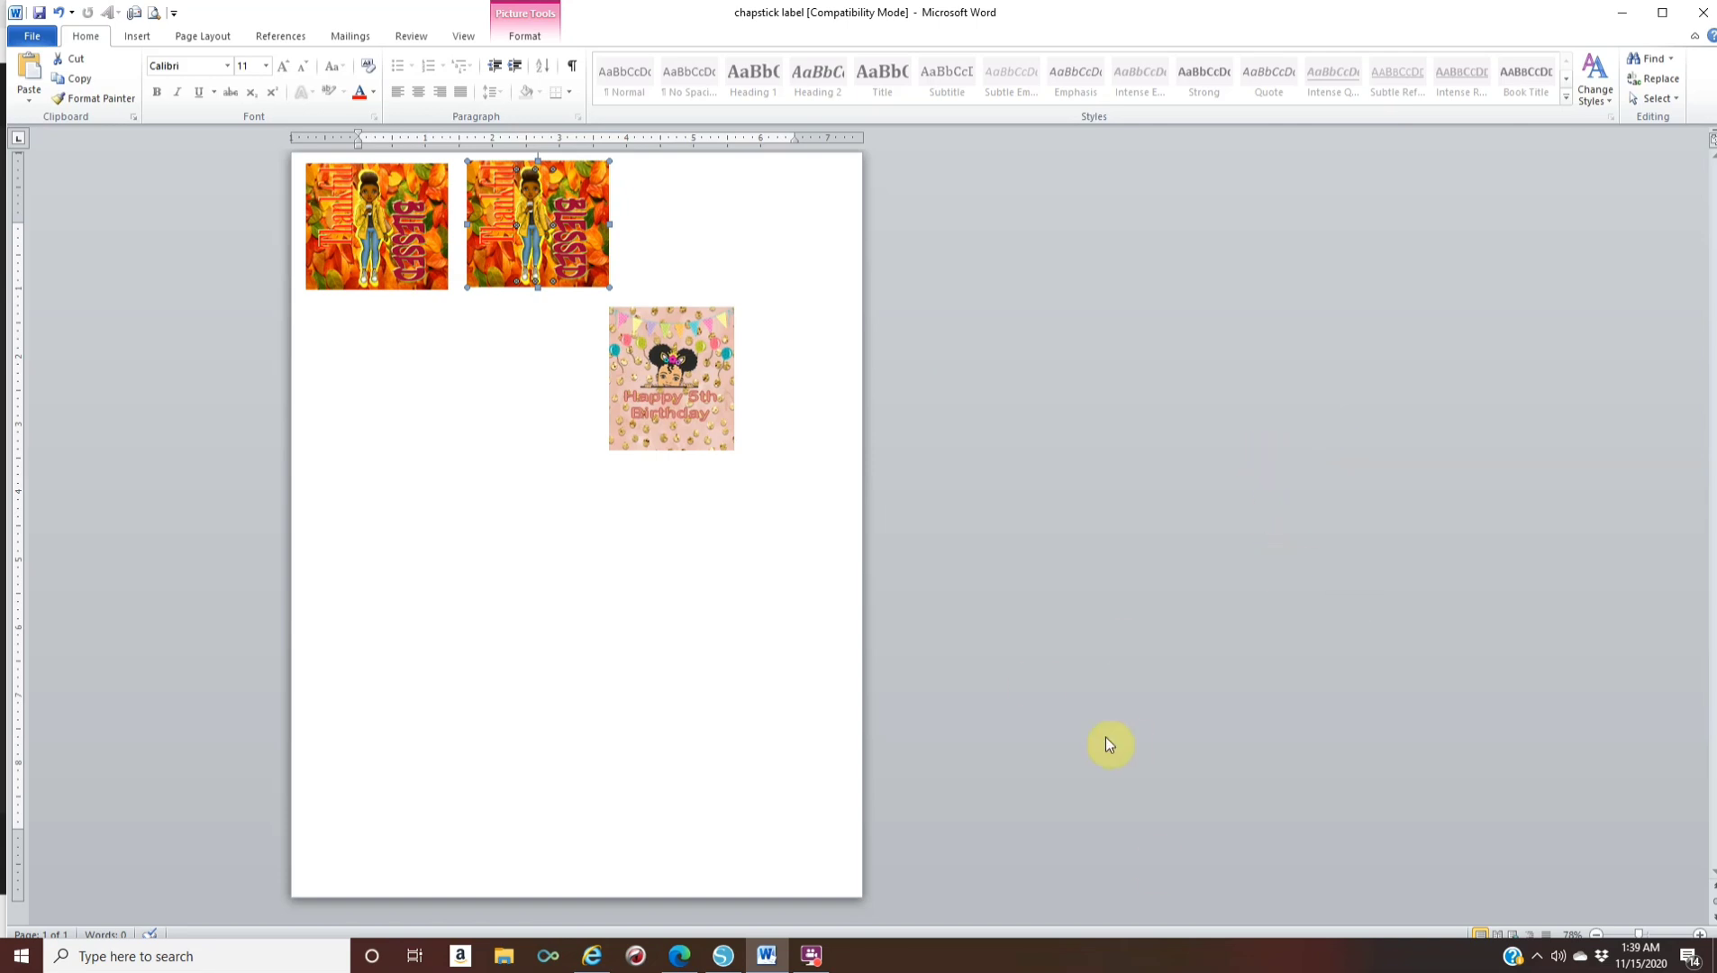
left_click(811, 955)
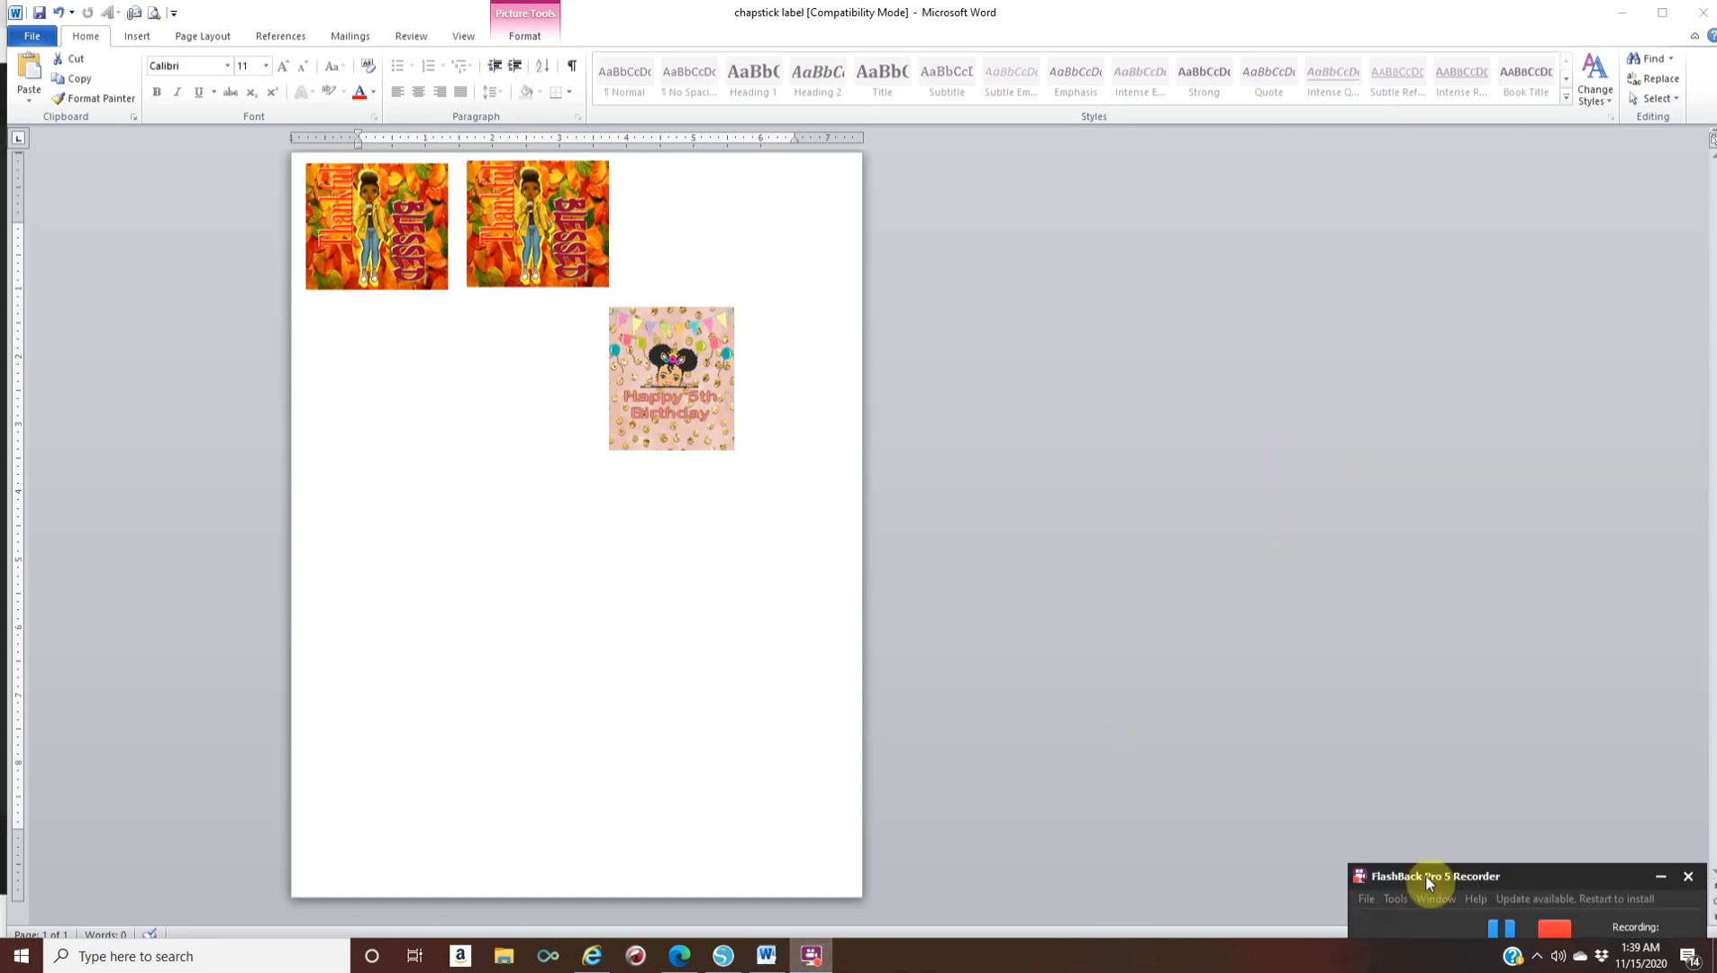